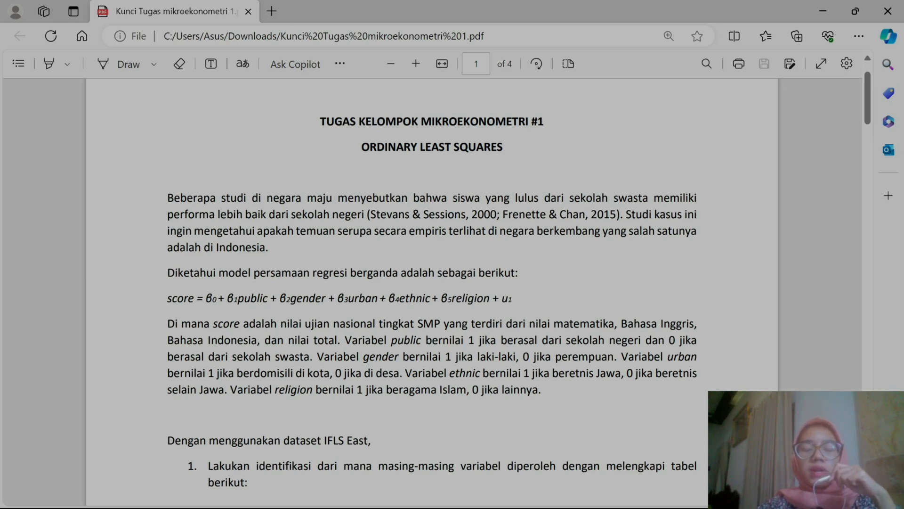
# Examine the assignment's multiple regression model, its variable definitions and the table of variable sources in question 1
pyautogui.scroll(-1, 432, 292)
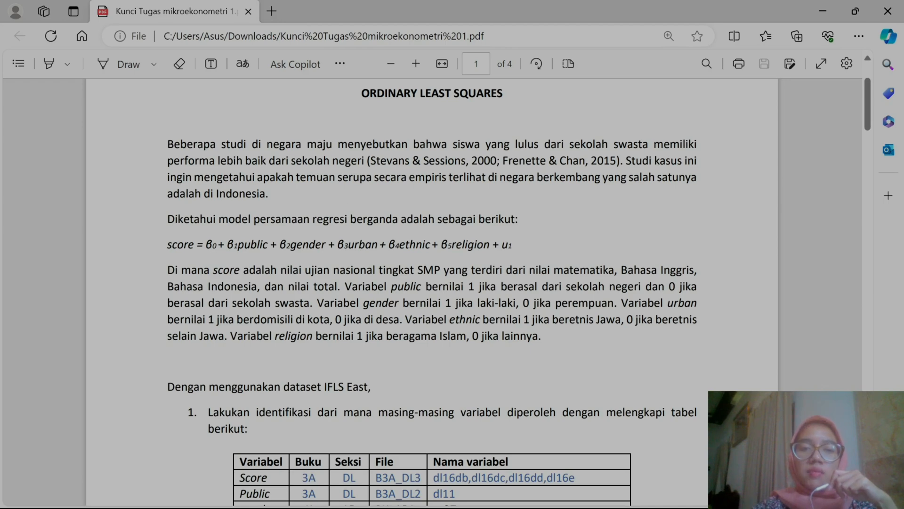
pyautogui.moveTo(313, 218); pyautogui.dragTo(398, 219)
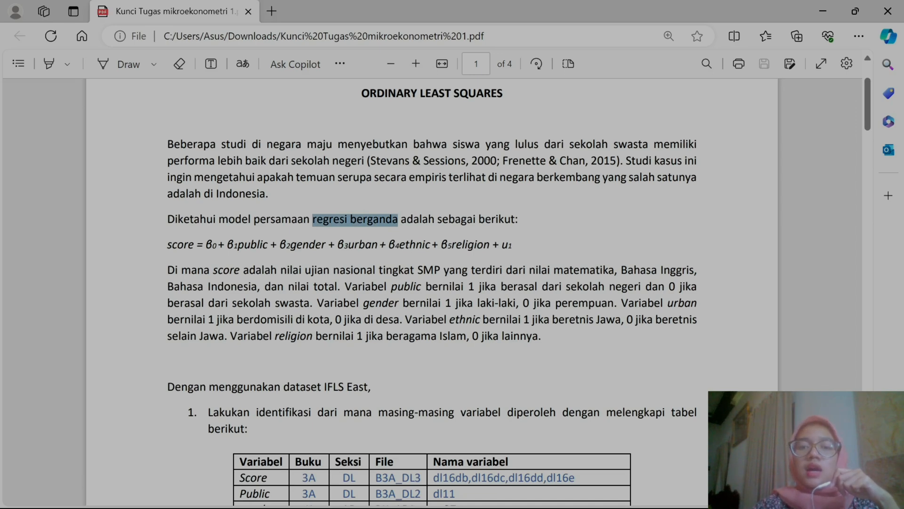
pyautogui.click(398, 220)
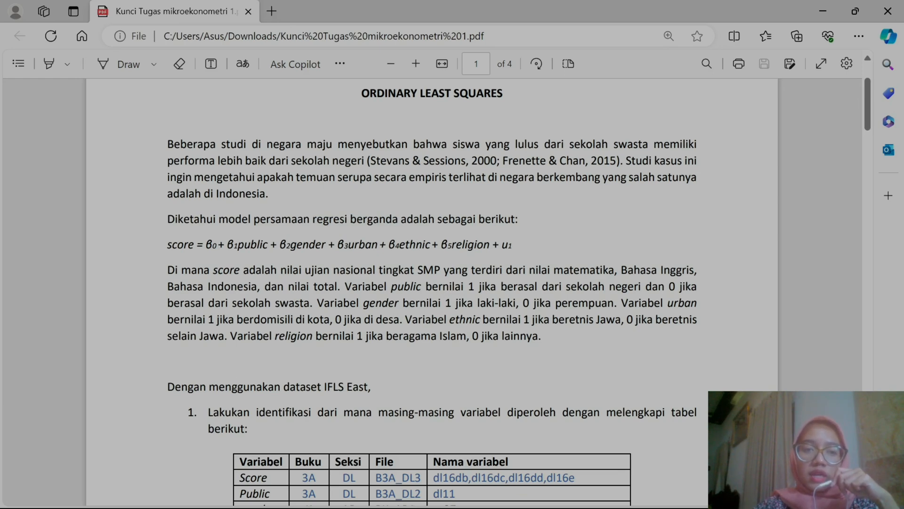
pyautogui.moveTo(206, 245); pyautogui.dragTo(217, 246)
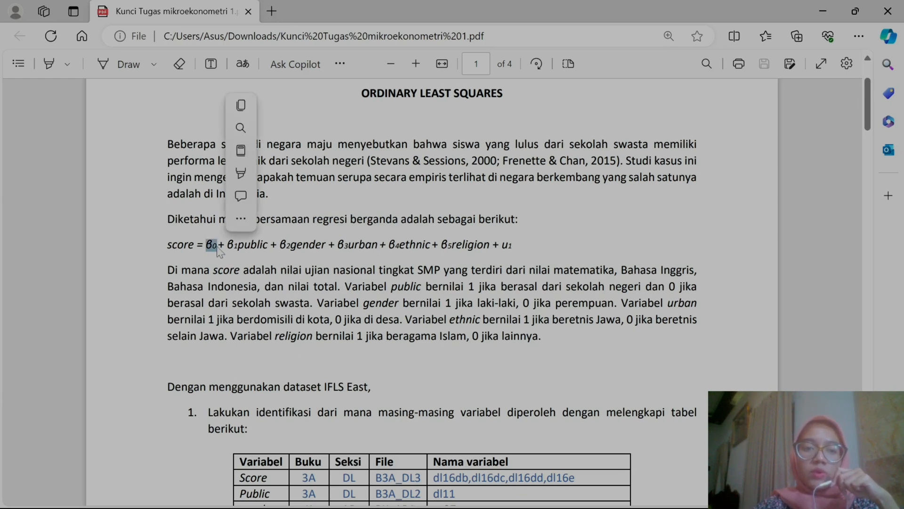
pyautogui.click(246, 247)
pyautogui.moveTo(238, 245); pyautogui.dragTo(267, 246)
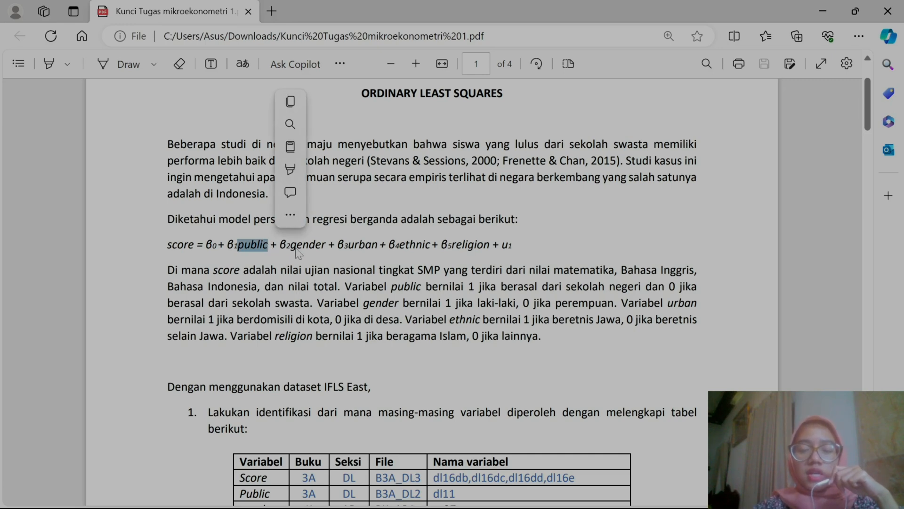
pyautogui.click(298, 253)
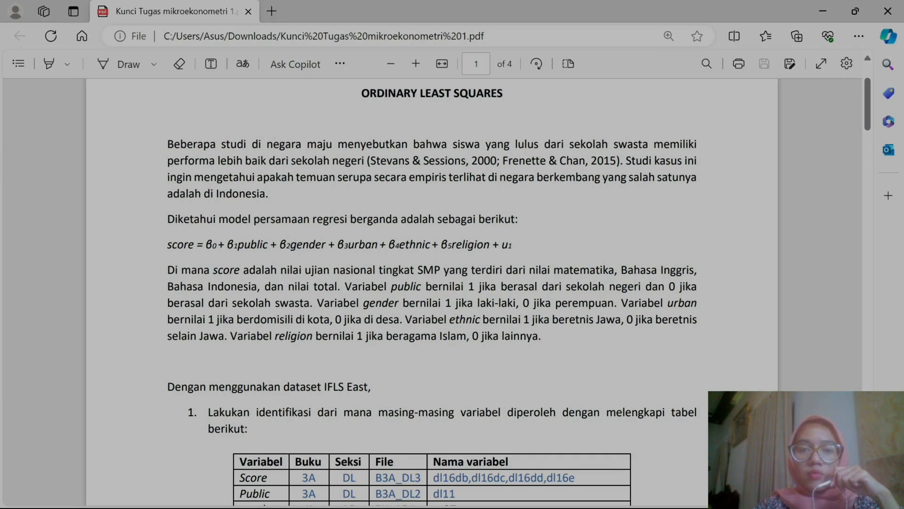
pyautogui.doubleClick(375, 247)
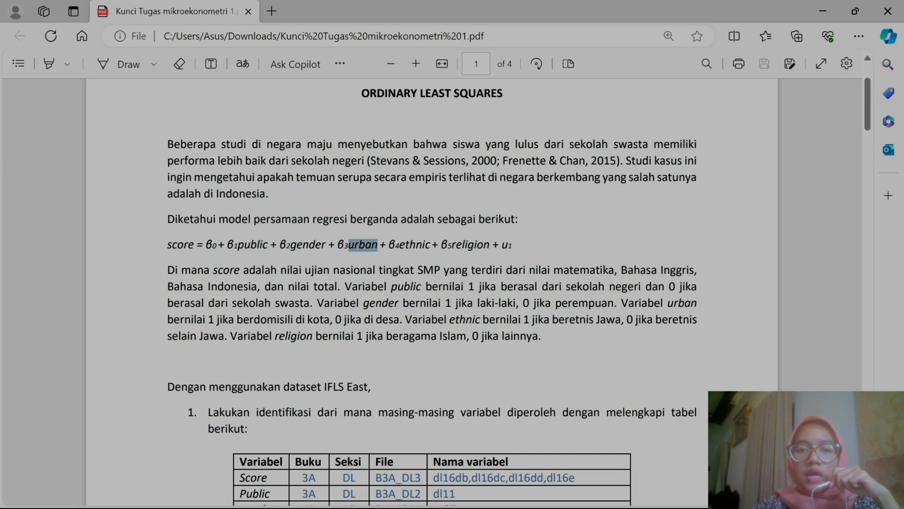
pyautogui.click(379, 277)
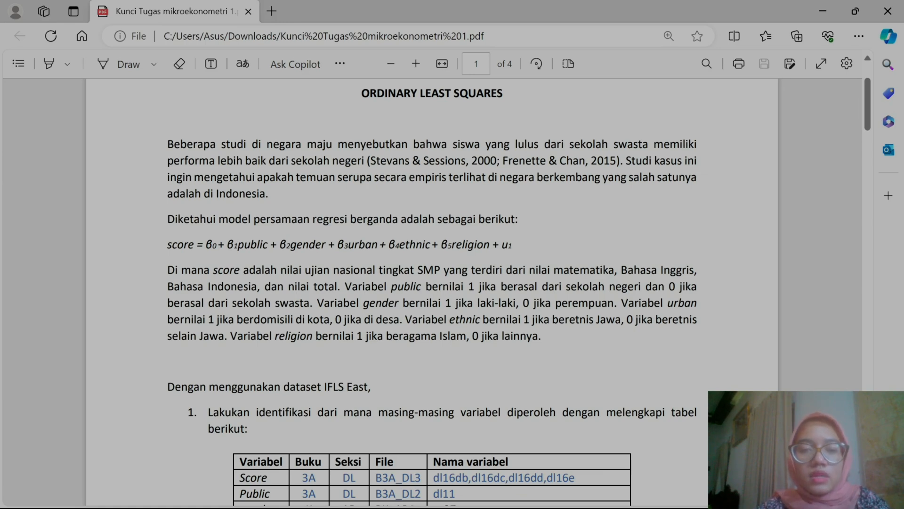
pyautogui.scroll(-3, 432, 292)
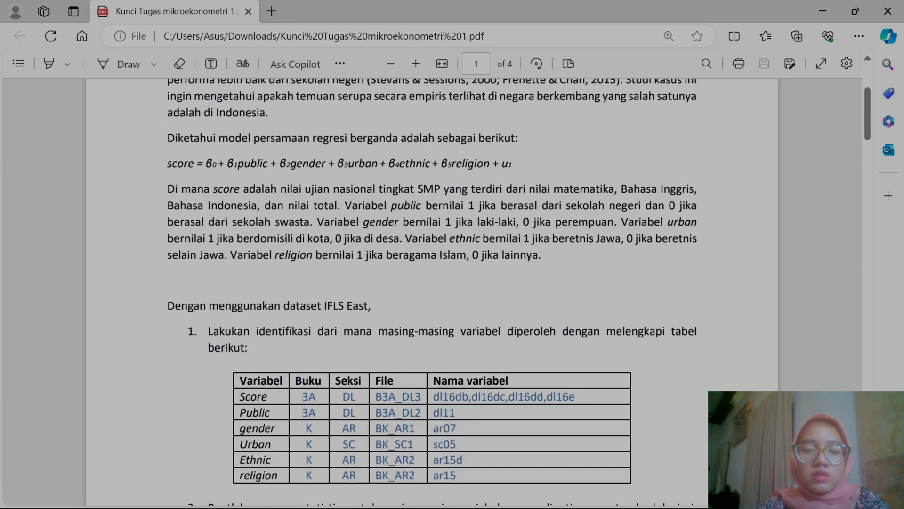
pyautogui.scroll(-1, 432, 292)
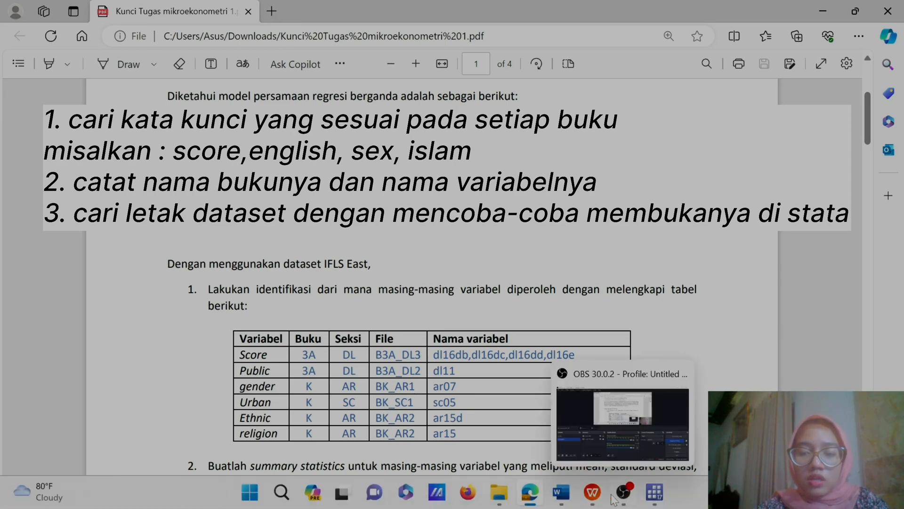
# Search 04.BOOK 3A.pdf for "indonesian" and mark the wording of exam score question DL16d
pyautogui.moveTo(592, 498)
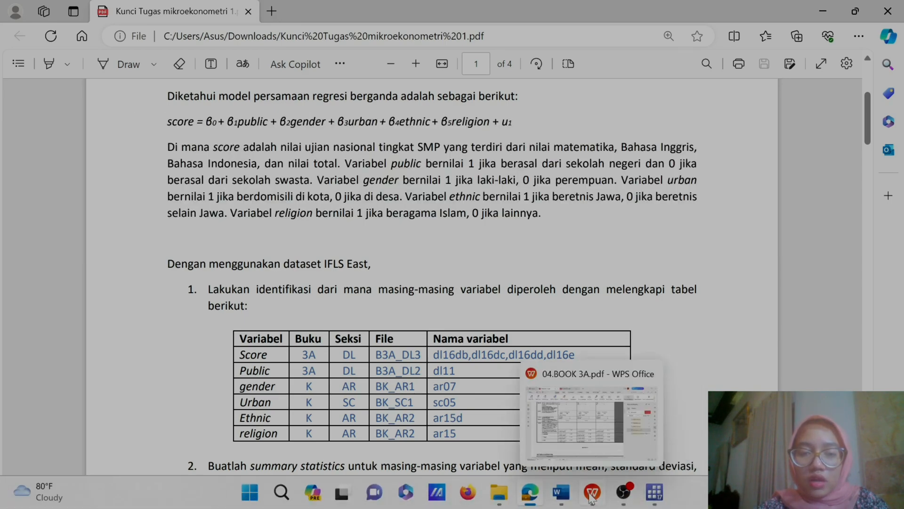
pyautogui.click(592, 498)
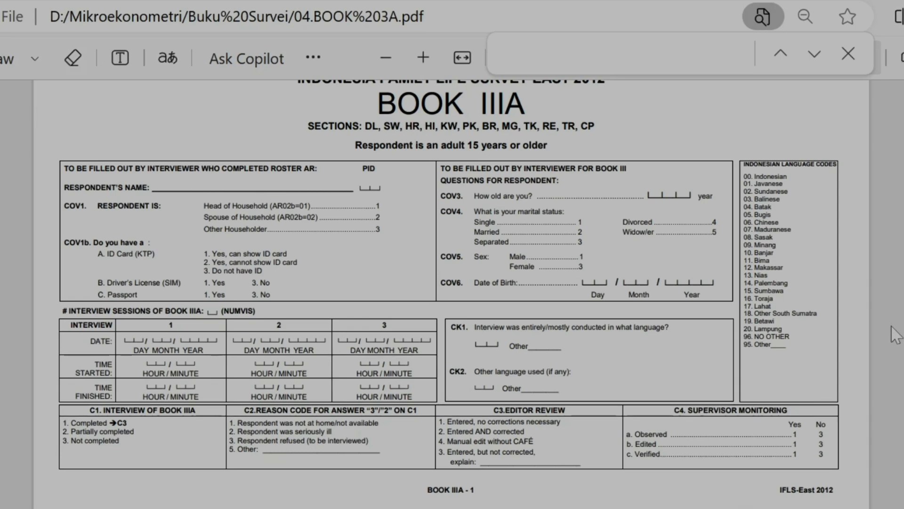
pyautogui.write('indonesian')
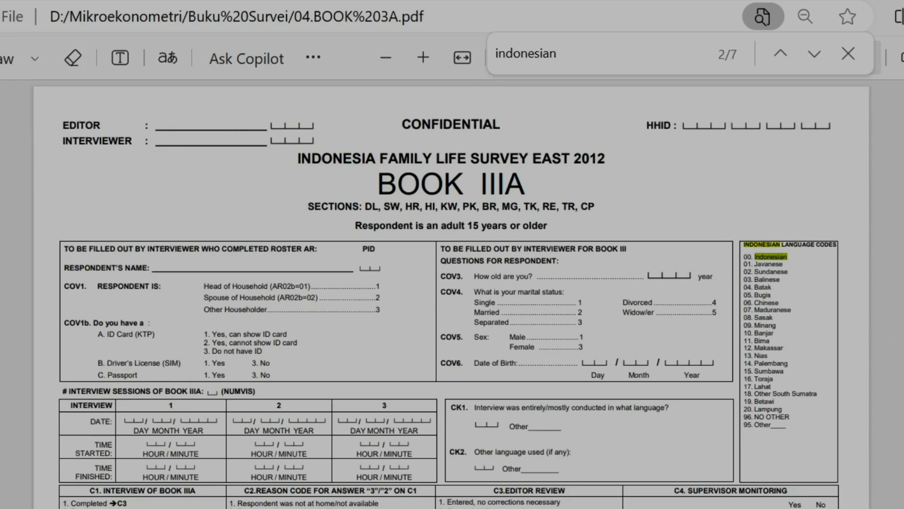
pyautogui.click(821, 54)
pyautogui.click(821, 55)
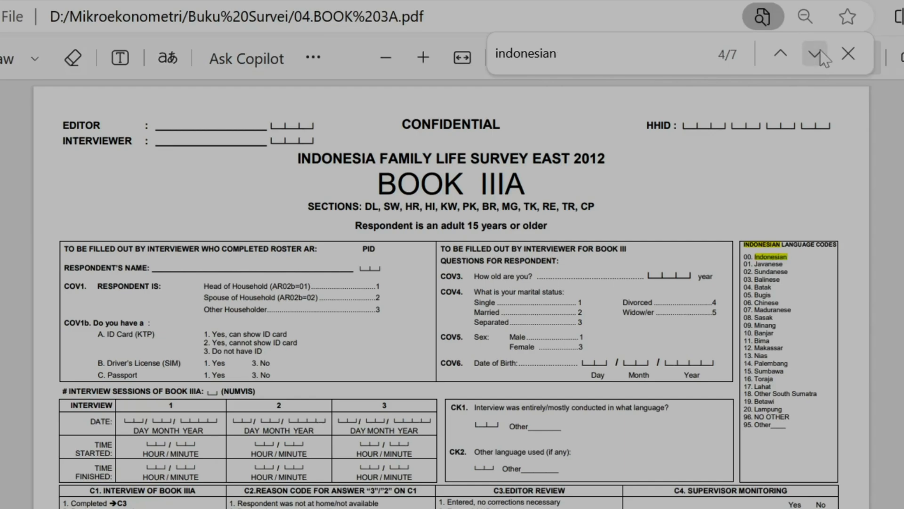
pyautogui.click(816, 54)
pyautogui.click(816, 55)
pyautogui.click(817, 54)
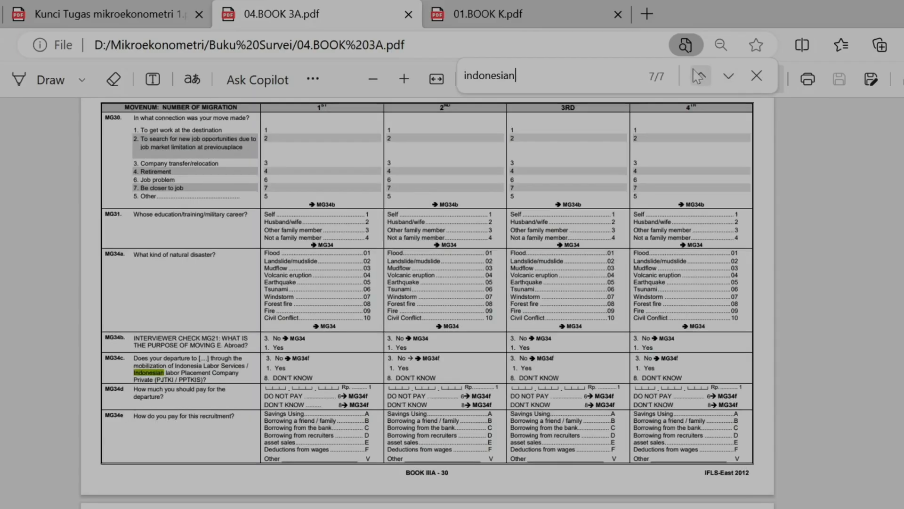
pyautogui.click(699, 75)
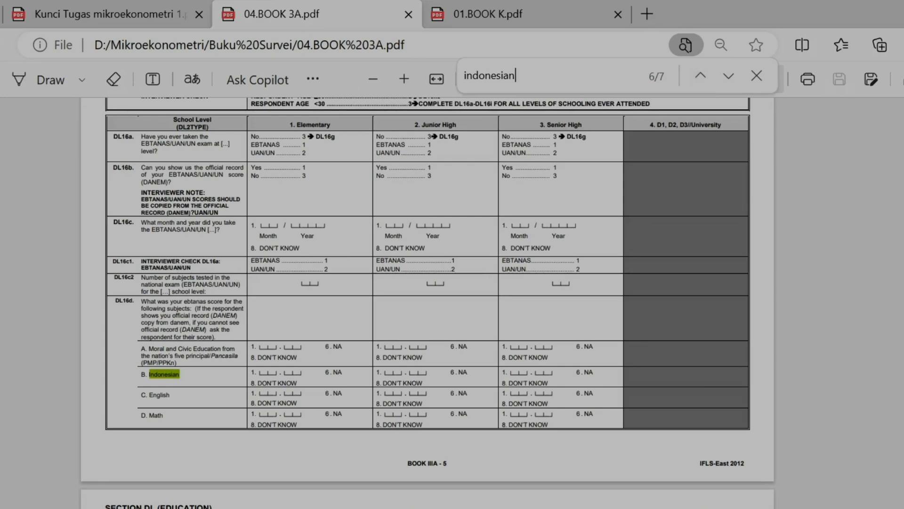
pyautogui.scroll(3, 427, 315)
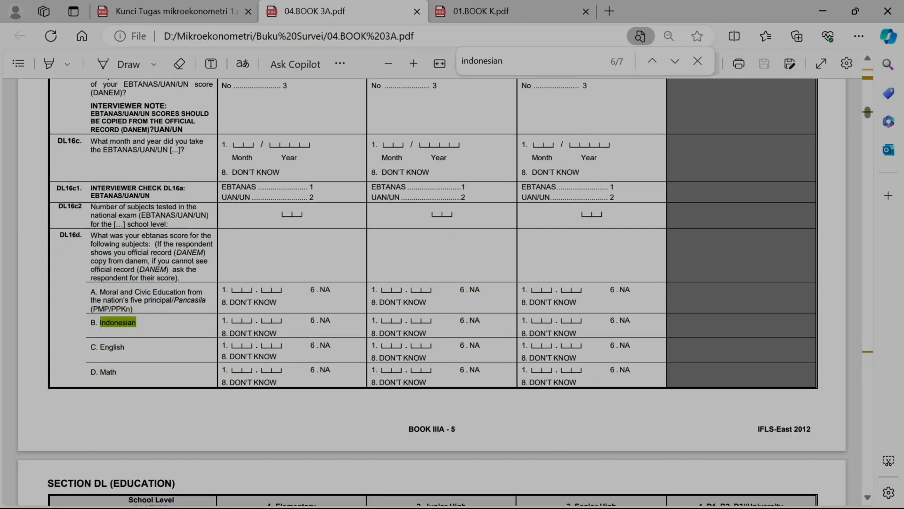
pyautogui.moveTo(3, 293); pyautogui.dragTo(92, 324)
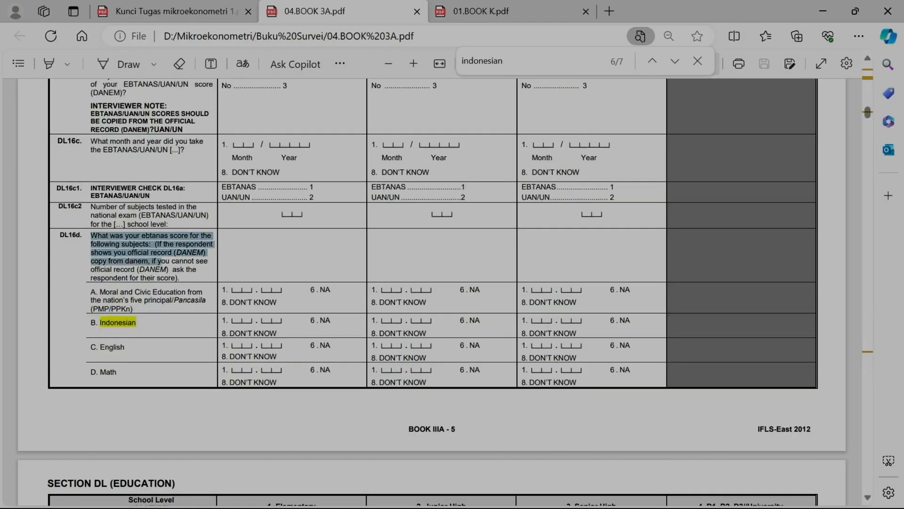
pyautogui.moveTo(162, 260); pyautogui.dragTo(187, 283)
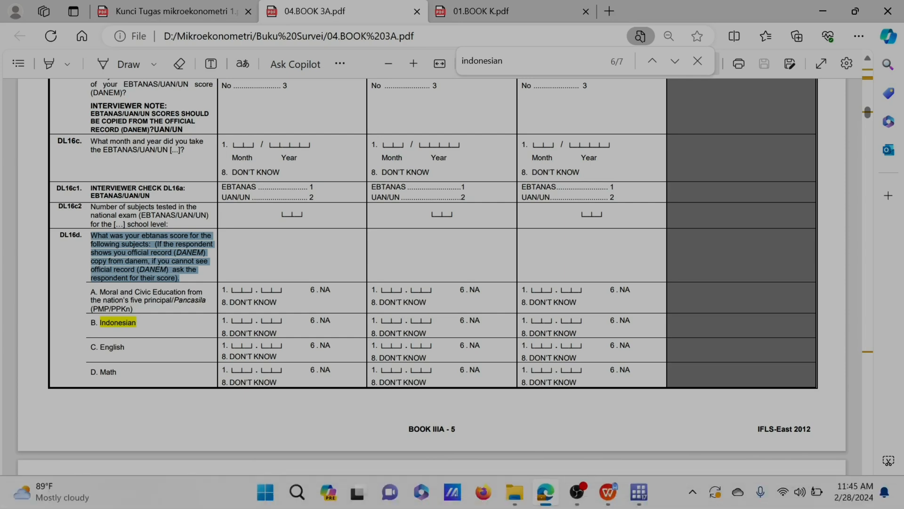
# Switch to the assignment document in WPS Office and enter 3A as the Buku of the Score variable
pyautogui.moveTo(608, 492)
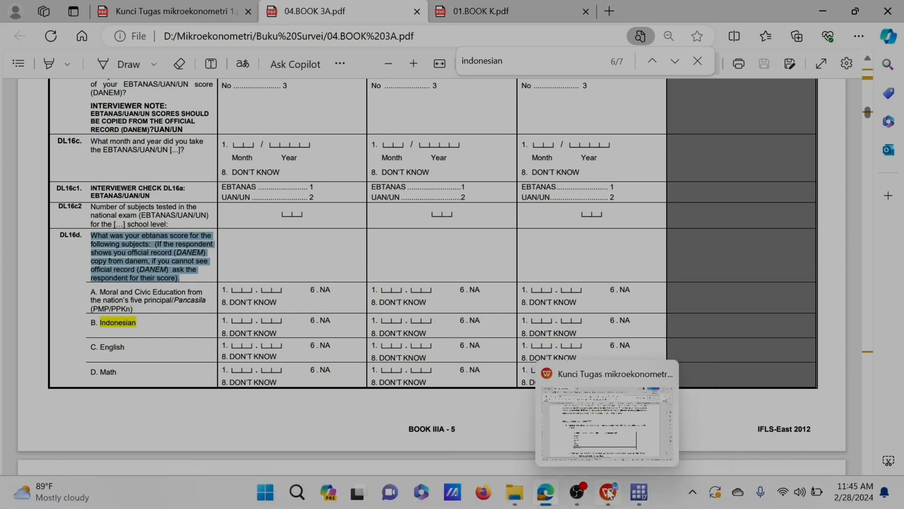
pyautogui.click(600, 427)
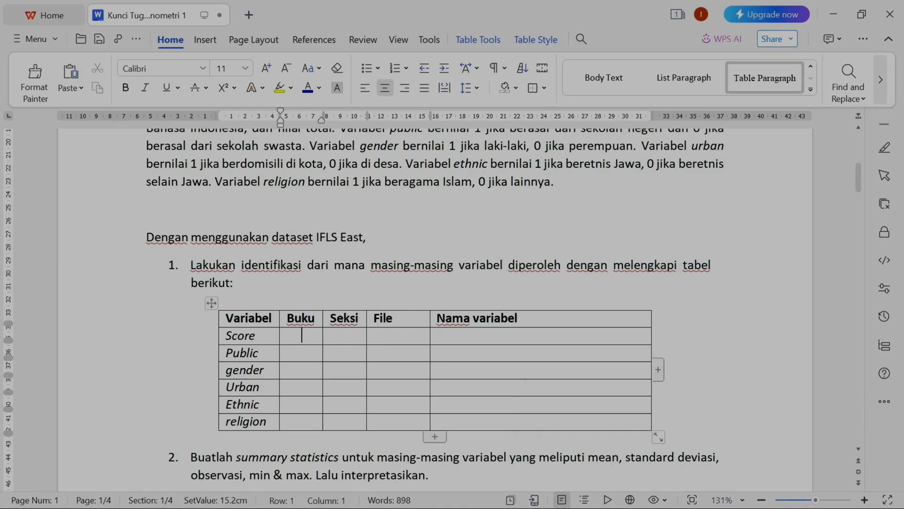
pyautogui.write('3A')
# Look up the section heading above question DL16d in Book 3A and enter DL as the Seksi of the Score variable
pyautogui.click(438, 335)
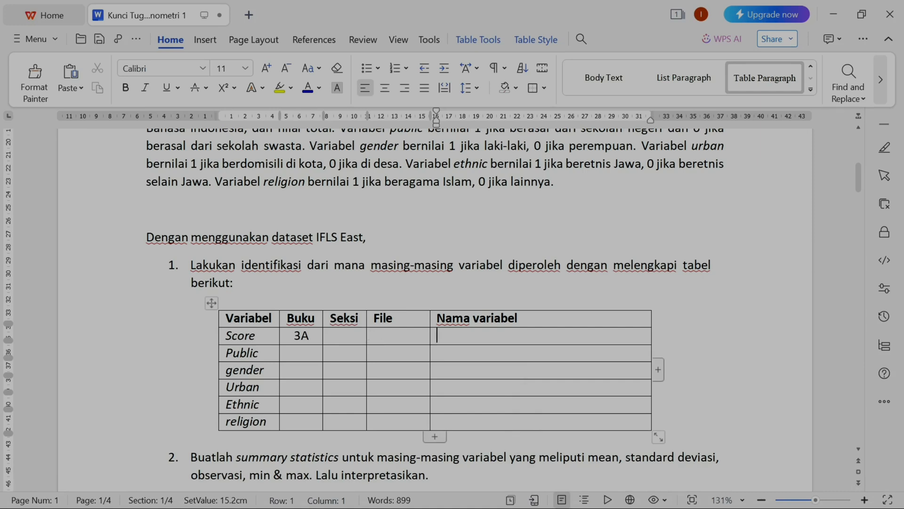
pyautogui.click(375, 335)
pyautogui.click(345, 335)
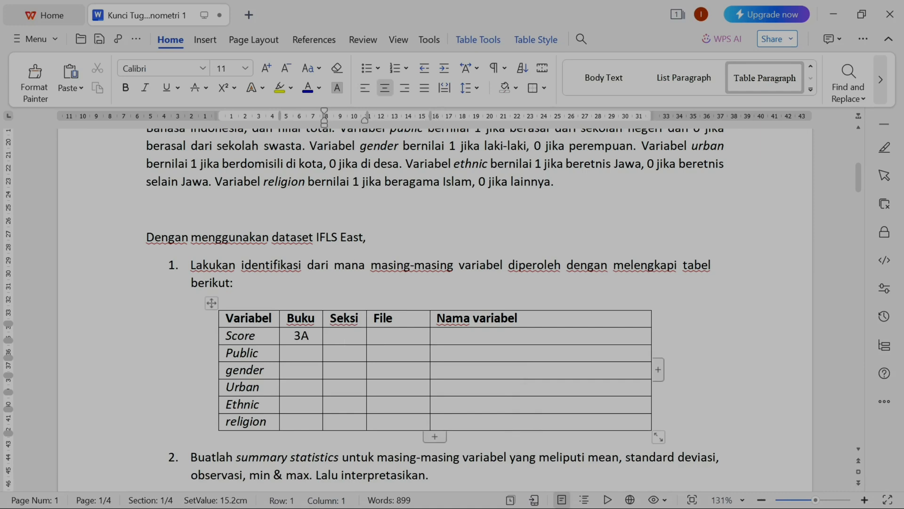
pyautogui.click(834, 11)
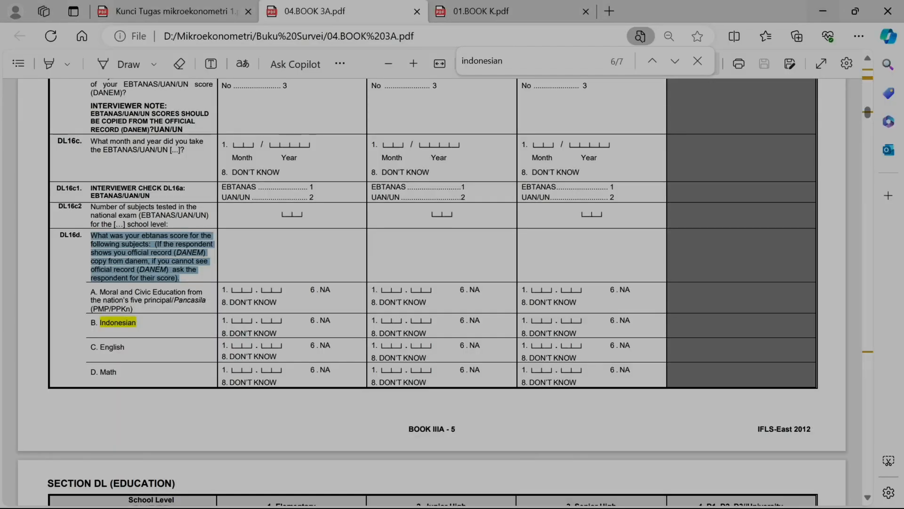
pyautogui.scroll(2, 433, 283)
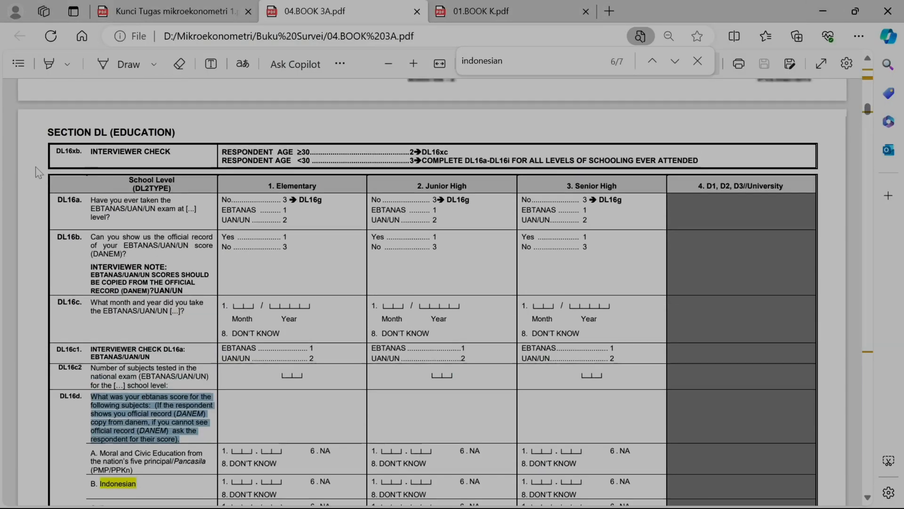
pyautogui.moveTo(107, 136); pyautogui.dragTo(54, 137)
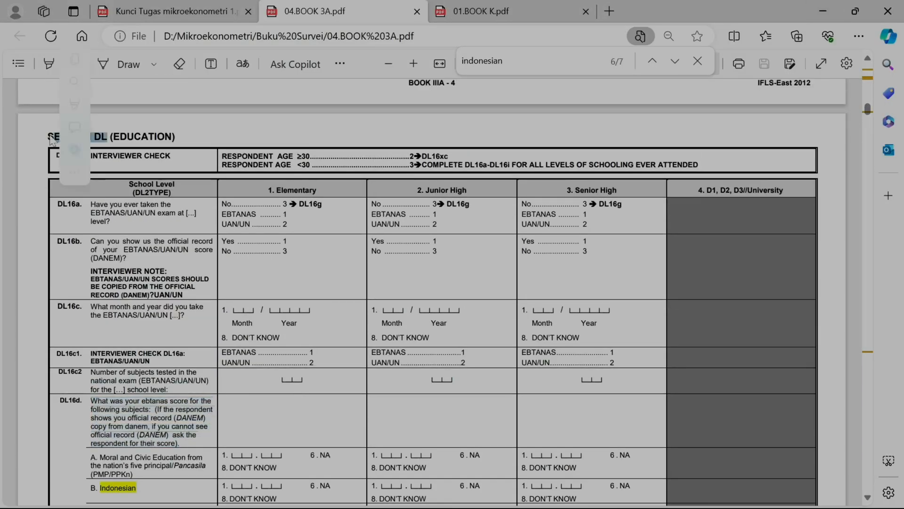
pyautogui.moveTo(608, 492)
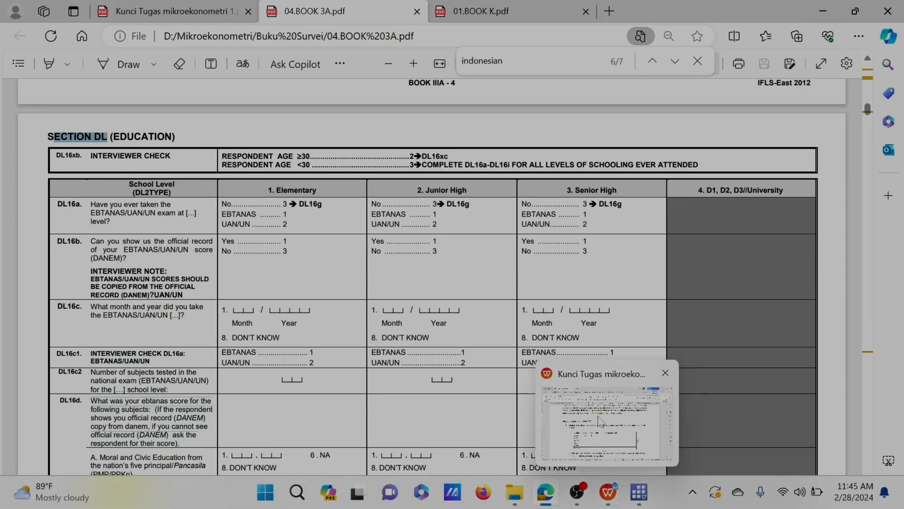
pyautogui.click(626, 414)
pyautogui.write('DL')
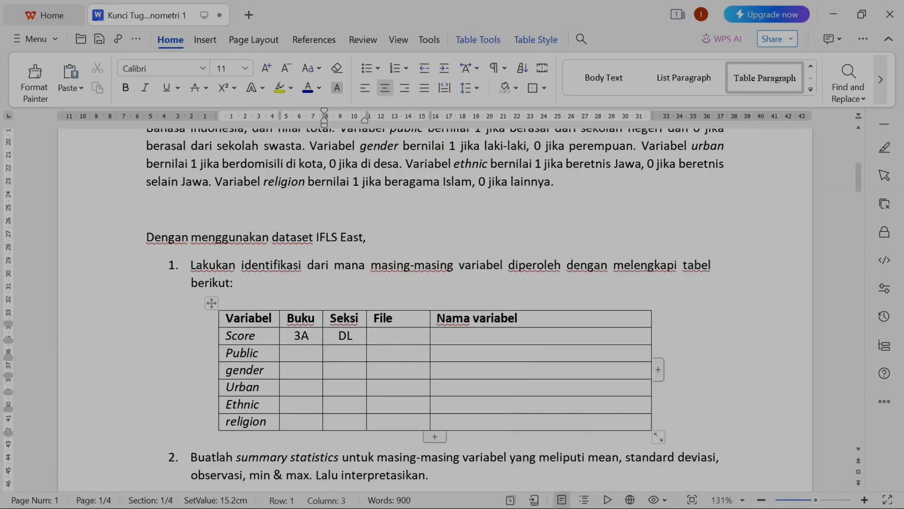
# Switch to Microsoft Edge and compare question DL16d in 04.BOOK 3A.pdf with the Score variable names in the answer key's question 1 table
pyautogui.click(377, 336)
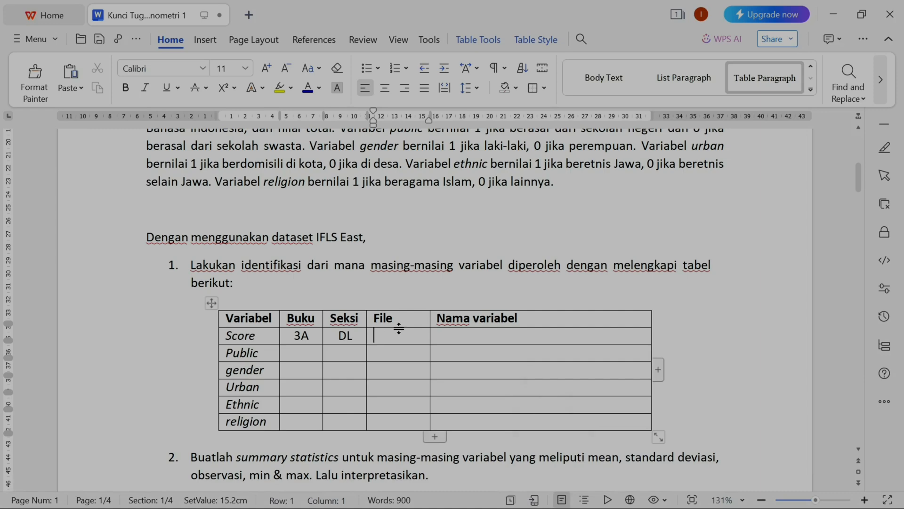
pyautogui.click(438, 335)
pyautogui.moveTo(593, 494)
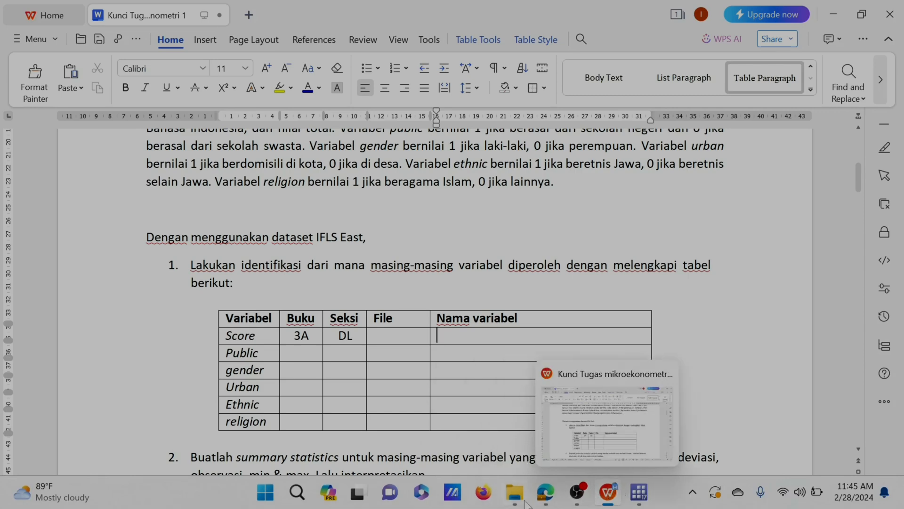
pyautogui.click(545, 493)
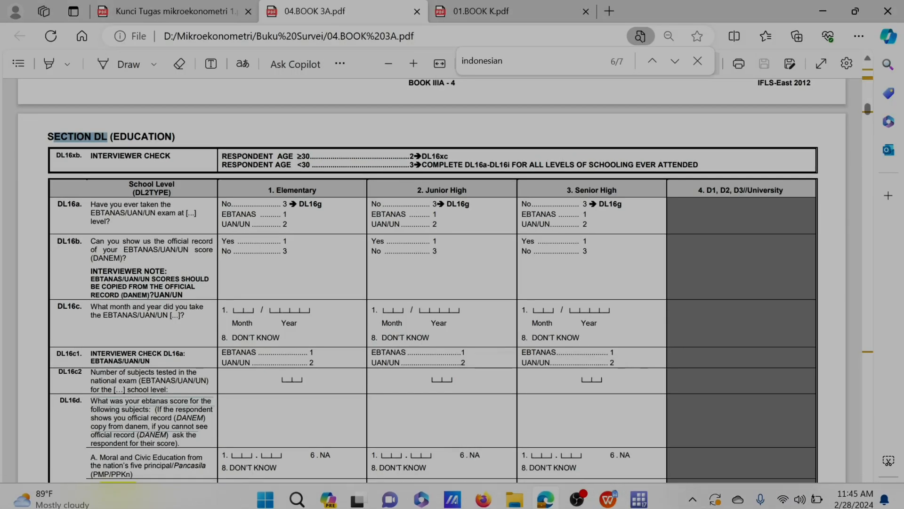
pyautogui.scroll(-2, 78, 346)
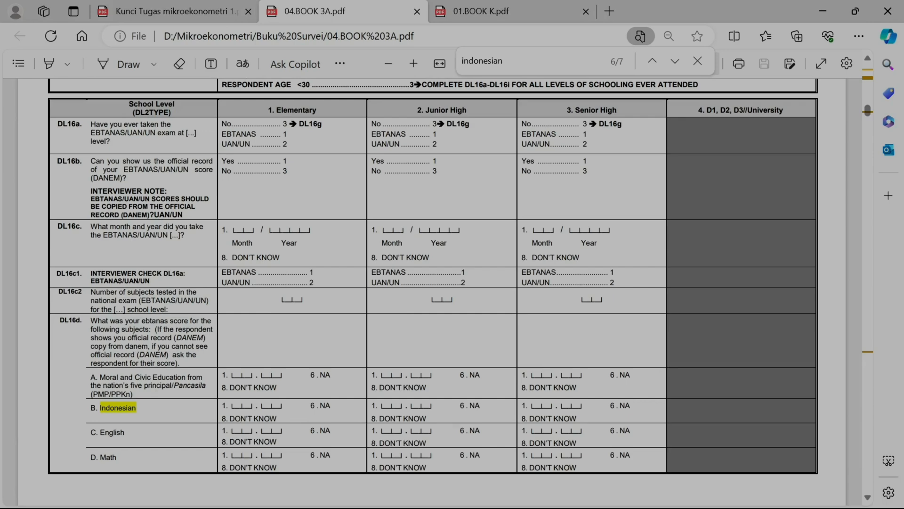
pyautogui.click(149, 13)
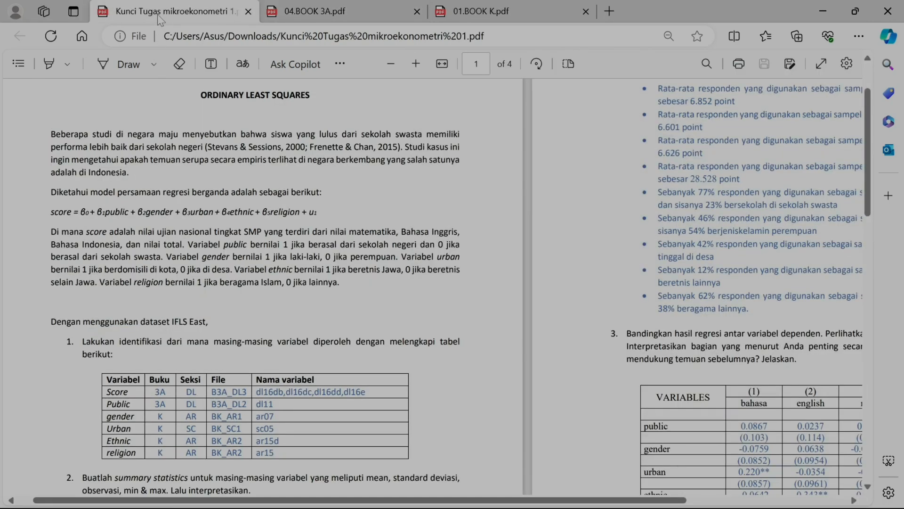
pyautogui.scroll(-3, 490, 288)
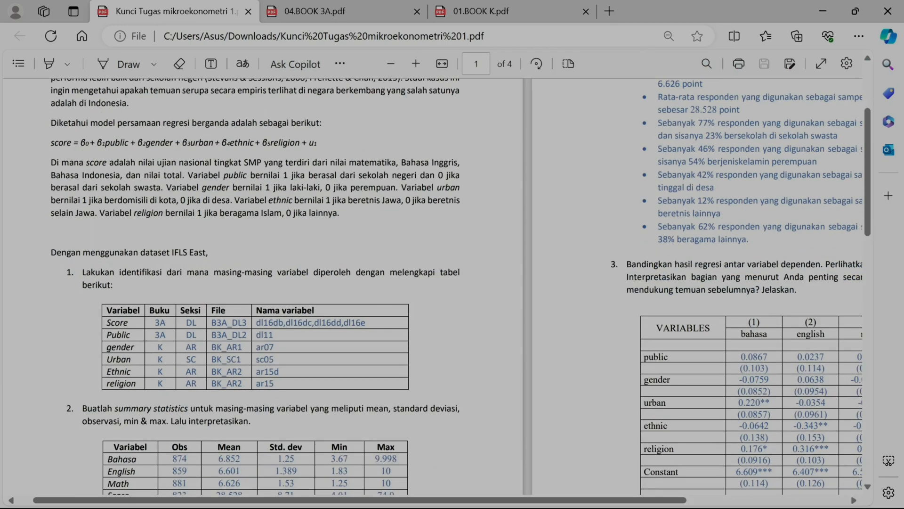
pyautogui.moveTo(259, 323); pyautogui.dragTo(278, 324)
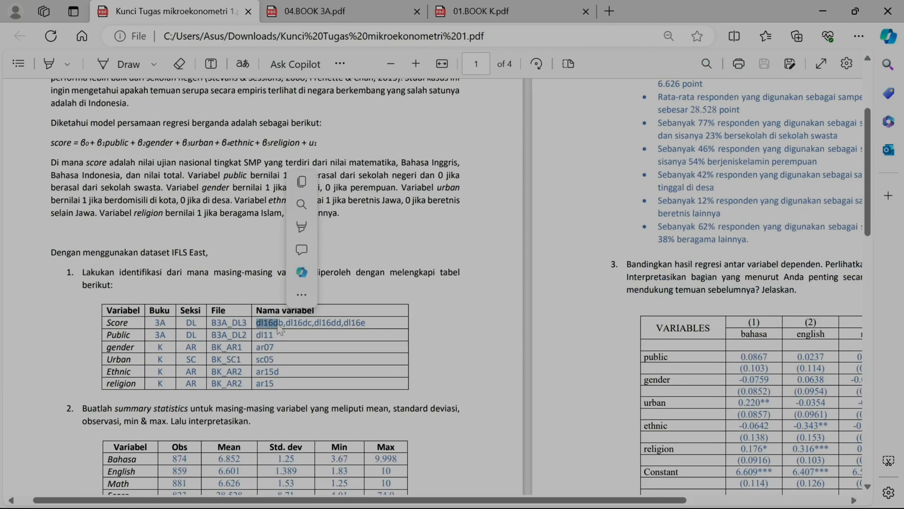
# Mark question number DL16d in 04.BOOK 3A.pdf and look through its list of exam subjects
pyautogui.click(365, 14)
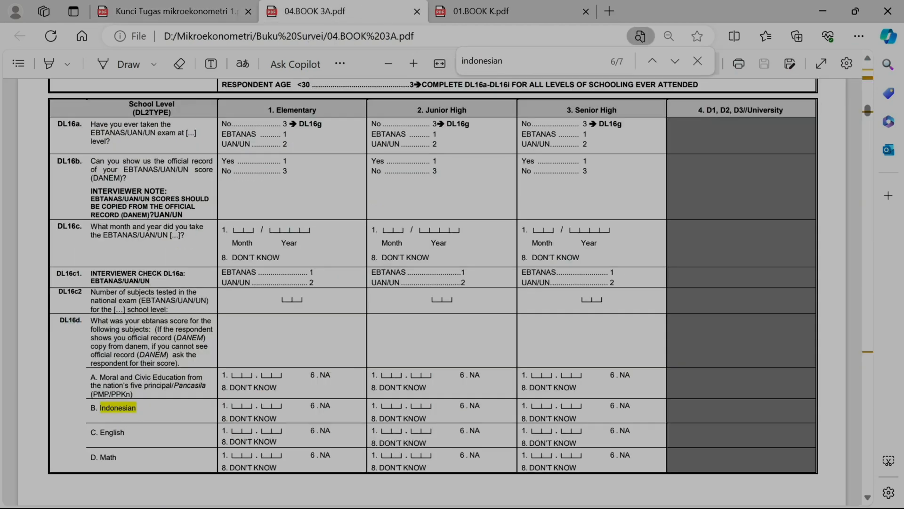
pyautogui.moveTo(82, 321); pyautogui.dragTo(60, 320)
pyautogui.scroll(-3, 139, 469)
pyautogui.scroll(-7, 134, 413)
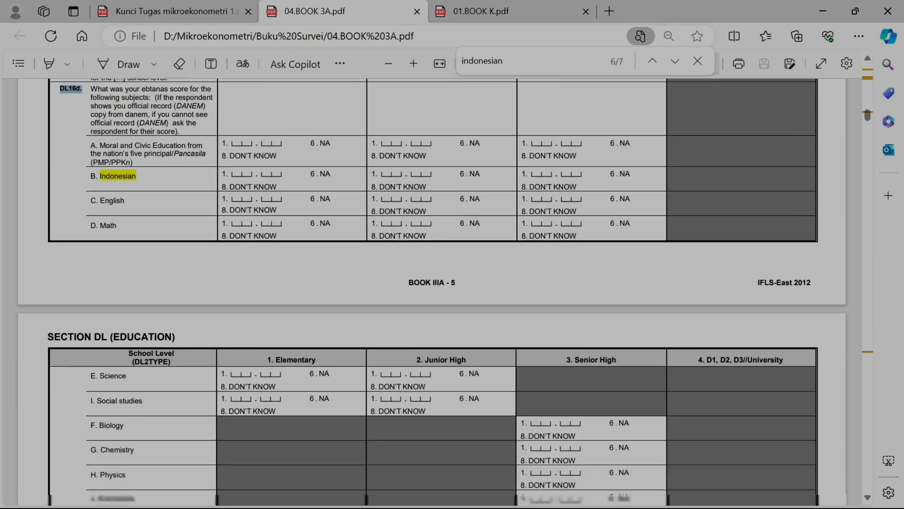
pyautogui.scroll(-3, 133, 412)
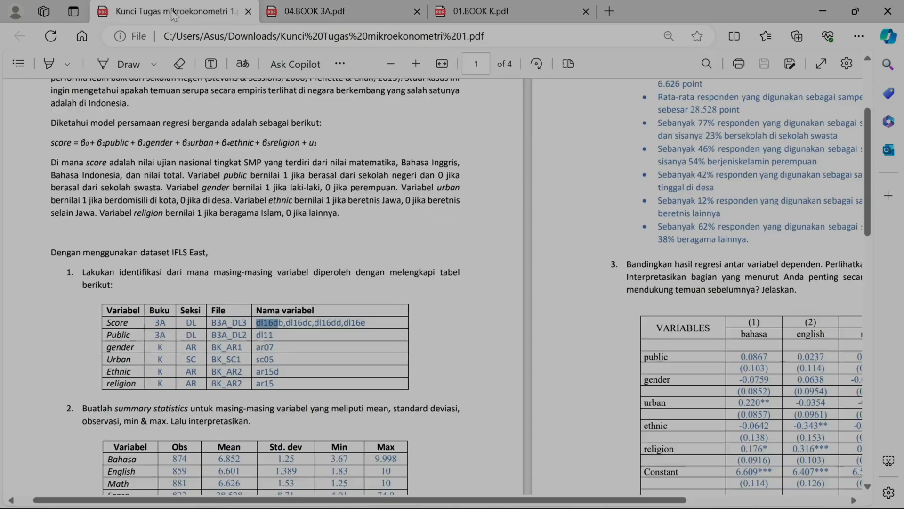
# Recheck the Score variable names in the answer key and mark the Total EBTANAS/UAN/UN question DL16e in Book 3A
pyautogui.click(173, 14)
pyautogui.click(278, 323)
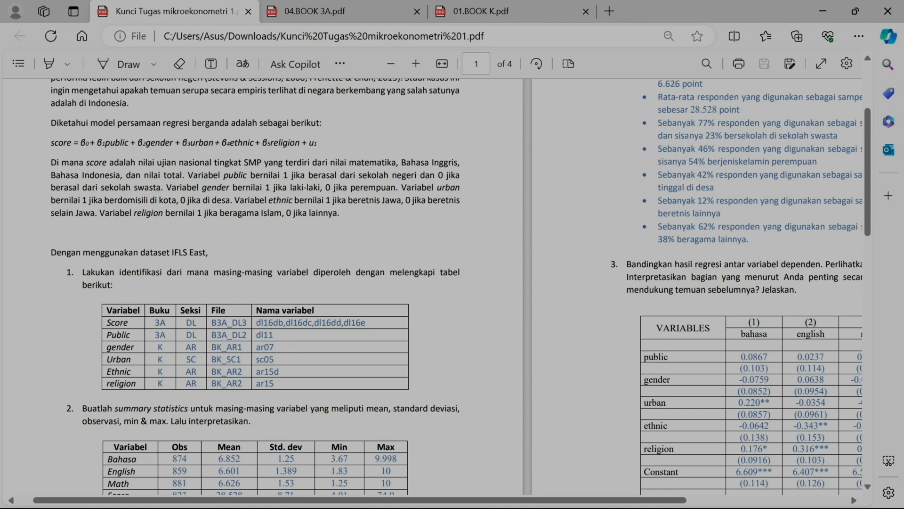
pyautogui.click(332, 9)
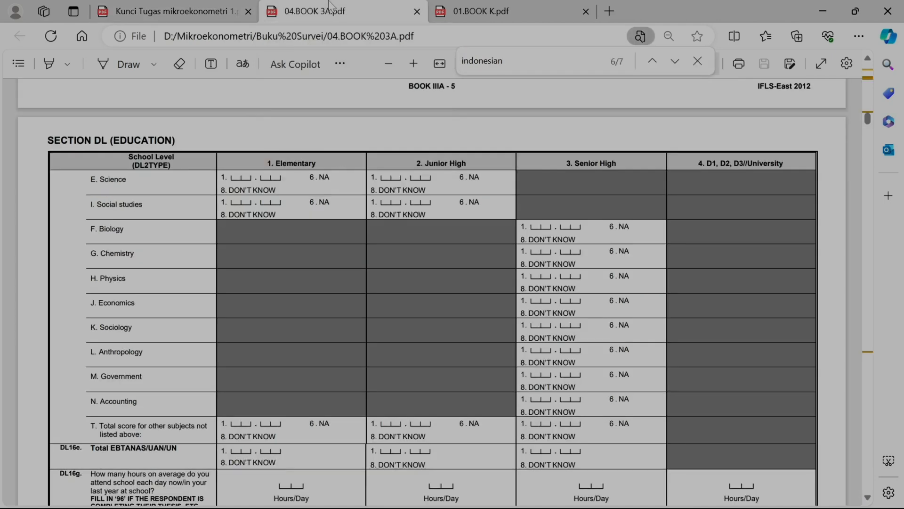
pyautogui.scroll(-2, 431, 282)
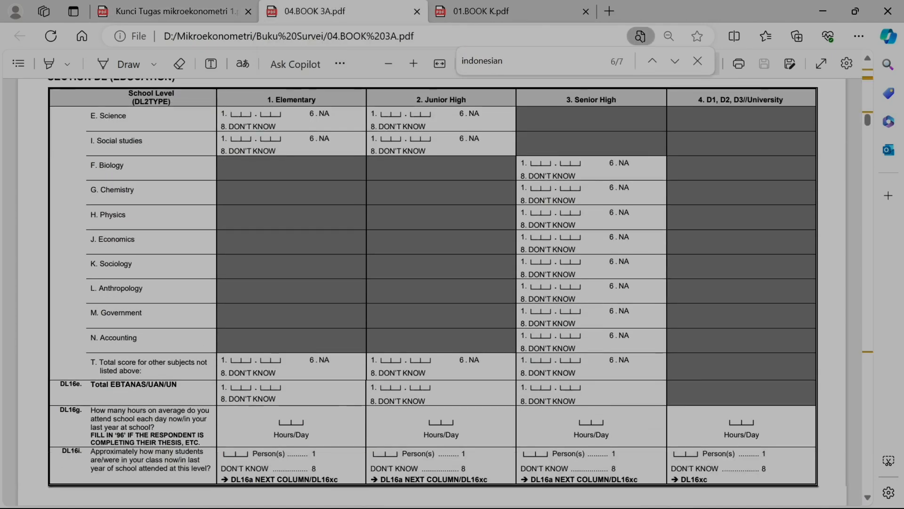
pyautogui.moveTo(91, 385); pyautogui.dragTo(165, 387)
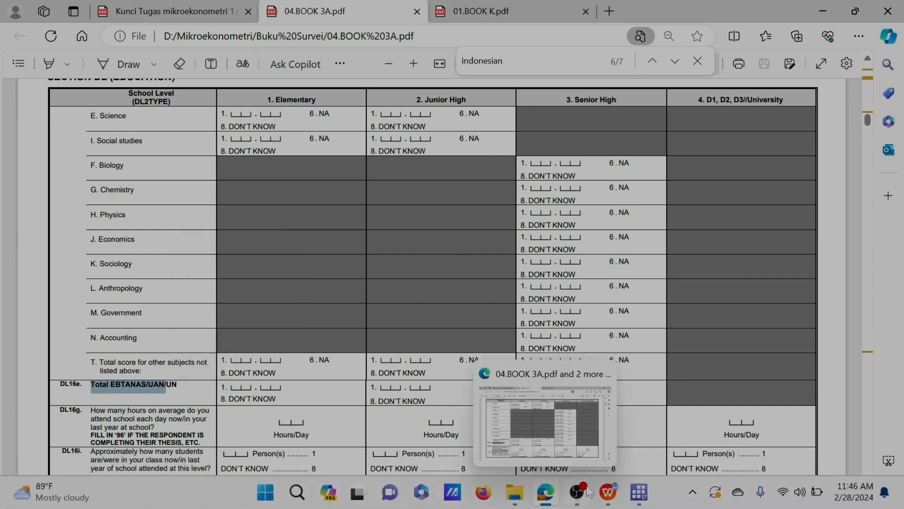
# Switch to the assignment document in WPS Office and enter "dl16db,dl16dc, dl16dd, dl16e" as the Nama variabel of Score
pyautogui.click(608, 440)
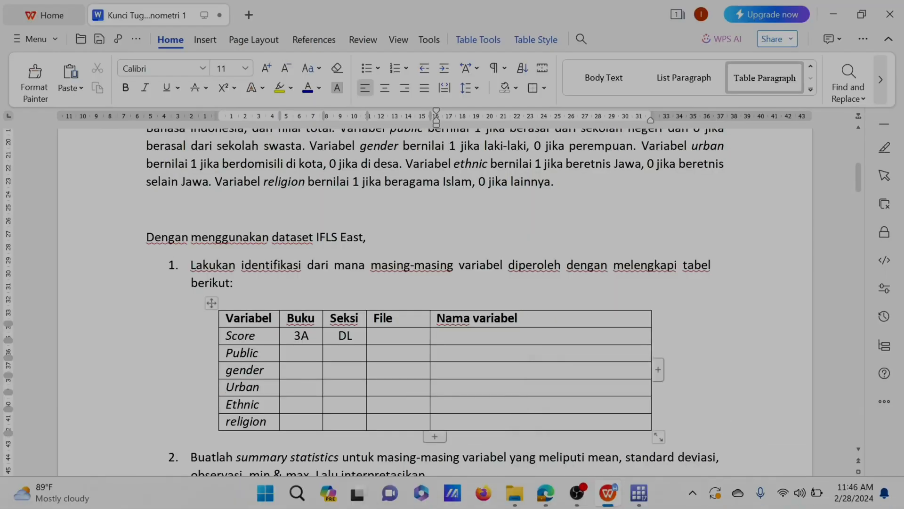
pyautogui.write('dl16')
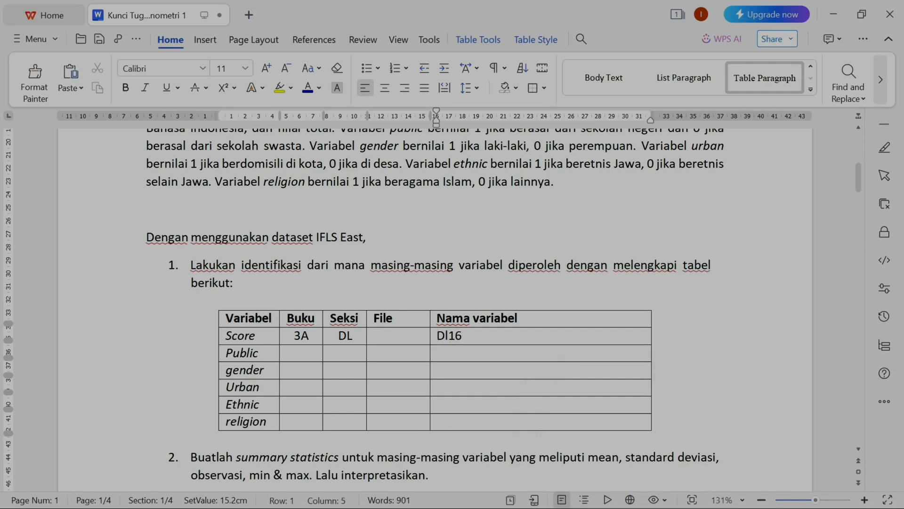
pyautogui.write('db')
pyautogui.press('BackSpace')
pyautogui.press('BackSpace')
pyautogui.write('dl16db,dl16')
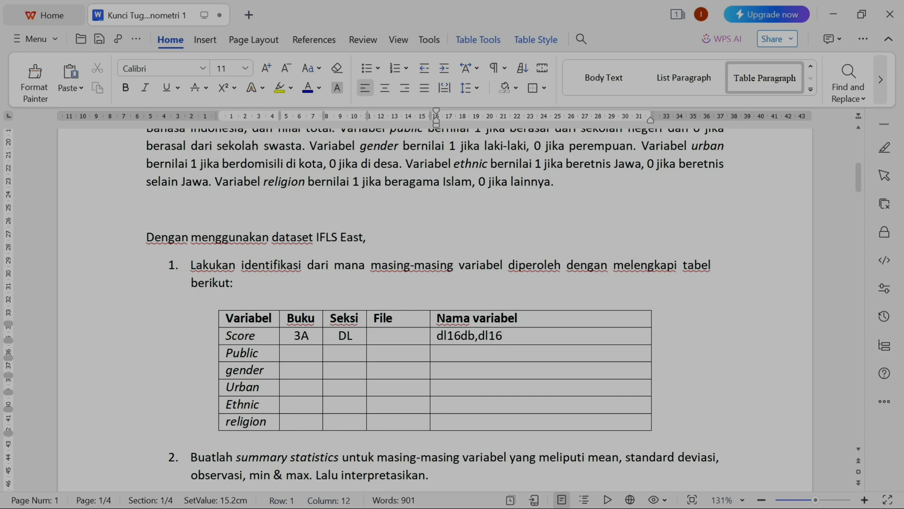
pyautogui.write('dc, dlad')
pyautogui.press('BackSpace')
pyautogui.write('16dd, dl')
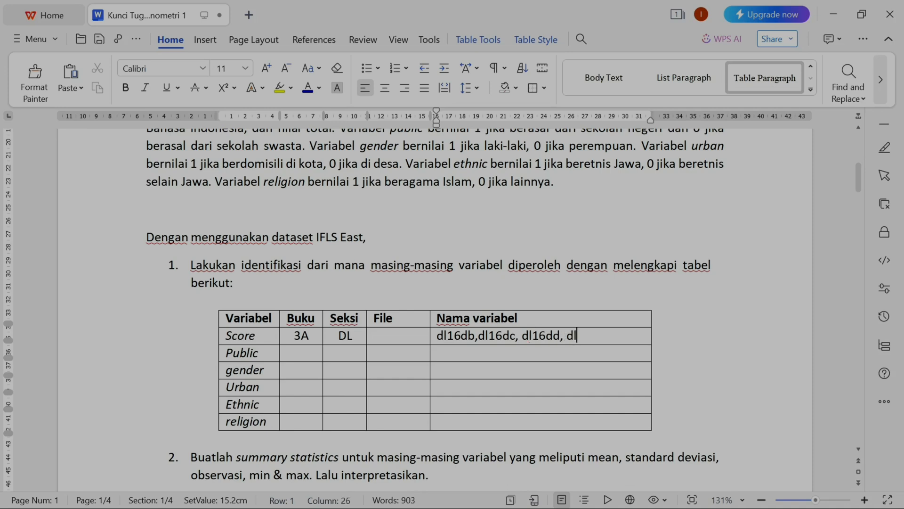
pyautogui.write('163')
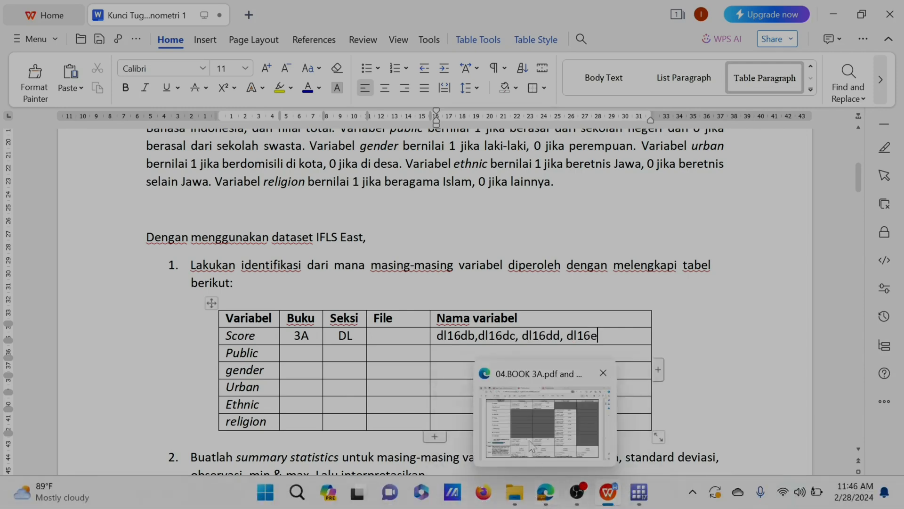
# Switch to 01.BOOK K.pdf in Microsoft Edge, search for "sex" and examine the matching household roster column
pyautogui.click(544, 494)
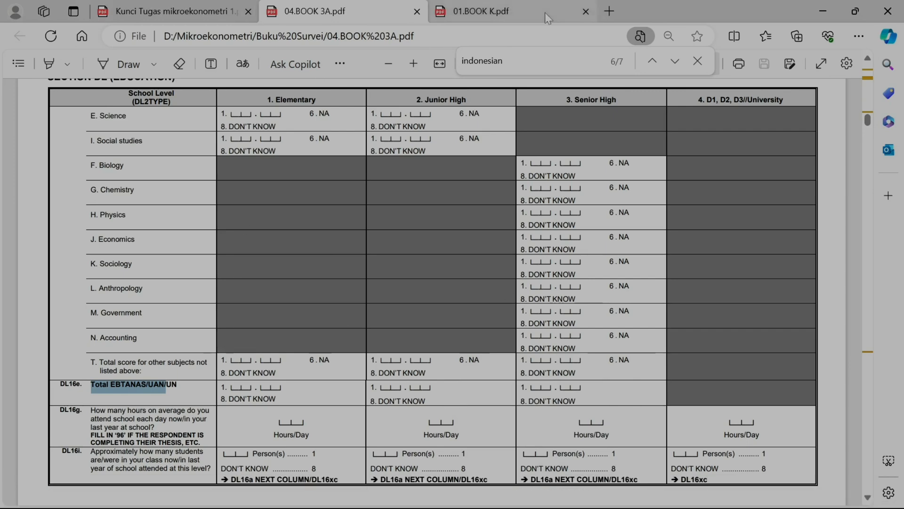
pyautogui.click(516, 9)
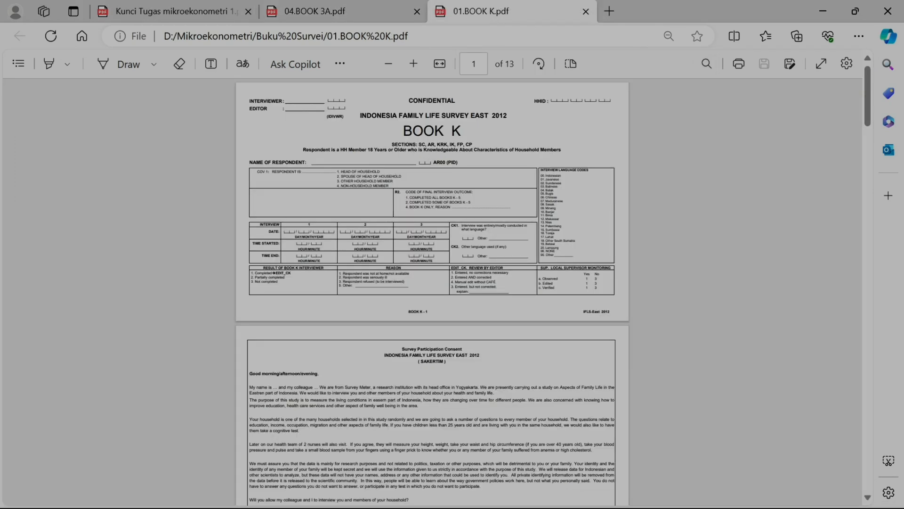
pyautogui.hotkey('ctrl', 'f')
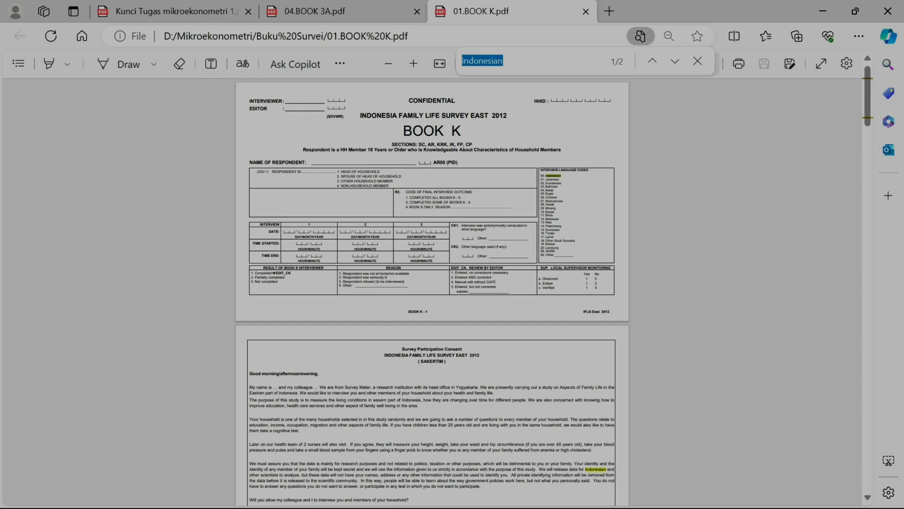
pyautogui.write('sex')
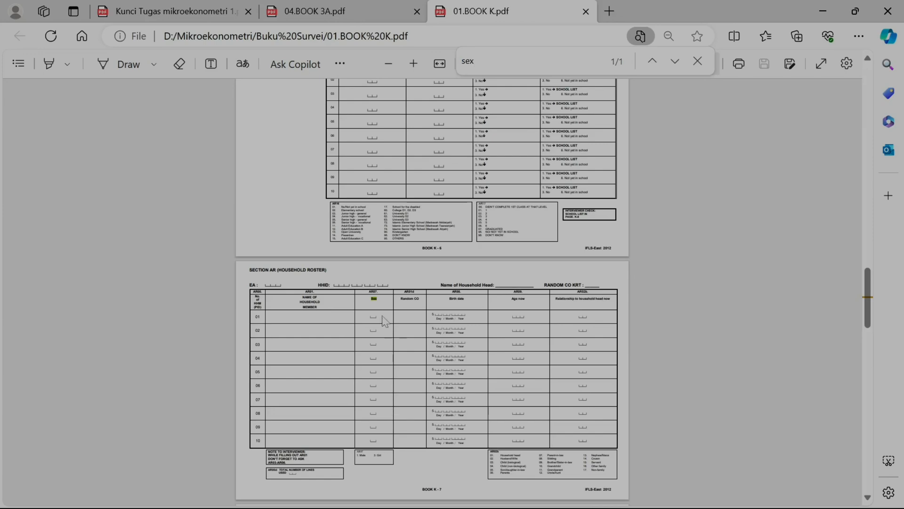
pyautogui.keyDown('ctrl'); pyautogui.scroll(5, 386, 321); pyautogui.keyUp('ctrl')
pyautogui.keyDown('ctrl'); pyautogui.scroll(1, 386, 322); pyautogui.keyUp('ctrl')
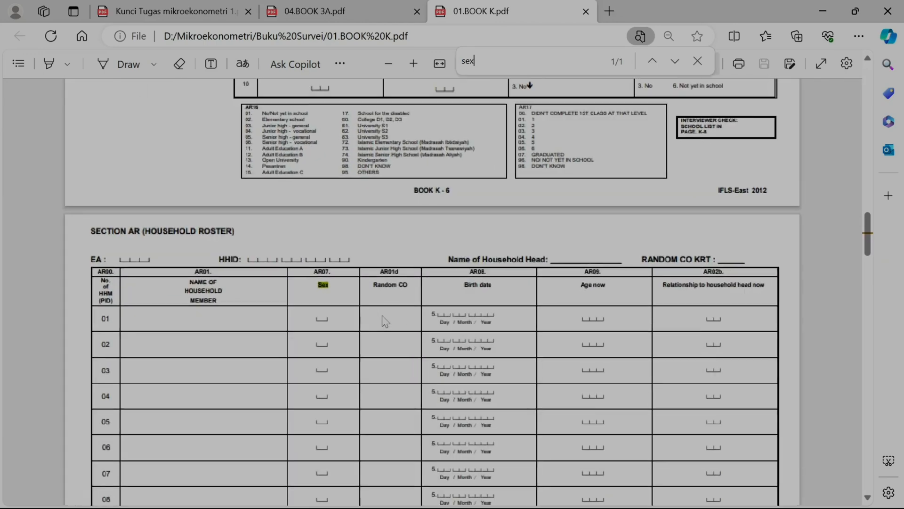
pyautogui.scroll(-2, 385, 322)
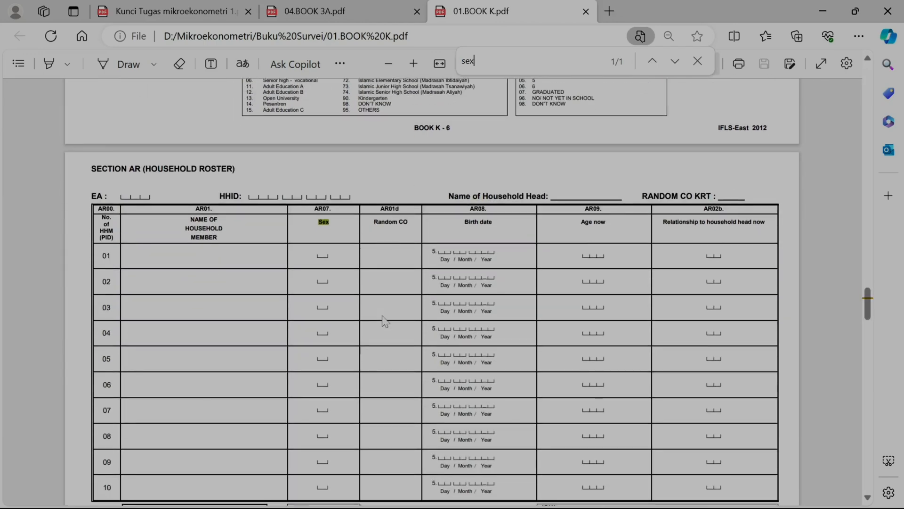
pyautogui.keyDown('ctrl'); pyautogui.scroll(2, 366, 263); pyautogui.keyUp('ctrl')
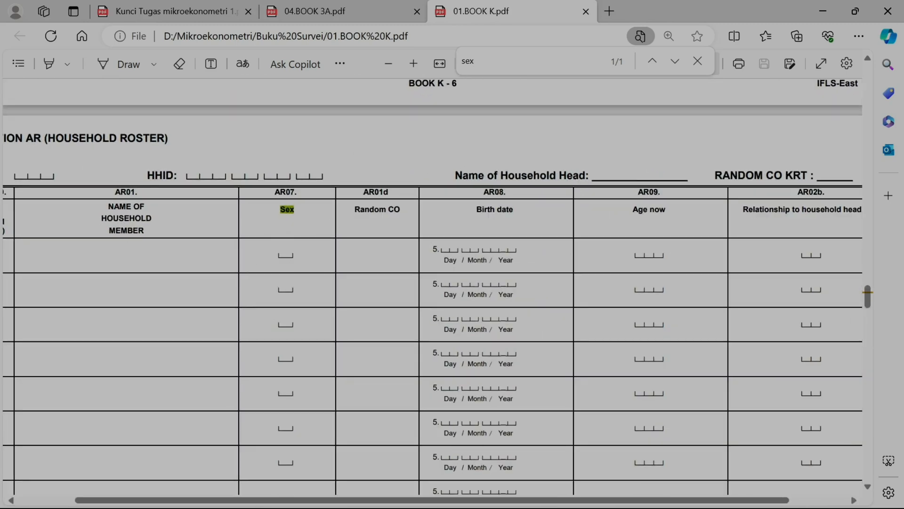
# Switch to the assignment document in WPS Office and enter K as the Buku of the gender variable
pyautogui.hotkey('ctrl', 'f')
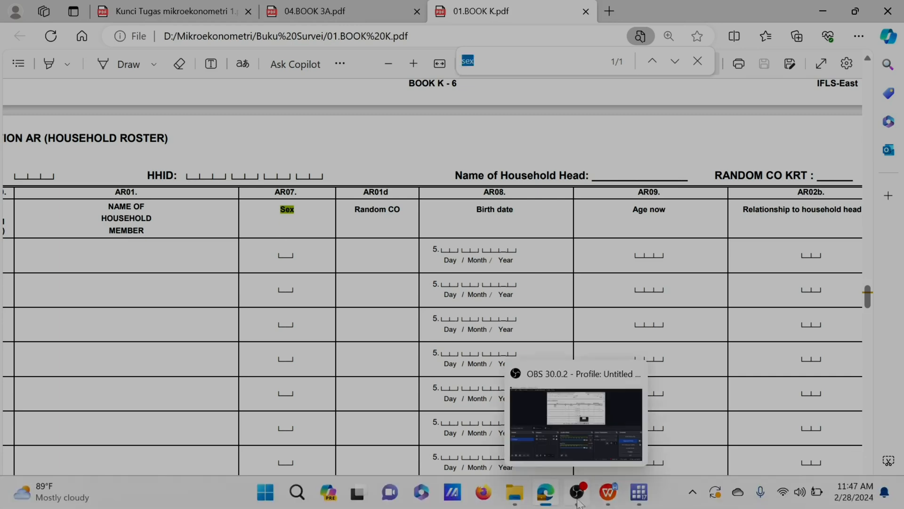
pyautogui.moveTo(608, 492)
pyautogui.click(611, 433)
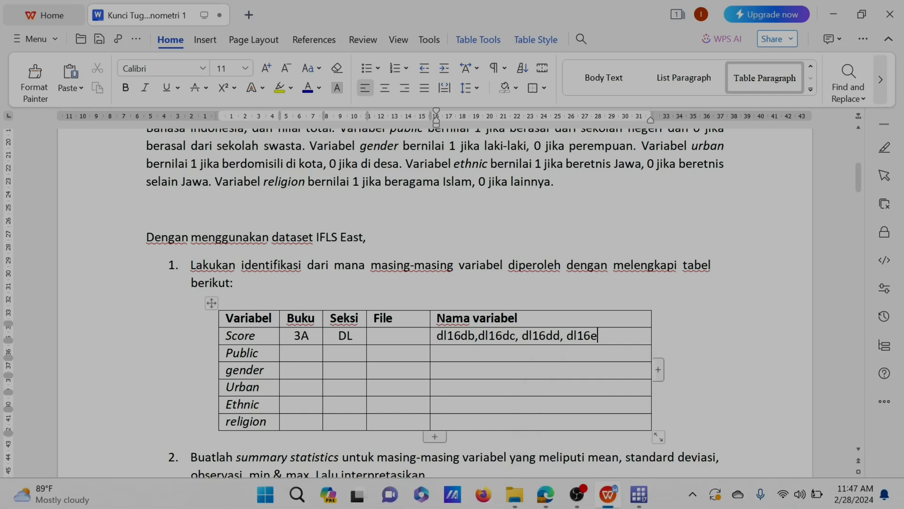
pyautogui.click(301, 370)
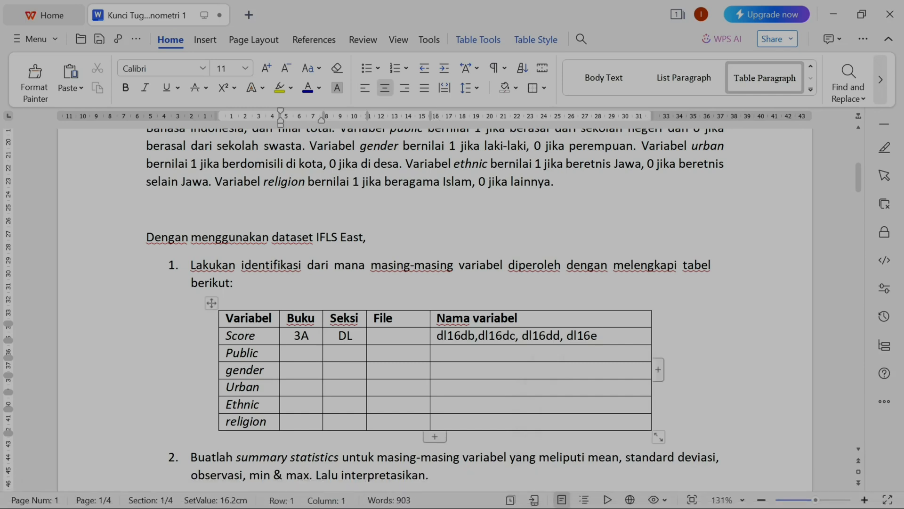
pyautogui.write('K')
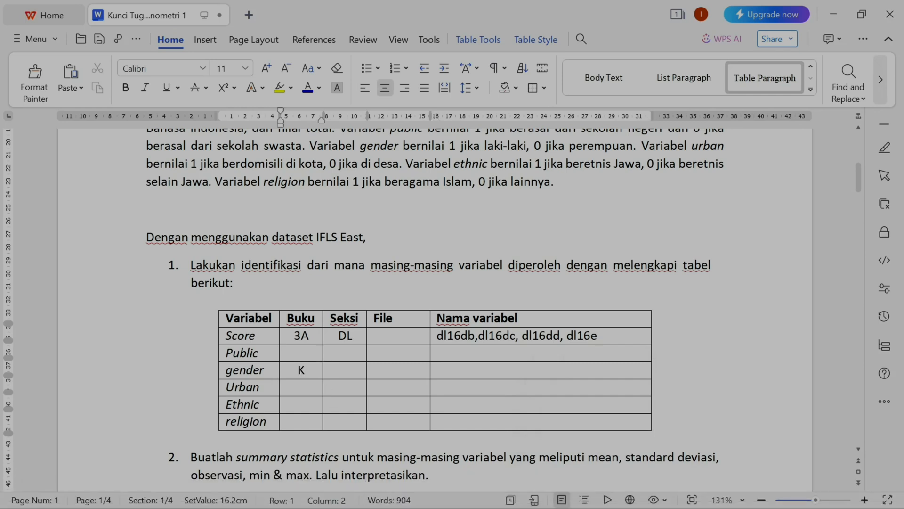
# Mark the section heading above the Sex column in Book K and enter AR as the Seksi of the gender variable
pyautogui.moveTo(565, 490)
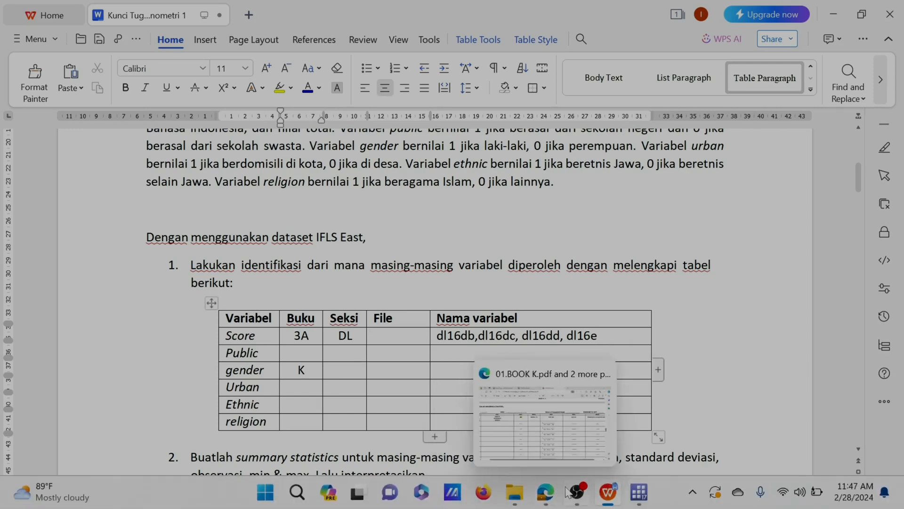
pyautogui.click(544, 415)
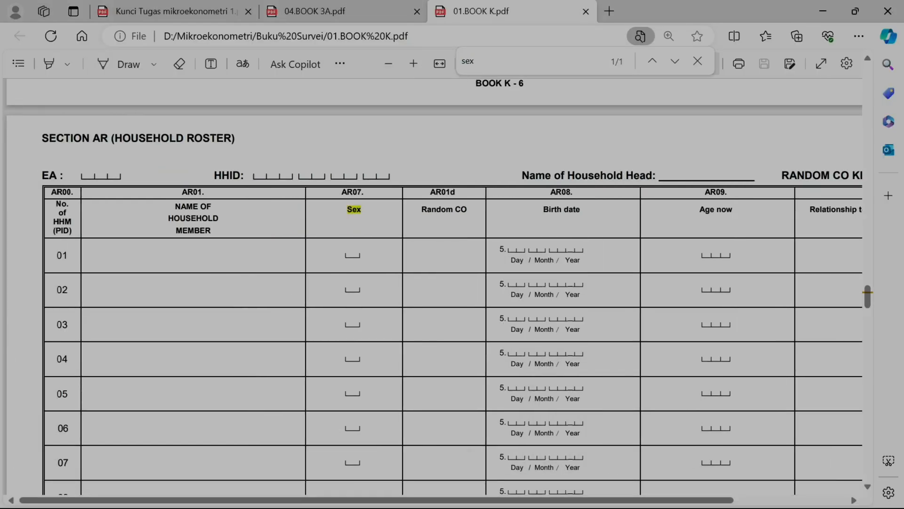
pyautogui.moveTo(109, 138); pyautogui.dragTo(57, 138)
pyautogui.moveTo(599, 497)
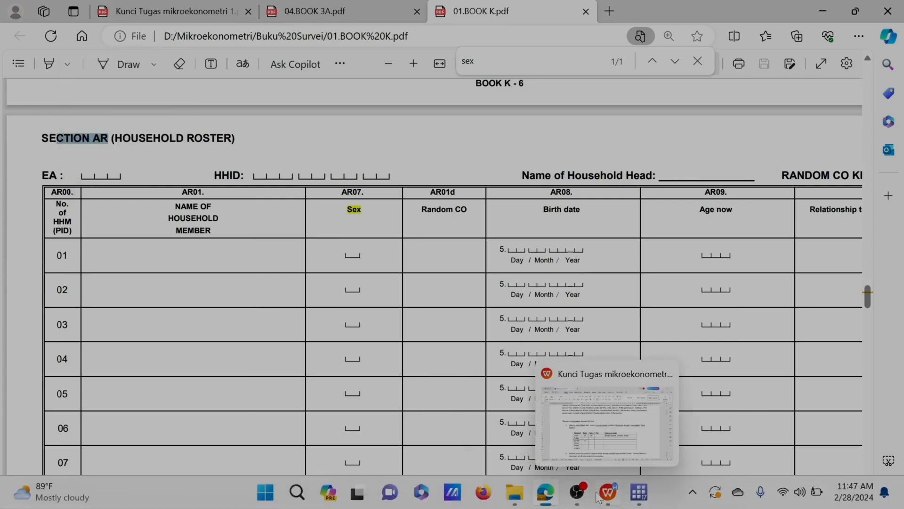
pyautogui.click(607, 419)
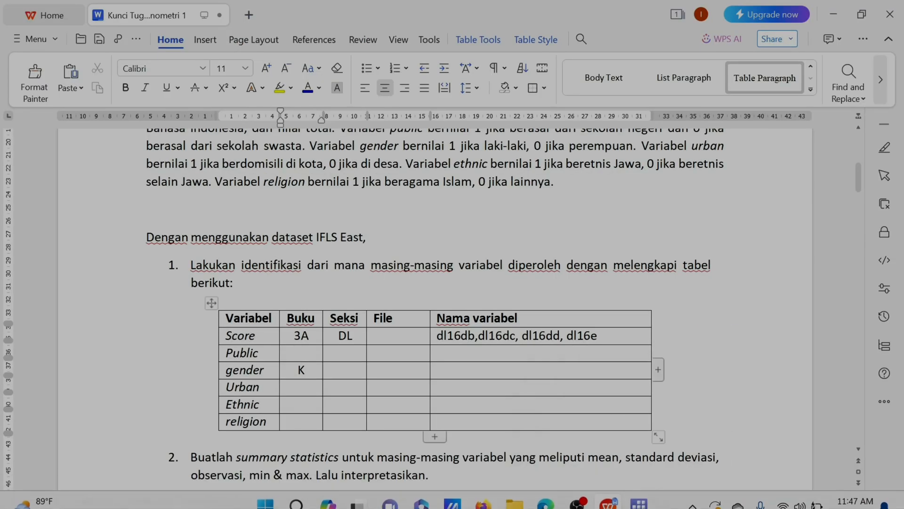
pyautogui.press('Tab')
pyautogui.write('AR')
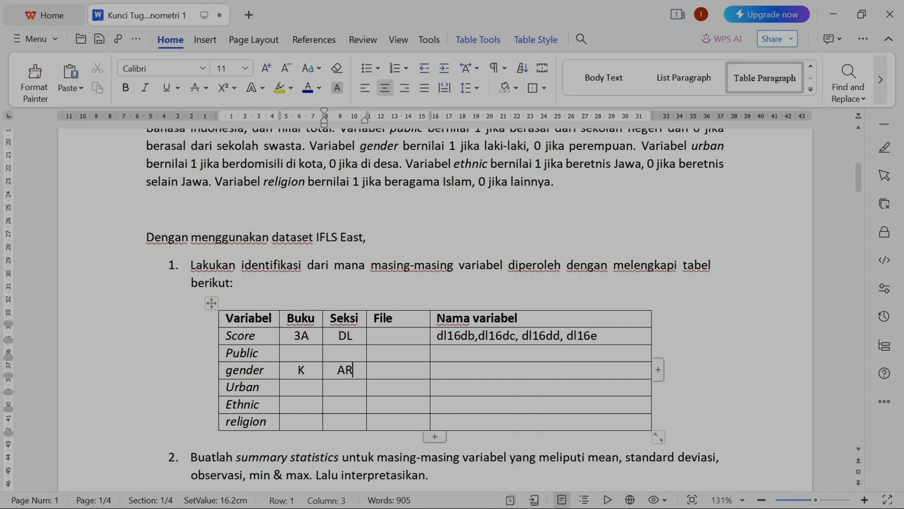
# Switch to 01.BOOK K.pdf in Microsoft Edge and examine the code of the Sex column and its answer options in the household roster
pyautogui.press('Tab')
pyautogui.press('Tab')
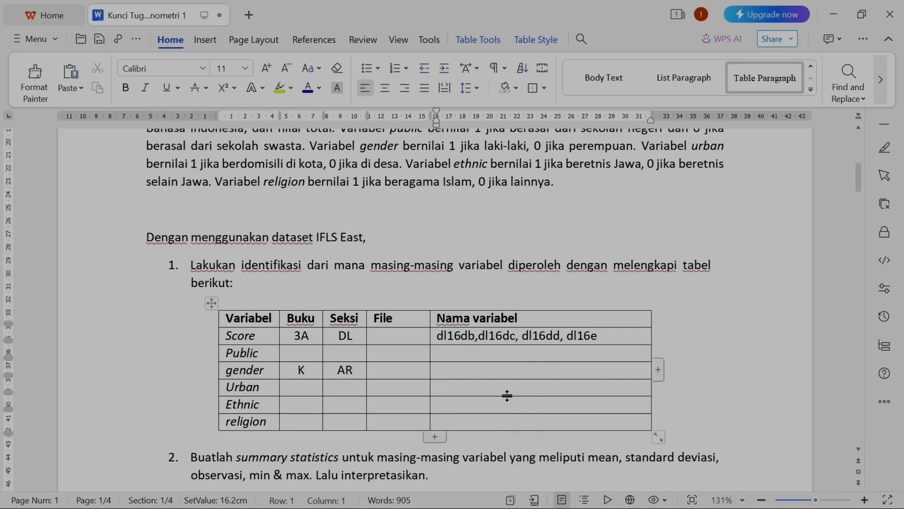
pyautogui.moveTo(537, 496)
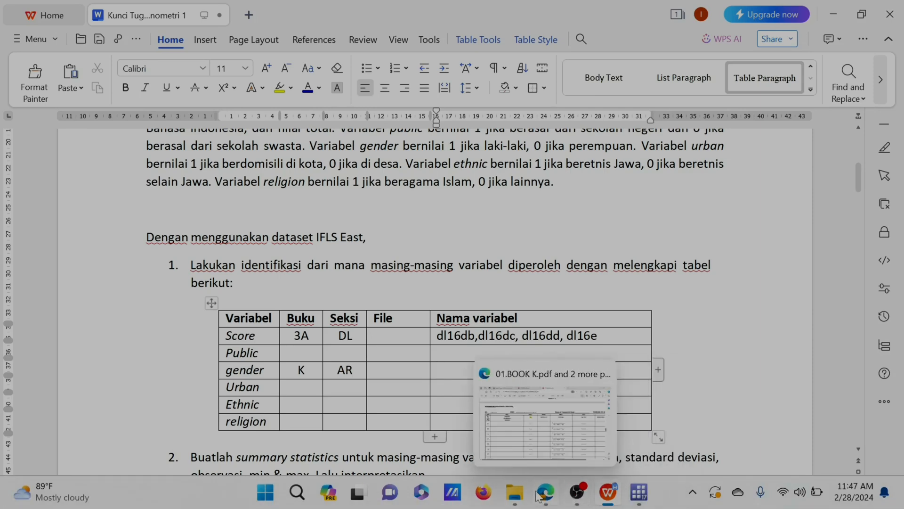
pyautogui.click(527, 438)
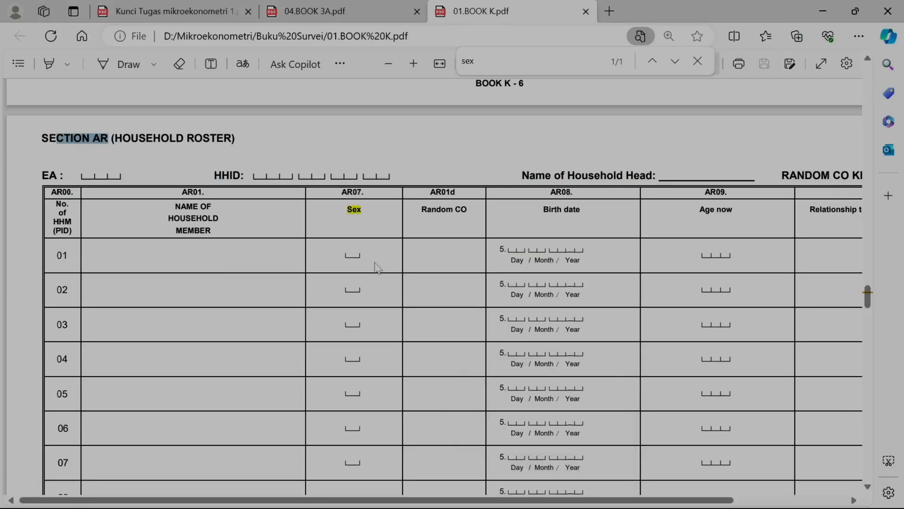
pyautogui.moveTo(365, 192); pyautogui.dragTo(347, 192)
pyautogui.scroll(-1, 372, 269)
pyautogui.scroll(-5, 372, 268)
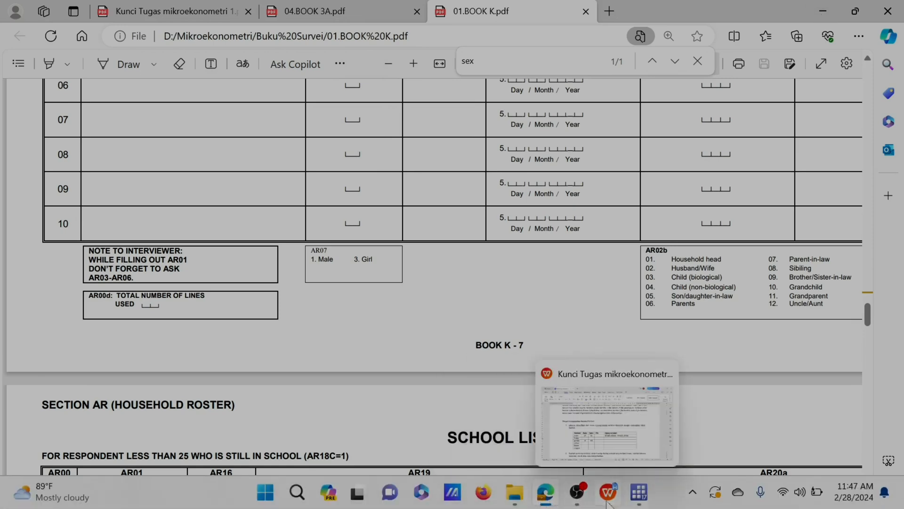
# Switch to the assignment document in WPS Office and enter ar07 as the Nama variabel of the gender variable
pyautogui.click(608, 492)
pyautogui.click(613, 437)
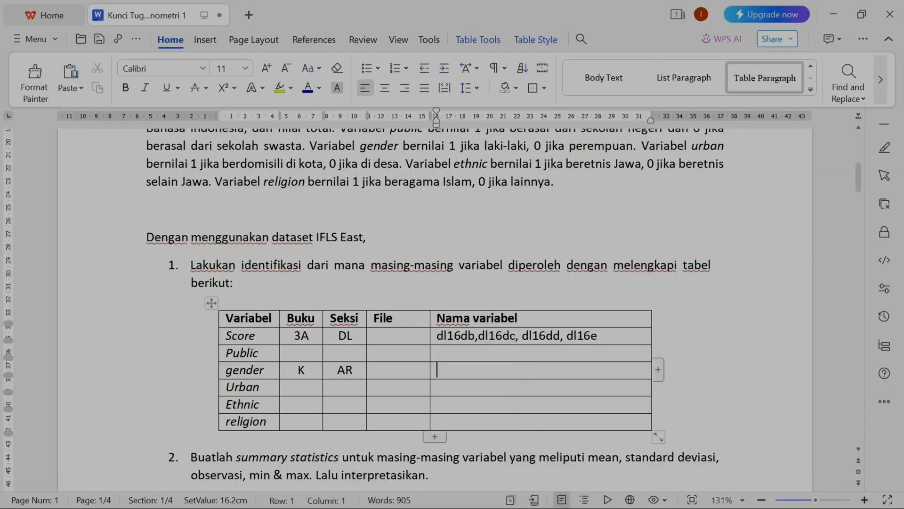
pyautogui.write('Ar07')
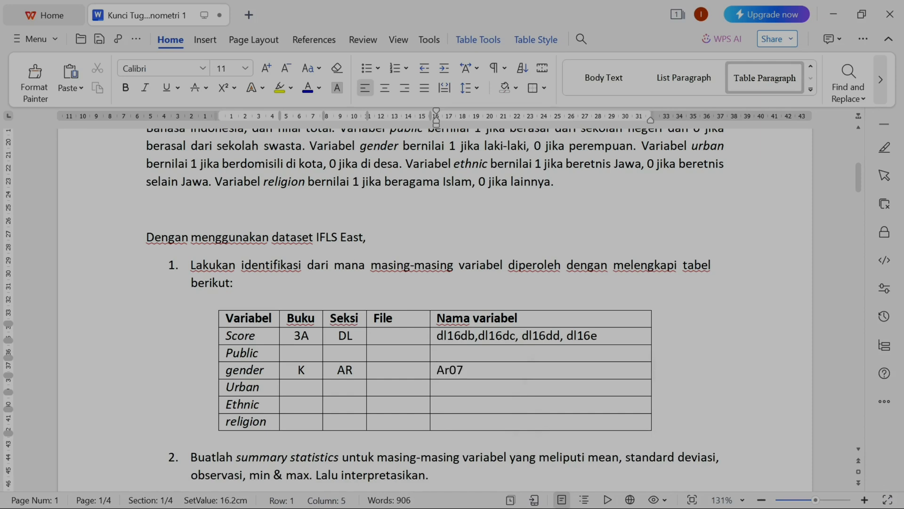
pyautogui.press('BackSpace')
pyautogui.write('d')
pyautogui.press('BackSpace')
pyautogui.write('a')
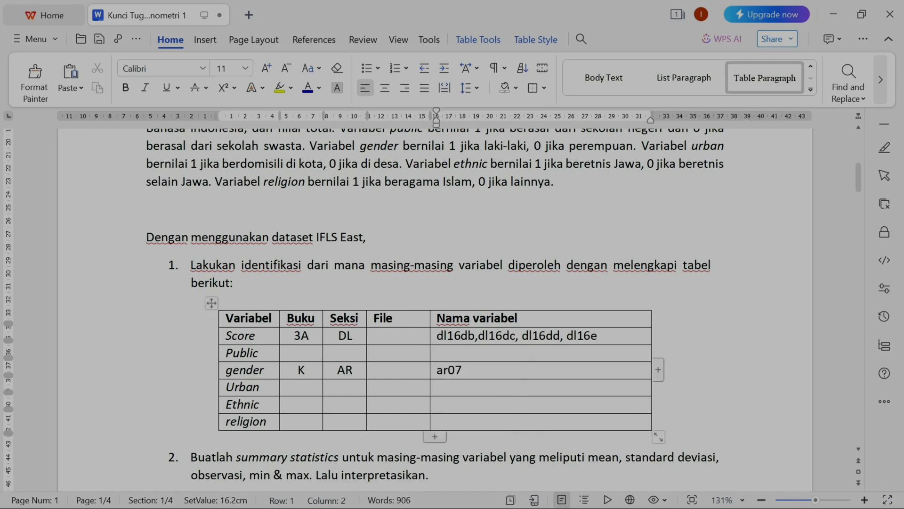
# Switch to Stata and browse to the Dataset HH folder inside Mikroekonometri on drive D for opening a dataset
pyautogui.moveTo(393, 318); pyautogui.dragTo(373, 318)
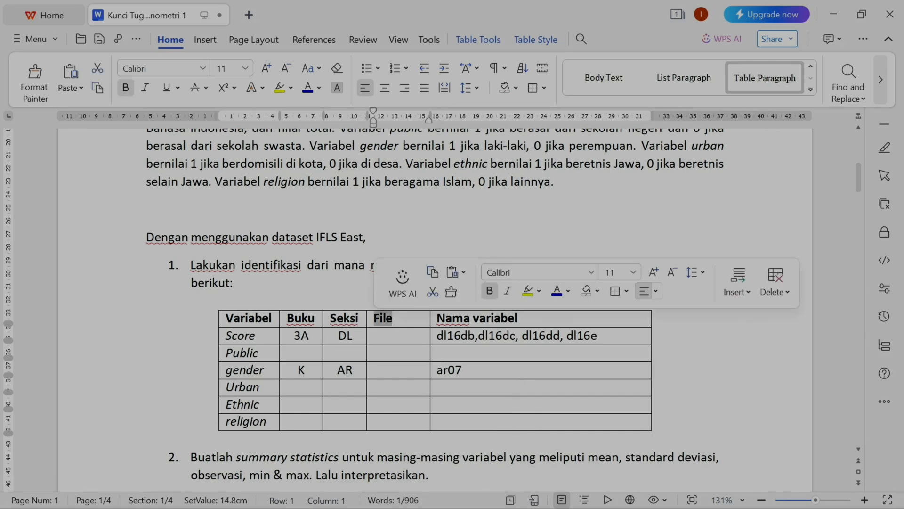
pyautogui.moveTo(518, 336); pyautogui.dragTo(585, 396)
pyautogui.moveTo(657, 500)
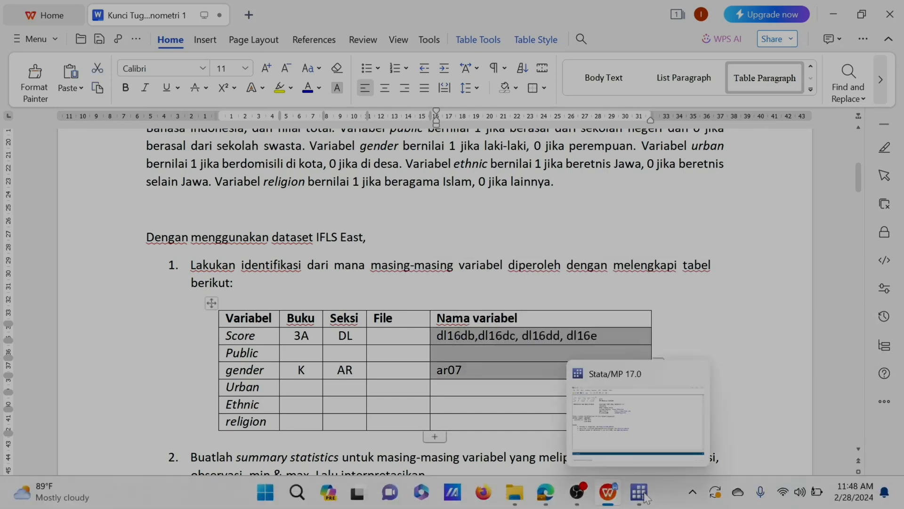
pyautogui.click(614, 426)
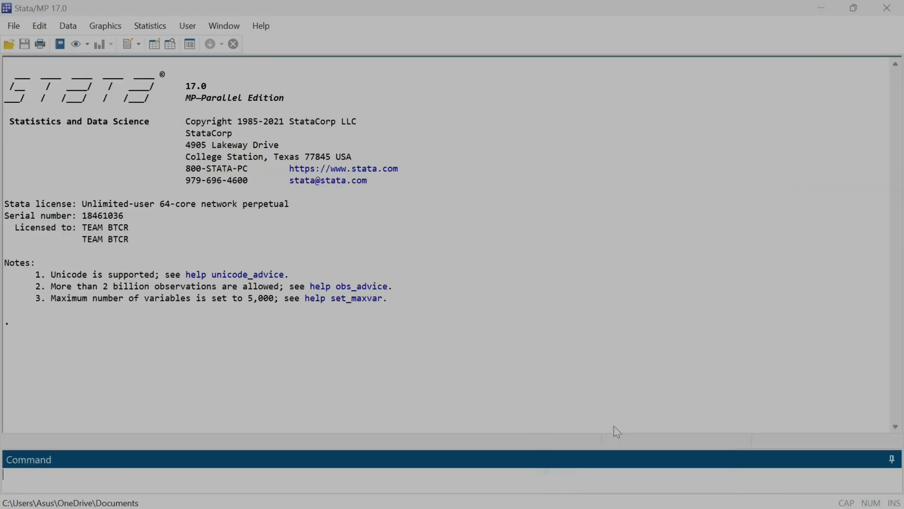
pyautogui.click(14, 27)
pyautogui.click(30, 42)
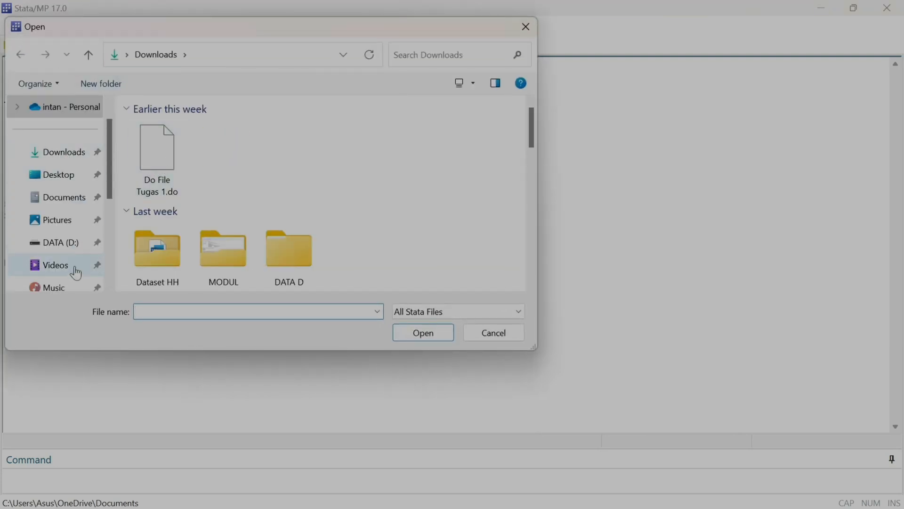
pyautogui.scroll(-2, 75, 265)
pyautogui.click(66, 243)
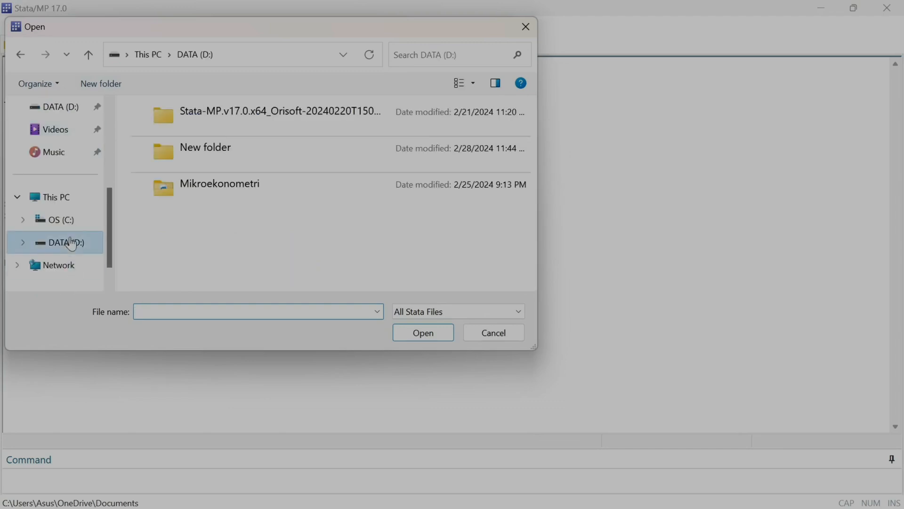
pyautogui.doubleClick(292, 190)
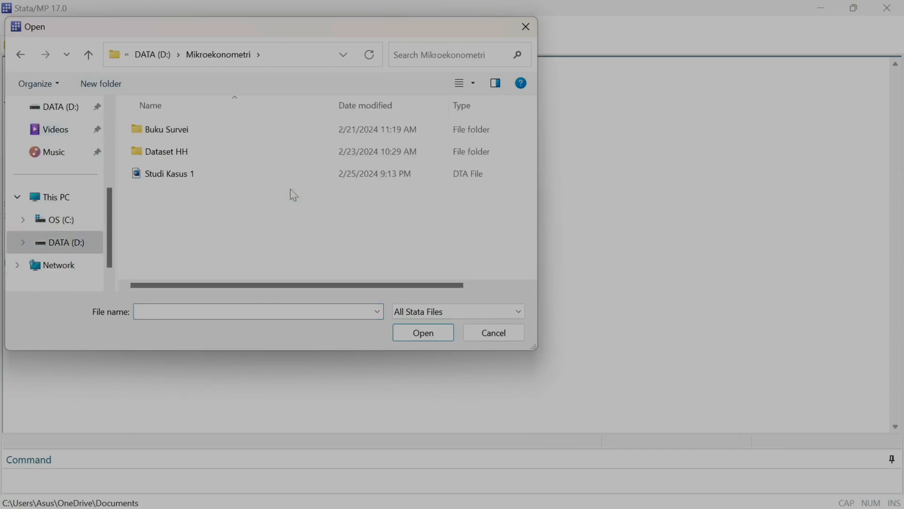
pyautogui.doubleClick(231, 152)
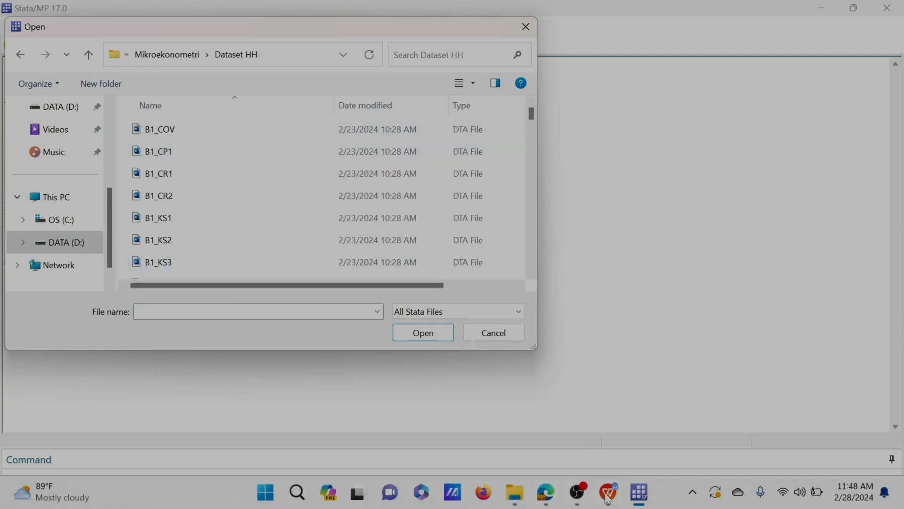
# Check the variable table in the WPS Office document, then return to Stata and open the dataset B3A_DL1.dta
pyautogui.moveTo(608, 495)
pyautogui.click(608, 431)
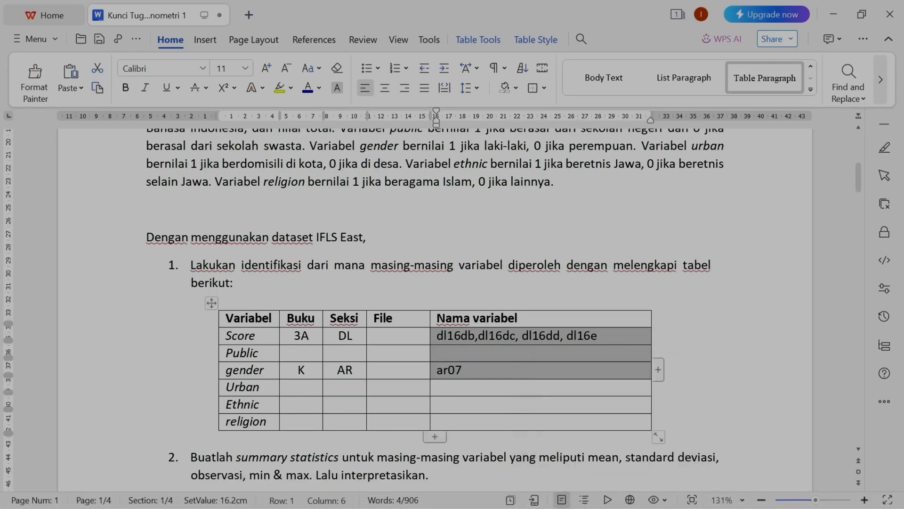
pyautogui.click(834, 6)
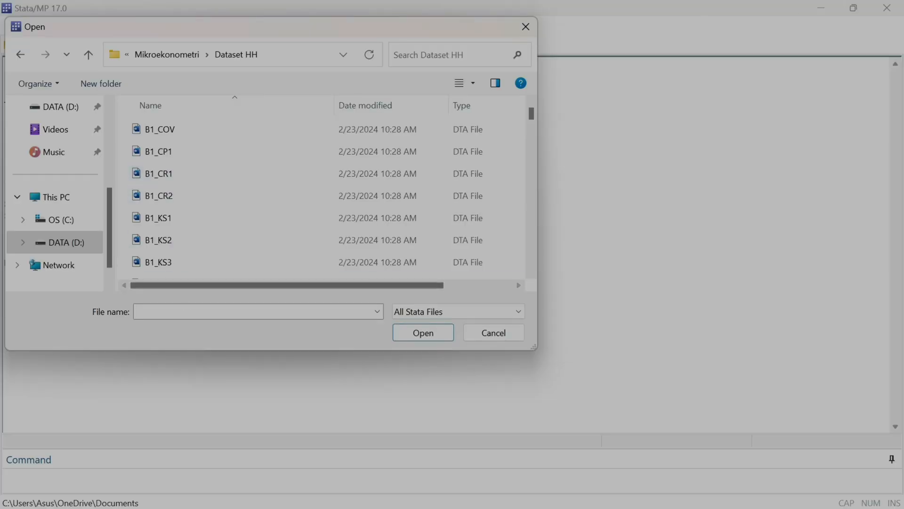
pyautogui.click(179, 311)
pyautogui.write('B3A')
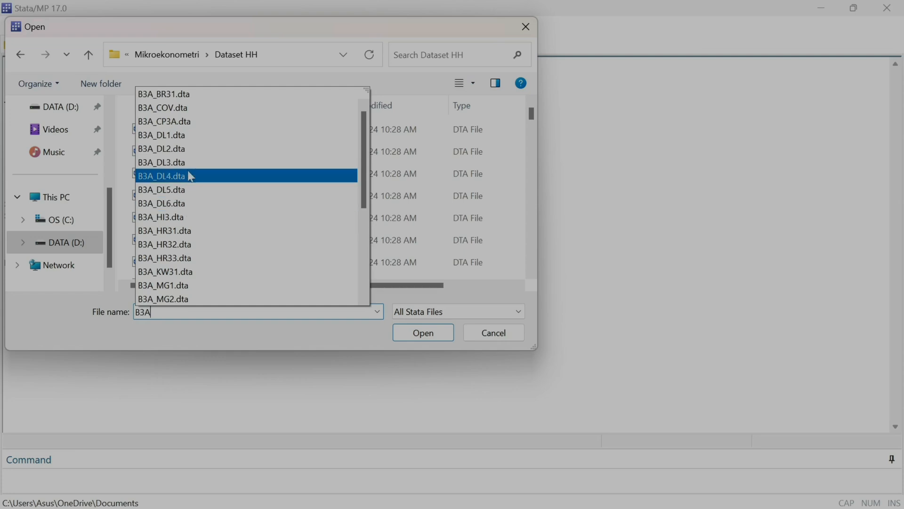
pyautogui.click(183, 135)
pyautogui.press('Return')
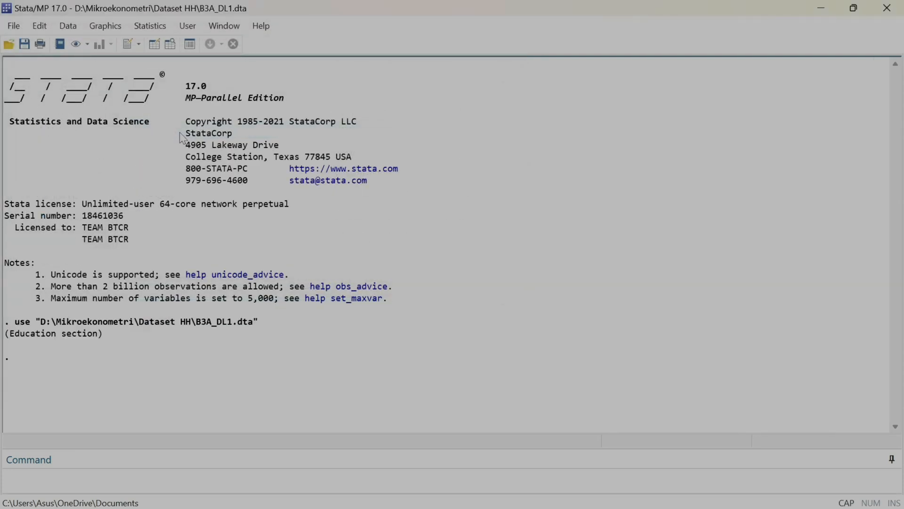
# Show the list of variables in B3A_DL1.dta and filter it for dl16d
pyautogui.click(224, 25)
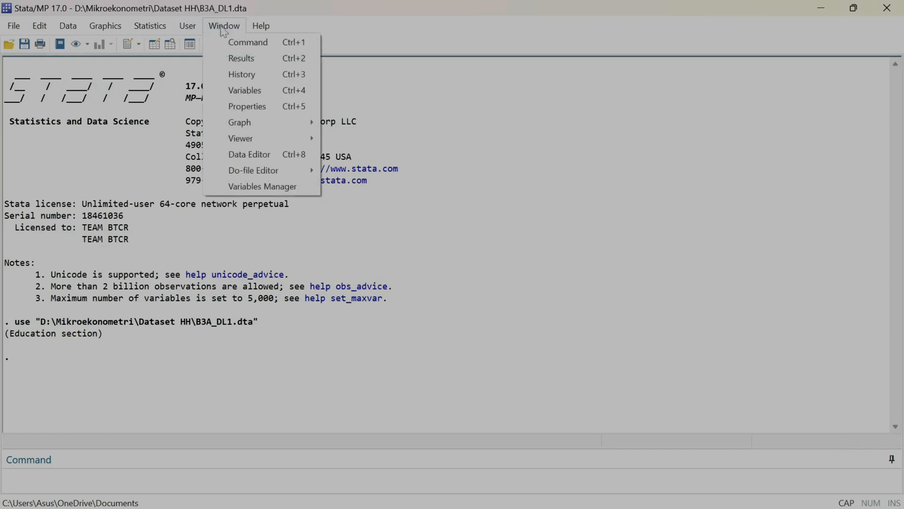
pyautogui.click(253, 90)
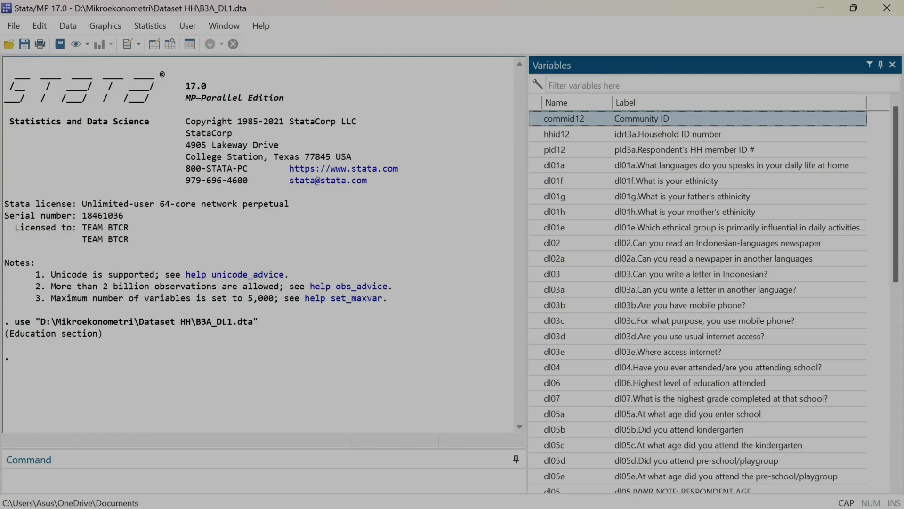
pyautogui.click(610, 87)
pyautogui.write('dl')
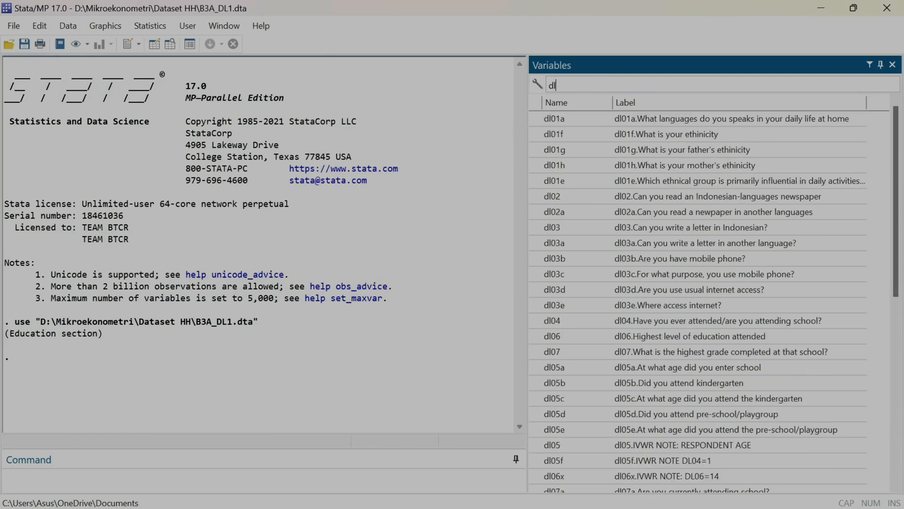
pyautogui.write('16d')
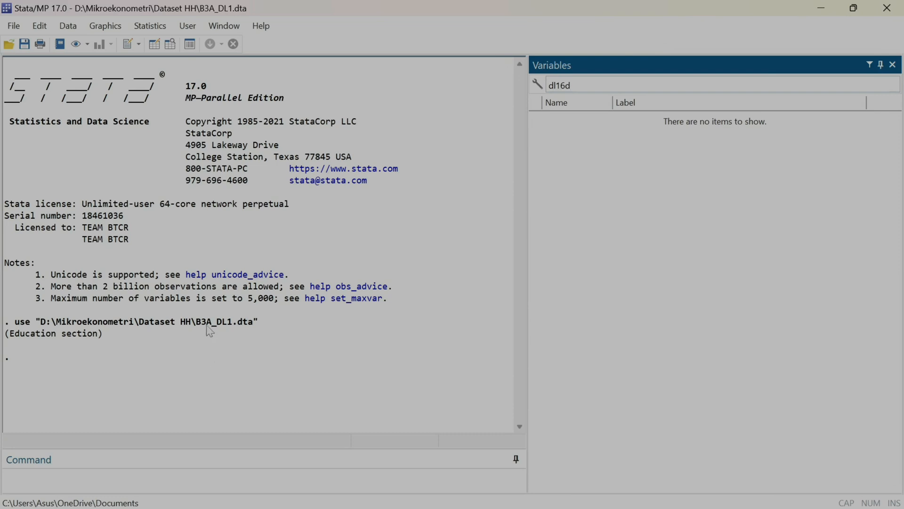
# Open the dataset B3A_DL2.dta from the Dataset HH folder
pyautogui.click(14, 28)
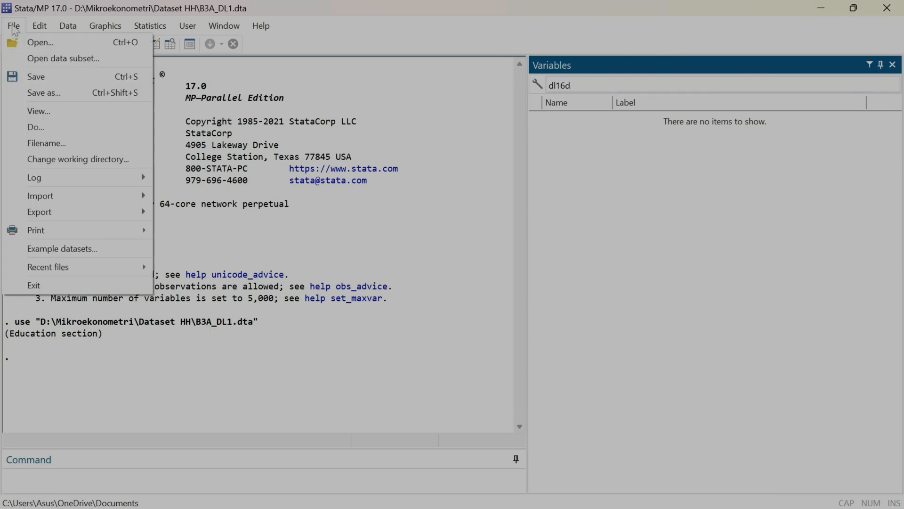
pyautogui.click(40, 43)
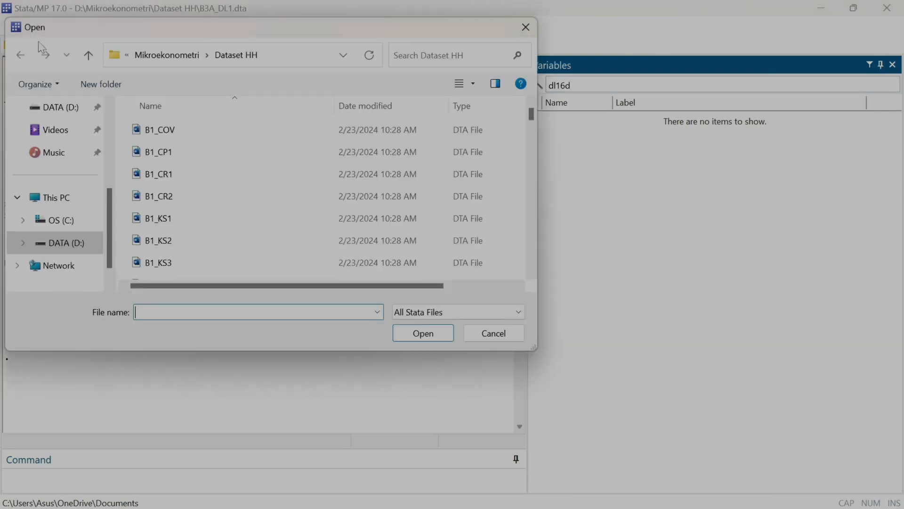
pyautogui.write('B')
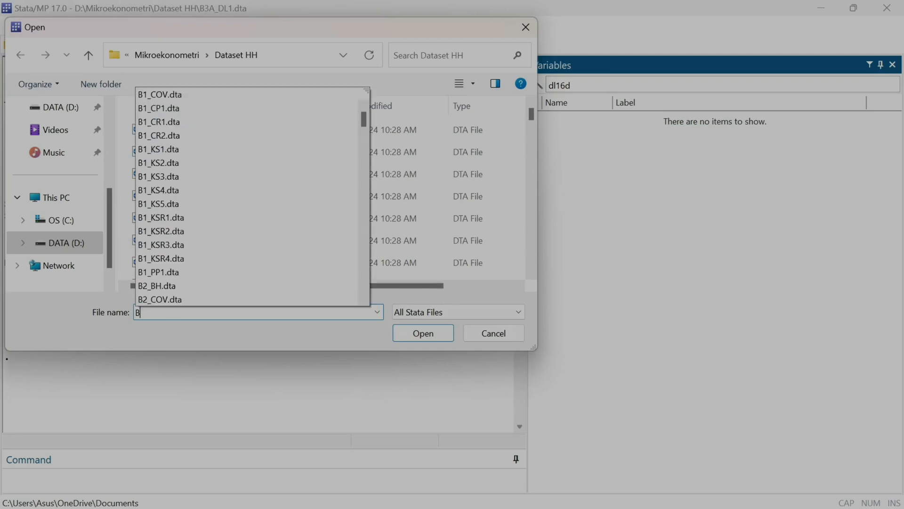
pyautogui.write('3A')
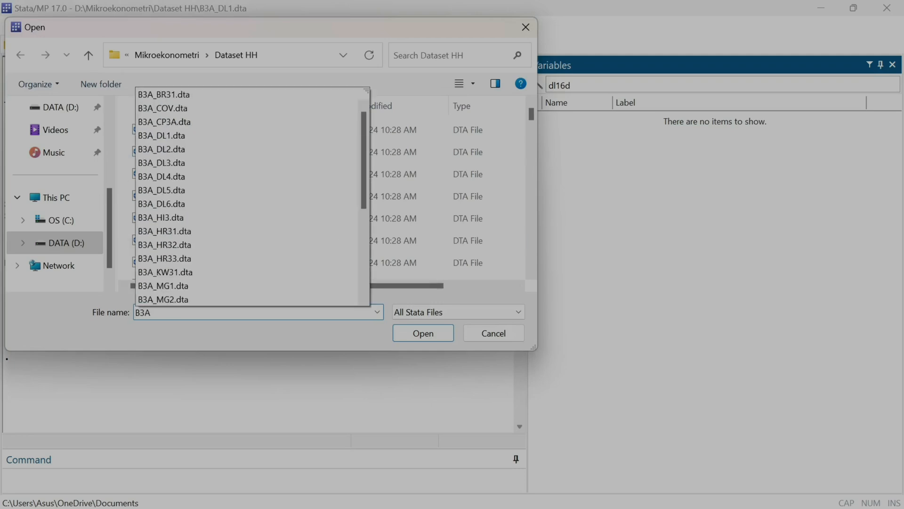
pyautogui.write('_DL')
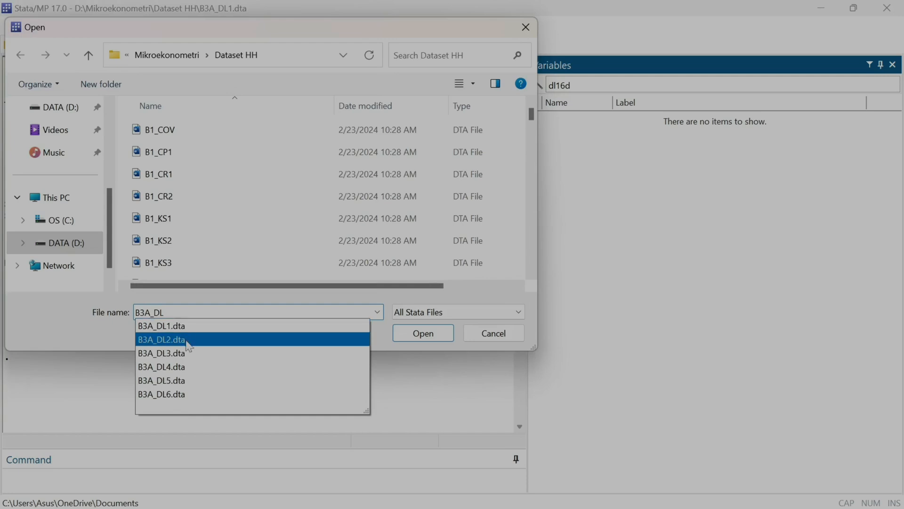
pyautogui.click(187, 340)
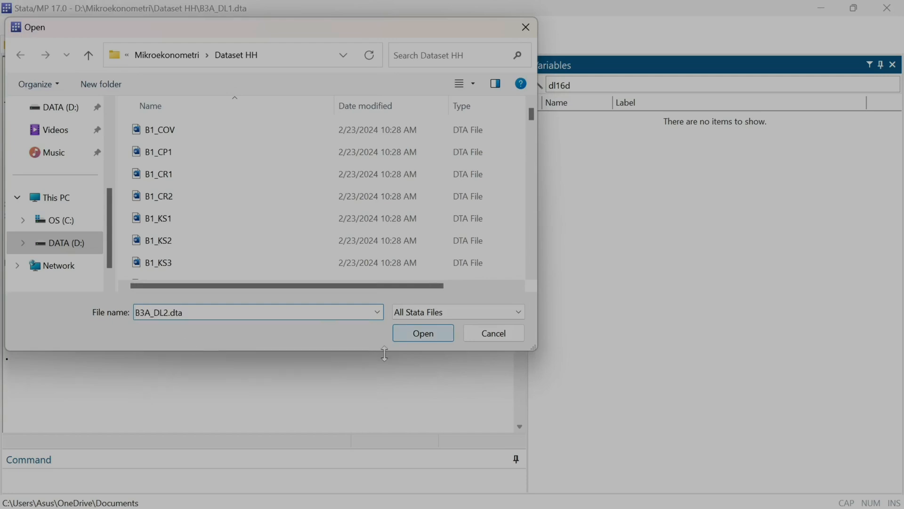
pyautogui.click(431, 338)
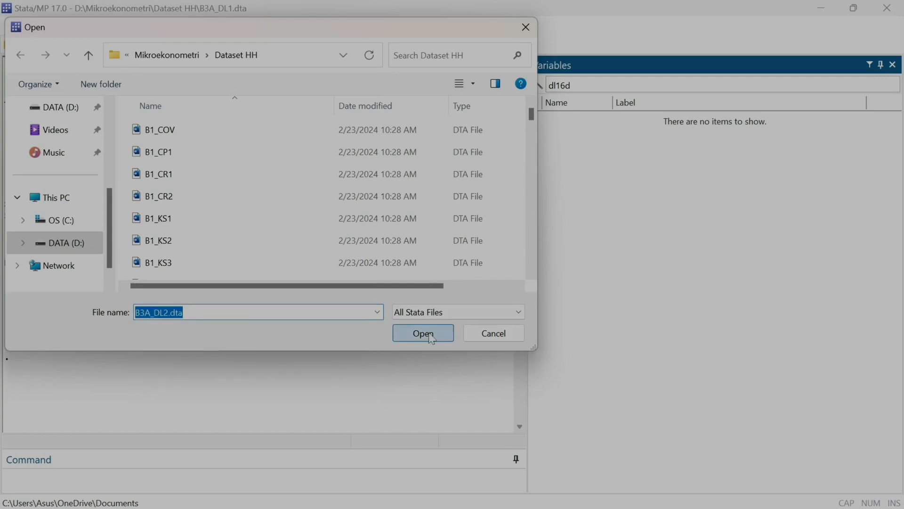
# Check the variable list of B3A_DL2.dta for dl16d
pyautogui.click(224, 26)
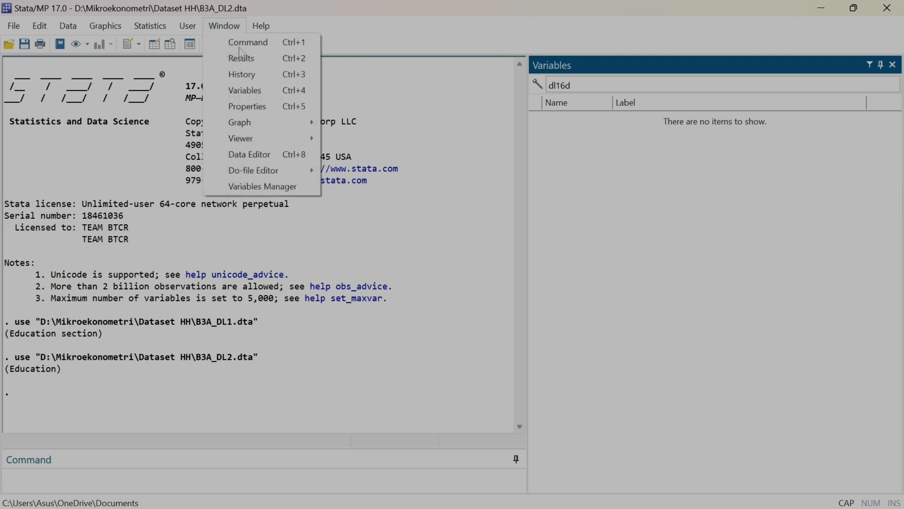
pyautogui.click(254, 92)
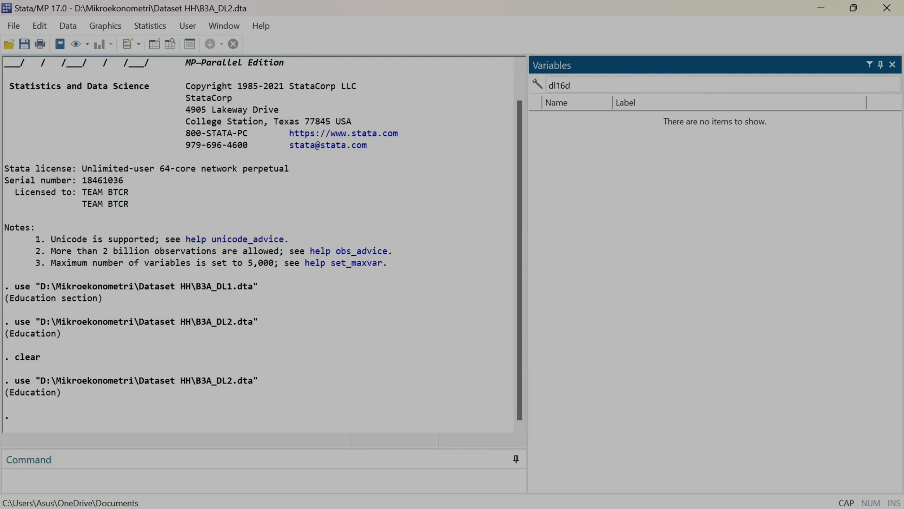
pyautogui.doubleClick(602, 90)
# Clear the loaded B3A_DL2.dta dataset from memory with the clear command
pyautogui.click(14, 26)
pyautogui.click(264, 479)
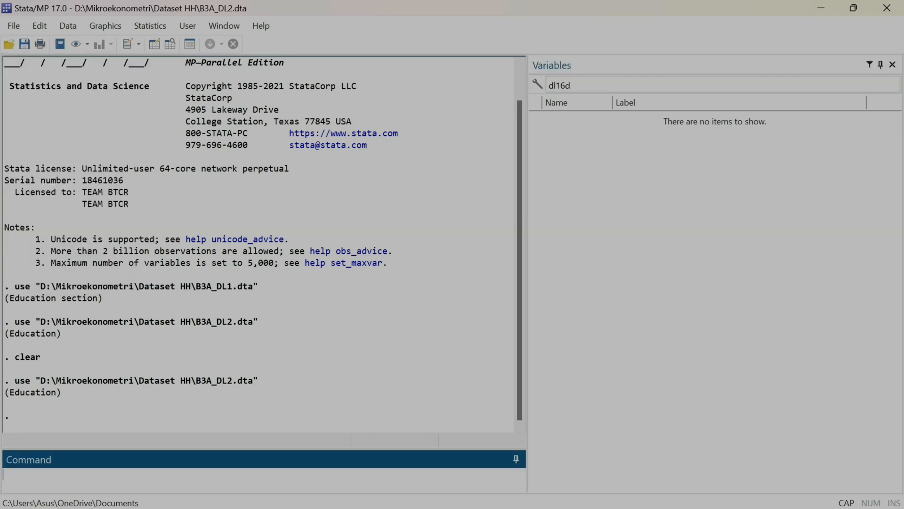
pyautogui.write('CLEAR')
pyautogui.press('BackSpace')
pyautogui.press('BackSpace')
pyautogui.press('BackSpace')
pyautogui.press('BackSpace')
pyautogui.press('BackSpace')
pyautogui.press('capslock')
pyautogui.write('c')
pyautogui.press('Return')
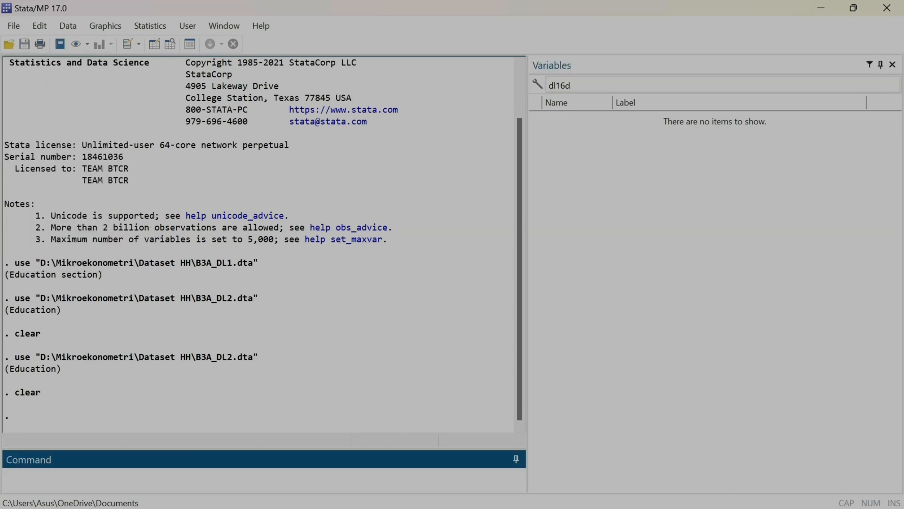
# Open the dataset B3A_DL3.dta from the Dataset HH folder
pyautogui.click(10, 31)
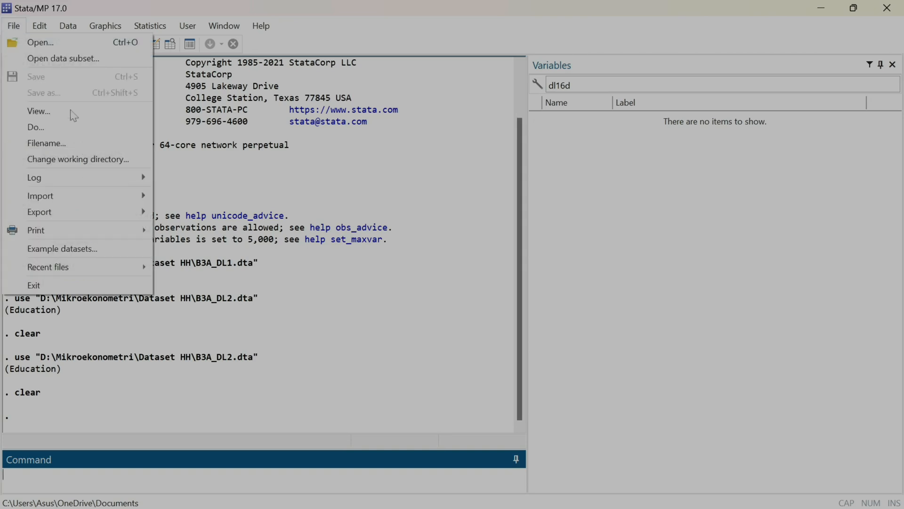
pyautogui.click(58, 42)
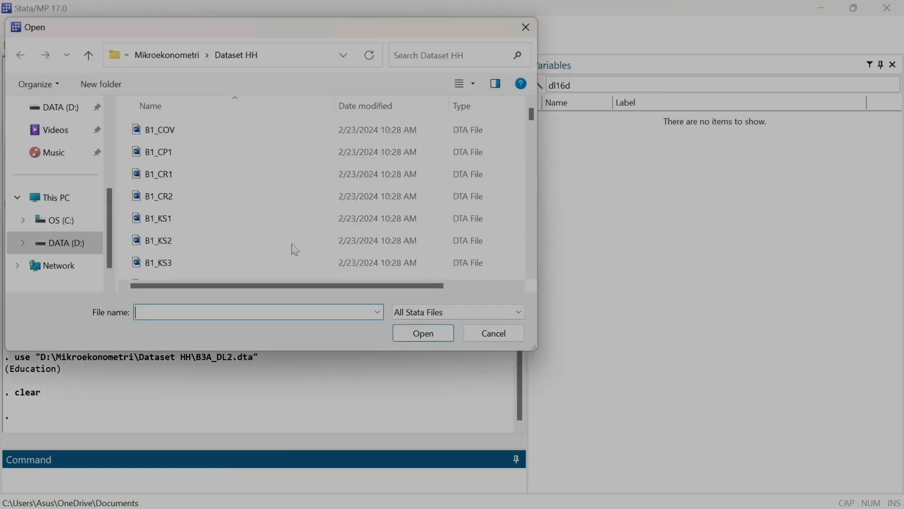
pyautogui.write('B')
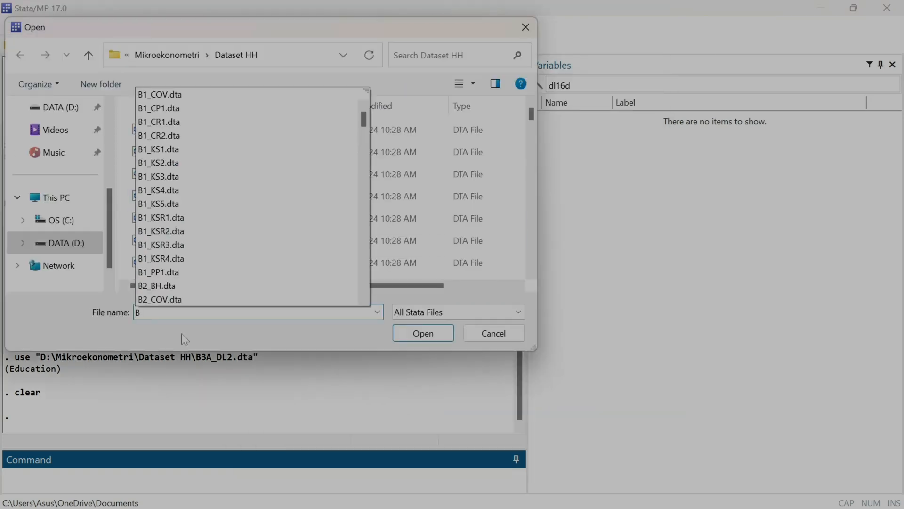
pyautogui.write('3A')
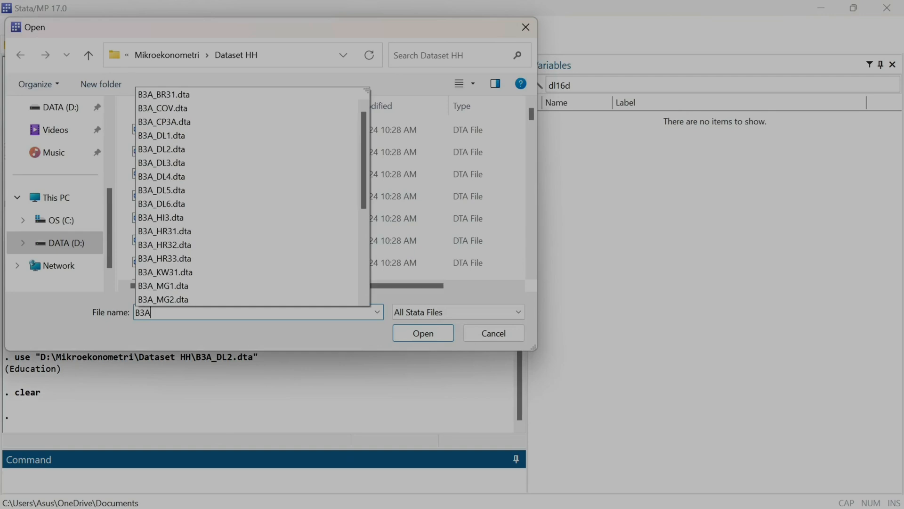
pyautogui.click(172, 163)
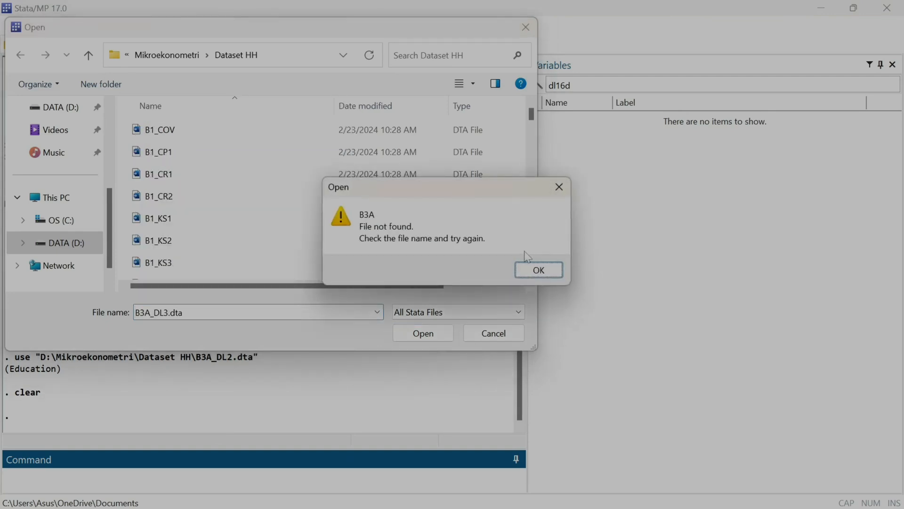
pyautogui.click(544, 269)
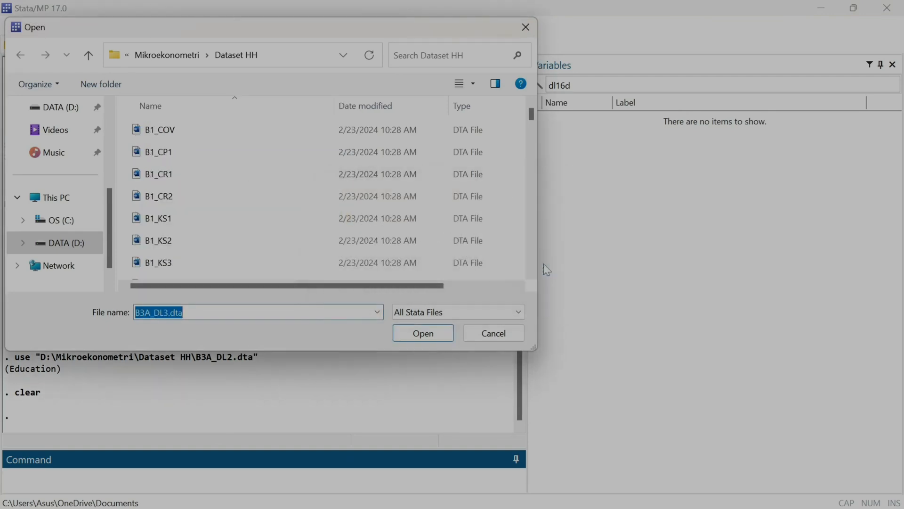
pyautogui.click(430, 332)
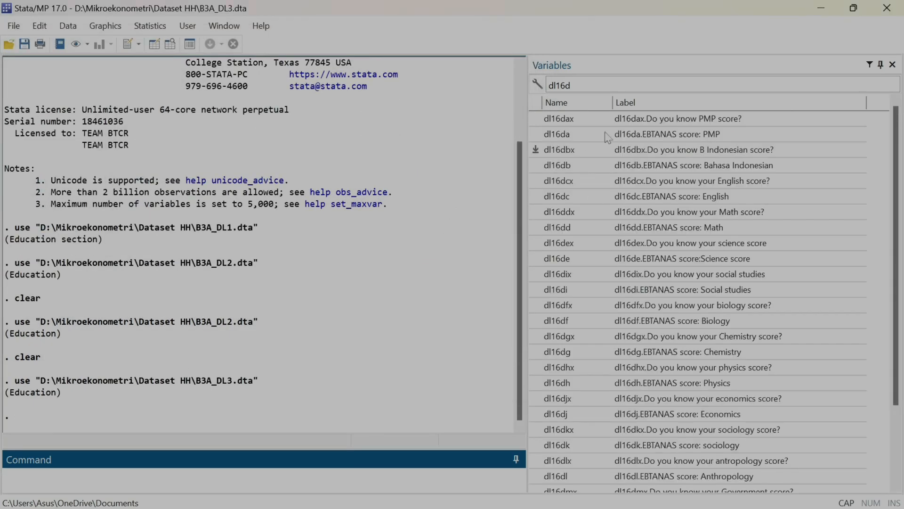
# Filter the variable list of B3A_DL3.dta for dl16db and for dl16de to check the score variables
pyautogui.doubleClick(591, 88)
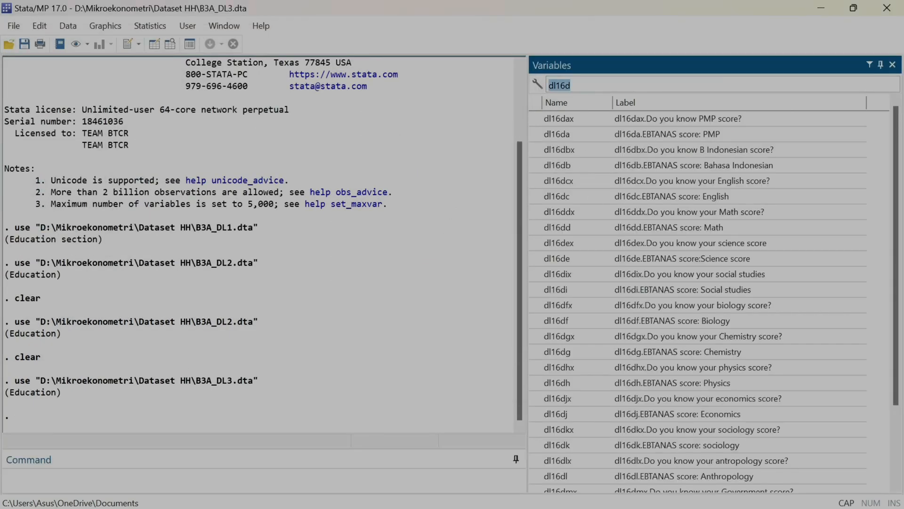
pyautogui.click(589, 87)
pyautogui.write('B')
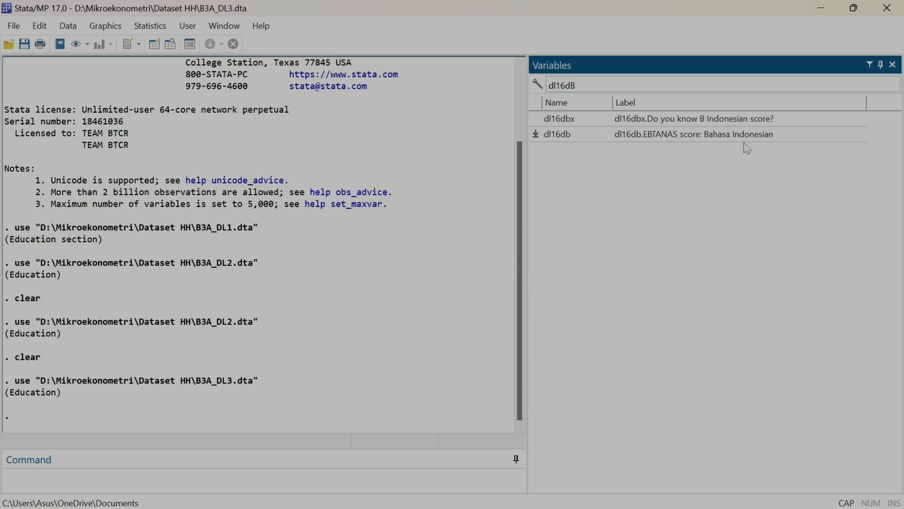
pyautogui.press('BackSpace')
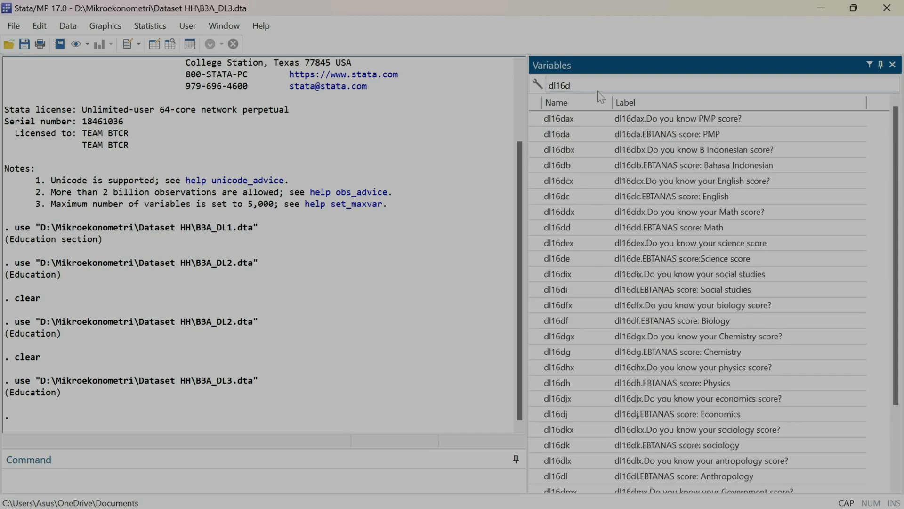
pyautogui.write('e')
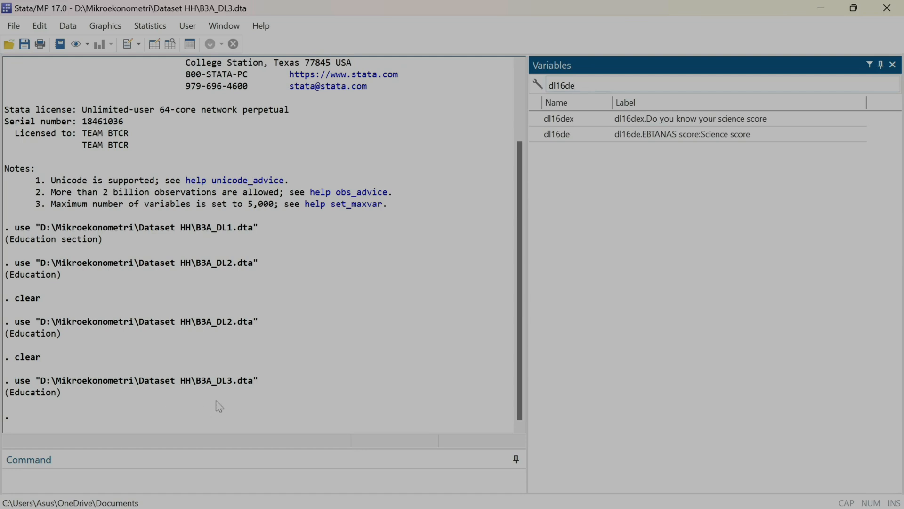
# Copy the file name B3A_DL3 from the Stata results into the File cell of the Score row in the WPS assignment document
pyautogui.moveTo(197, 383); pyautogui.dragTo(235, 385)
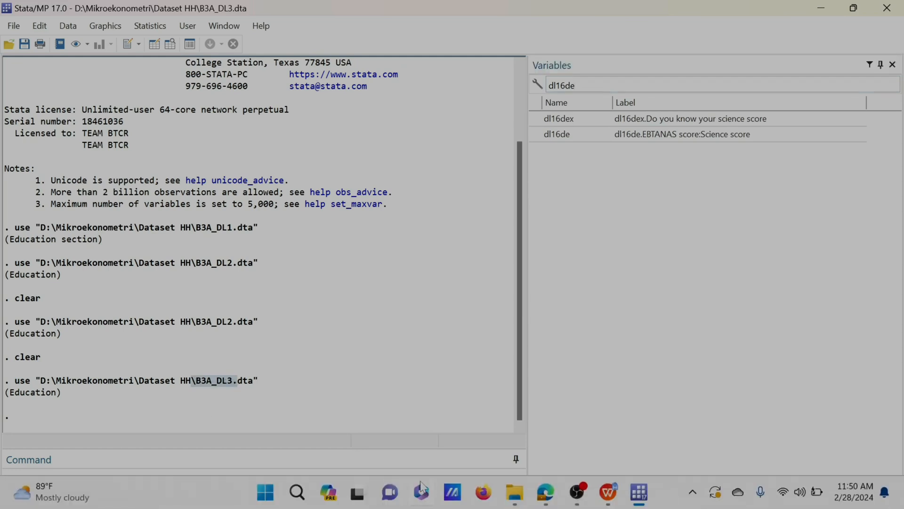
pyautogui.moveTo(610, 494)
pyautogui.click(610, 427)
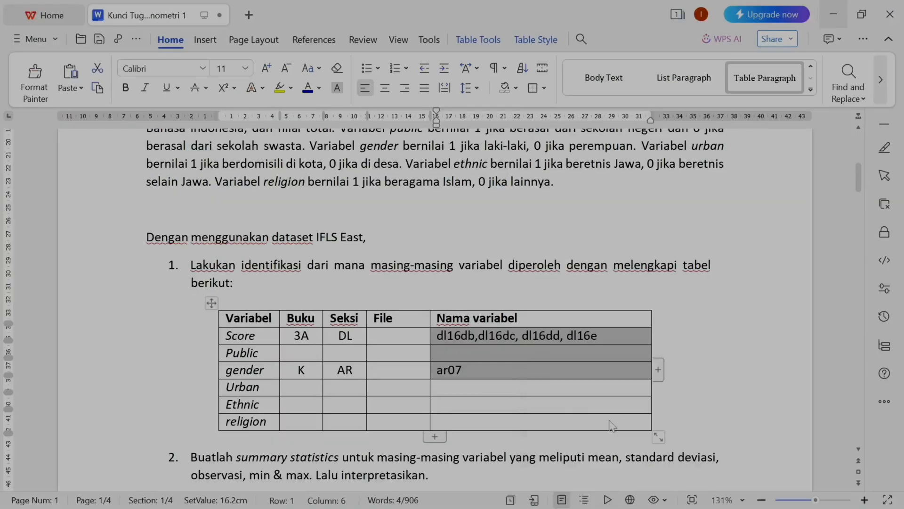
pyautogui.write('\\B3A_DL3.')
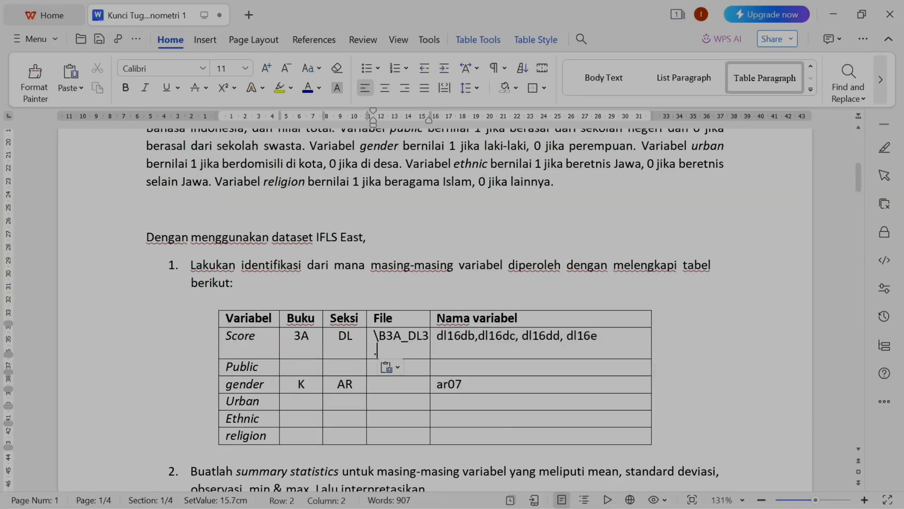
pyautogui.press('BackSpace')
pyautogui.press('BackSpace')
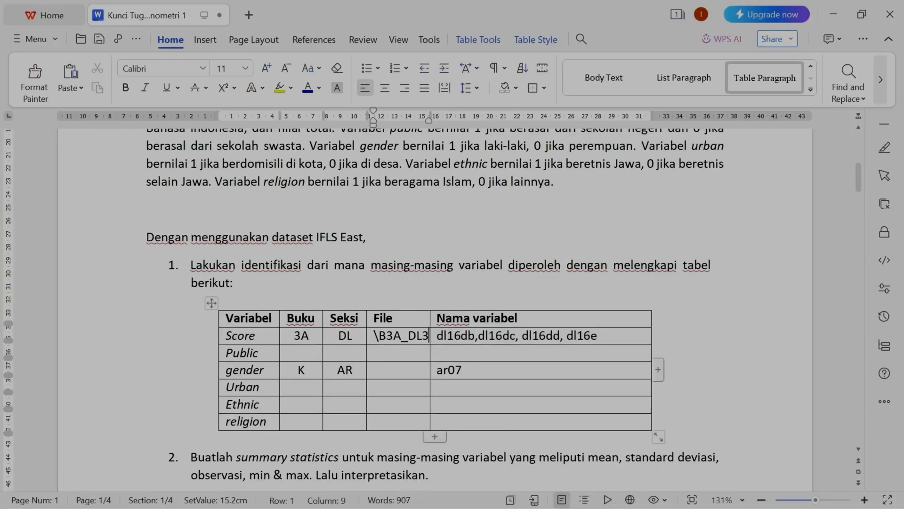
pyautogui.press('BackSpace')
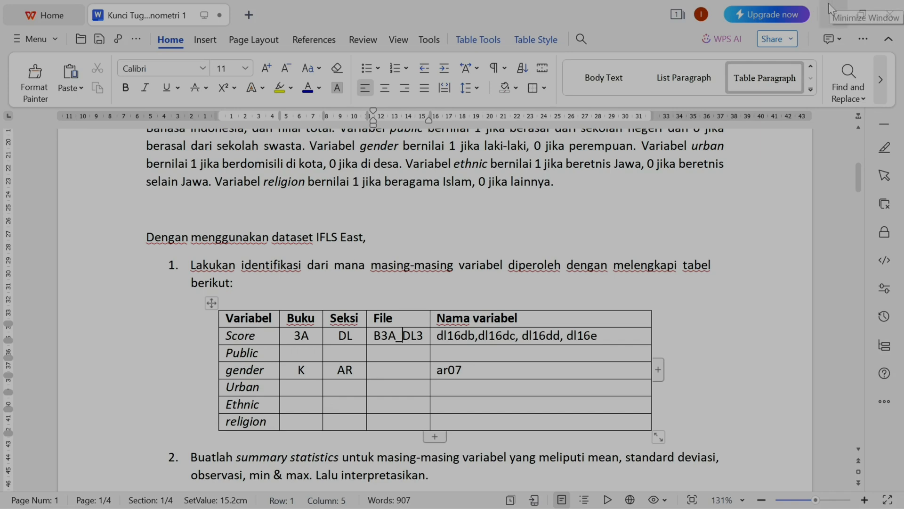
# Return to Stata and remove the loaded dataset from memory with the clear command
pyautogui.click(833, 15)
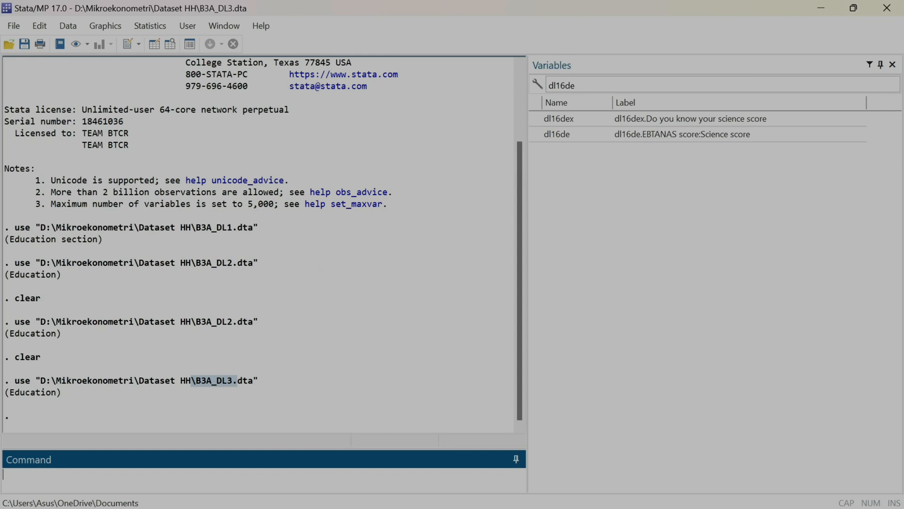
pyautogui.write('clear')
pyautogui.press('Return')
# Open the dataset BK_AR0.dta from the Dataset HH folder
pyautogui.click(14, 25)
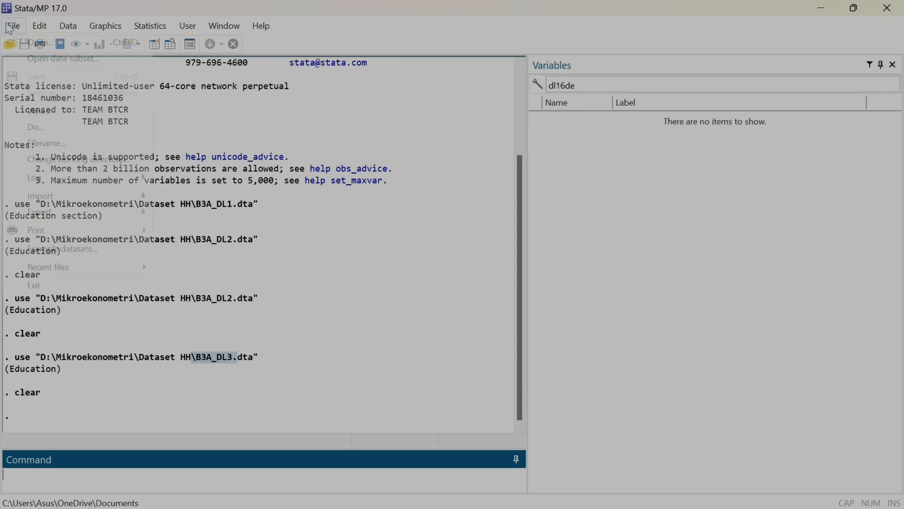
pyautogui.click(28, 38)
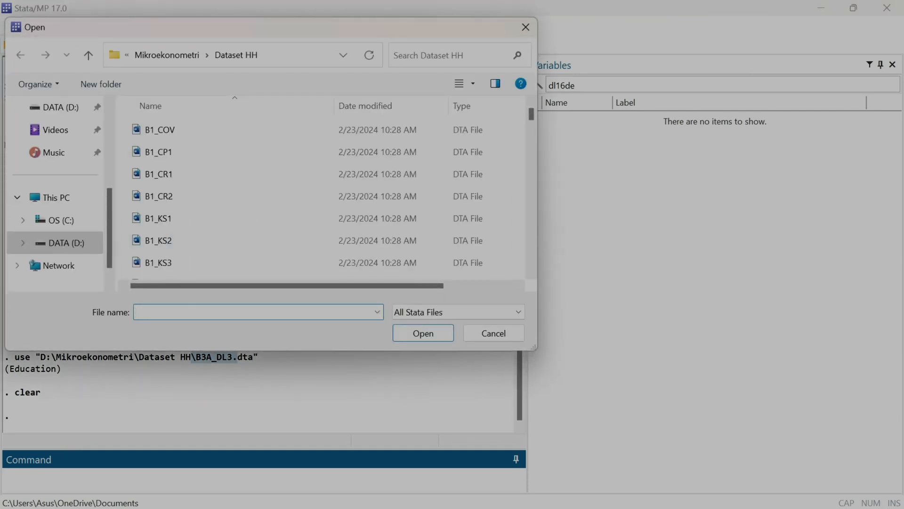
pyautogui.write('BK')
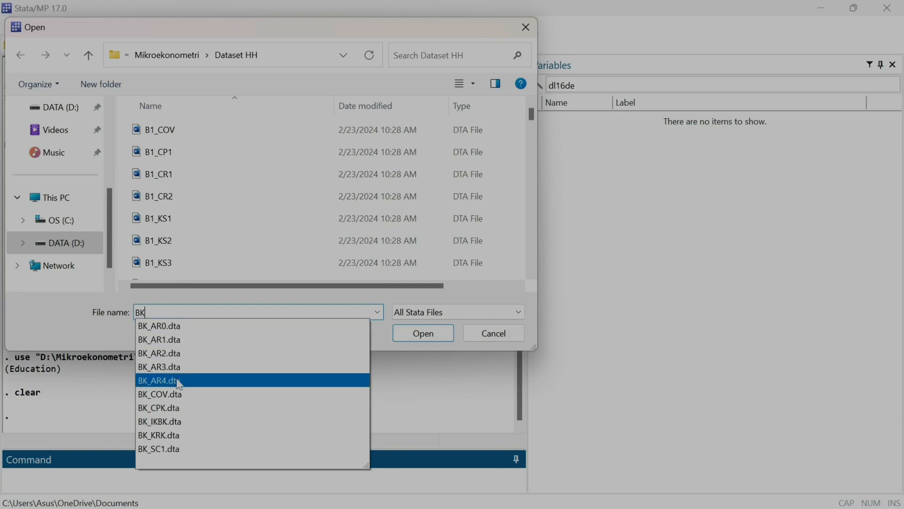
pyautogui.click(170, 328)
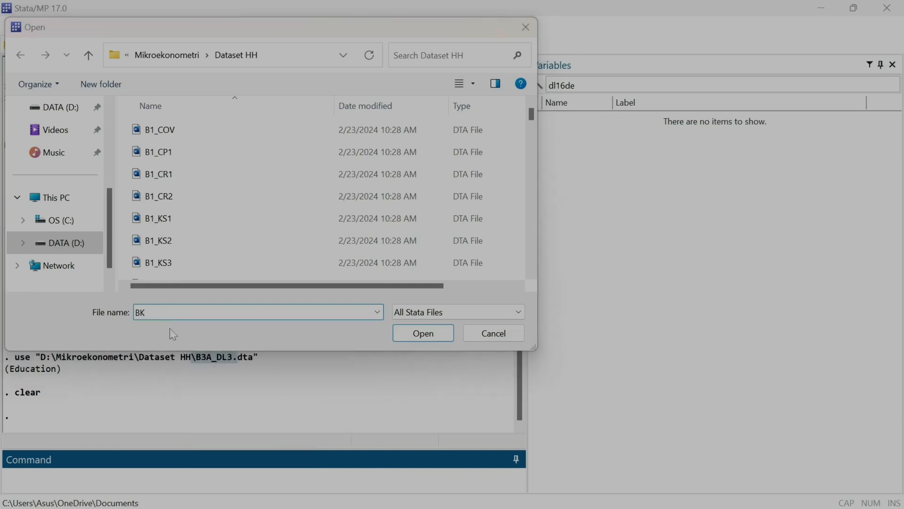
pyautogui.click(539, 270)
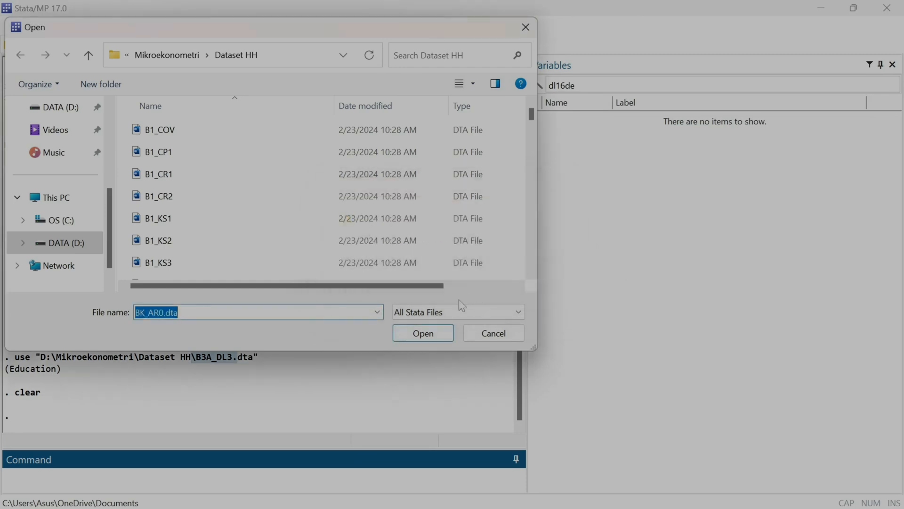
pyautogui.click(434, 332)
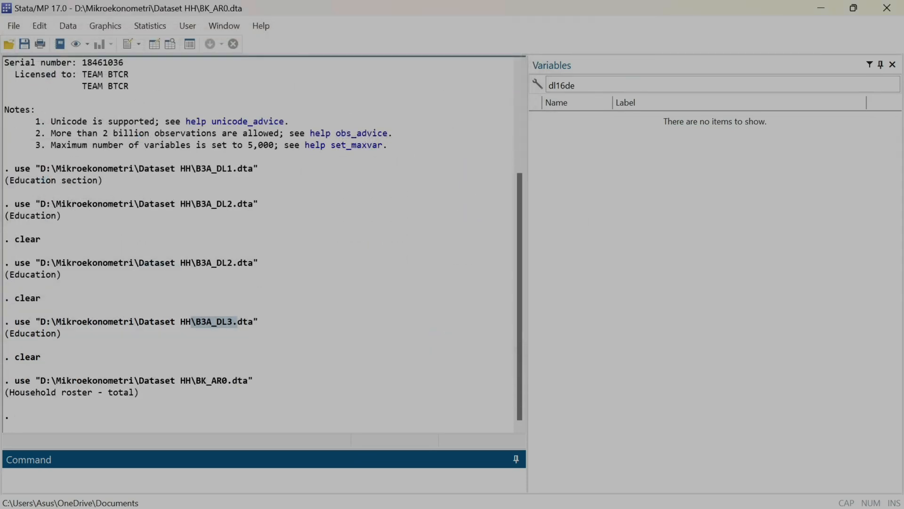
# Filter the variable list of BK_AR0.dta for ar07
pyautogui.hotkey('ctrl', '4')
pyautogui.press('capslock')
pyautogui.write('ar')
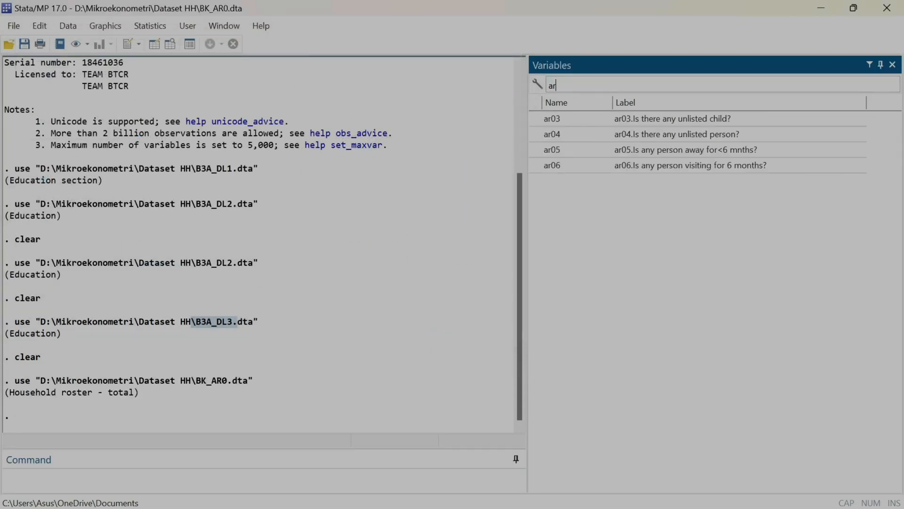
pyautogui.write('07')
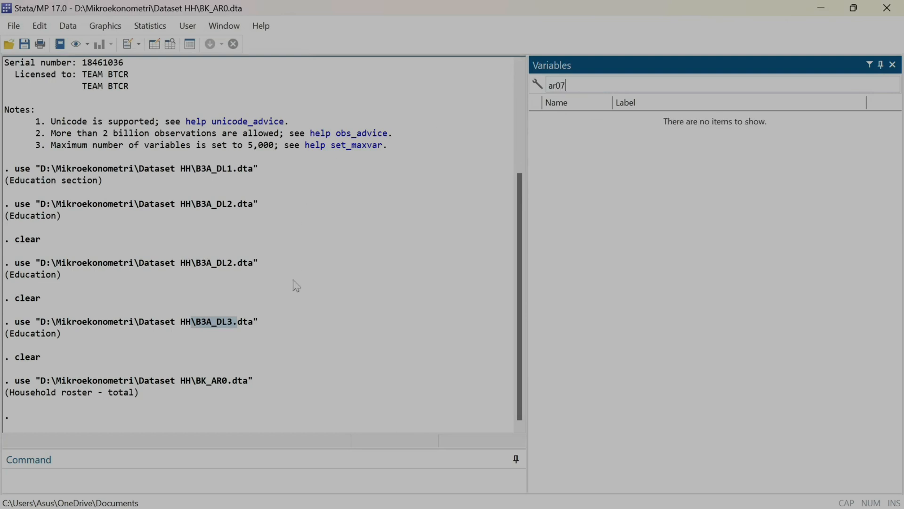
# Open the dataset BK_AR1.dta from the Dataset HH folder and check its variable list for ar07
pyautogui.click(14, 27)
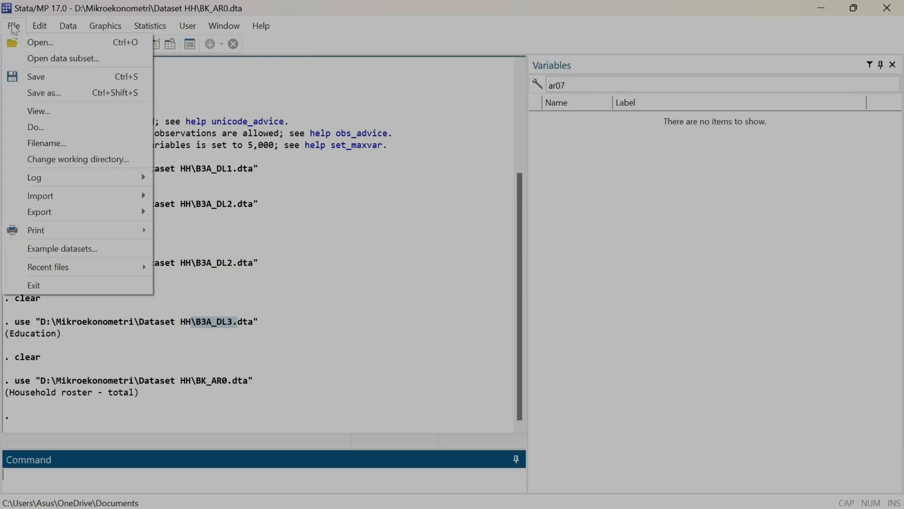
pyautogui.click(36, 42)
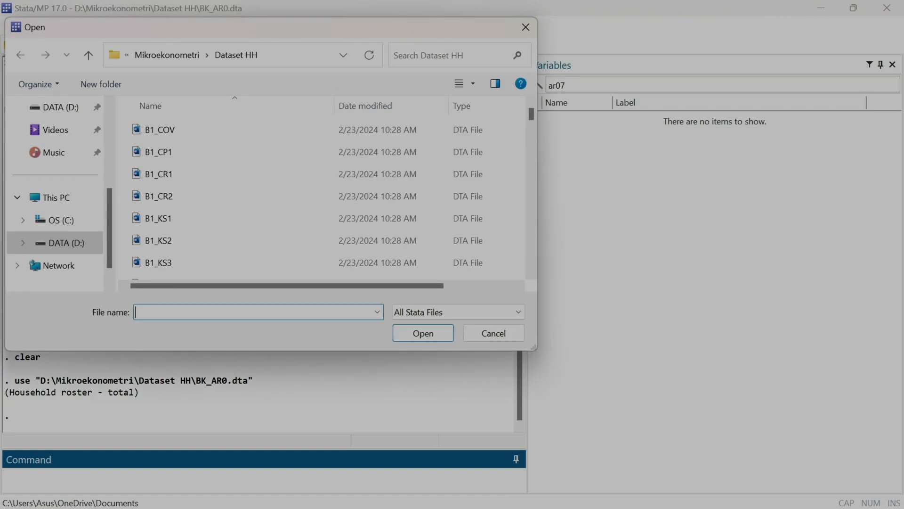
pyautogui.write('BK')
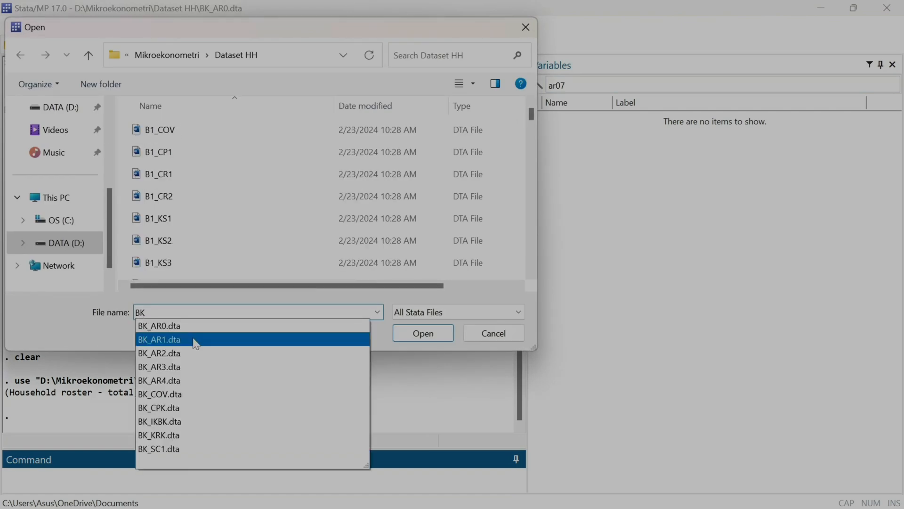
pyautogui.click(194, 339)
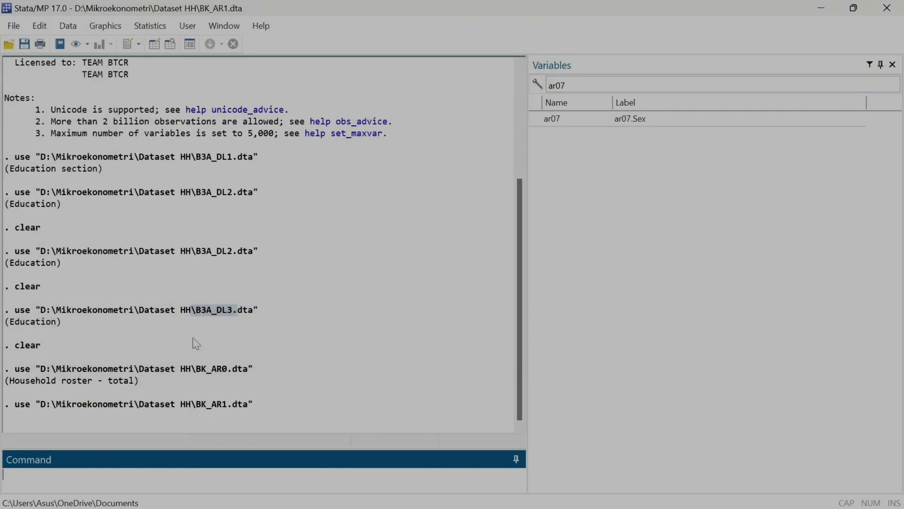
pyautogui.click(653, 121)
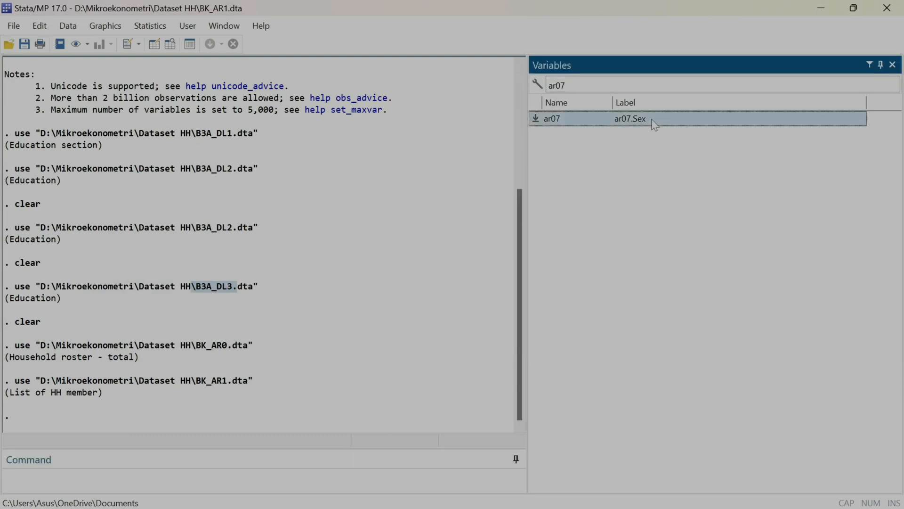
# Copy the file name BK_AR1 from the Stata results into the File cell of the gender row in the WPS assignment document
pyautogui.moveTo(197, 382); pyautogui.dragTo(226, 384)
pyautogui.hotkey('ctrl', 'c')
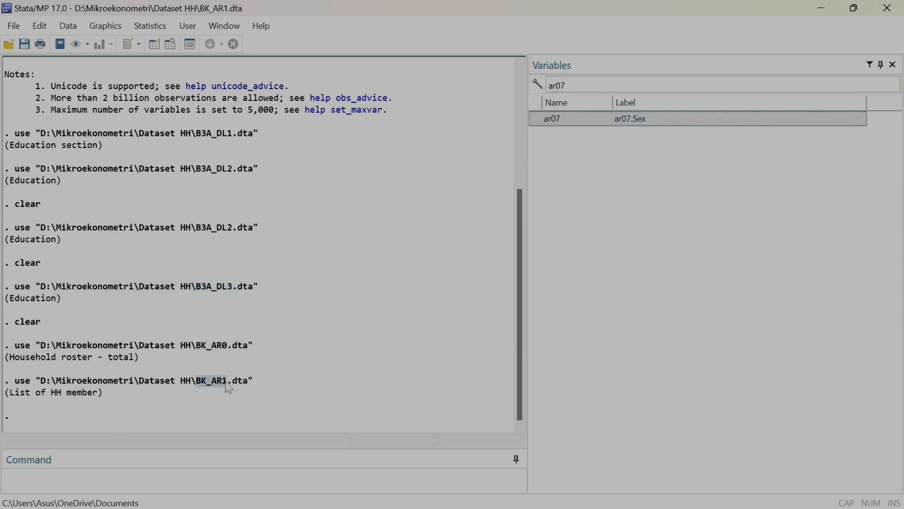
pyautogui.moveTo(608, 492)
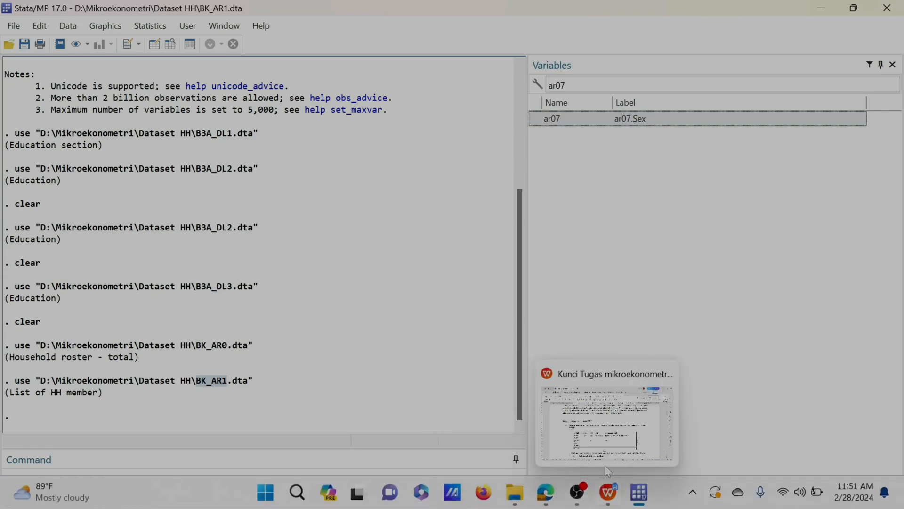
pyautogui.click(604, 465)
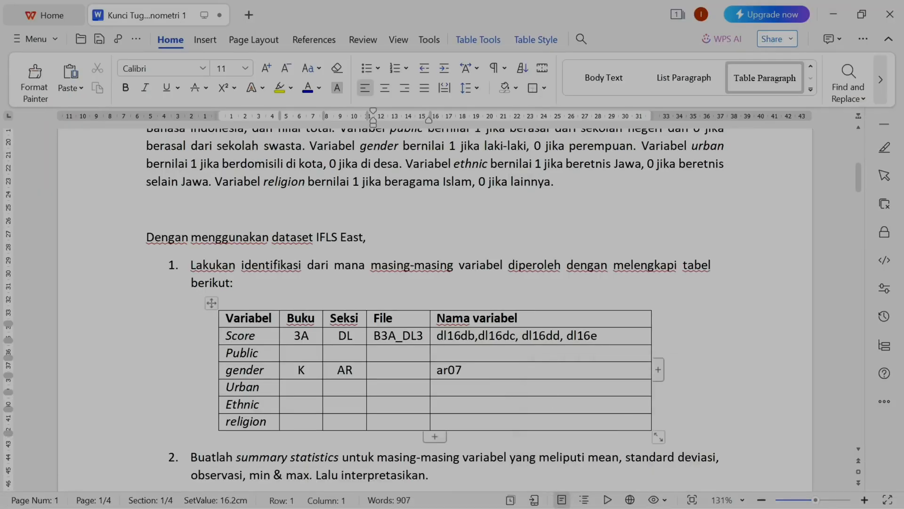
pyautogui.hotkey('ctrl', 'v')
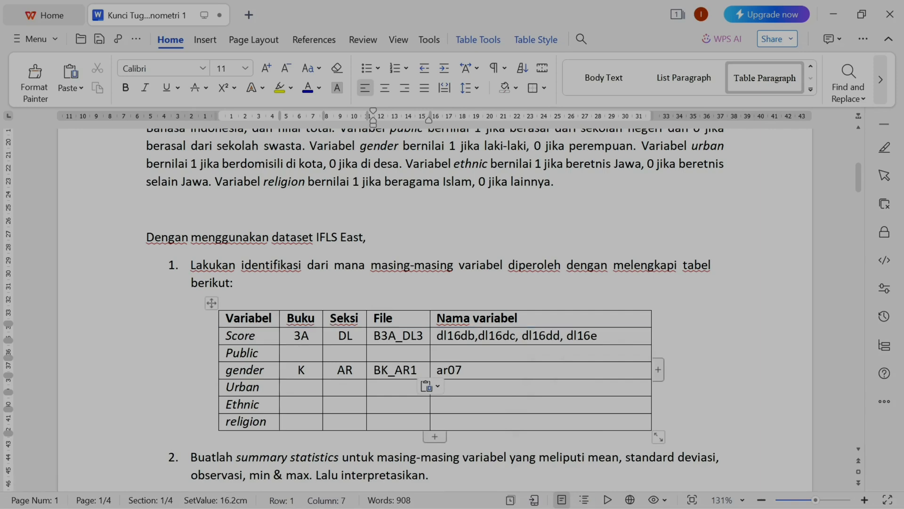
# Switch to Edge and search 04.BOOK 3A.pdf for "public" to find the source of the Public variable
pyautogui.click(301, 353)
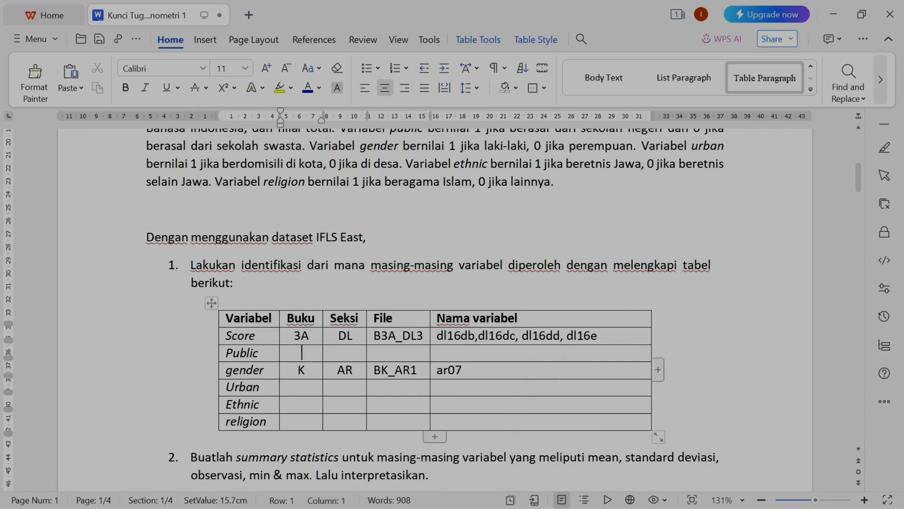
pyautogui.moveTo(260, 352); pyautogui.dragTo(225, 352)
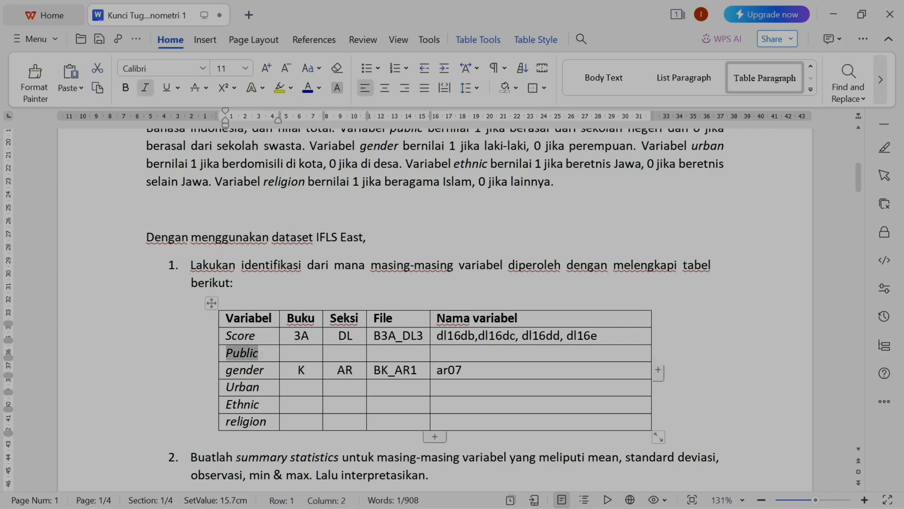
pyautogui.moveTo(614, 495)
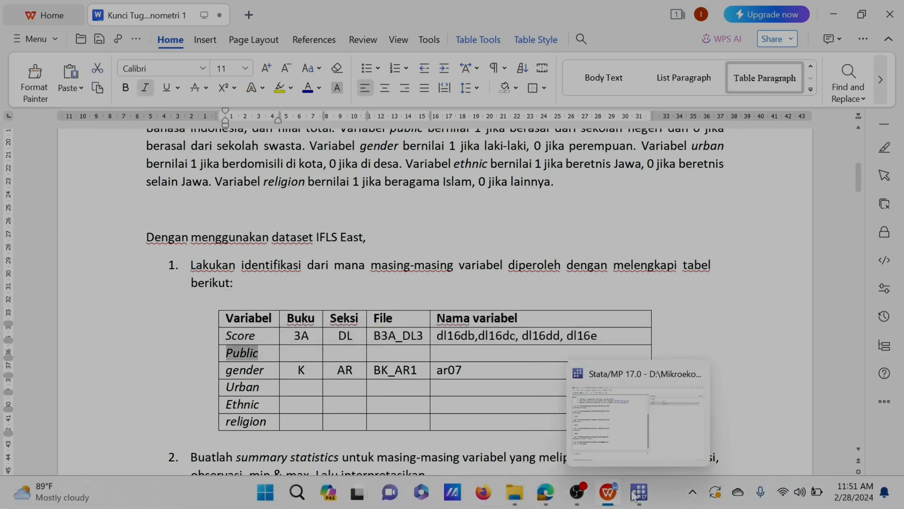
pyautogui.click(546, 494)
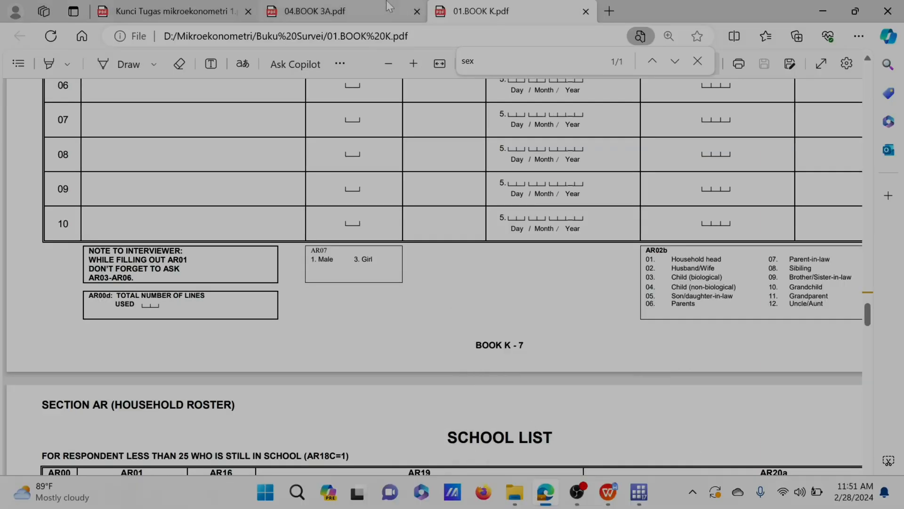
pyautogui.click(293, 7)
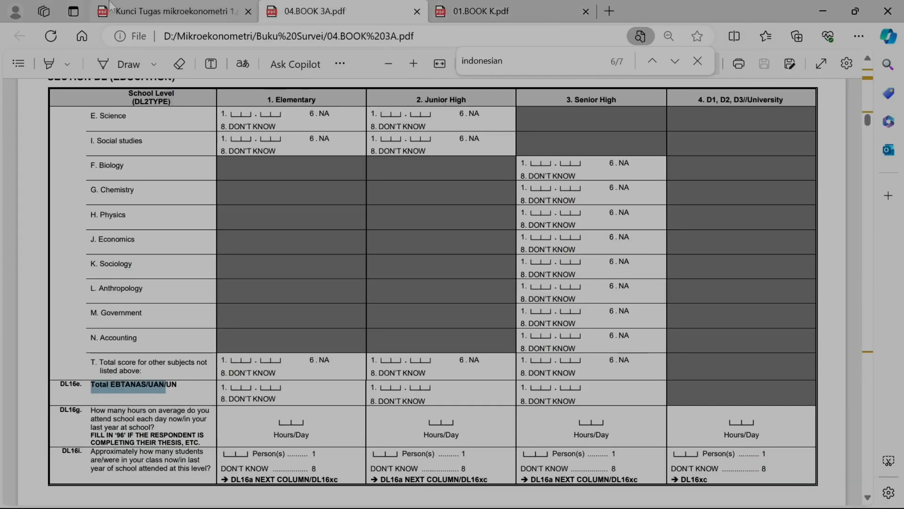
pyautogui.hotkey('ctrl', 'shift', 'Tab')
pyautogui.hotkey('ctrl', 'f')
pyautogui.hotkey('ctrl', 'Tab')
pyautogui.hotkey('ctrl', 'f')
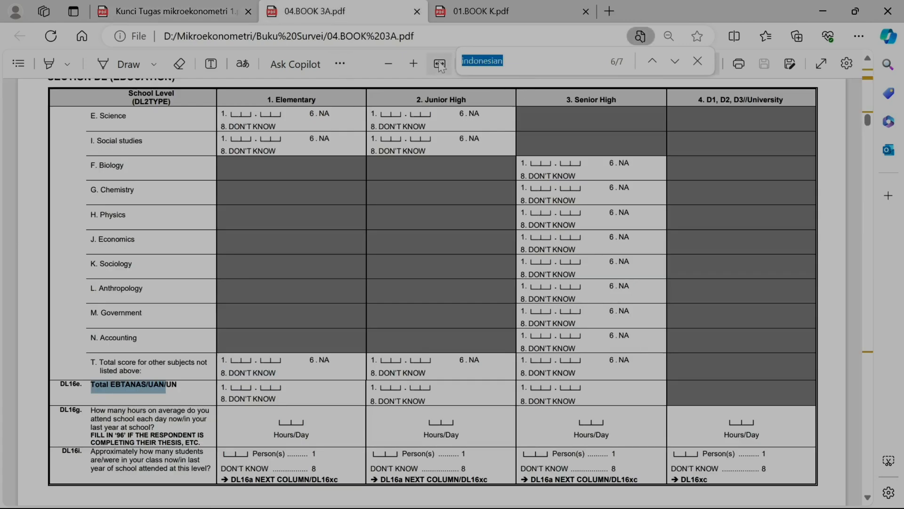
pyautogui.write('public')
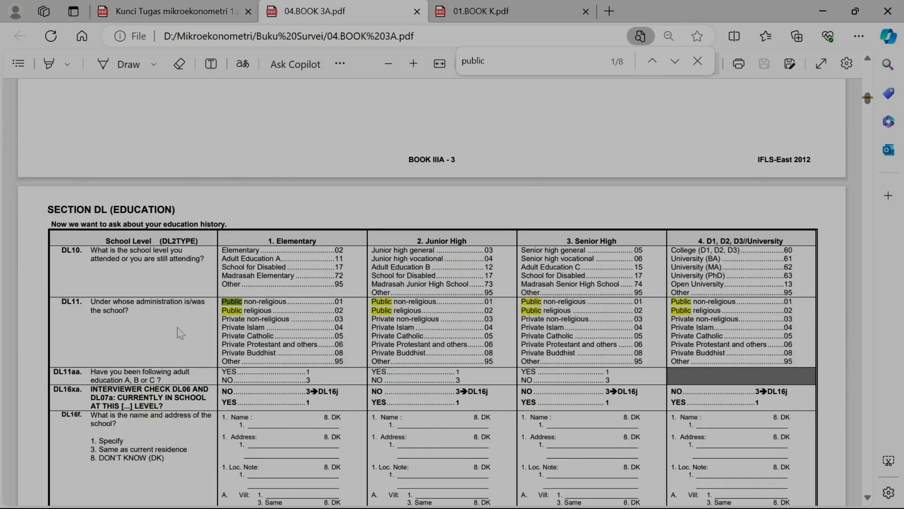
# Highlight question DL11 on school administration in Section DL and compare it with the table in the answer key PDF
pyautogui.scroll(-3, 432, 292)
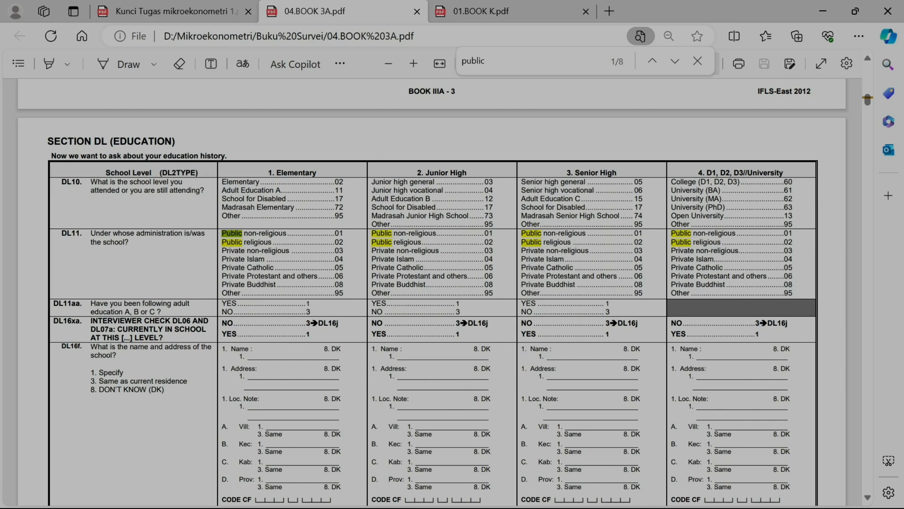
pyautogui.moveTo(90, 232); pyautogui.dragTo(129, 243)
pyautogui.click(150, 7)
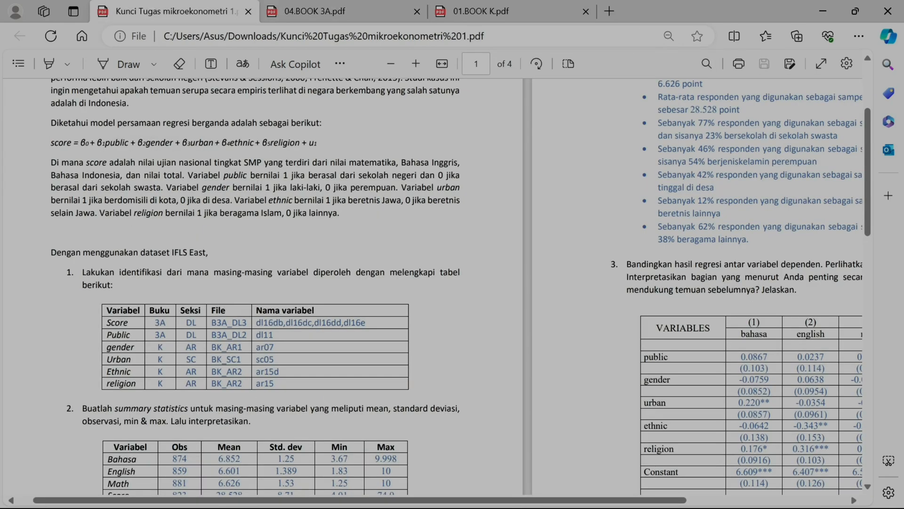
pyautogui.click(356, 11)
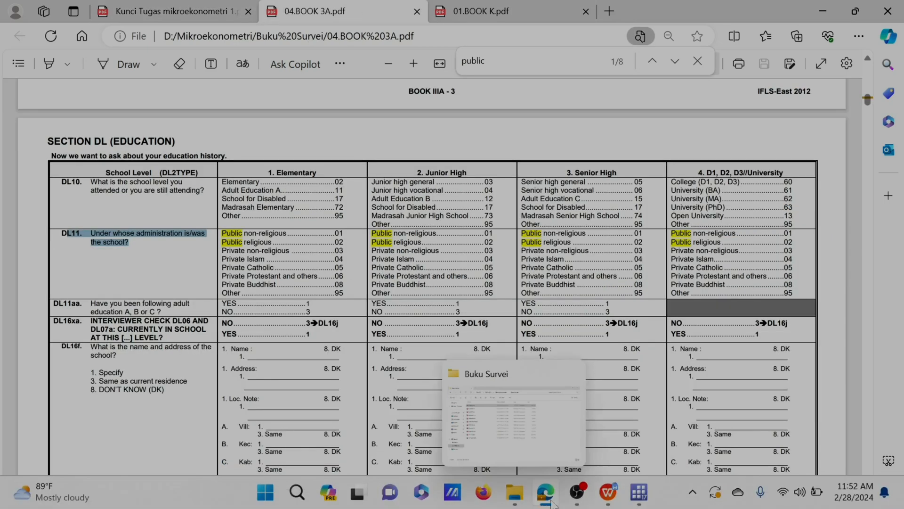
# In the WPS assignment document, fill the Public row with book 3A, section DL and variable name dl11
pyautogui.moveTo(608, 492)
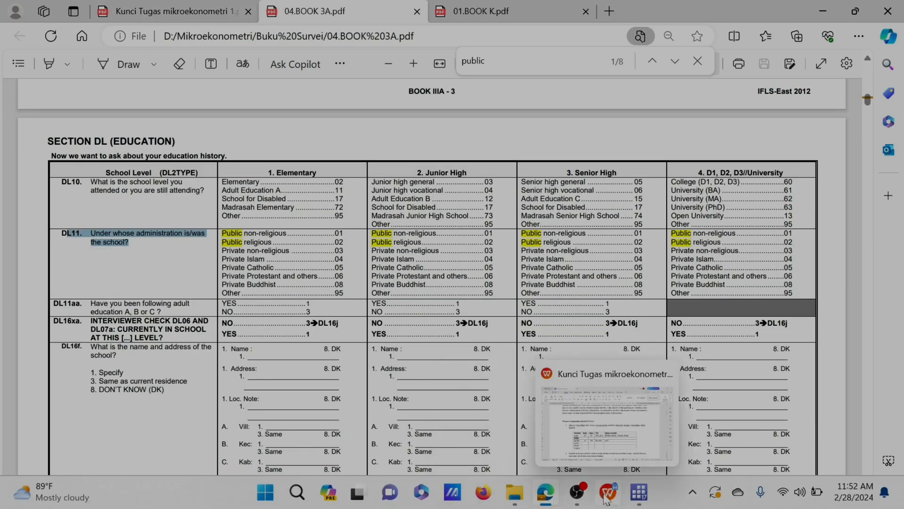
pyautogui.click(609, 447)
pyautogui.press('Tab')
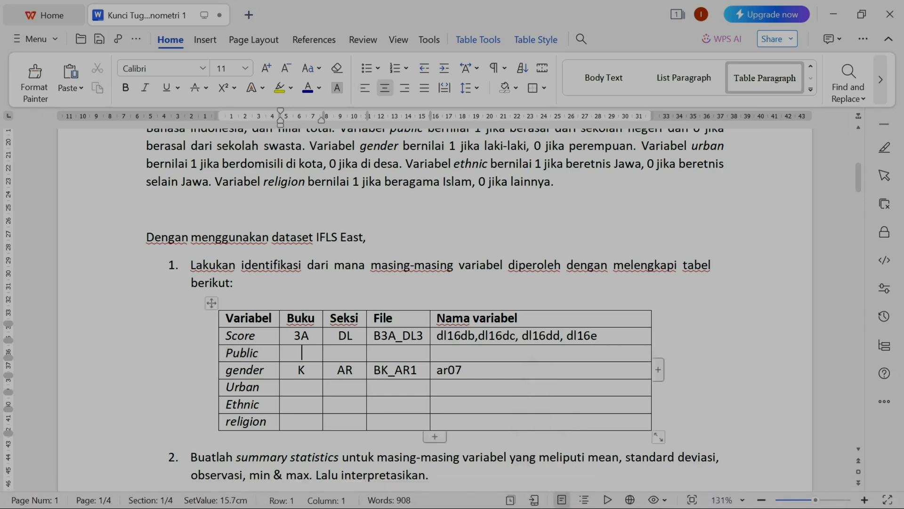
pyautogui.write('3A')
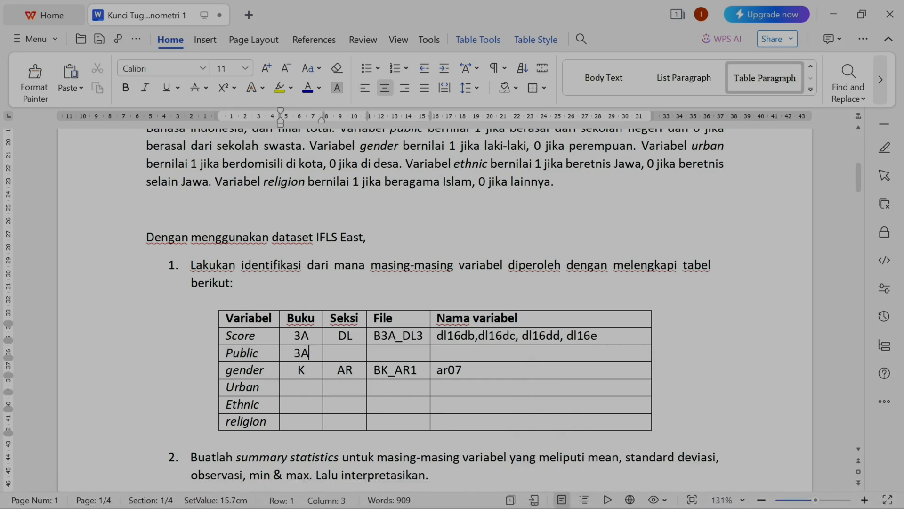
pyautogui.press('Tab')
pyautogui.write('DL')
pyautogui.click(442, 356)
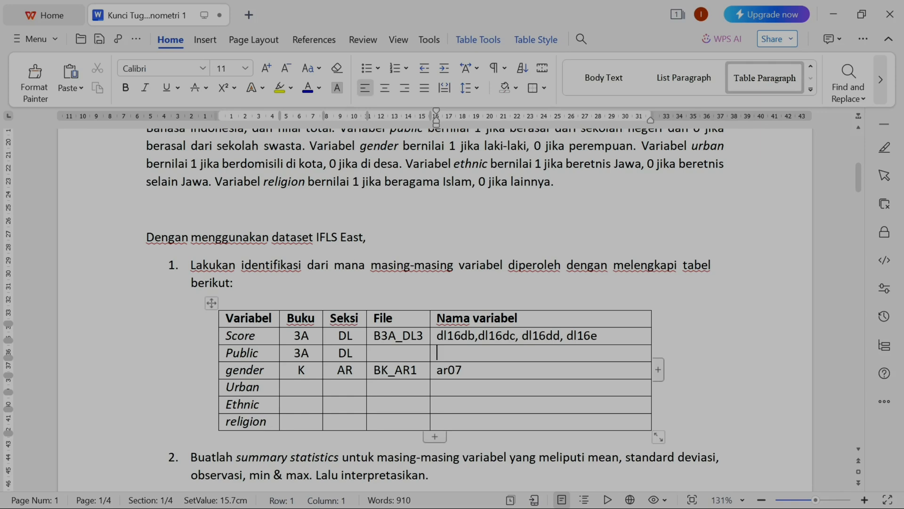
pyautogui.write('dl')
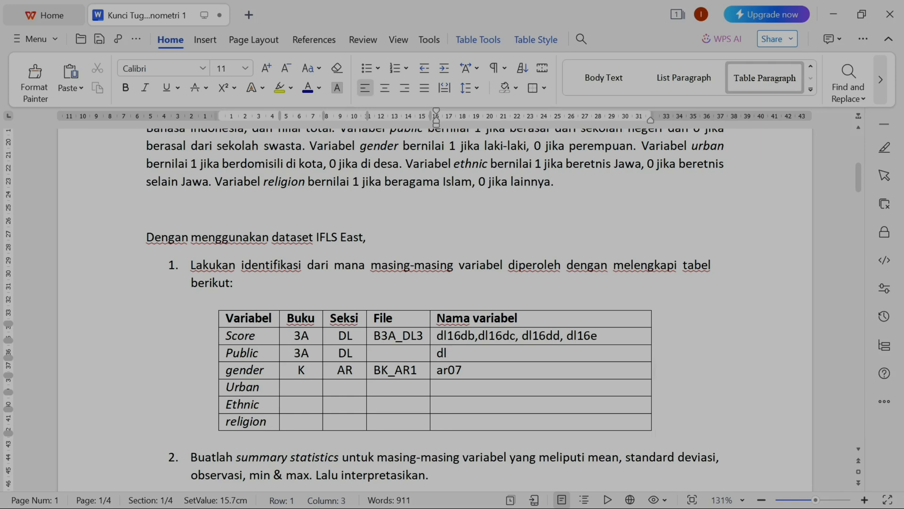
pyautogui.write('11')
pyautogui.press('BackSpace')
pyautogui.press('BackSpace')
pyautogui.press('BackSpace')
pyautogui.press('BackSpace')
pyautogui.write('dl')
# Switch to Stata and open the dataset B3A_DL2.dta from the Dataset HH folder
pyautogui.moveTo(640, 492)
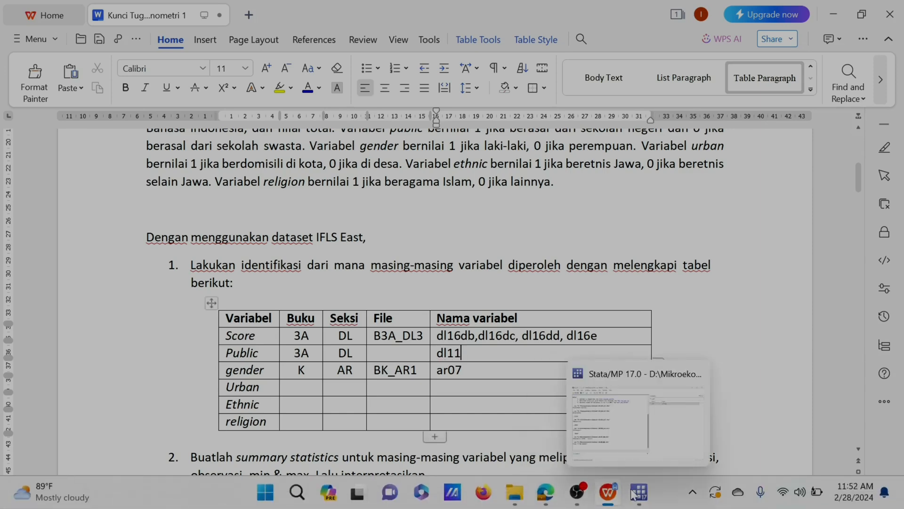
pyautogui.click(605, 424)
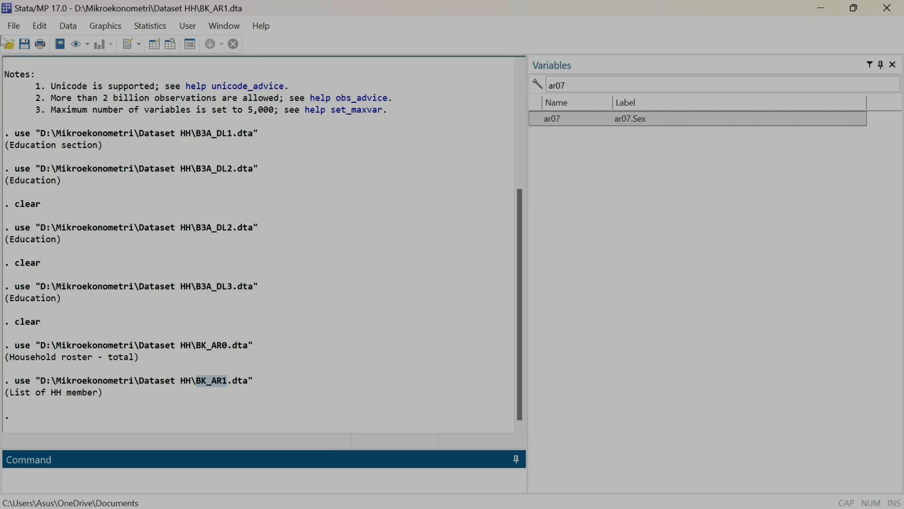
pyautogui.click(13, 26)
pyautogui.click(56, 41)
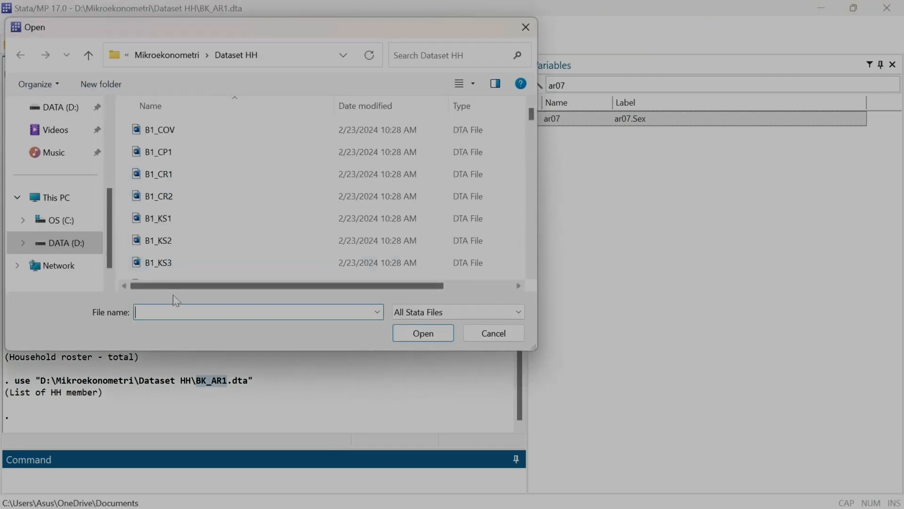
pyautogui.write('B3A')
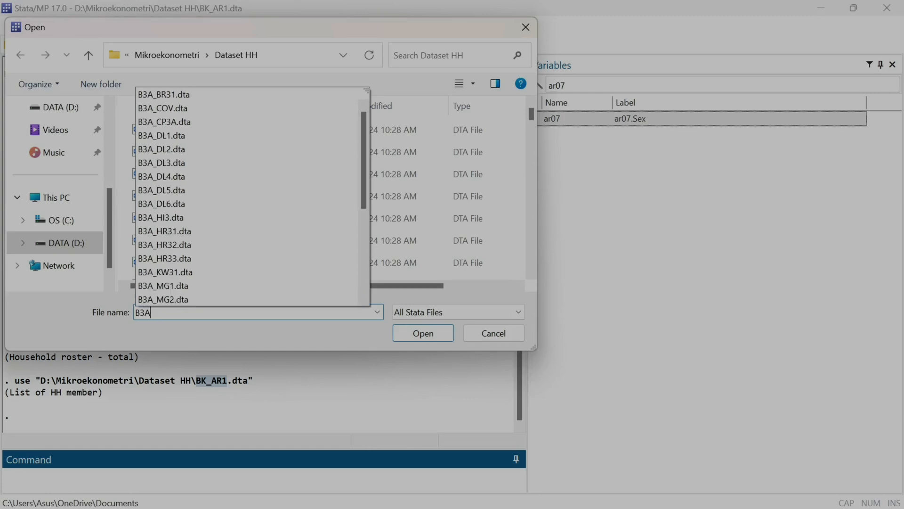
pyautogui.click(192, 154)
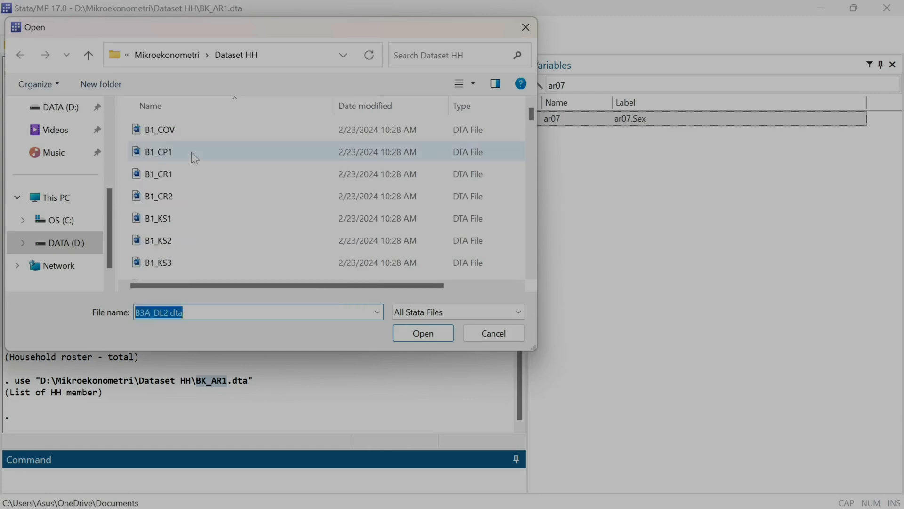
pyautogui.click(417, 336)
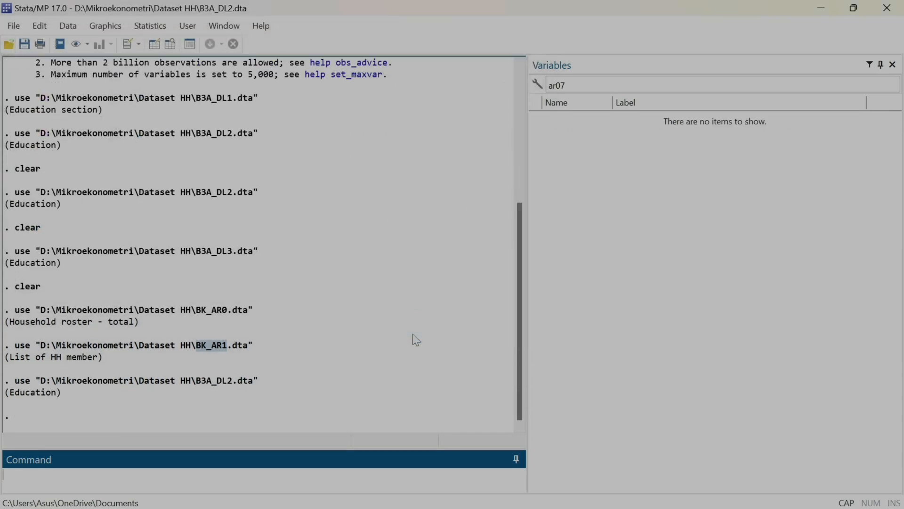
# Filter the variable list of B3A_DL2.dta for dl11 and select the school administration variable
pyautogui.click(573, 85)
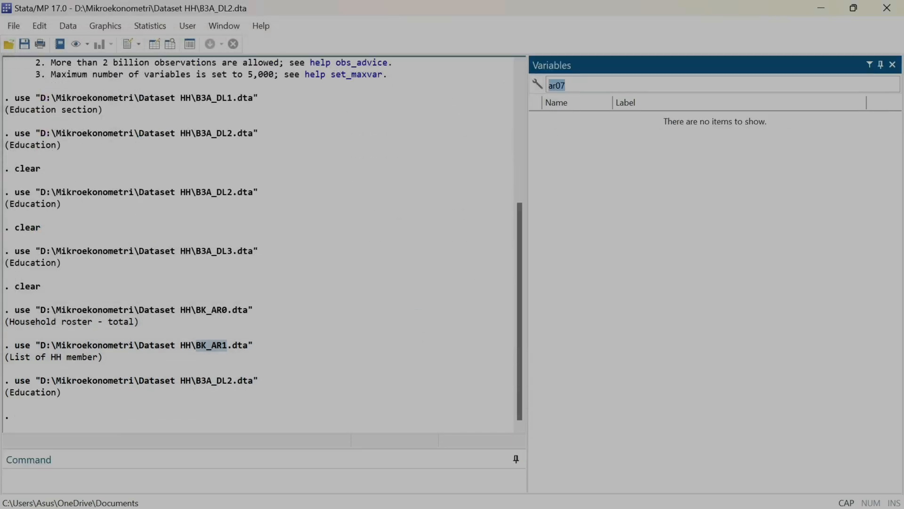
pyautogui.write('D')
pyautogui.write('dl11')
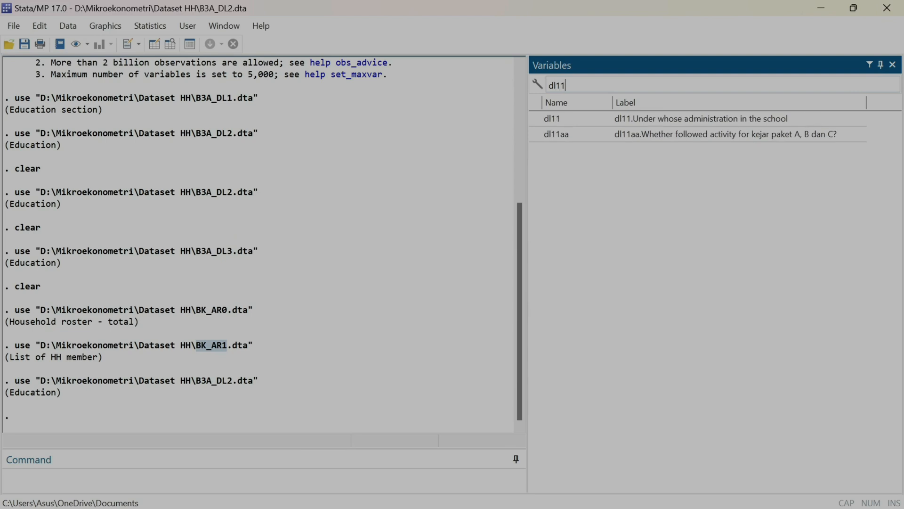
pyautogui.click(684, 123)
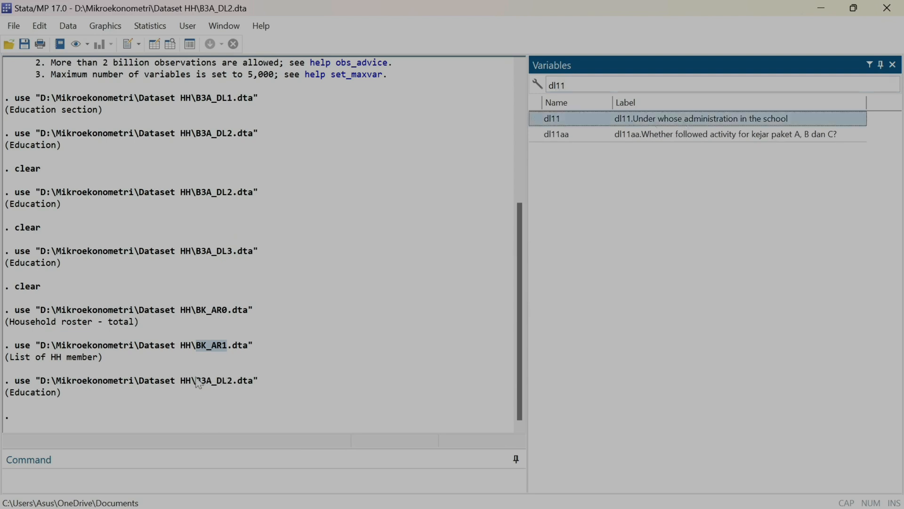
# Copy the file name B3A_DL2 from the Stata results into the File cell of the Public row in the WPS document
pyautogui.moveTo(197, 382); pyautogui.dragTo(234, 387)
pyautogui.hotkey('ctrl', 'c')
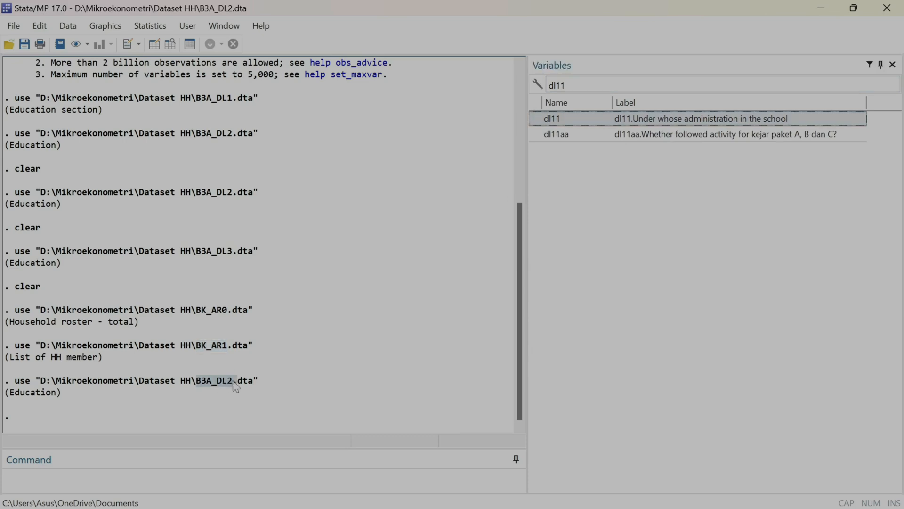
pyautogui.moveTo(357, 504)
pyautogui.click(608, 493)
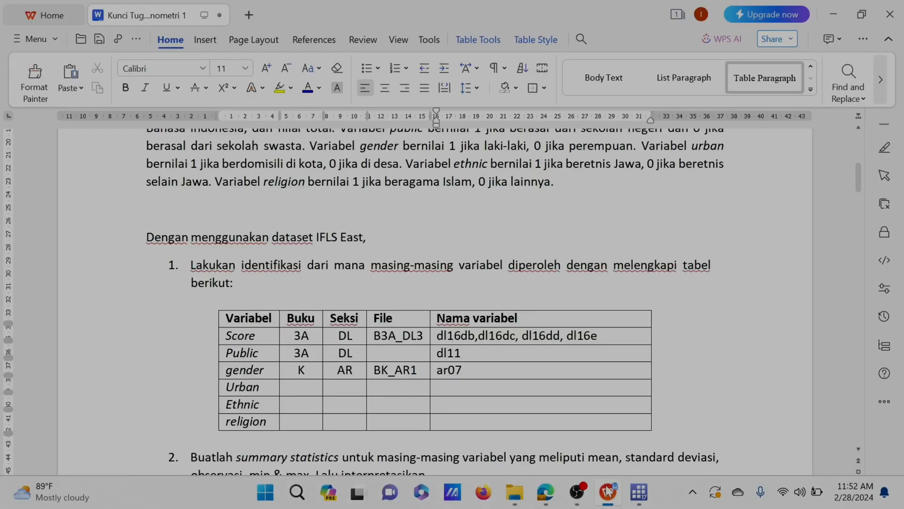
pyautogui.hotkey('ctrl', 'v')
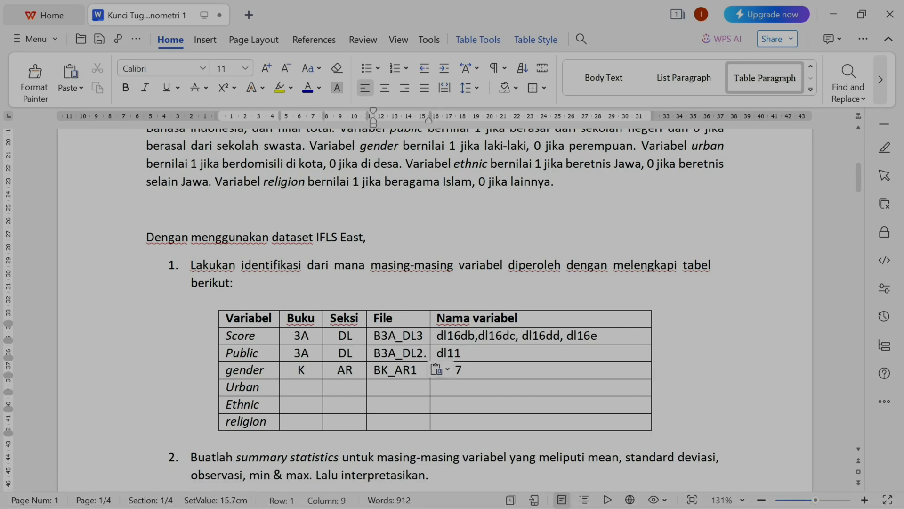
# Open 05.BOOK 3B from the Buku Survei folder in Microsoft Edge to look up the Urban variable
pyautogui.click(302, 386)
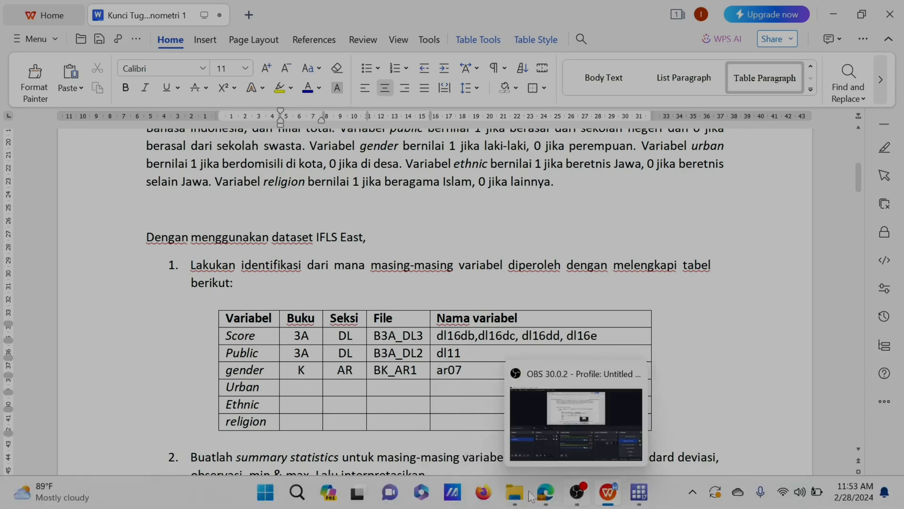
pyautogui.click(515, 492)
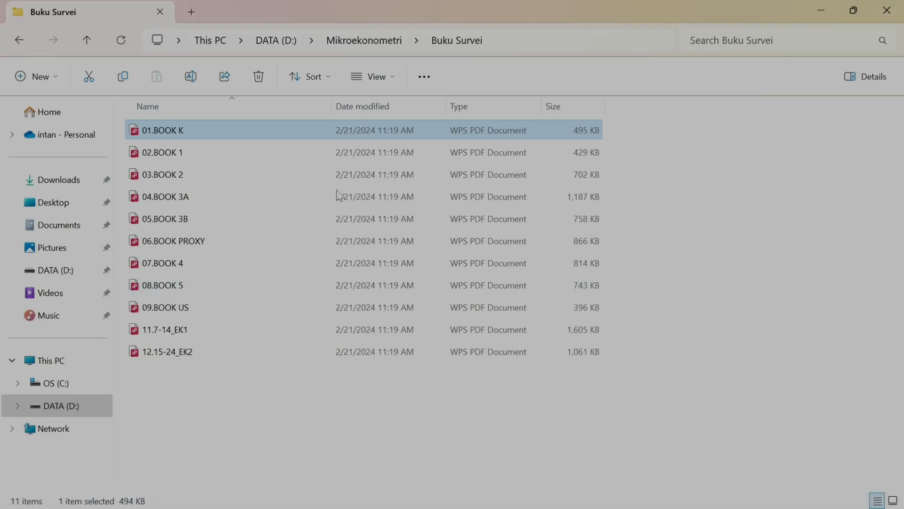
pyautogui.doubleClick(215, 214)
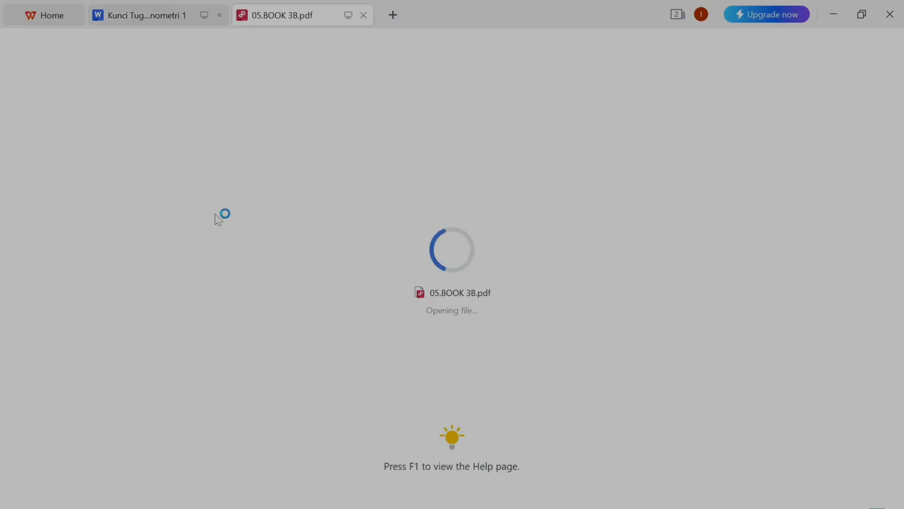
pyautogui.rightClick(264, 215)
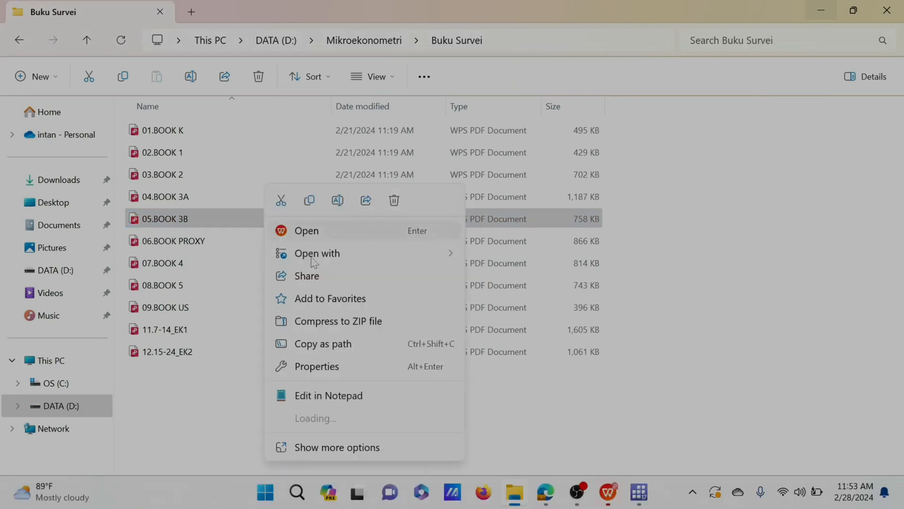
pyautogui.moveTo(435, 257)
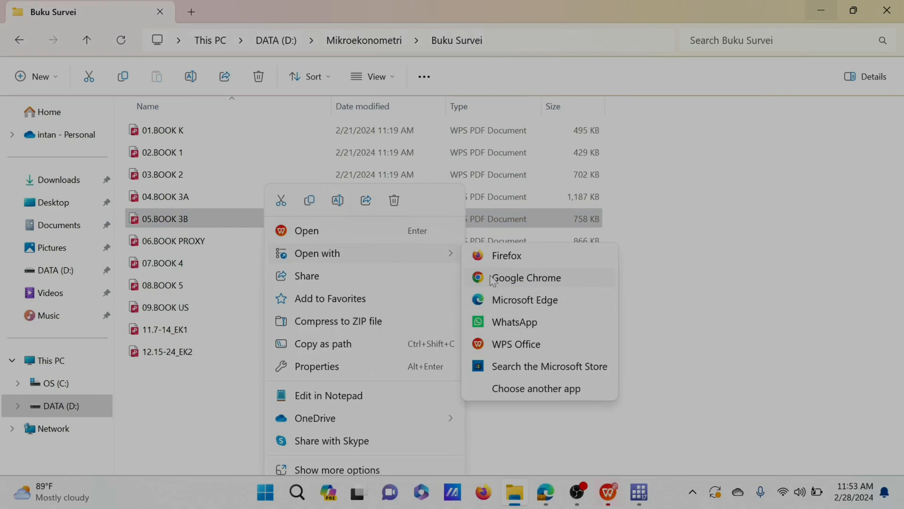
pyautogui.click(500, 301)
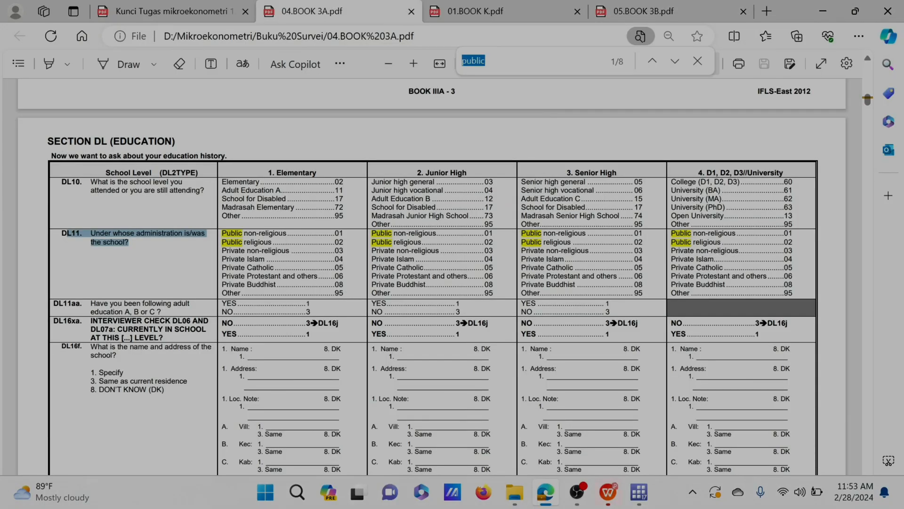
# Search for "urban" in 04.BOOK 3A, 01.BOOK K and 05.BOOK 3B
pyautogui.write('urban')
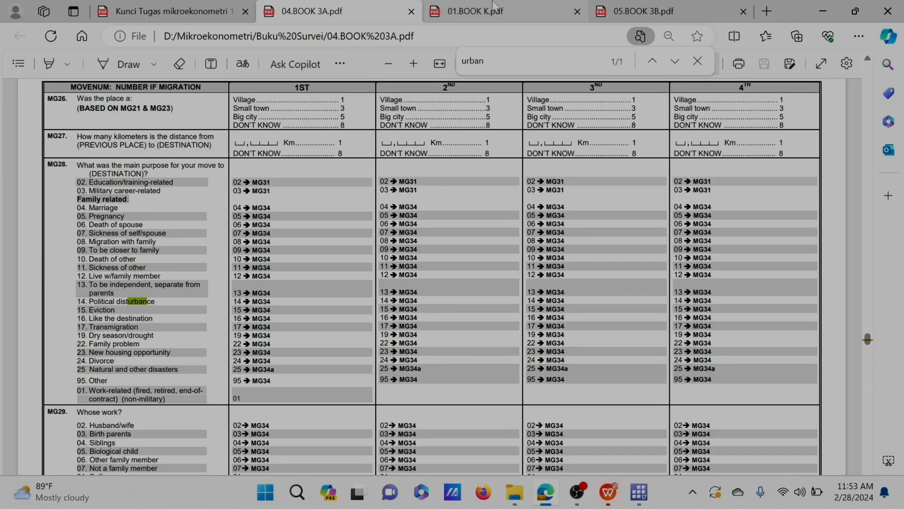
pyautogui.click(452, 6)
pyautogui.write('aurban')
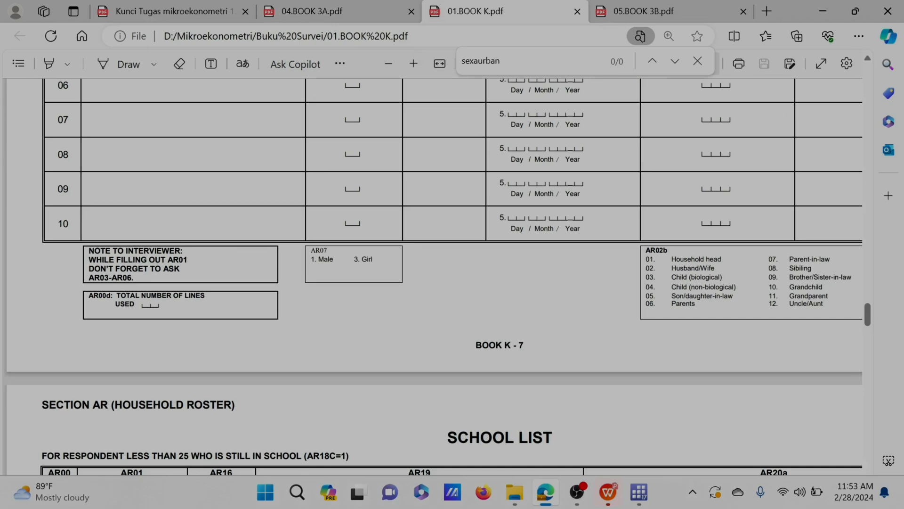
pyautogui.hotkey('ctrl', 'a')
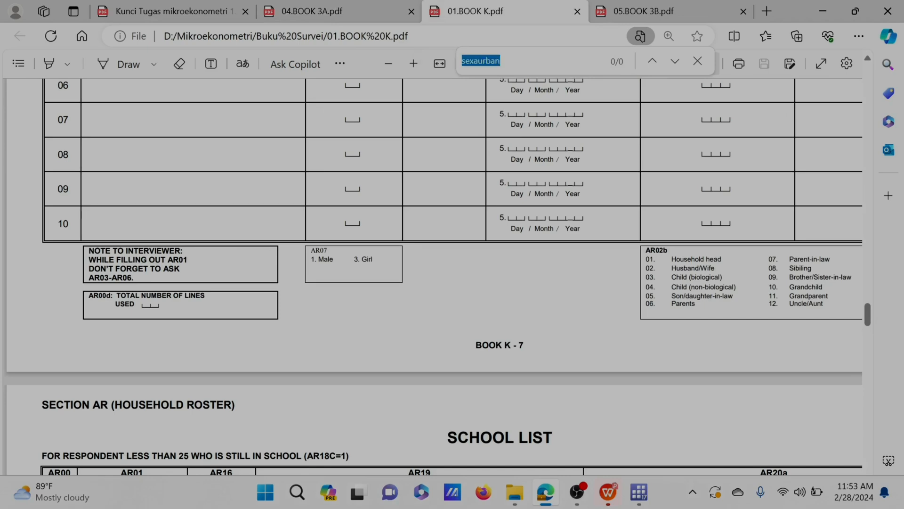
pyautogui.write('urban')
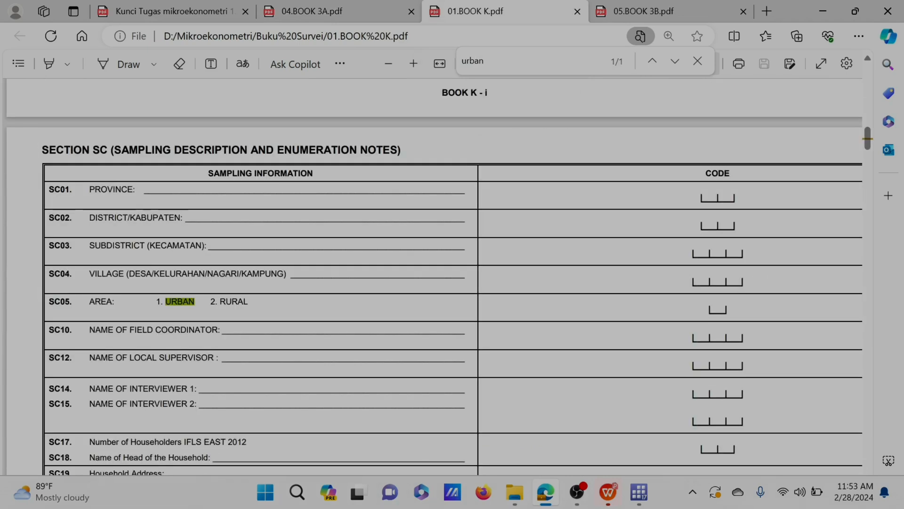
pyautogui.click(673, 6)
pyautogui.hotkey('ctrl', 'f')
pyautogui.write('urban')
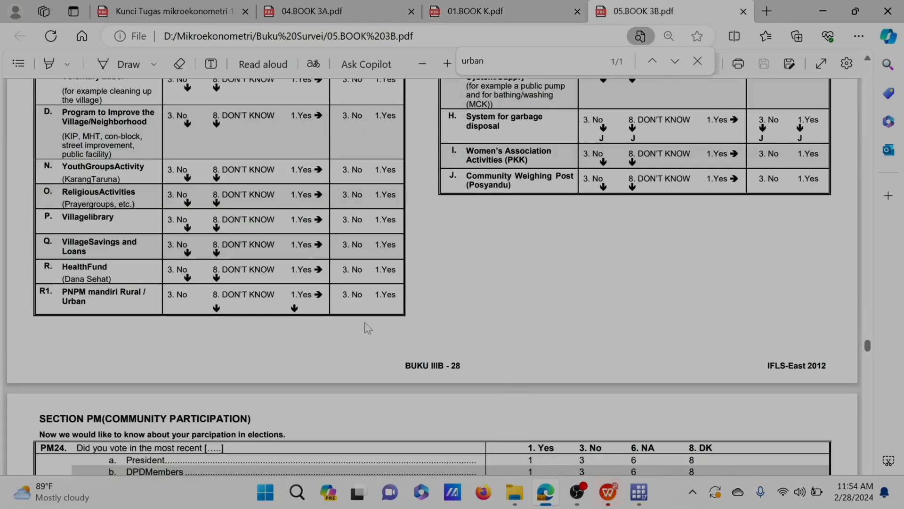
pyautogui.click(677, 62)
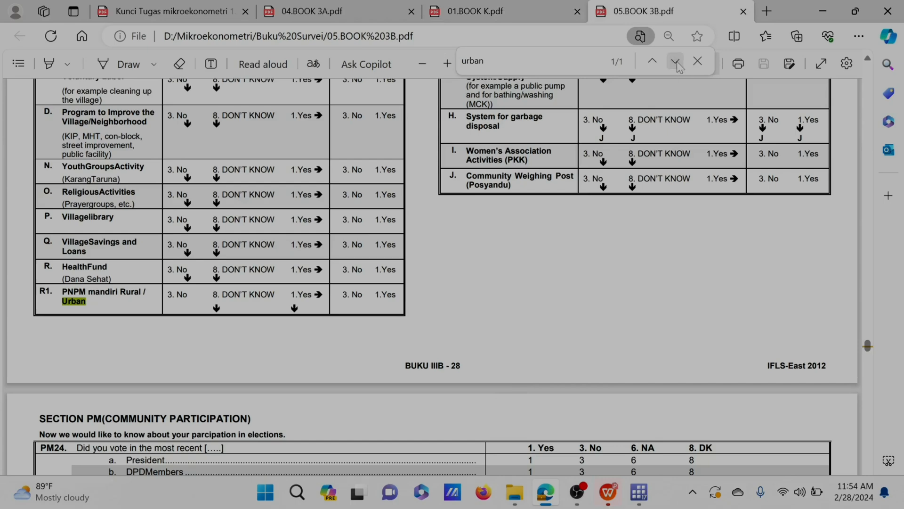
# Go back to 01.BOOK K and highlight the Section SC heading and the SC05 code of the urban/rural area question
pyautogui.click(498, 5)
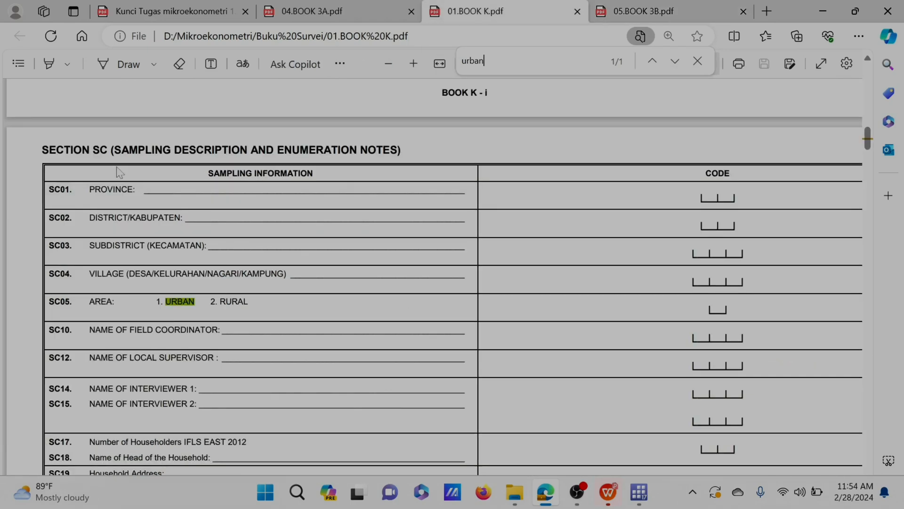
pyautogui.moveTo(42, 149); pyautogui.dragTo(175, 167)
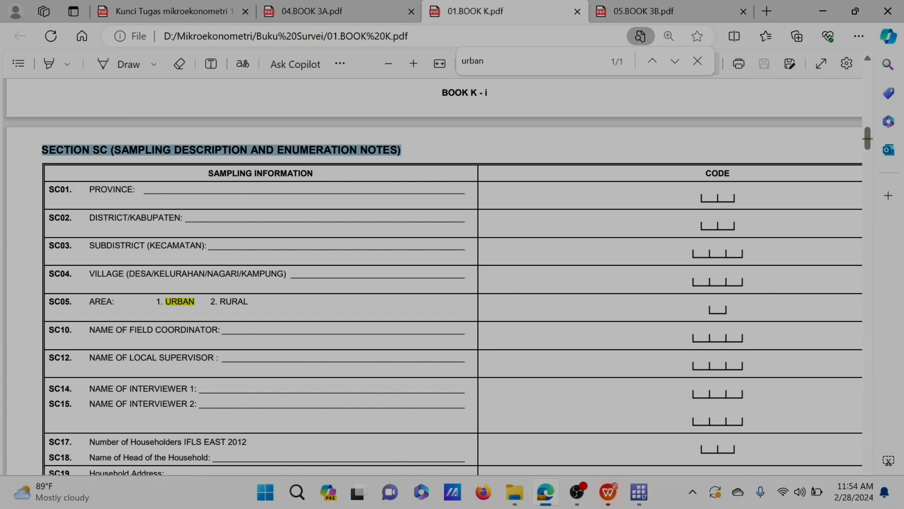
pyautogui.moveTo(110, 150); pyautogui.dragTo(49, 149)
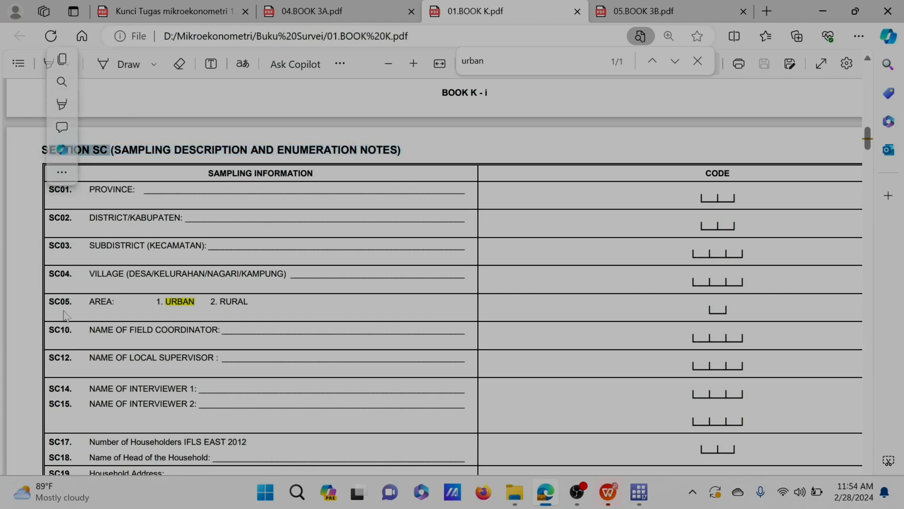
pyautogui.moveTo(72, 301); pyautogui.dragTo(61, 302)
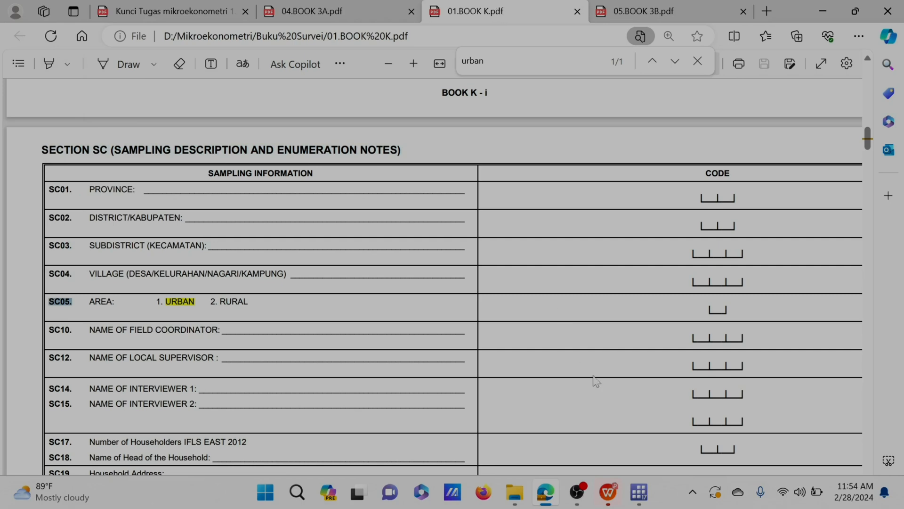
# Switch to the WPS assignment document and fill the Urban row with book K, section SC and variable name Sc05
pyautogui.click(608, 492)
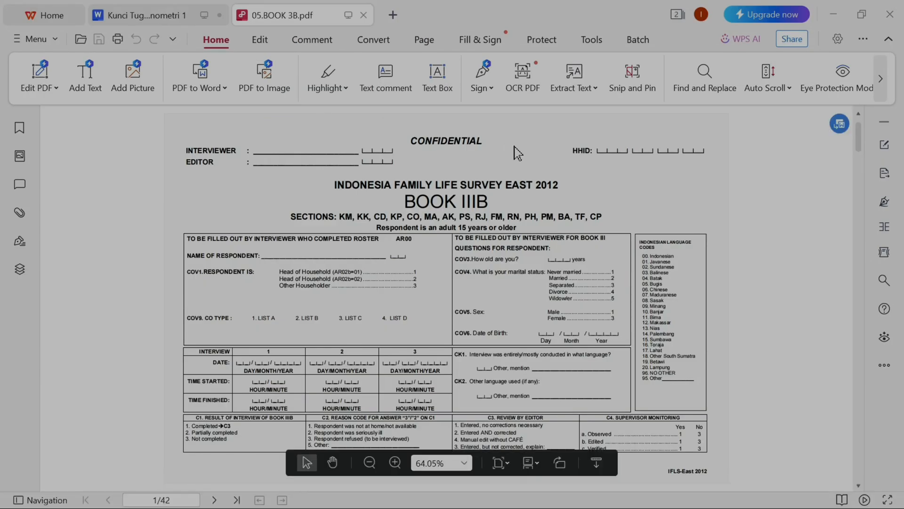
pyautogui.click(170, 11)
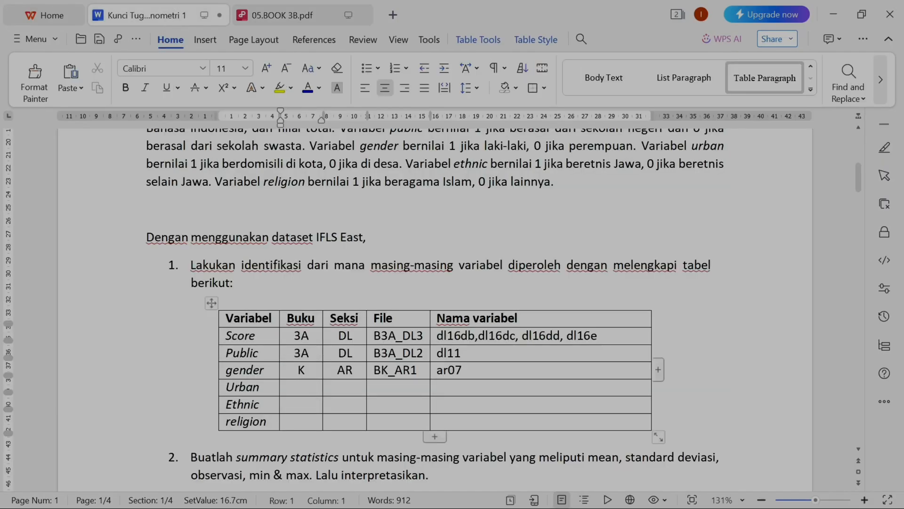
pyautogui.write('K ')
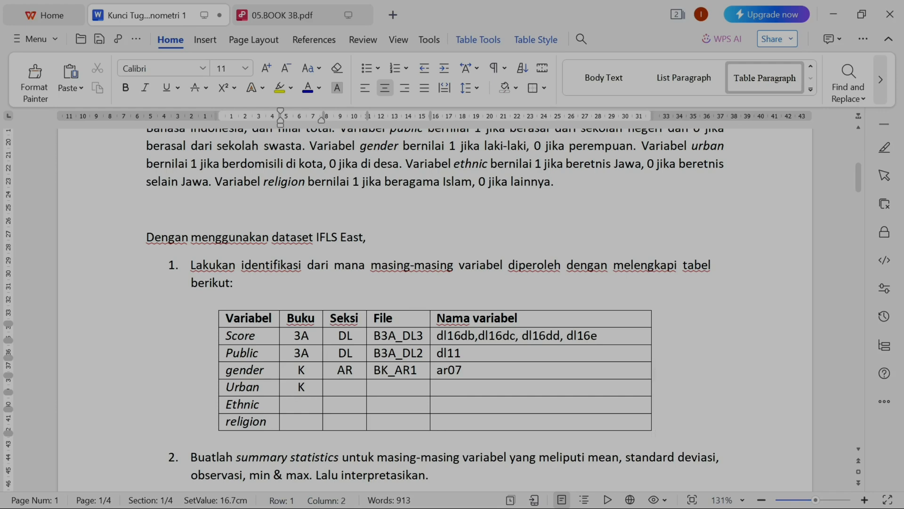
pyautogui.write('SC')
pyautogui.press('Tab')
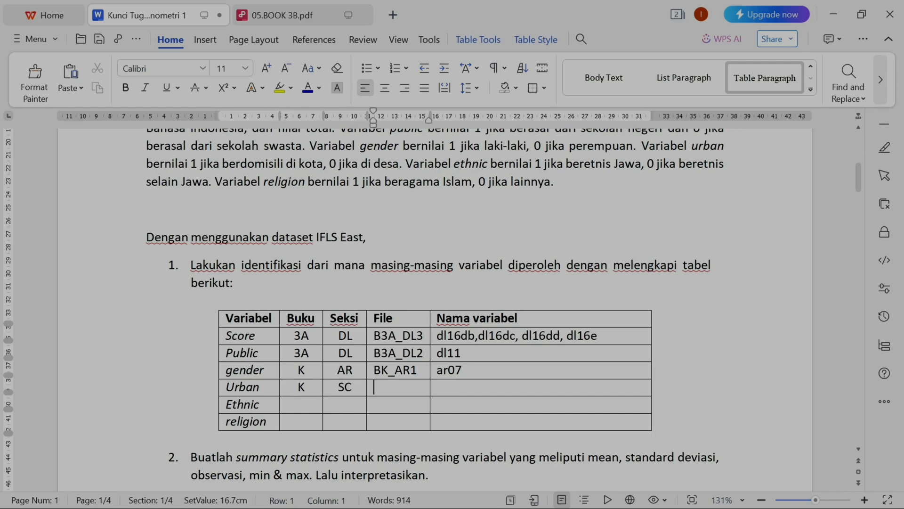
pyautogui.press('Tab')
pyautogui.write('sc0')
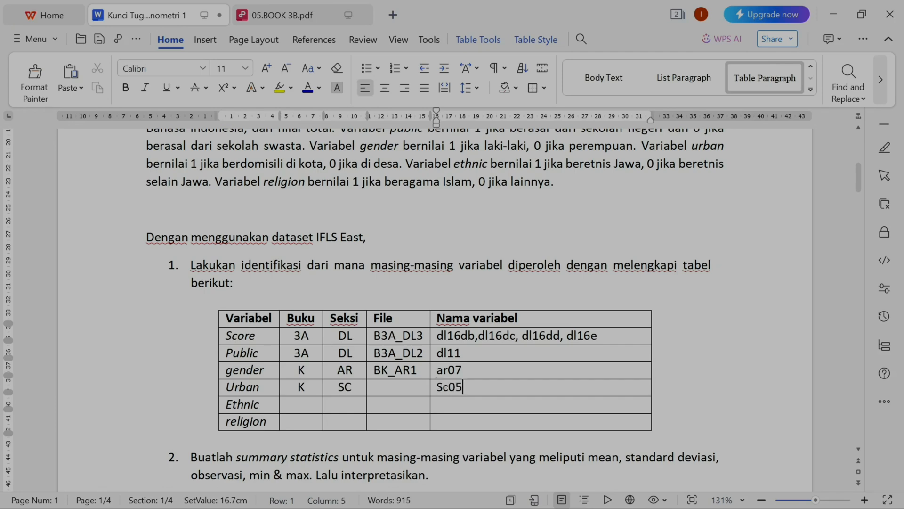
# Switch to Stata, clear the loaded data and open the dataset BK_SC1.dta from the Dataset HH folder
pyautogui.click(631, 499)
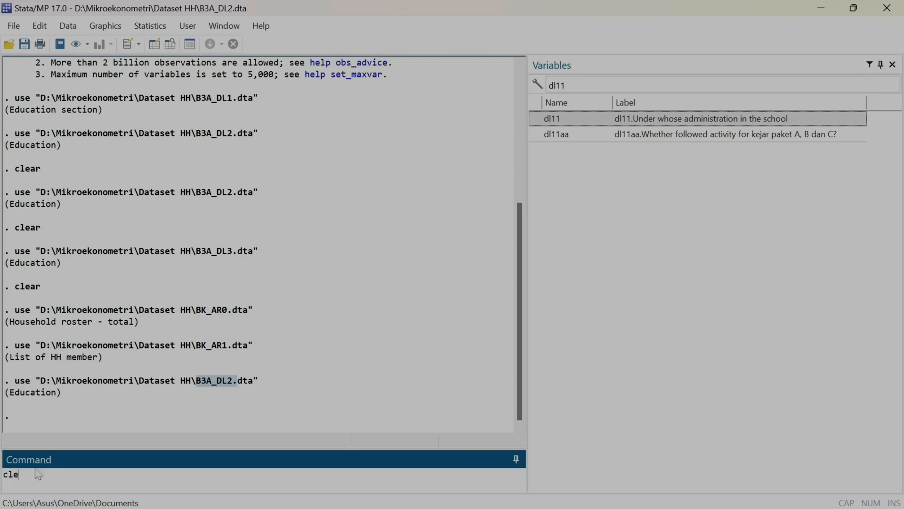
pyautogui.press('Return')
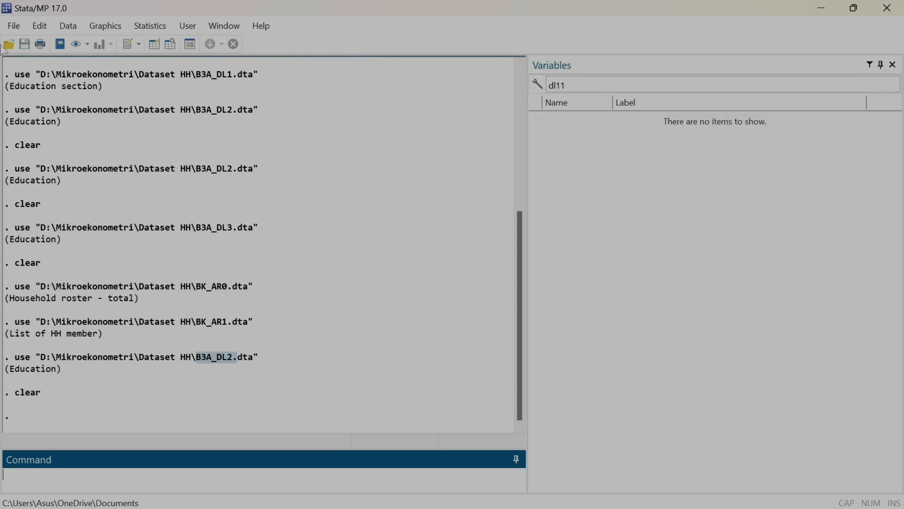
pyautogui.click(12, 27)
pyautogui.click(24, 41)
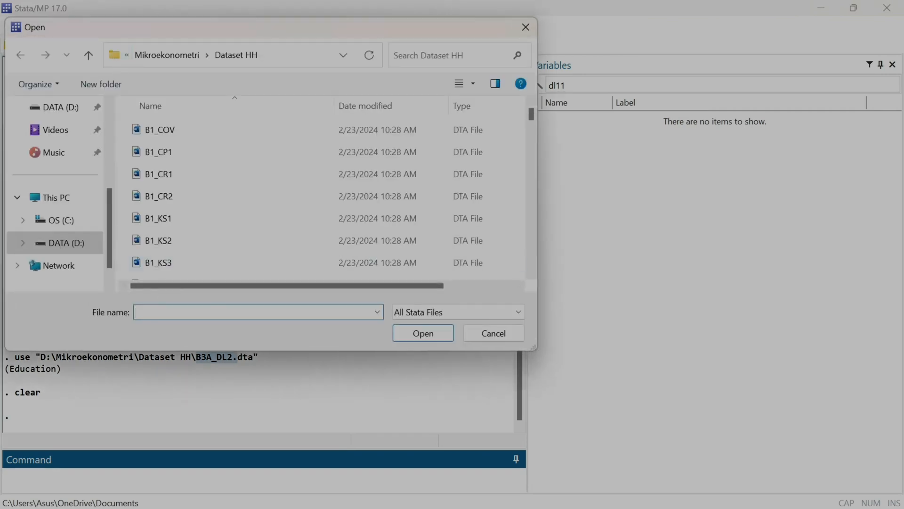
pyautogui.write('BK')
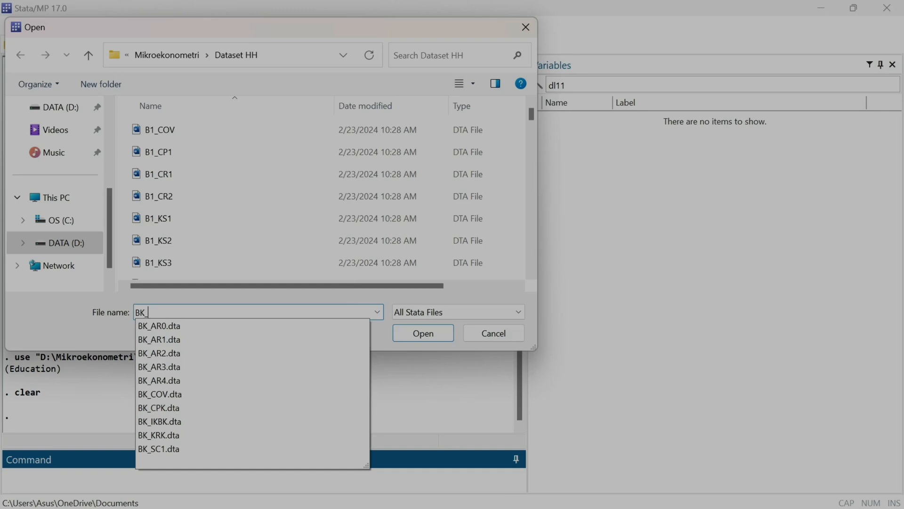
pyautogui.write('_SC')
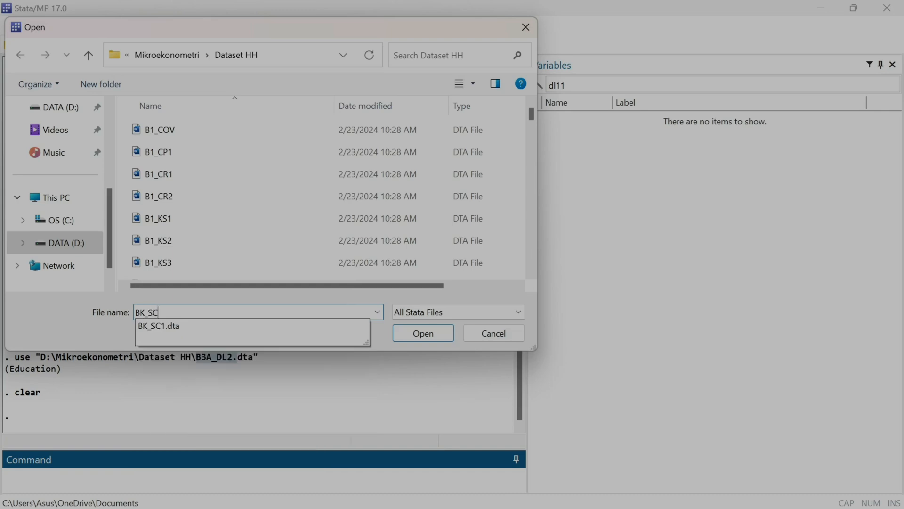
pyautogui.click(178, 326)
pyautogui.press('Return')
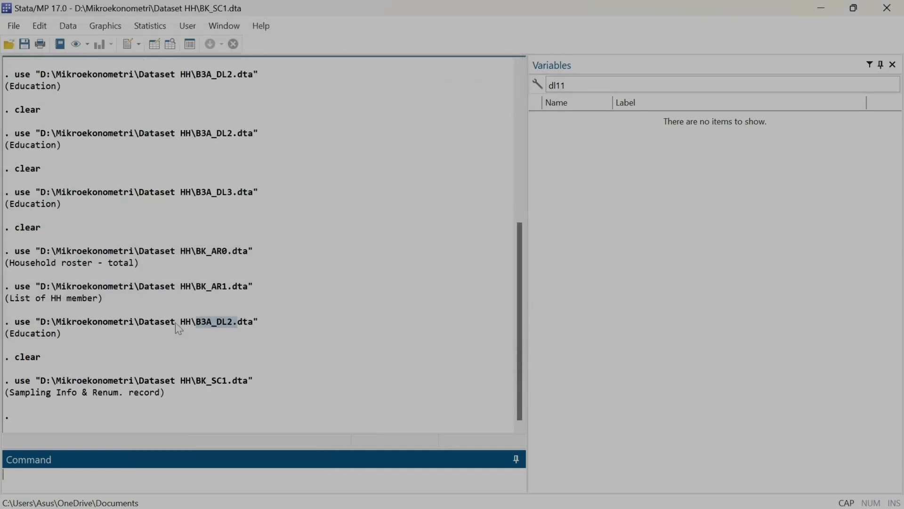
# Filter the variable list of BK_SC1.dta for "S" and select the Urban/Rural variable sc05
pyautogui.hotkey('ctrl', '4')
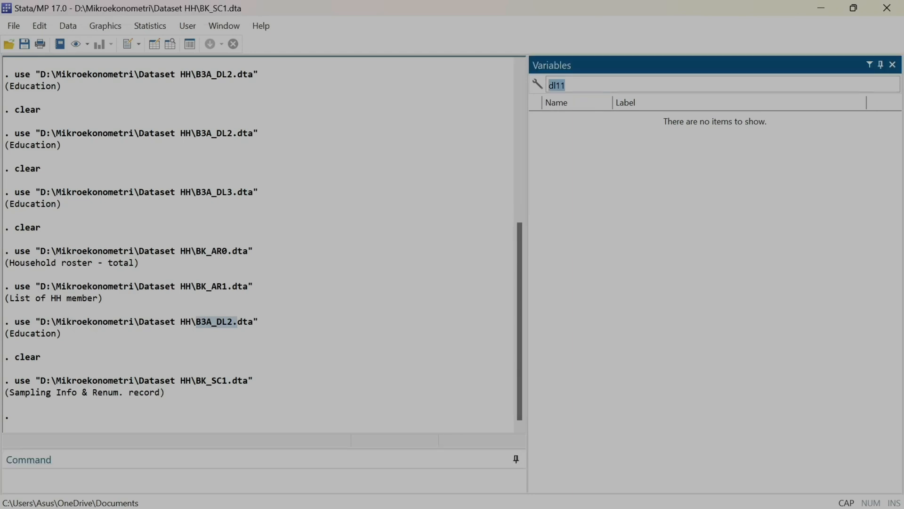
pyautogui.write('s')
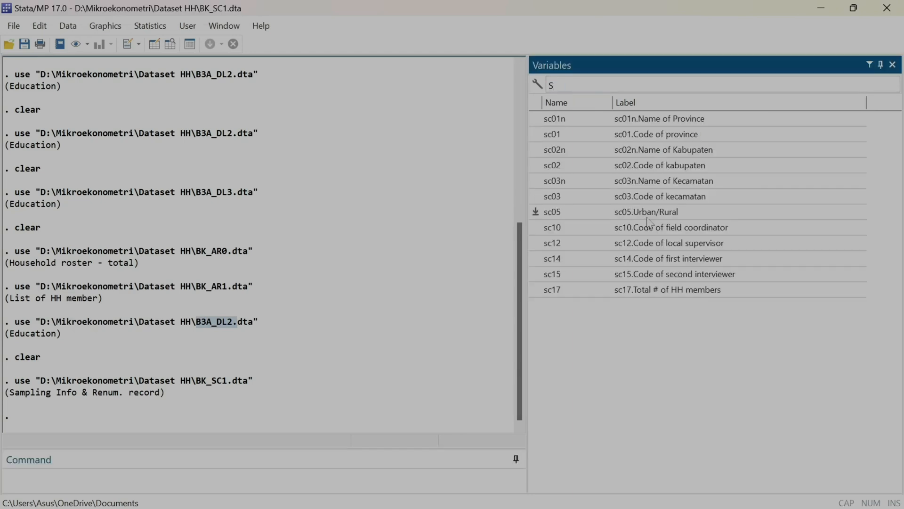
pyautogui.click(647, 215)
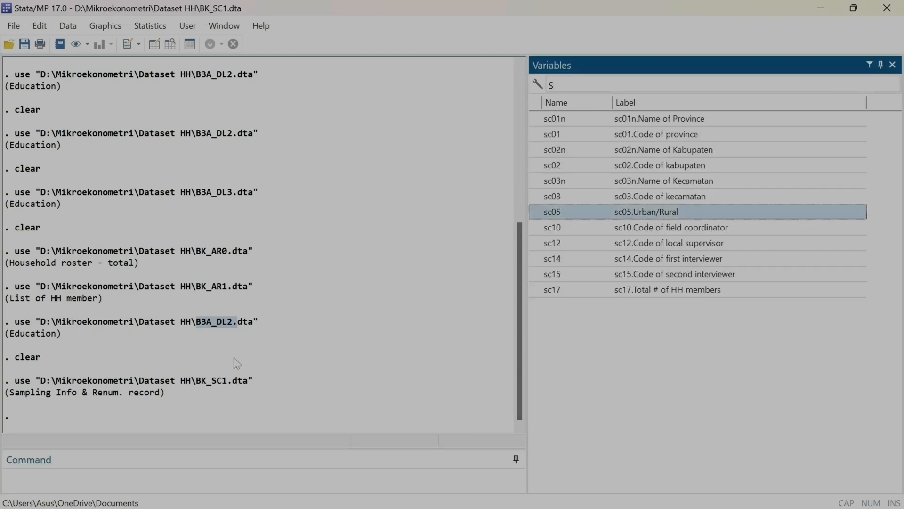
# Copy the file name BK_SC1 from the Stata results into the File cell of the Urban row in the WPS document
pyautogui.moveTo(197, 382); pyautogui.dragTo(231, 383)
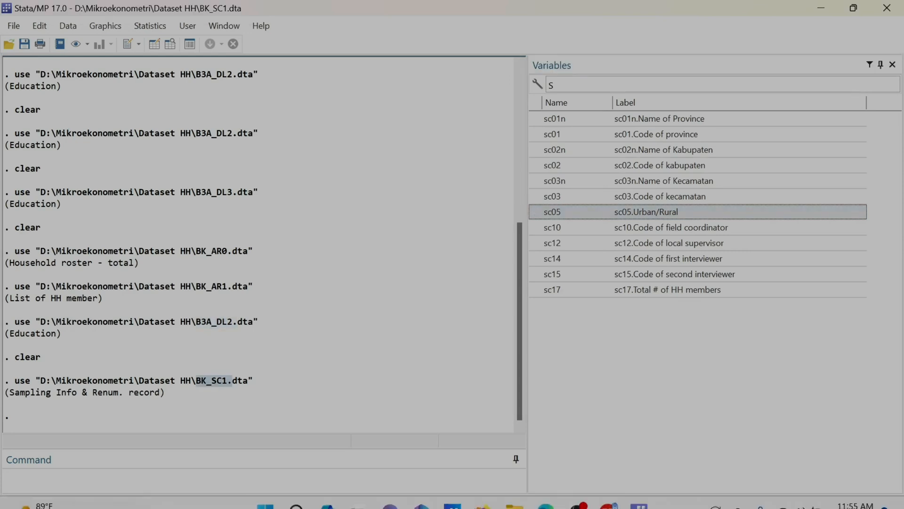
pyautogui.moveTo(608, 492)
pyautogui.click(590, 442)
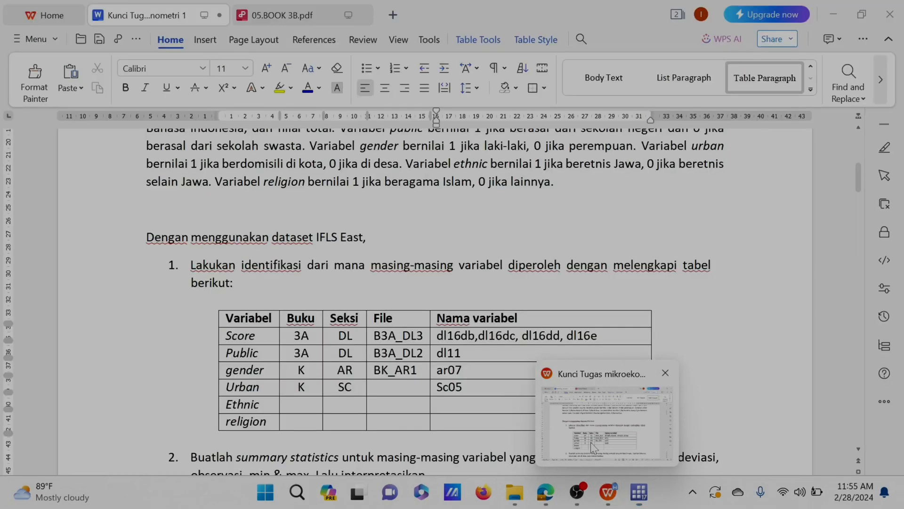
pyautogui.write('BK_SC1.')
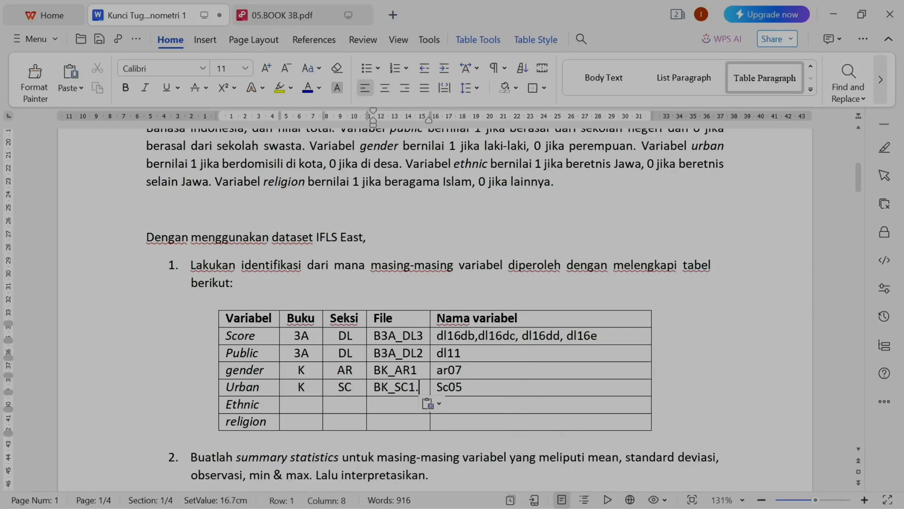
pyautogui.press('BackSpace')
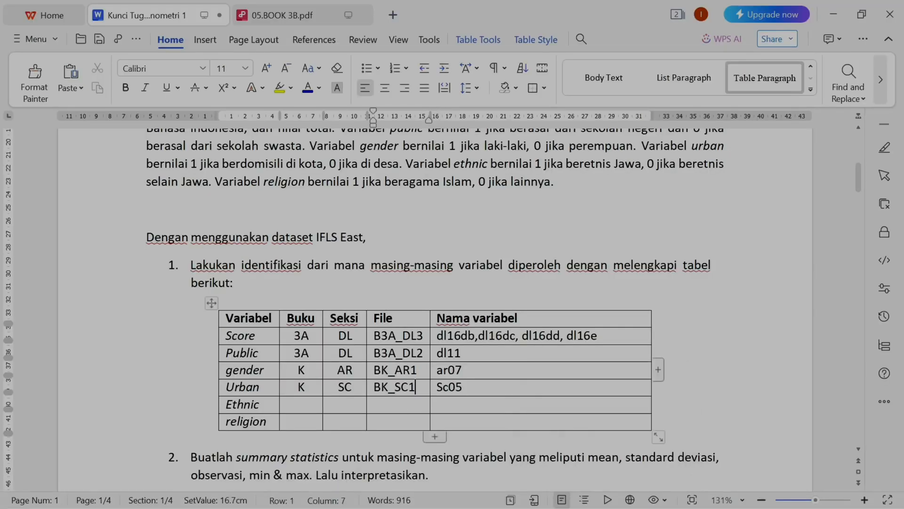
# Switch to Microsoft Edge, search 04.BOOK 3A for "ethnic" and highlight the text of question TR03
pyautogui.click(840, 4)
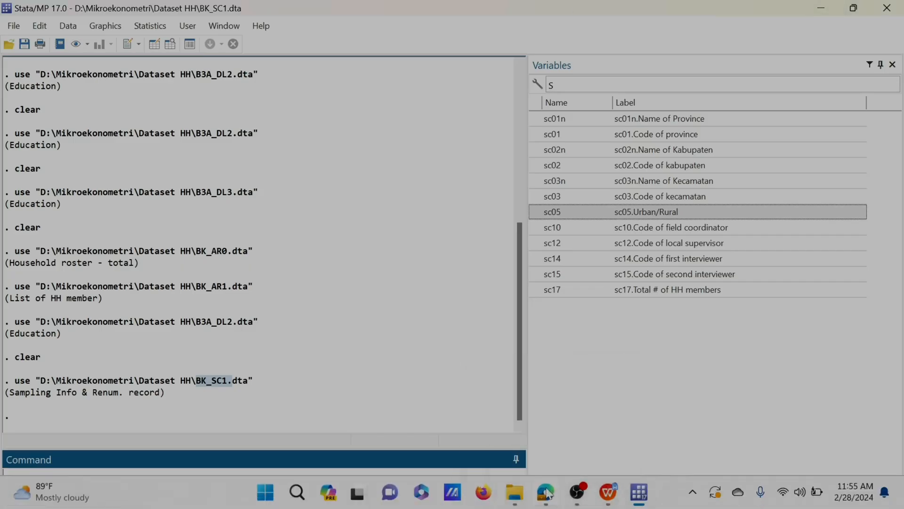
pyautogui.moveTo(546, 492)
pyautogui.click(537, 443)
pyautogui.click(312, 7)
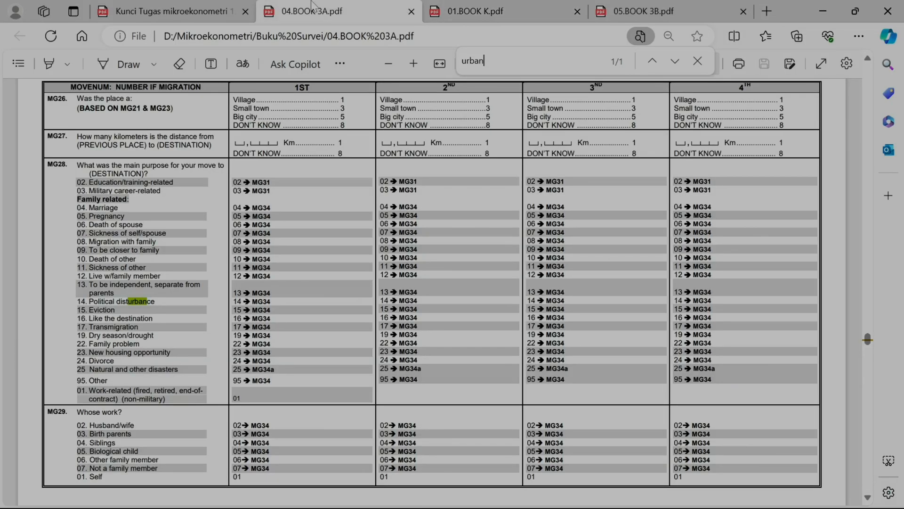
pyautogui.hotkey('ctrl', 'f')
pyautogui.write('ethnic')
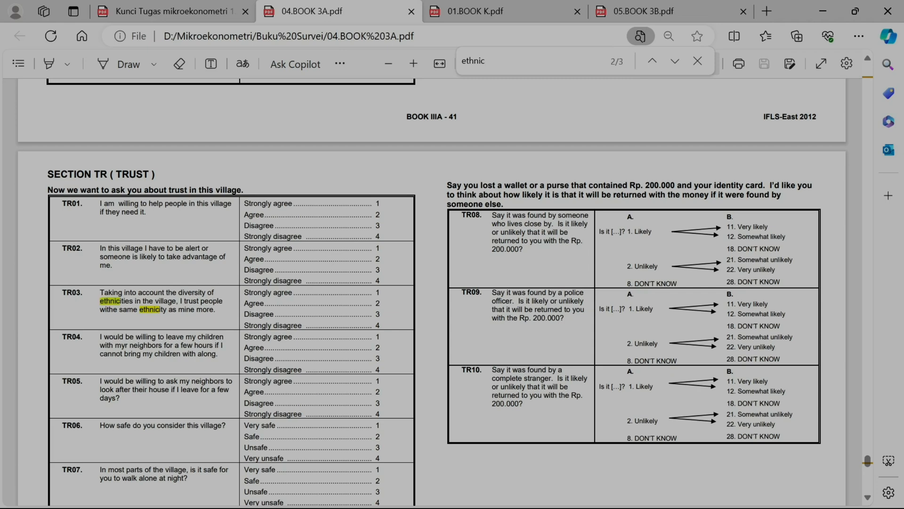
pyautogui.moveTo(215, 309); pyautogui.dragTo(98, 298)
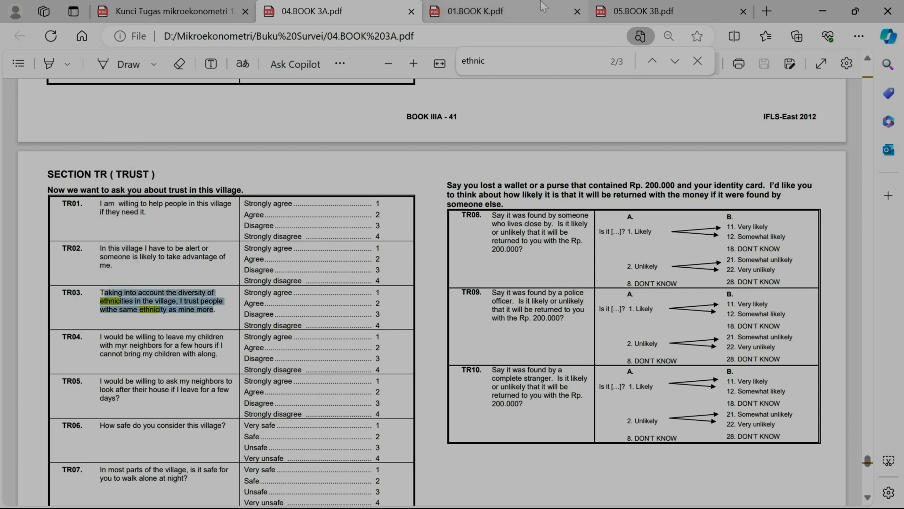
# Search 01.BOOK K for "ethnic" and examine the AR15d answer codes below the household roster
pyautogui.click(514, 10)
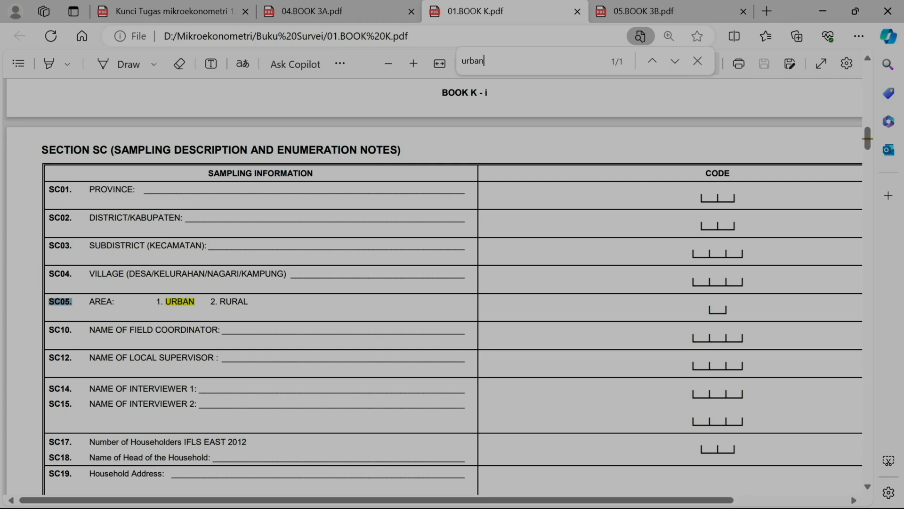
pyautogui.hotkey('ctrl', 'a')
pyautogui.write('ethn')
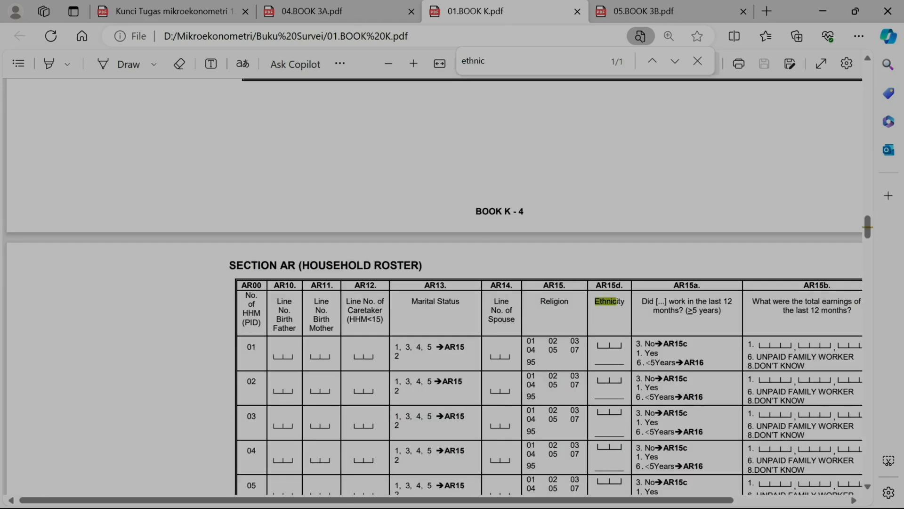
pyautogui.scroll(-7, 434, 287)
pyautogui.hscroll(2, 433, 287)
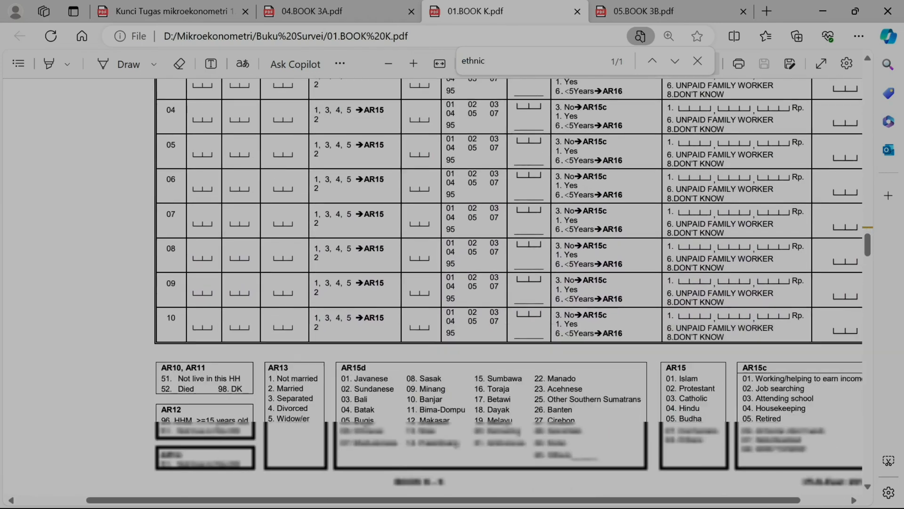
# Highlight the AR15d answer codes, the Ethnicity column's code AR15d and the section name AR in the household roster of 01.BOOK K
pyautogui.scroll(5, 433, 288)
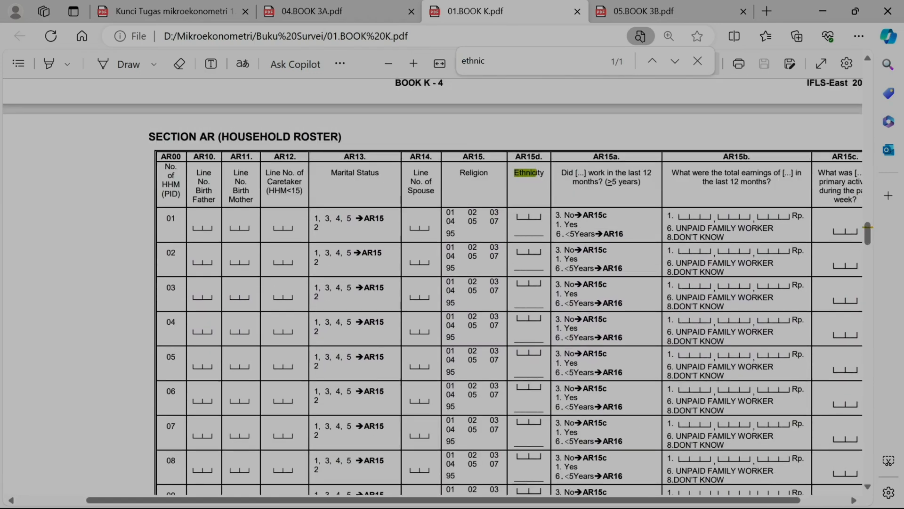
pyautogui.scroll(-7, 433, 287)
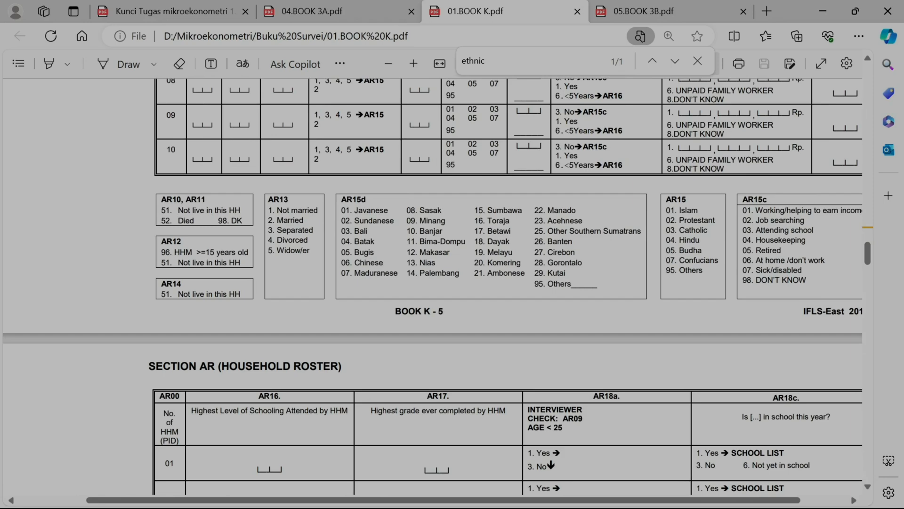
pyautogui.moveTo(340, 196); pyautogui.dragTo(480, 257)
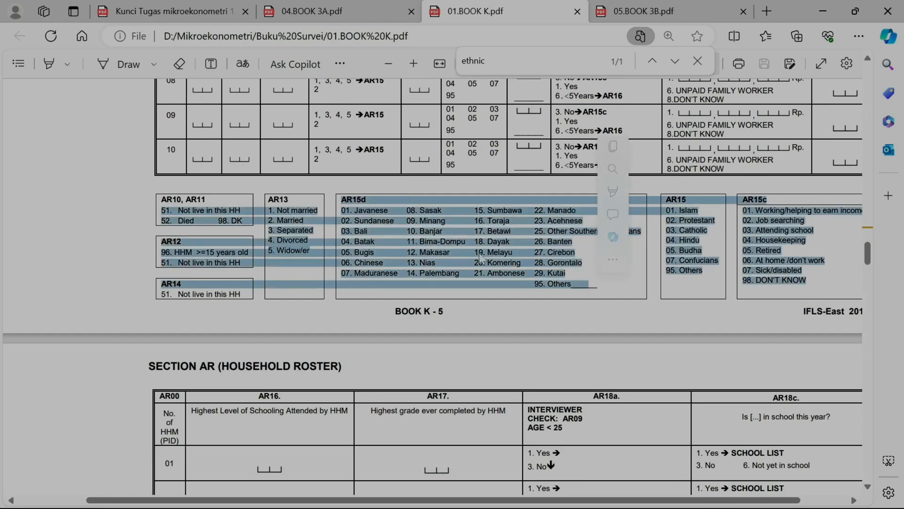
pyautogui.scroll(7, 481, 257)
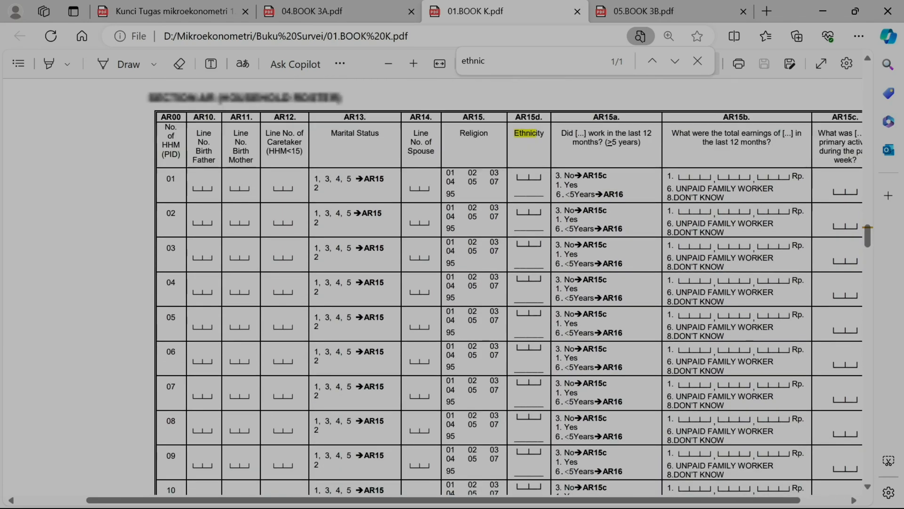
pyautogui.scroll(1, 433, 282)
pyautogui.moveTo(543, 151); pyautogui.dragTo(514, 151)
pyautogui.moveTo(618, 491)
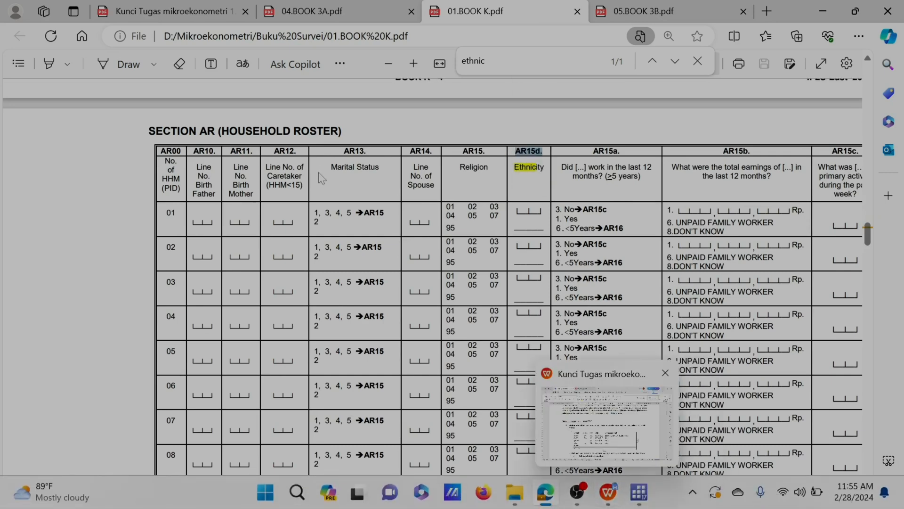
pyautogui.doubleClick(207, 131)
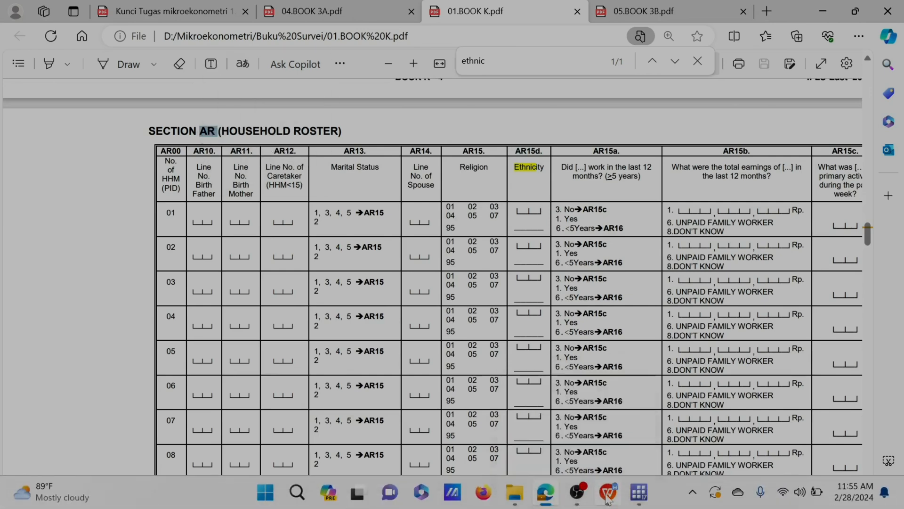
# Switch to the WPS document and fill the Ethnic row with Buku K, Seksi AR and Nama variabel ar15d
pyautogui.moveTo(607, 494)
pyautogui.click(601, 419)
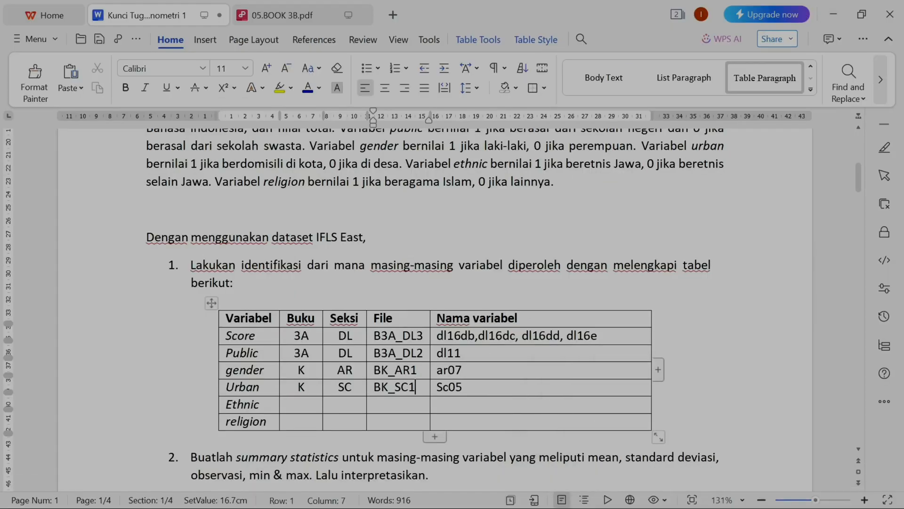
pyautogui.click(302, 405)
pyautogui.write('K')
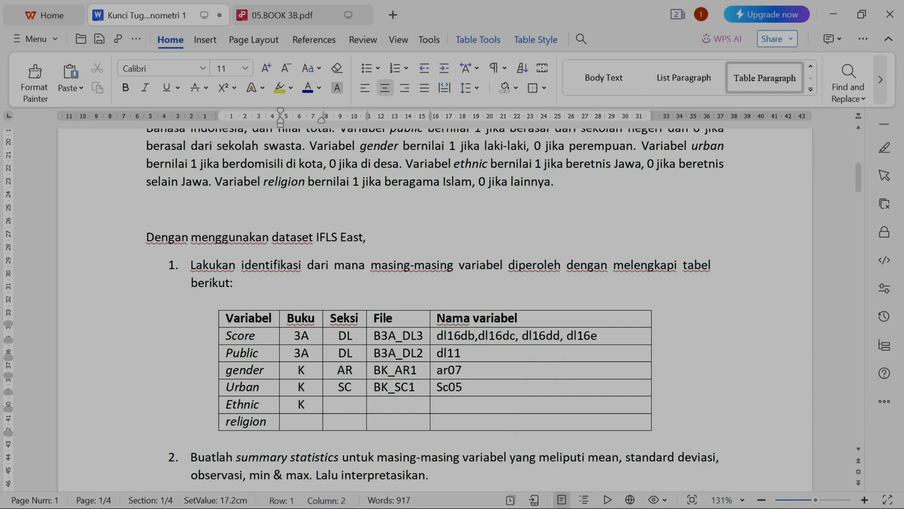
pyautogui.press('Tab')
pyautogui.write('AR')
pyautogui.press('Tab')
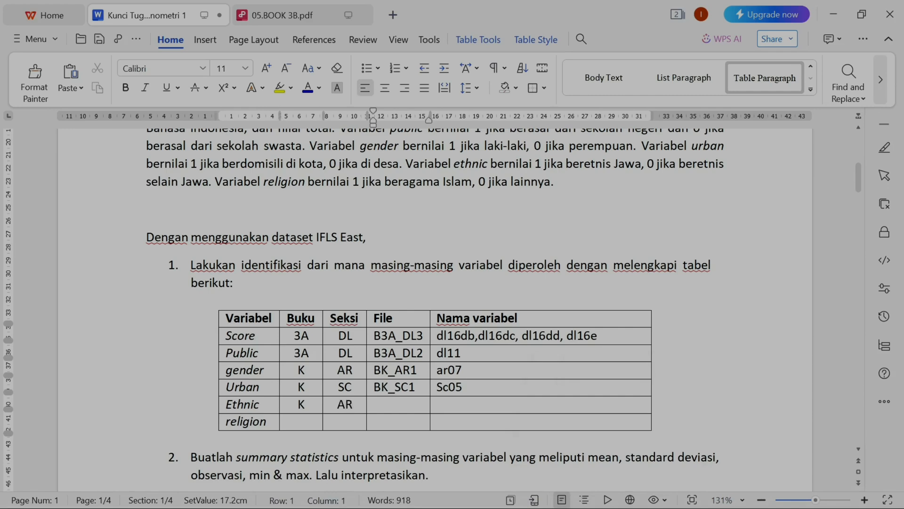
pyautogui.press('Tab')
pyautogui.write('ar15')
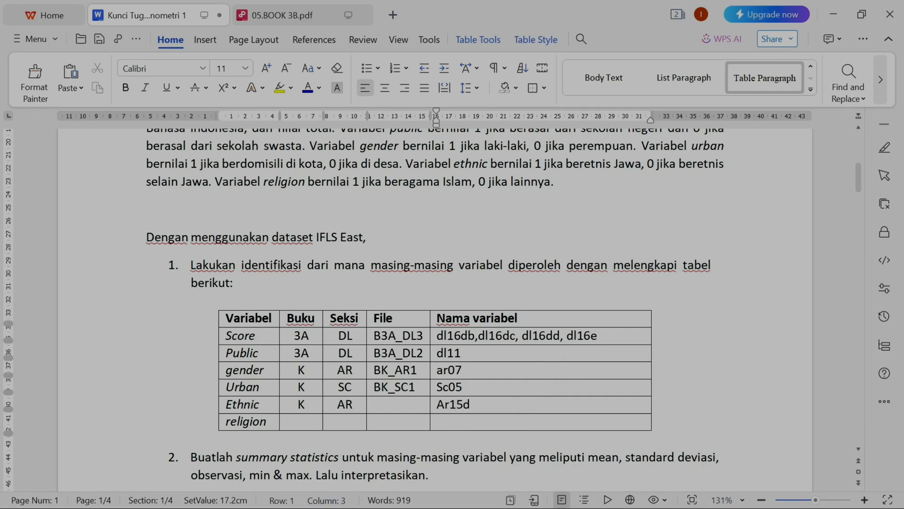
pyautogui.press('BackSpace')
pyautogui.write('a')
pyautogui.press('Left')
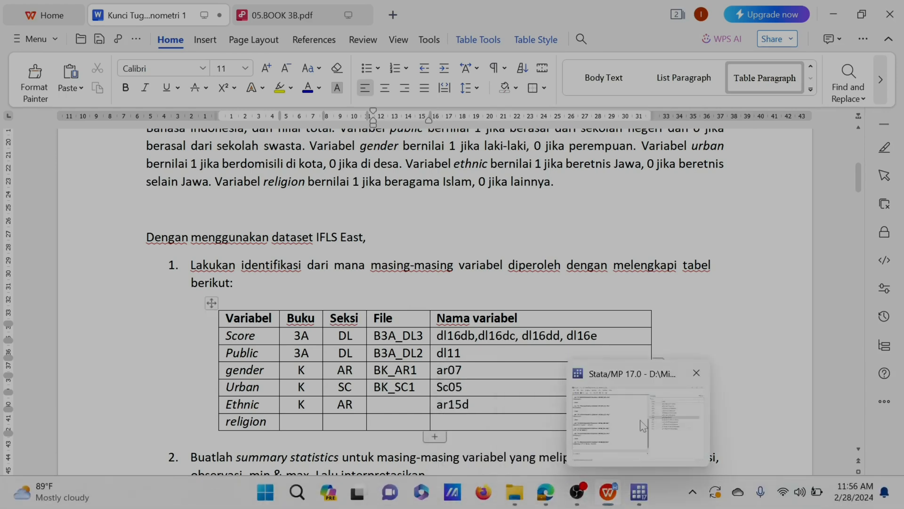
# Switch to Stata and open the dataset BK_AR4.dta from the Dataset HH folder
pyautogui.click(645, 426)
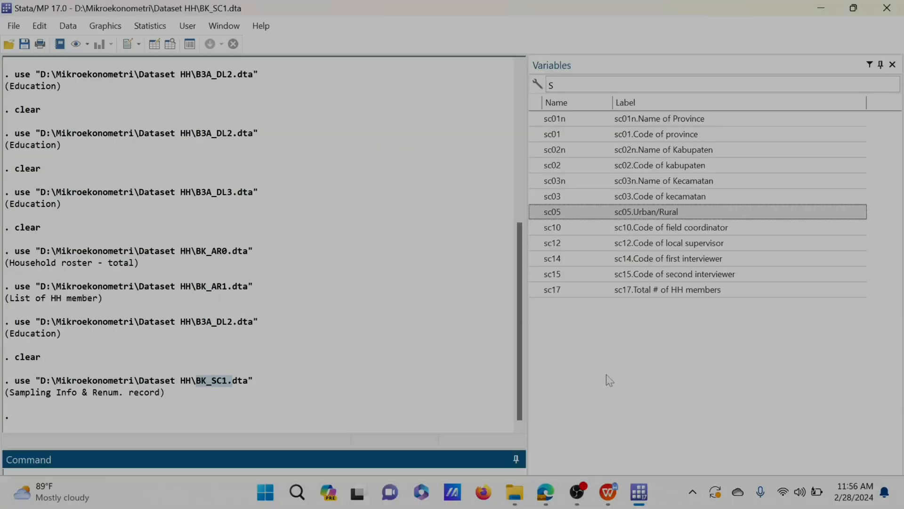
pyautogui.click(14, 26)
pyautogui.moveTo(40, 26)
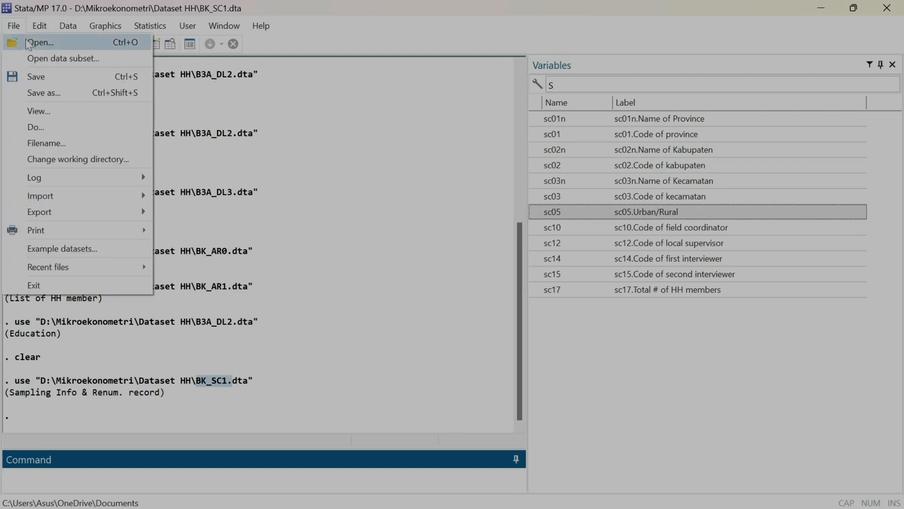
pyautogui.click(33, 41)
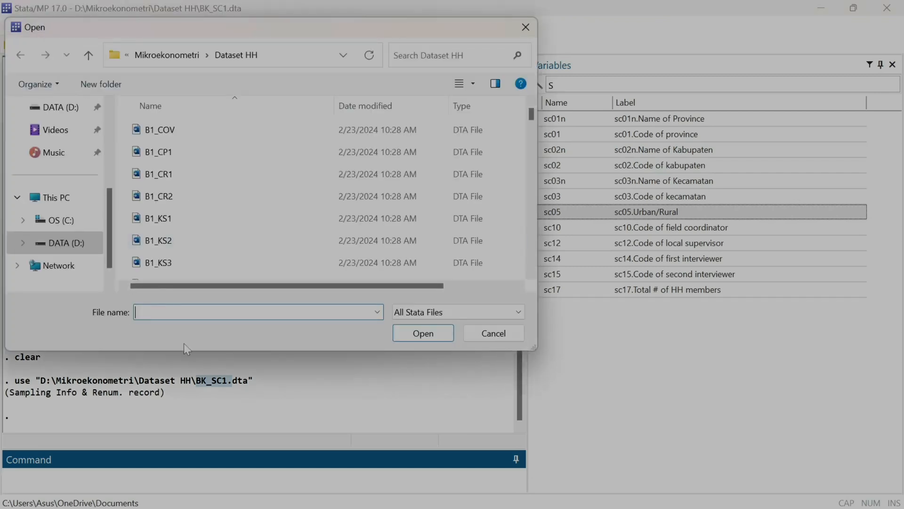
pyautogui.write('BK')
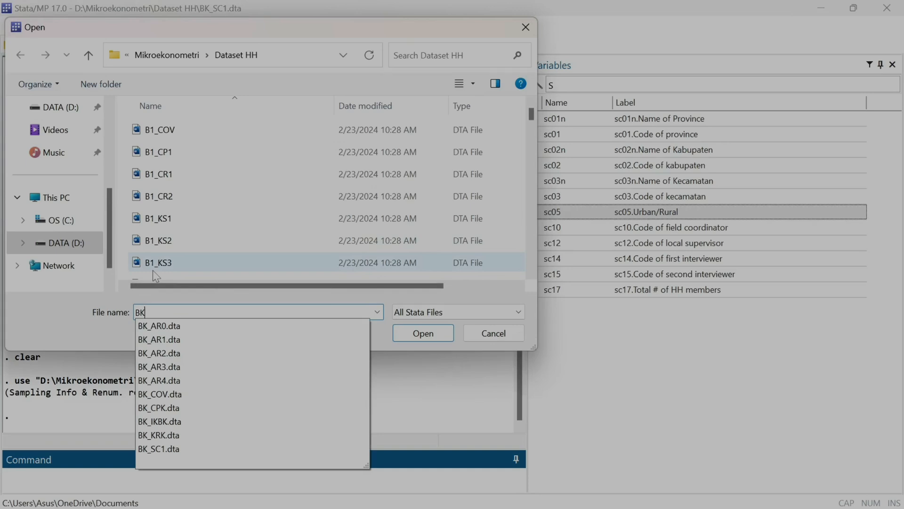
pyautogui.write('_AR')
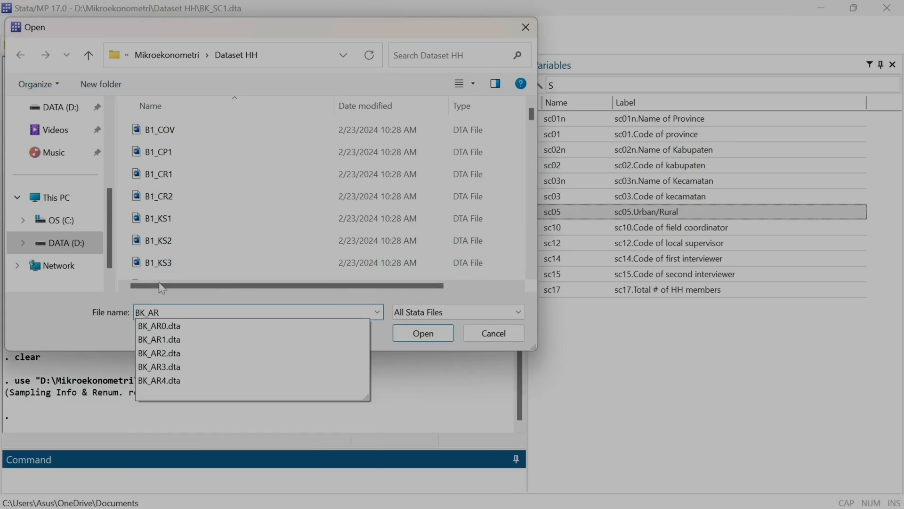
pyautogui.click(192, 380)
pyautogui.click(433, 332)
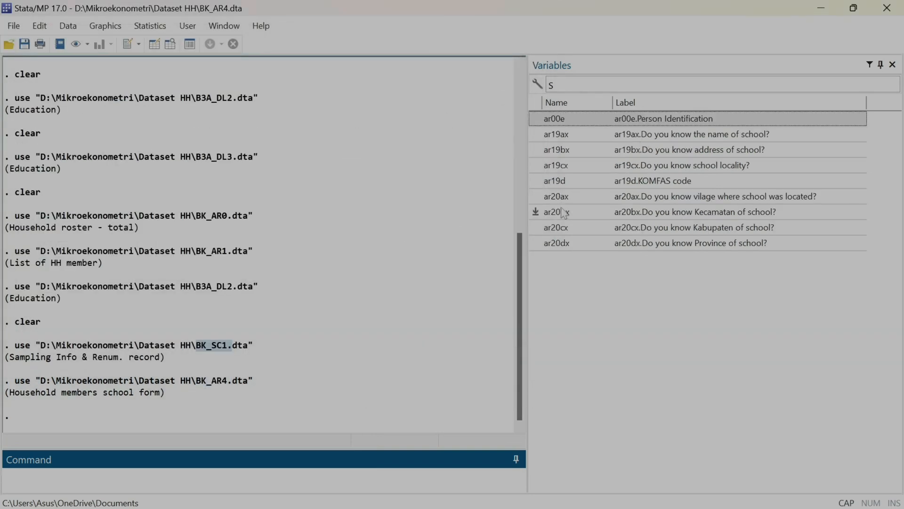
# Open the dataset BK_AR3.dta from the Dataset HH folder
pyautogui.click(14, 29)
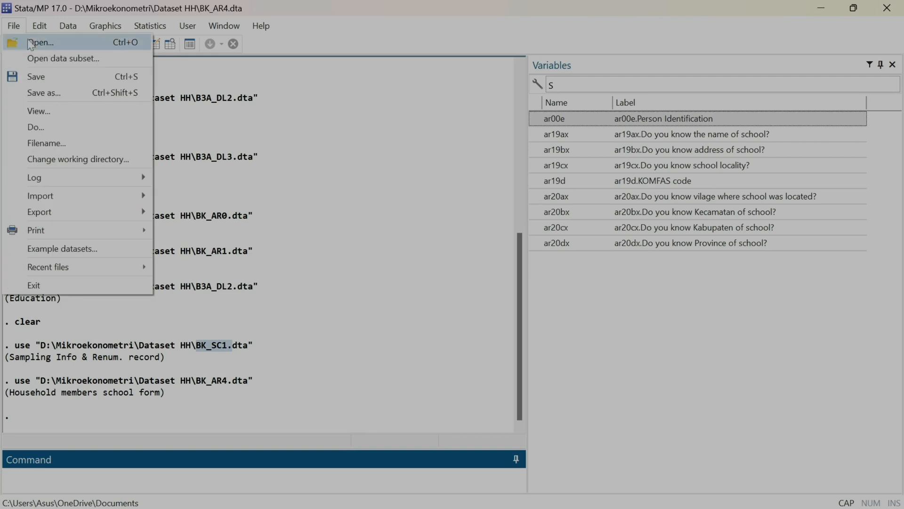
pyautogui.click(44, 46)
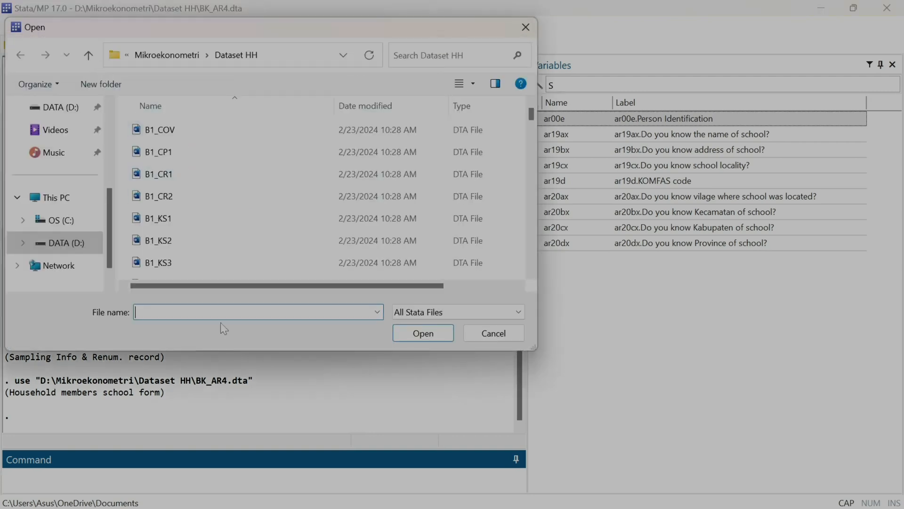
pyautogui.write('BK')
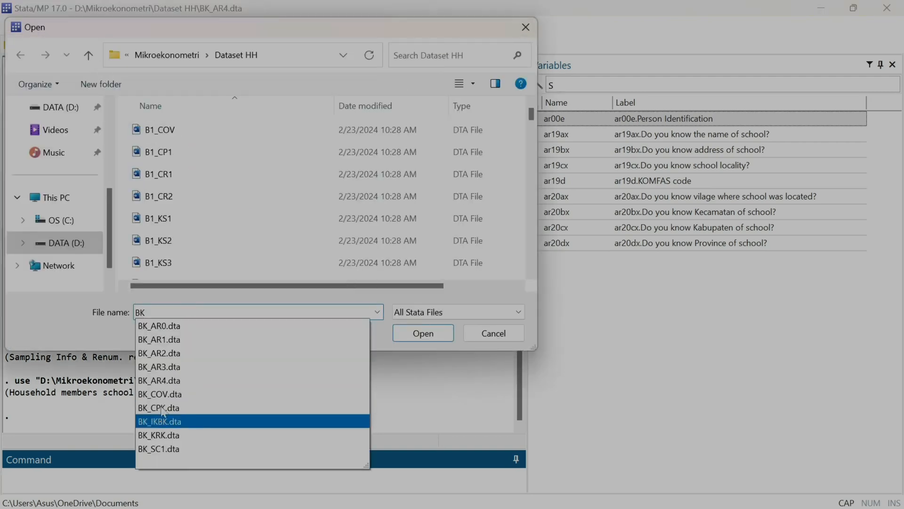
pyautogui.click(160, 372)
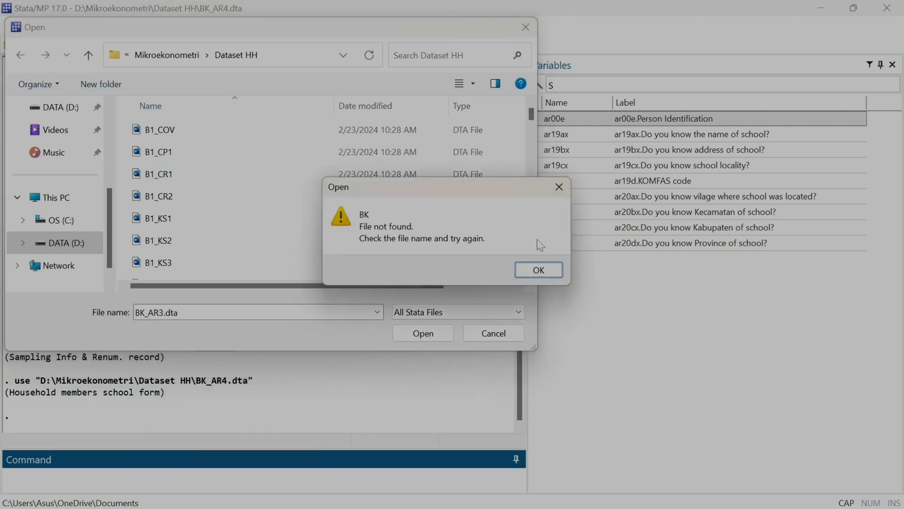
pyautogui.click(537, 269)
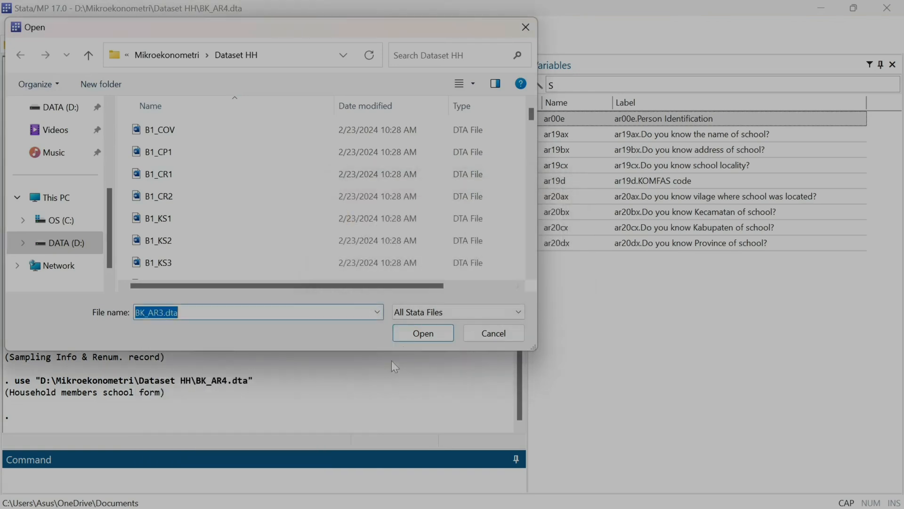
pyautogui.click(423, 333)
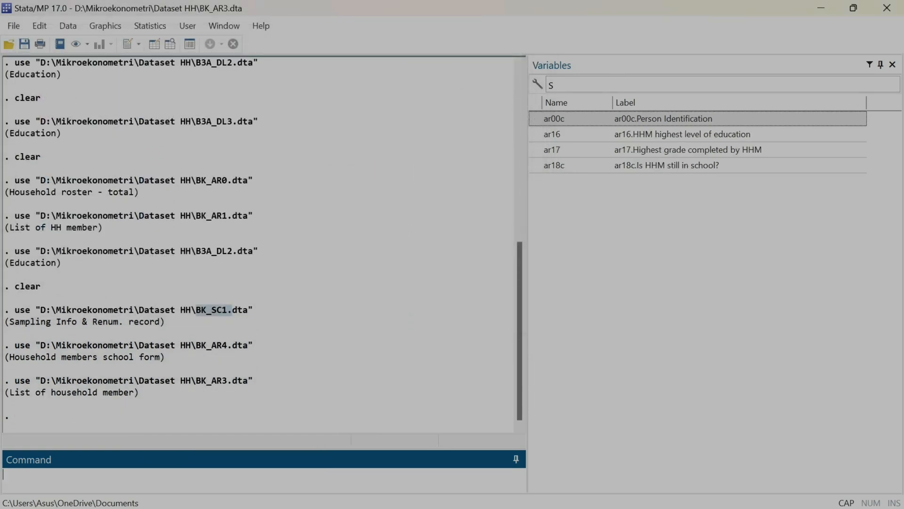
# Replace the variable list filter with "ar15d"
pyautogui.click(554, 85)
pyautogui.press('BackSpace')
pyautogui.write('ar15d')
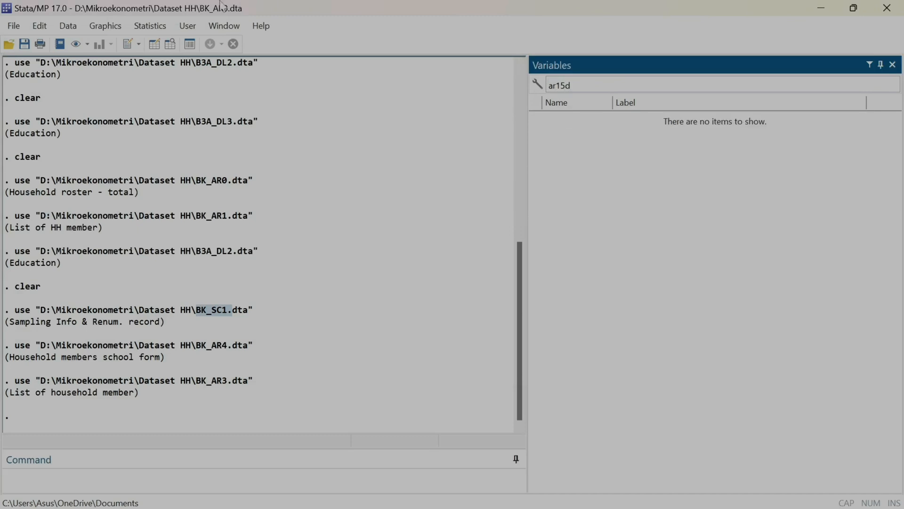
# Open the dataset BK_AR2.dta from the Dataset HH folder and select the Ethnic Group variable ar15d
pyautogui.click(17, 24)
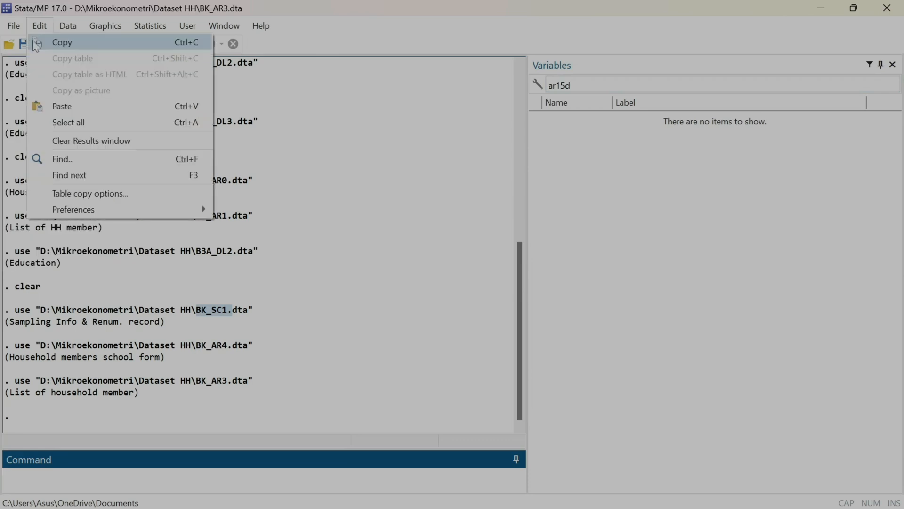
pyautogui.click(27, 42)
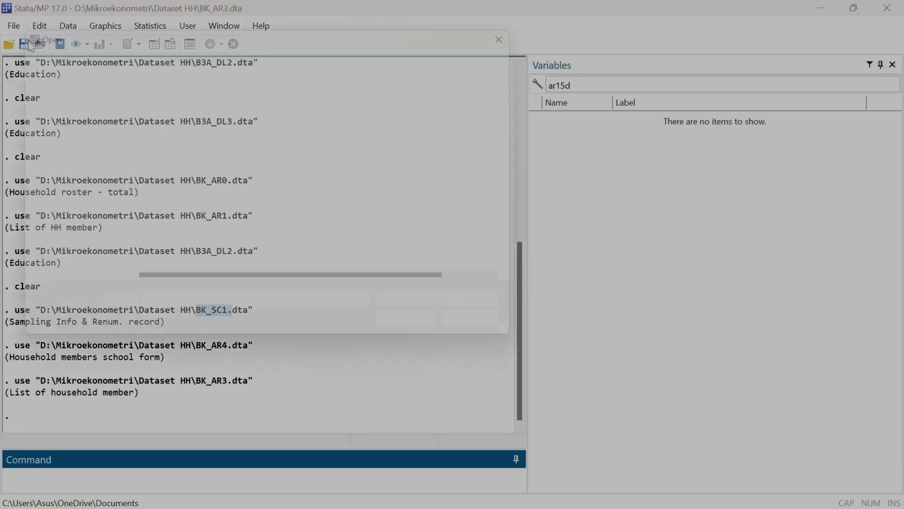
pyautogui.write('BK')
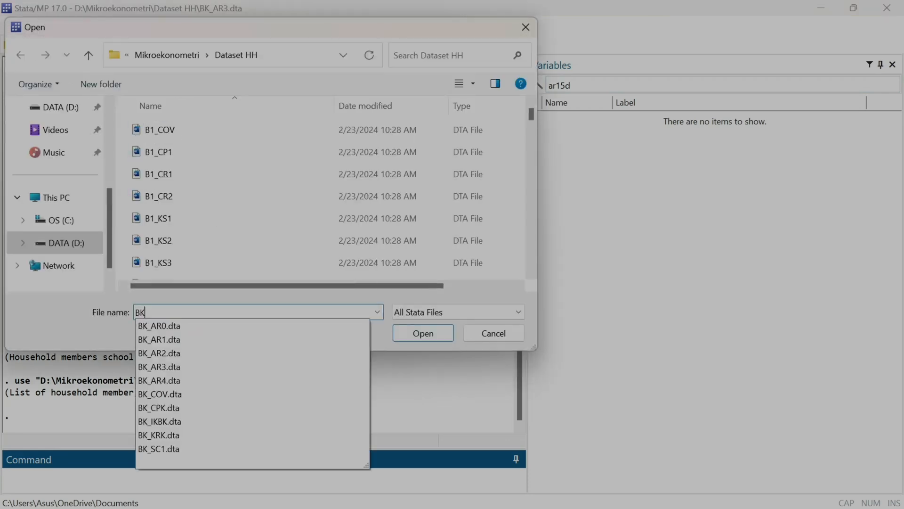
pyautogui.click(183, 358)
pyautogui.click(431, 335)
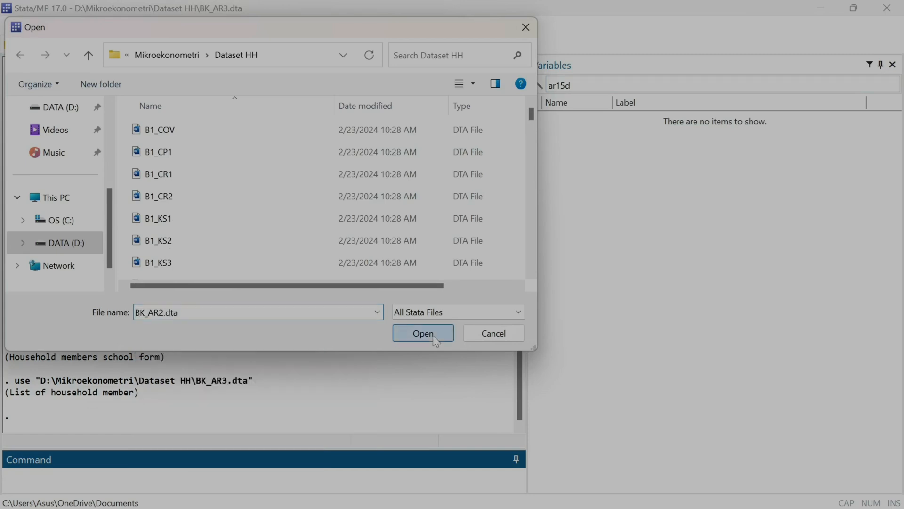
pyautogui.click(643, 120)
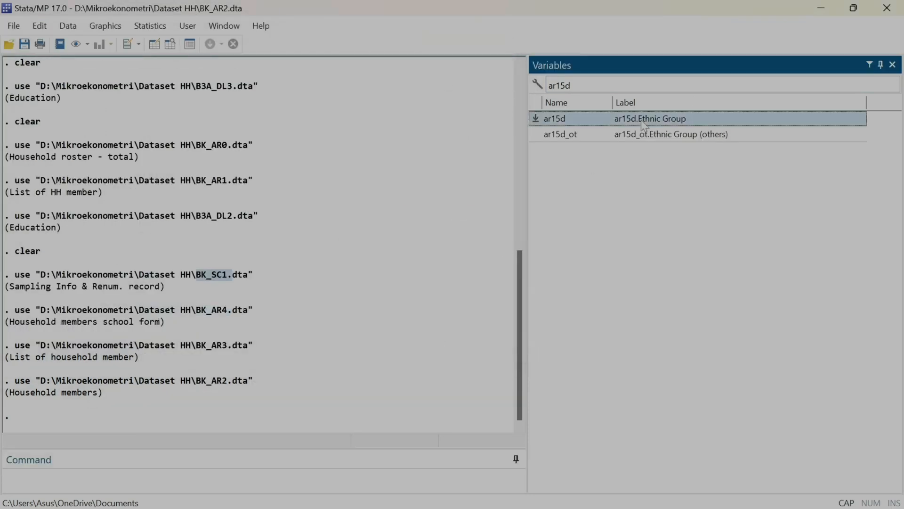
# Copy the file name BK_AR2 from the Stata results into the File cell of the Ethnic row in the WPS document
pyautogui.moveTo(231, 383); pyautogui.dragTo(199, 383)
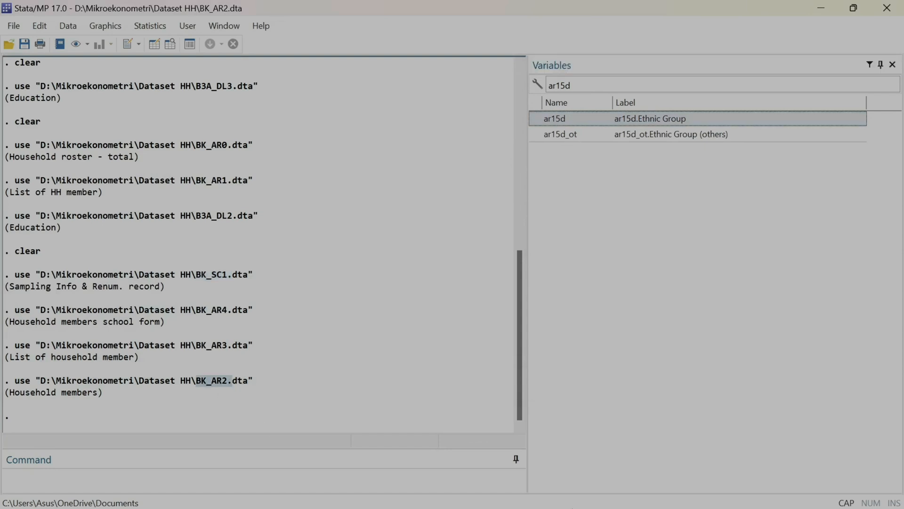
pyautogui.click(591, 433)
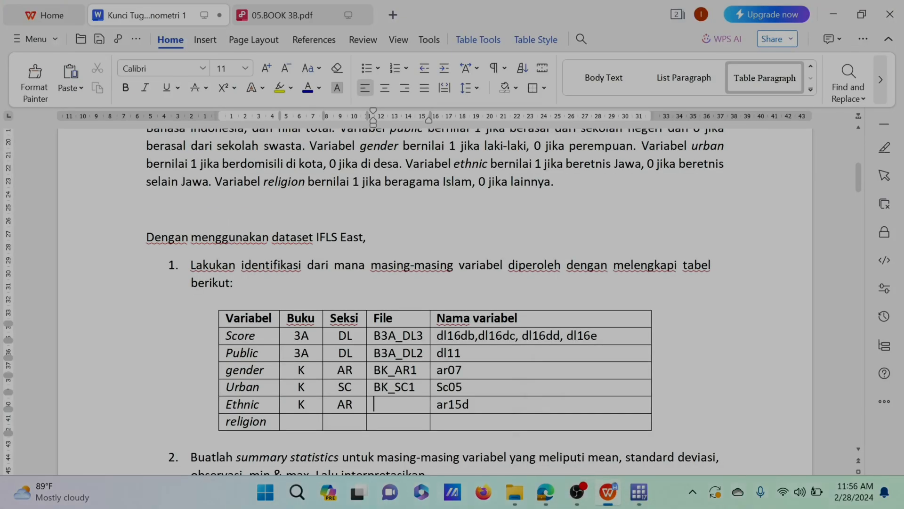
pyautogui.hotkey('ctrl', 'v')
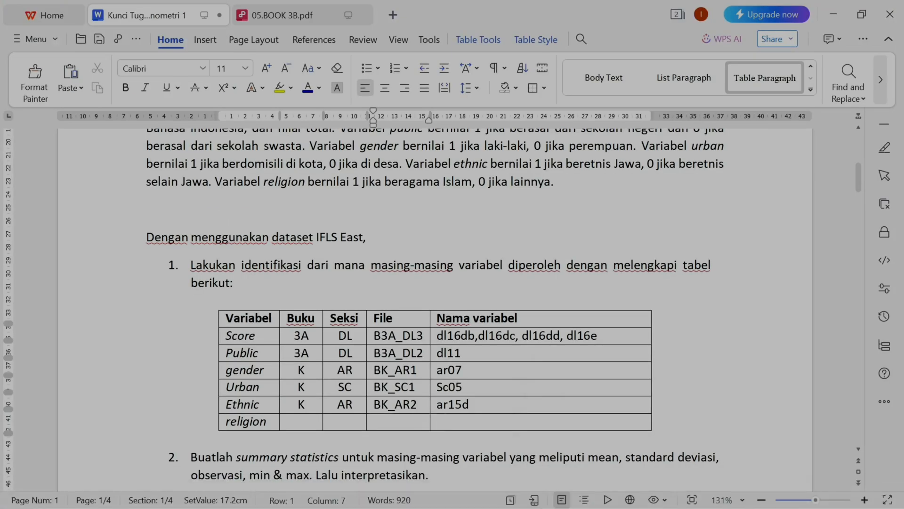
# Switch to the Book K PDF in Edge and examine the Religion question AR15 and its answer codes in Section AR
pyautogui.click(302, 421)
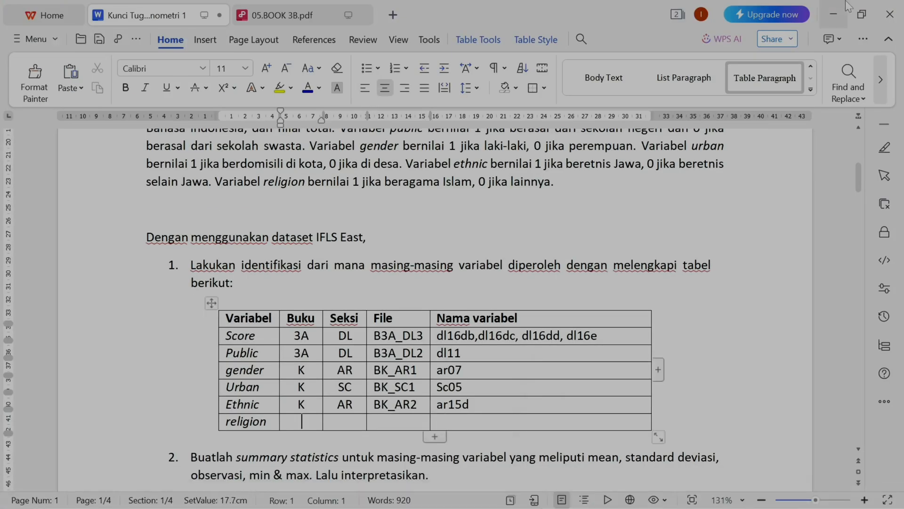
pyautogui.click(844, 6)
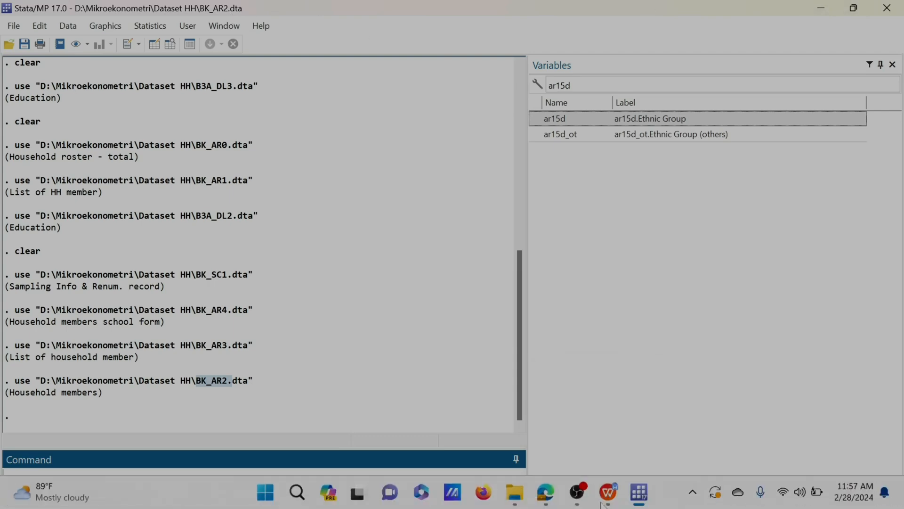
pyautogui.moveTo(546, 493)
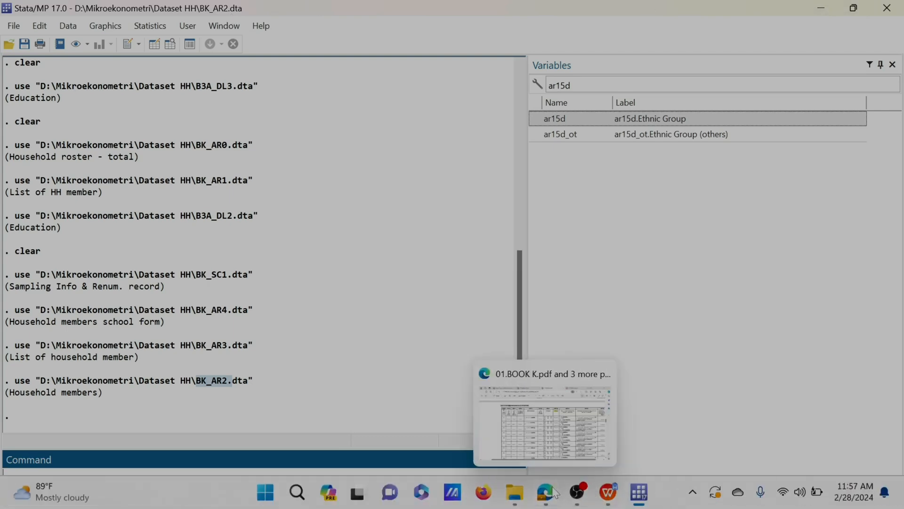
pyautogui.click(533, 431)
pyautogui.click(209, 131)
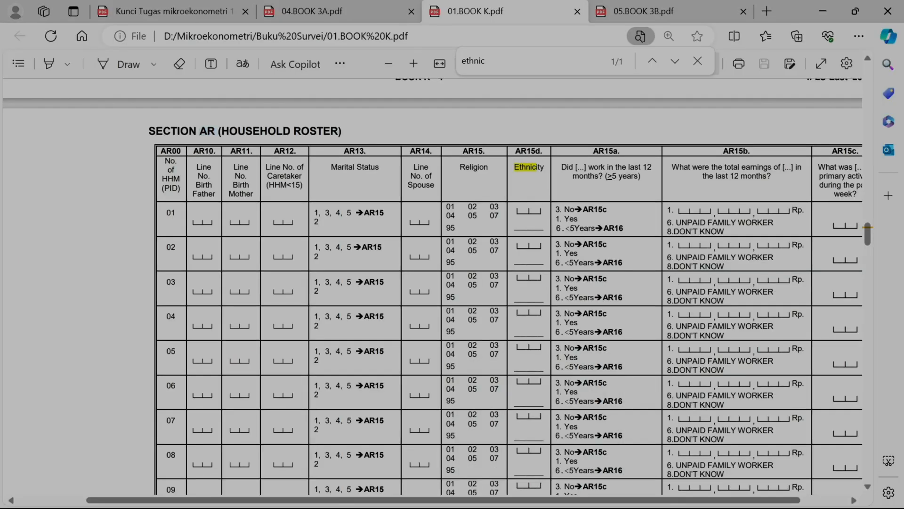
pyautogui.moveTo(470, 168)
pyautogui.mouseDown()
pyautogui.moveTo(489, 168)
pyautogui.moveTo(494, 197)
pyautogui.moveTo(486, 169)
pyautogui.mouseUp()
pyautogui.scroll(-4, 472, 284)
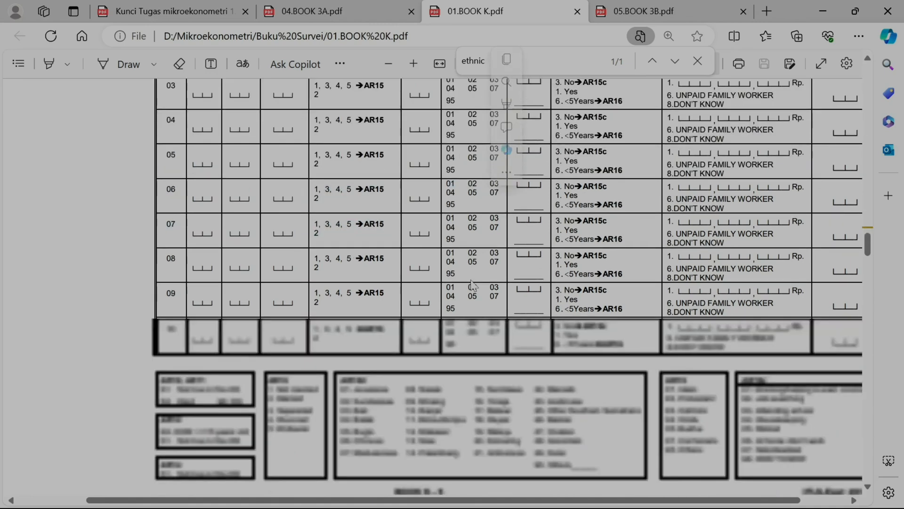
pyautogui.scroll(-5, 472, 284)
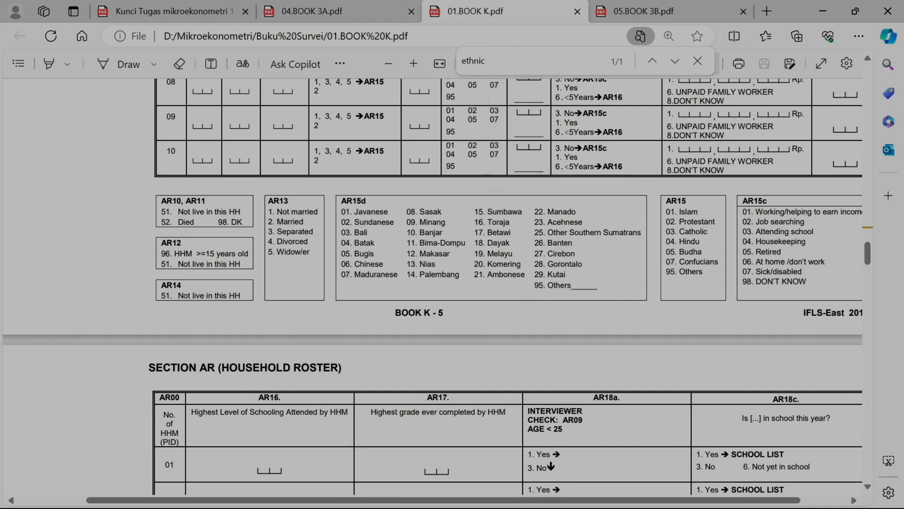
pyautogui.hscroll(1, 639, 304)
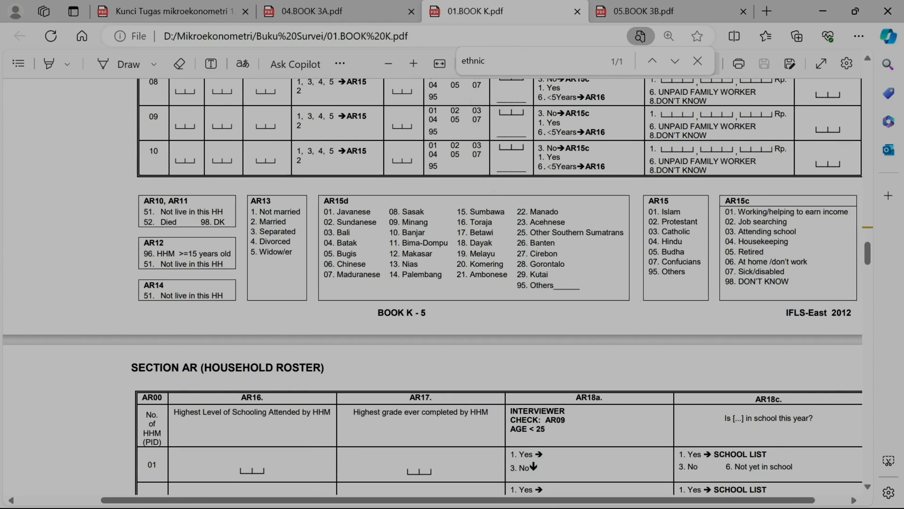
pyautogui.moveTo(648, 212); pyautogui.dragTo(685, 272)
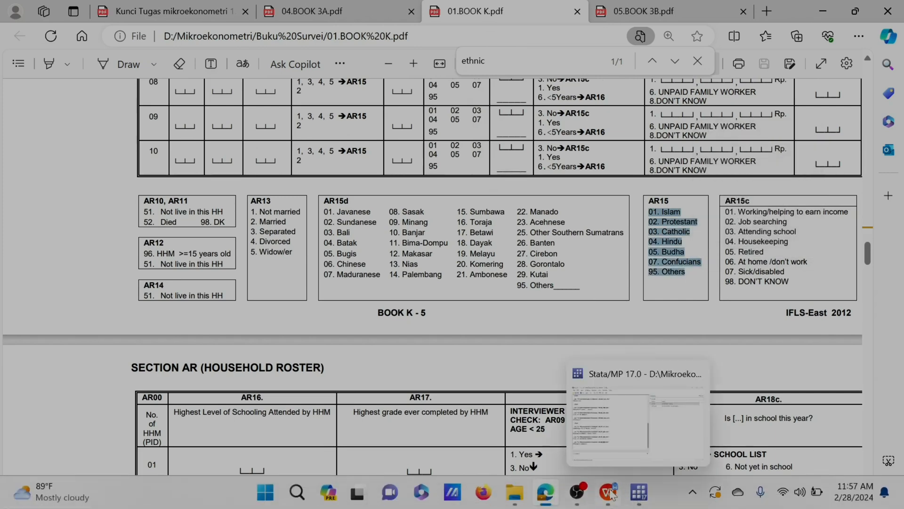
# Switch back to the WPS document and enter Buku K and Seksi AR in the religion row
pyautogui.moveTo(608, 489)
pyautogui.click(601, 424)
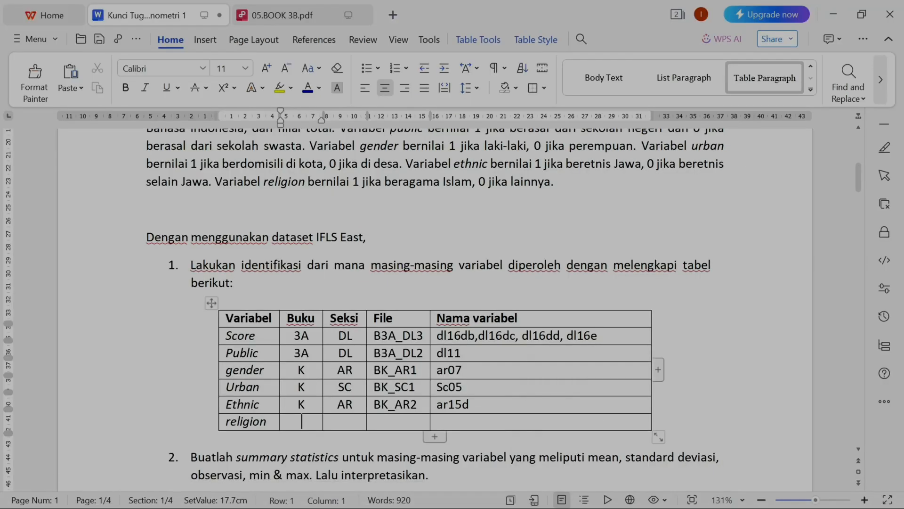
pyautogui.write('K')
pyautogui.press('Tab')
pyautogui.write('AR')
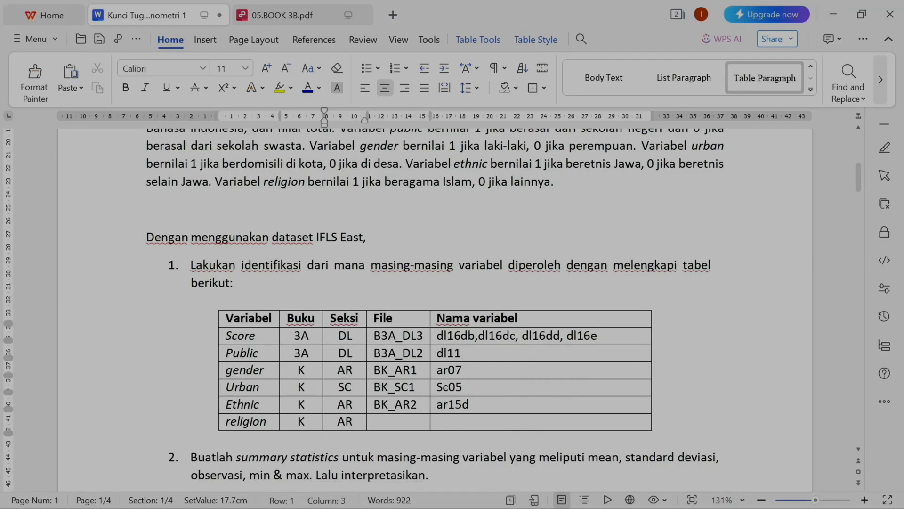
# Enter ar15 as the Nama variabel of the religion row
pyautogui.press('Tab')
pyautogui.press('Tab')
pyautogui.write('Ar05')
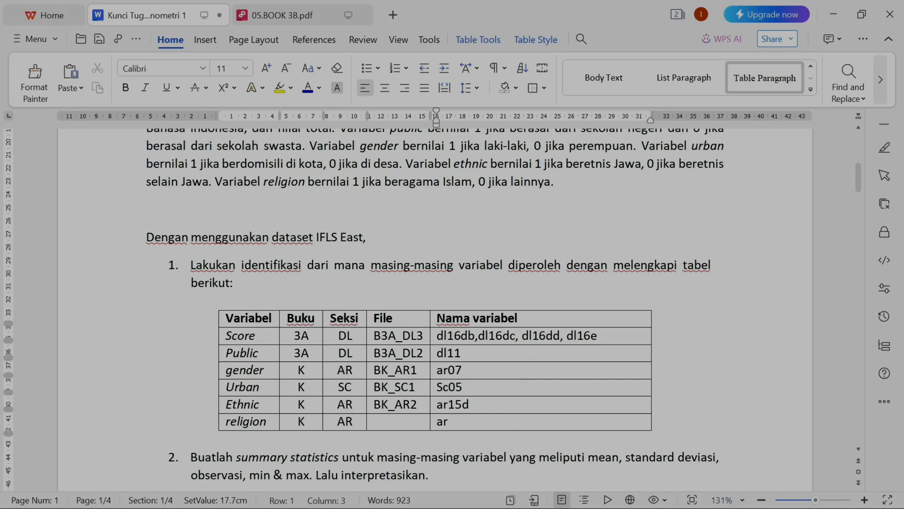
pyautogui.press('BackSpace')
pyautogui.press('BackSpace')
pyautogui.write('A')
pyautogui.press('BackSpace')
pyautogui.press('BackSpace')
pyautogui.write('ar15')
# Switch to Stata, filter the BK_AR2 variable list by "ar15" and select the religion variable ar15
pyautogui.click(395, 421)
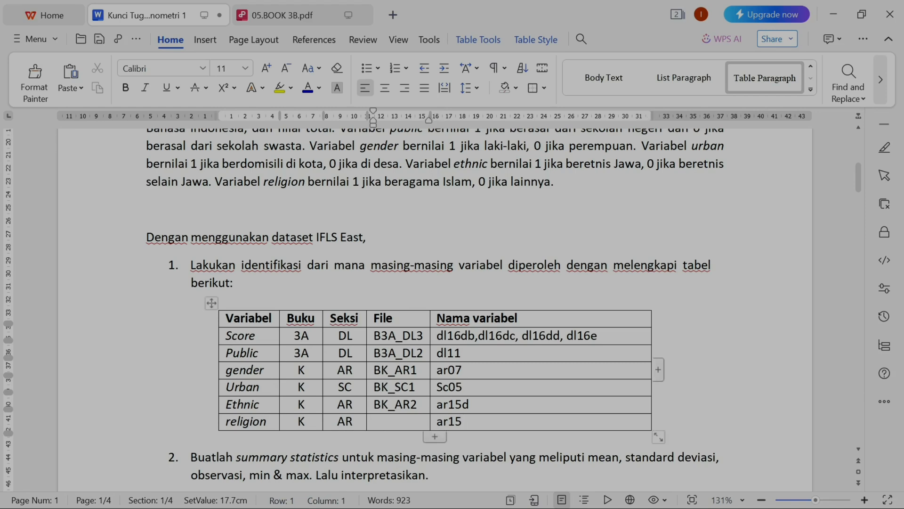
pyautogui.click(641, 493)
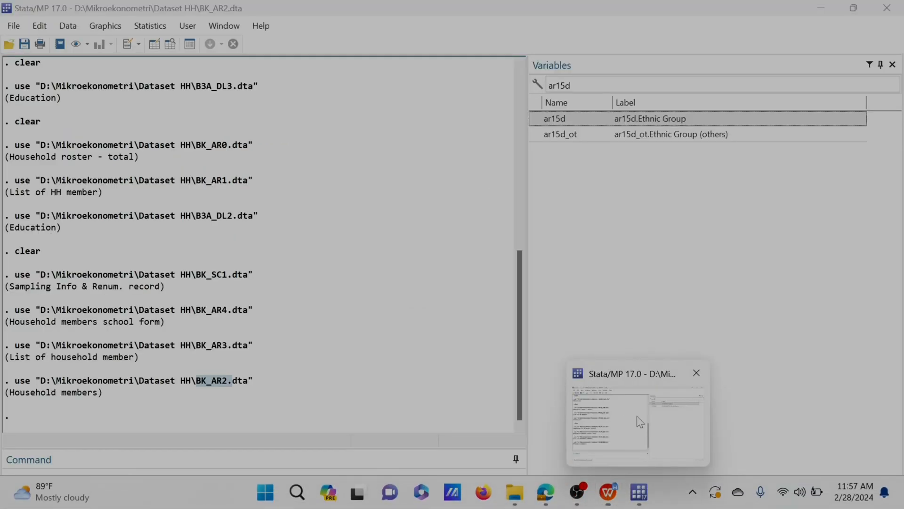
pyautogui.click(583, 134)
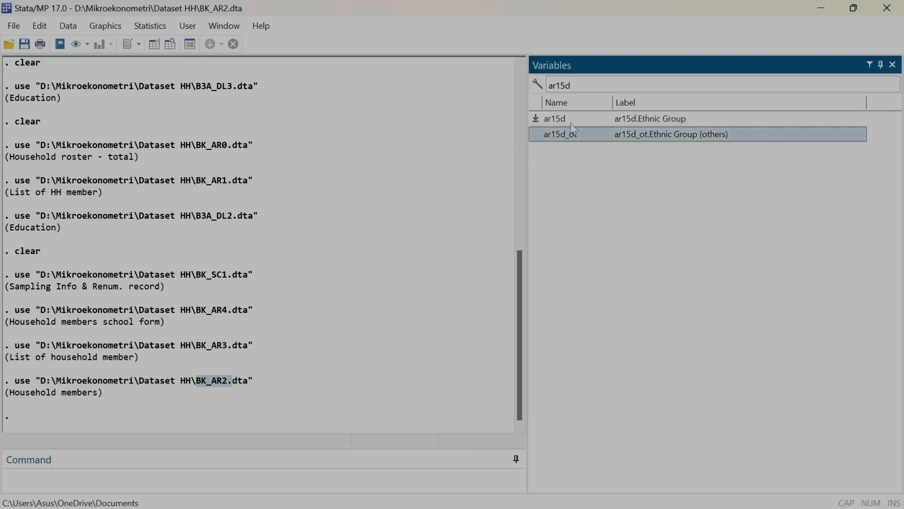
pyautogui.moveTo(565, 120); pyautogui.dragTo(586, 85)
pyautogui.click(591, 86)
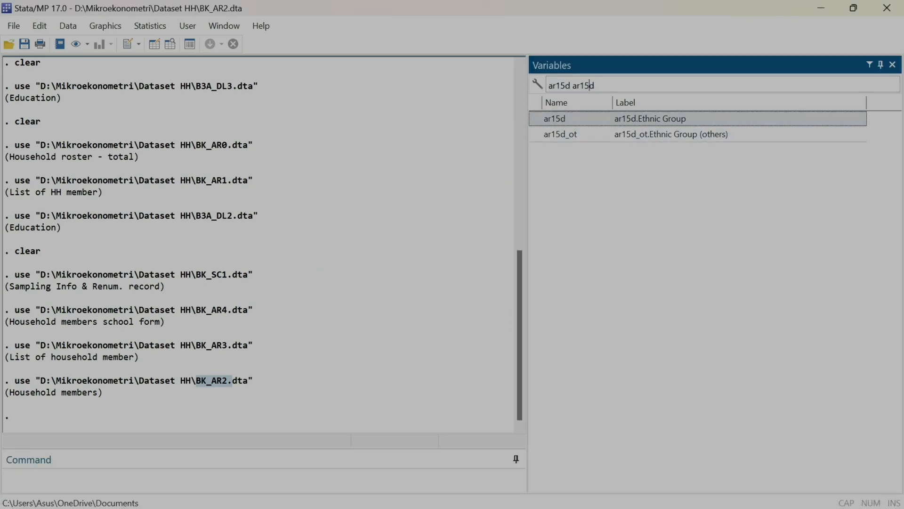
pyautogui.doubleClick(590, 85)
pyautogui.press('BackSpace')
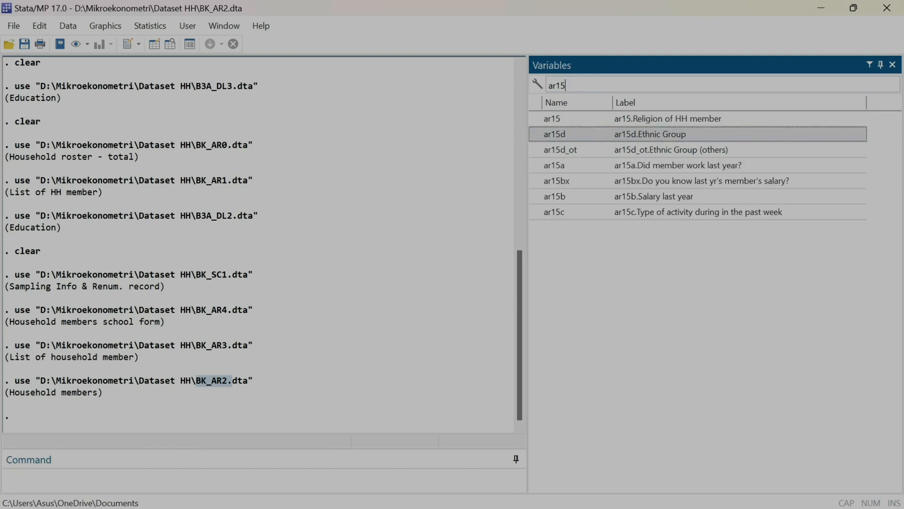
pyautogui.click(564, 119)
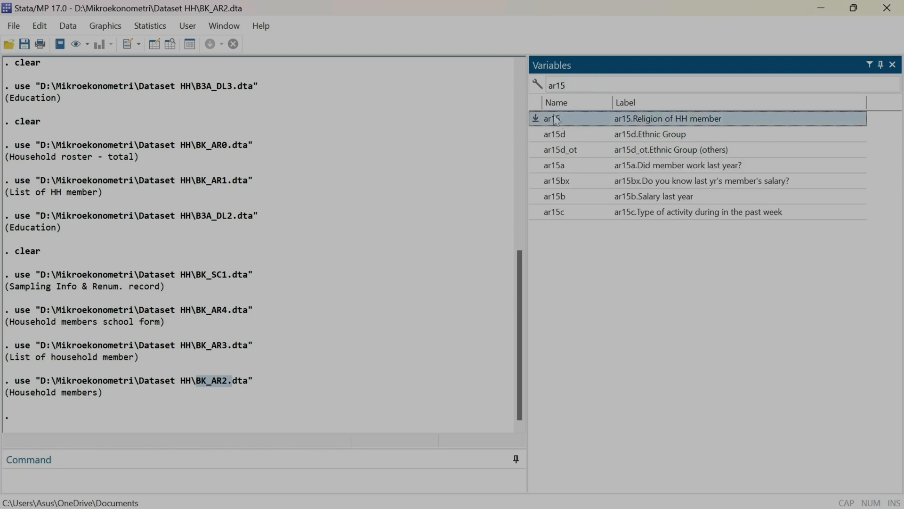
pyautogui.click(230, 387)
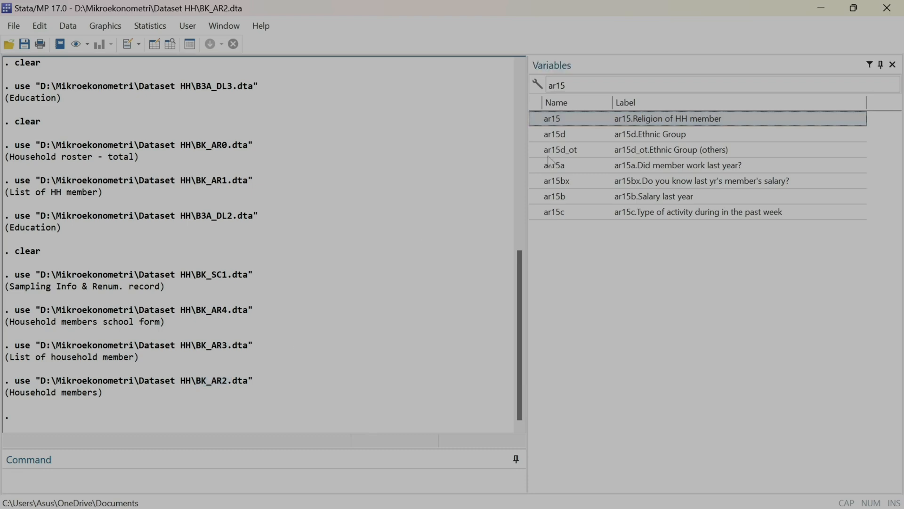
# Copy BK_AR2 from the Ethnic row's File cell into the religion row's File cell in the WPS document
pyautogui.click(819, 10)
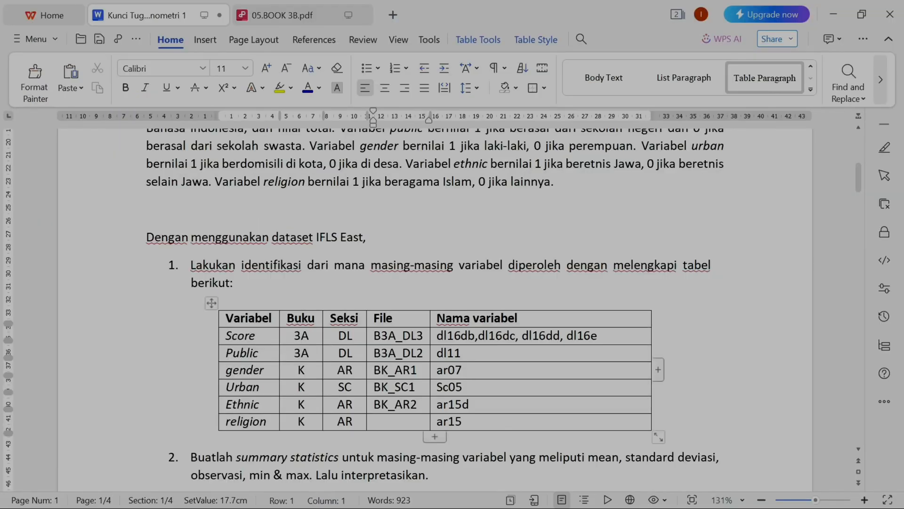
pyautogui.moveTo(417, 404); pyautogui.dragTo(375, 406)
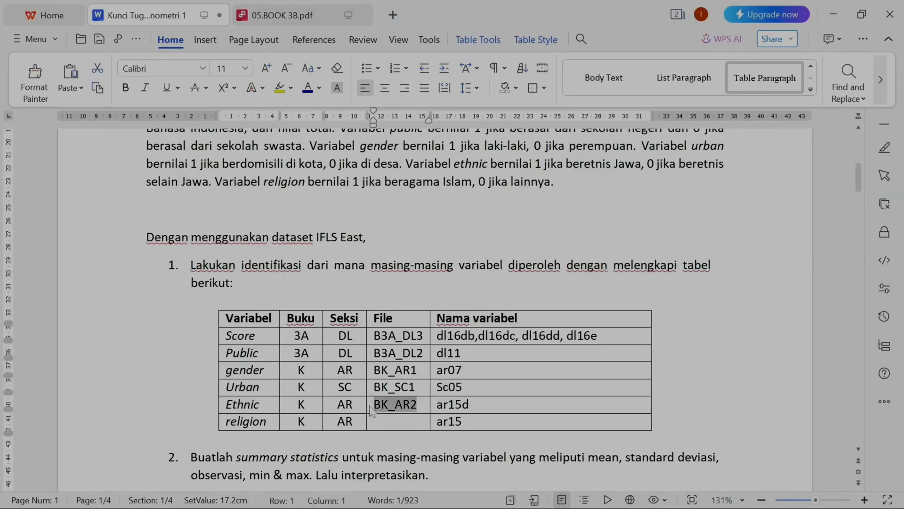
pyautogui.hotkey('ctrl', 'c')
pyautogui.click(376, 420)
pyautogui.hotkey('ctrl', 'v')
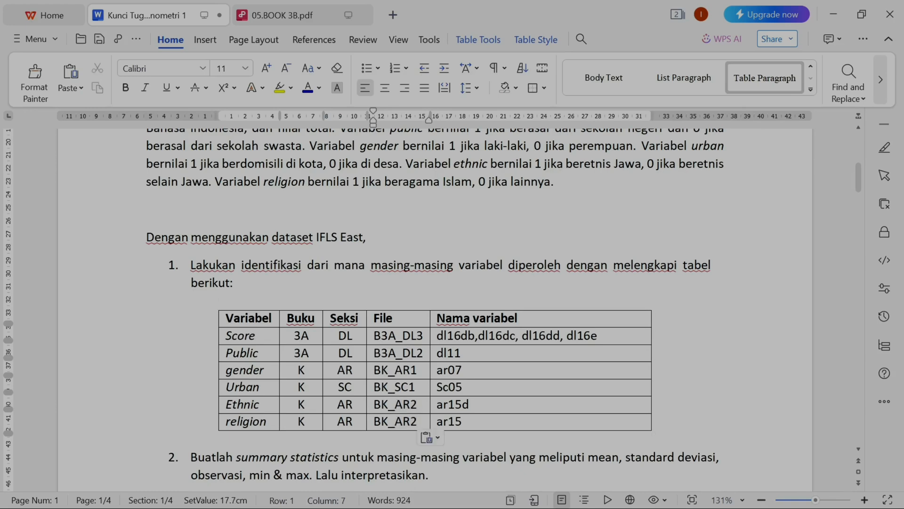
# Place the assignment document side by side with the answer key PDF in Edge and compare their variable source tables
pyautogui.press('super+Right')
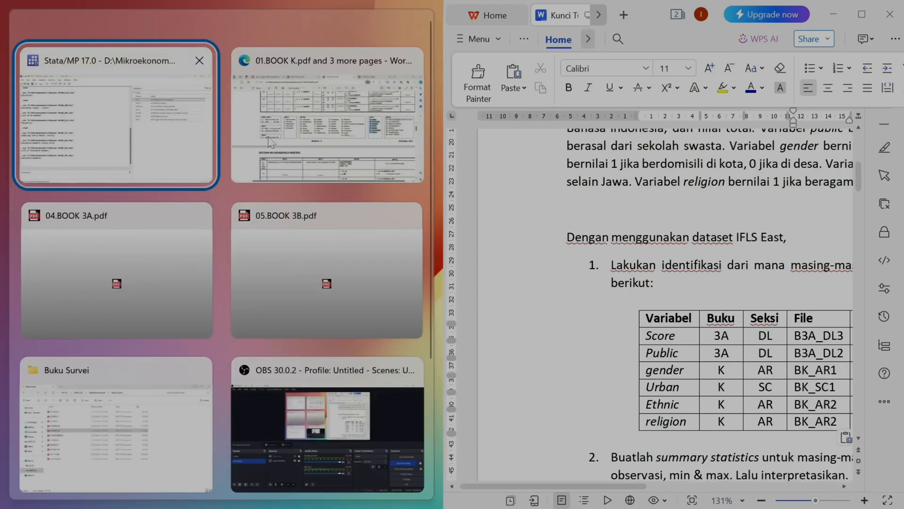
pyautogui.click(328, 134)
pyautogui.click(111, 18)
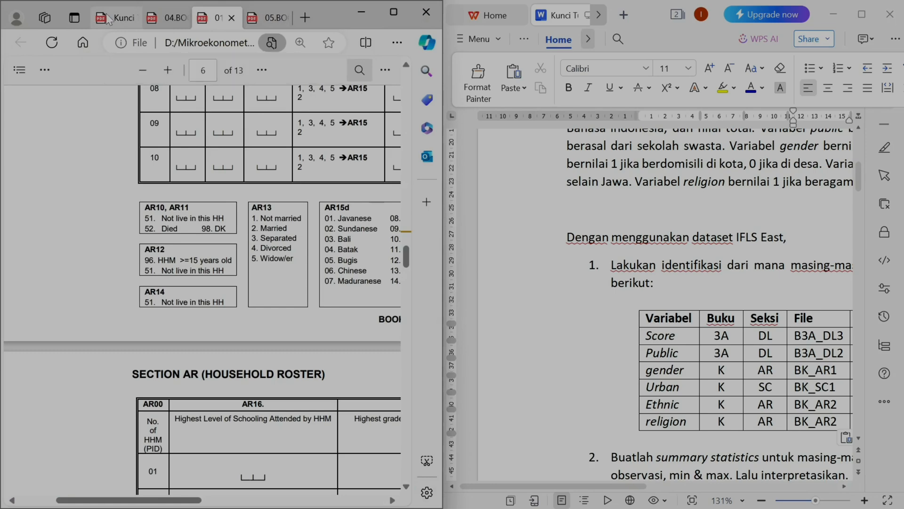
pyautogui.hscroll(5, 631, 304)
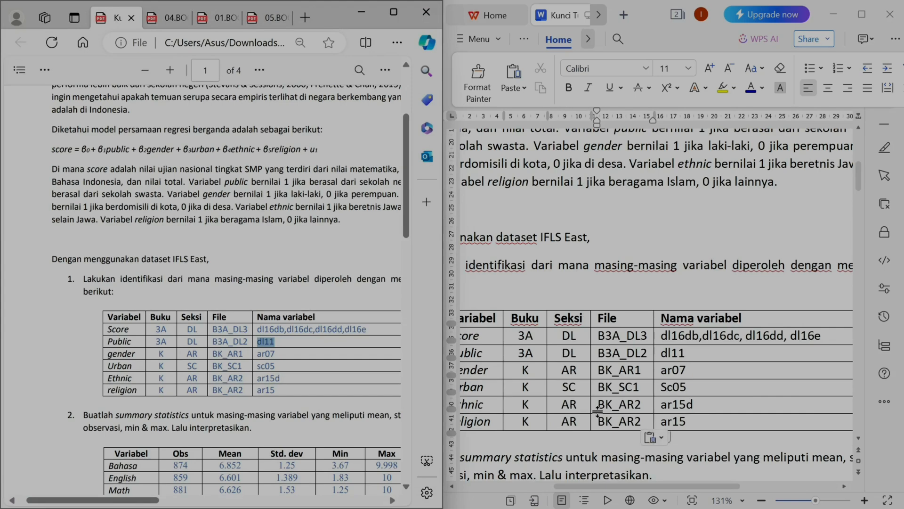
pyautogui.hscroll(-2, 650, 297)
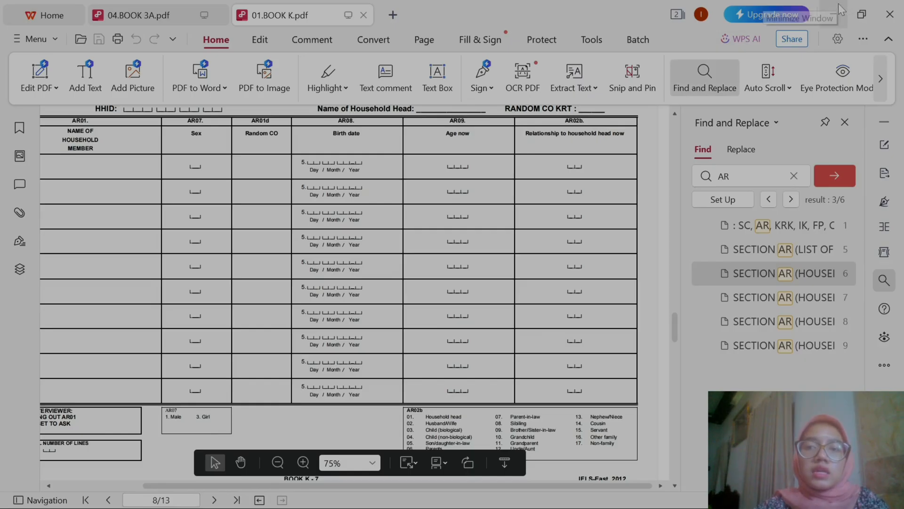
# Switch to the paired Stata and Do-file Editor windows and show the VARIABEL SCORE section of Do File Tugas 1.do
pyautogui.moveTo(652, 488)
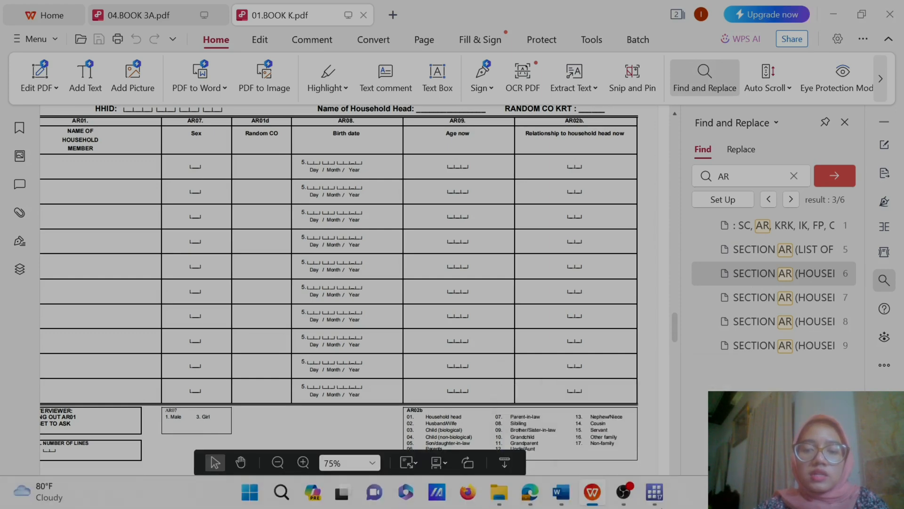
pyautogui.moveTo(645, 440)
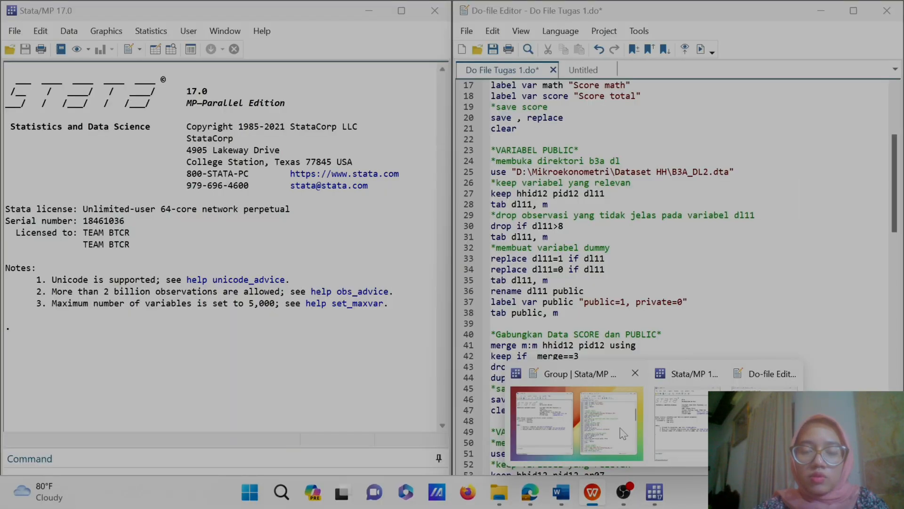
pyautogui.click(577, 414)
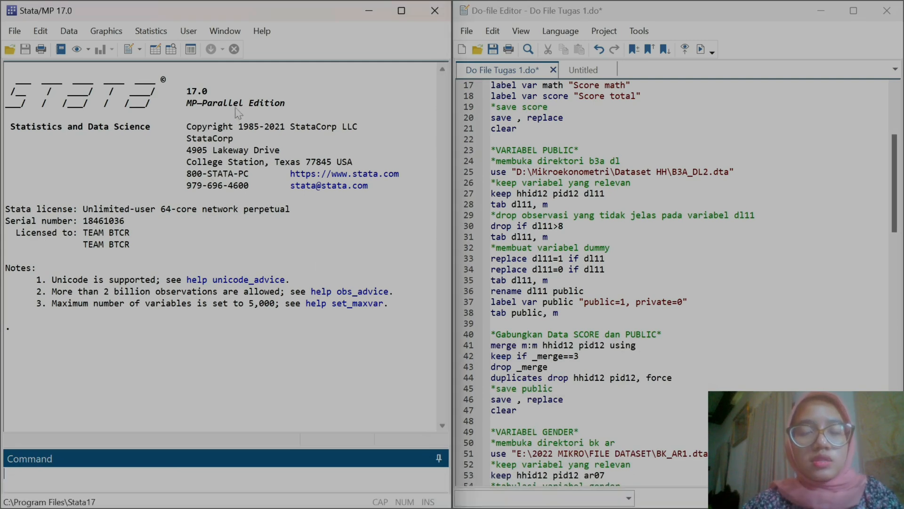
pyautogui.scroll(5, 674, 283)
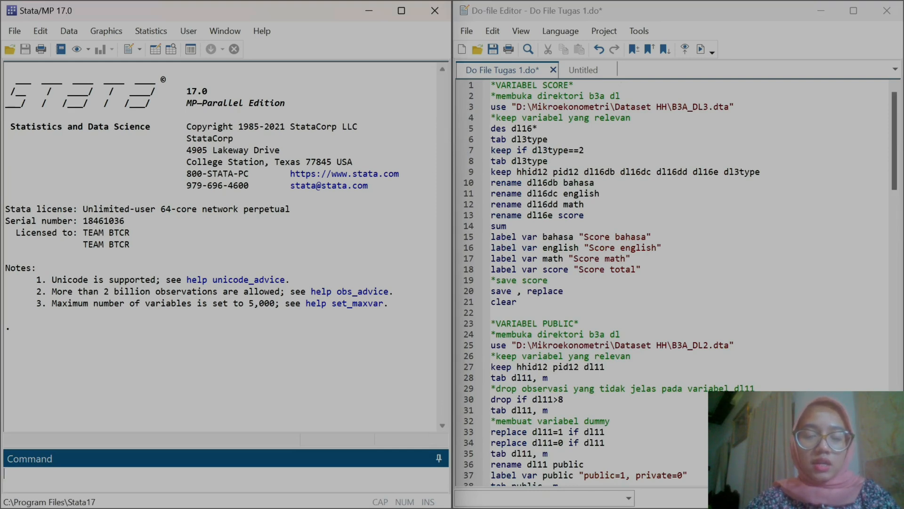
# Open the dataset B3A_DL3.dta from the Mikroekonometri\Dataset HH folder on drive D
pyautogui.click(15, 39)
pyautogui.click(36, 47)
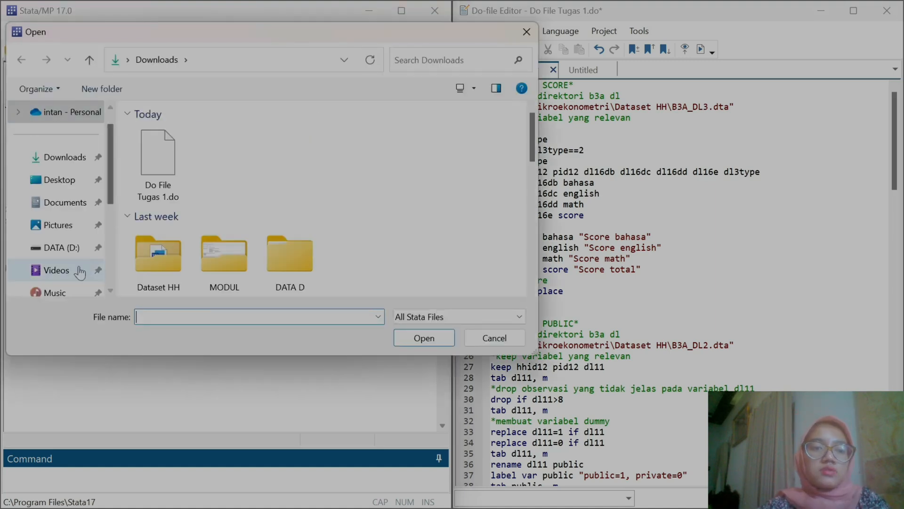
pyautogui.click(63, 249)
pyautogui.doubleClick(263, 186)
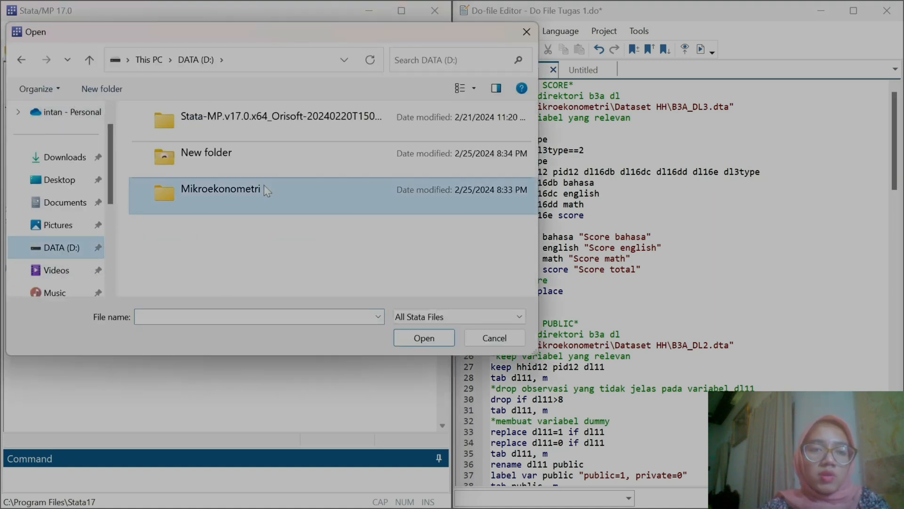
pyautogui.doubleClick(210, 157)
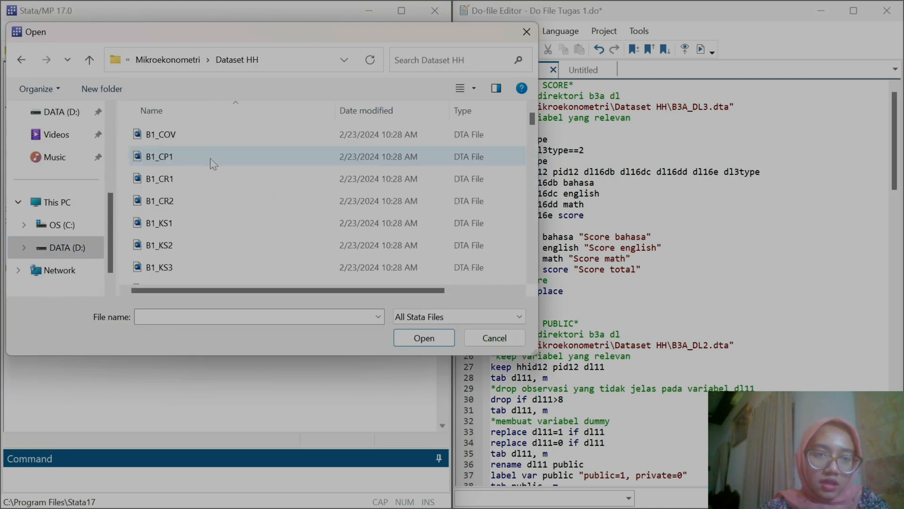
pyautogui.click(154, 322)
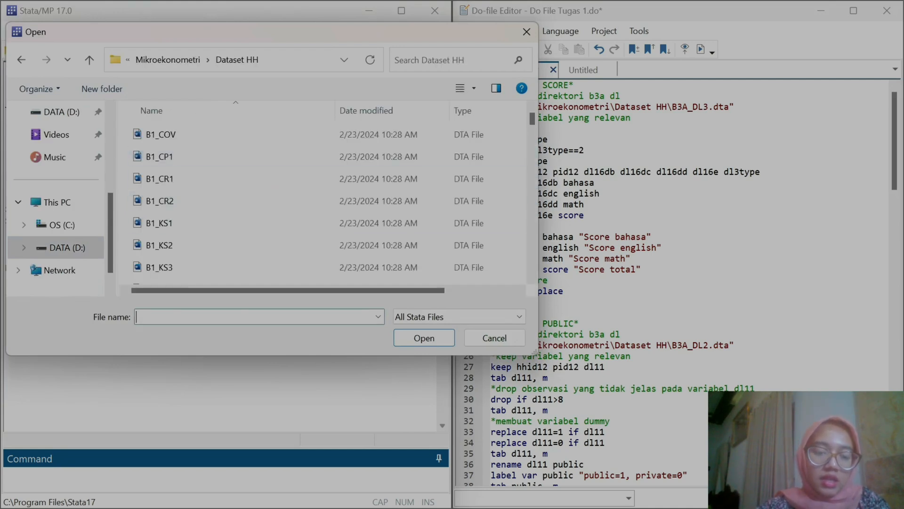
pyautogui.write('b3a')
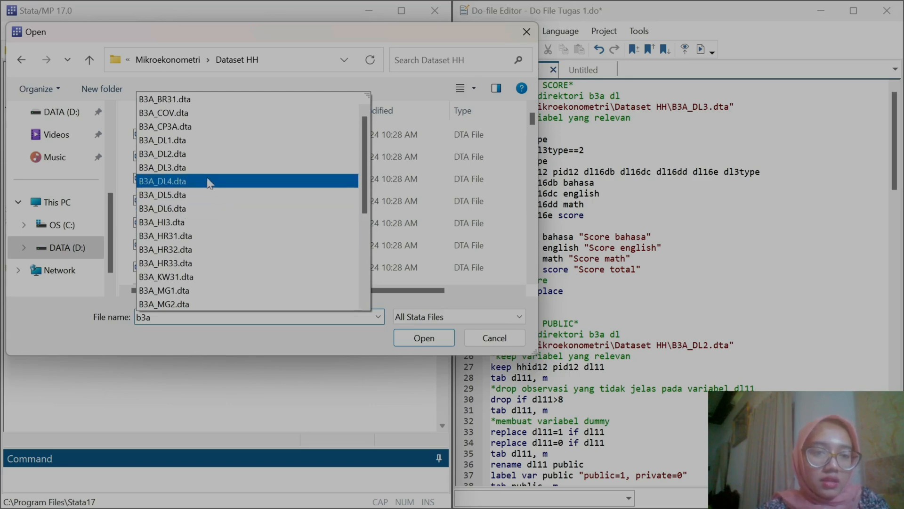
pyautogui.click(198, 173)
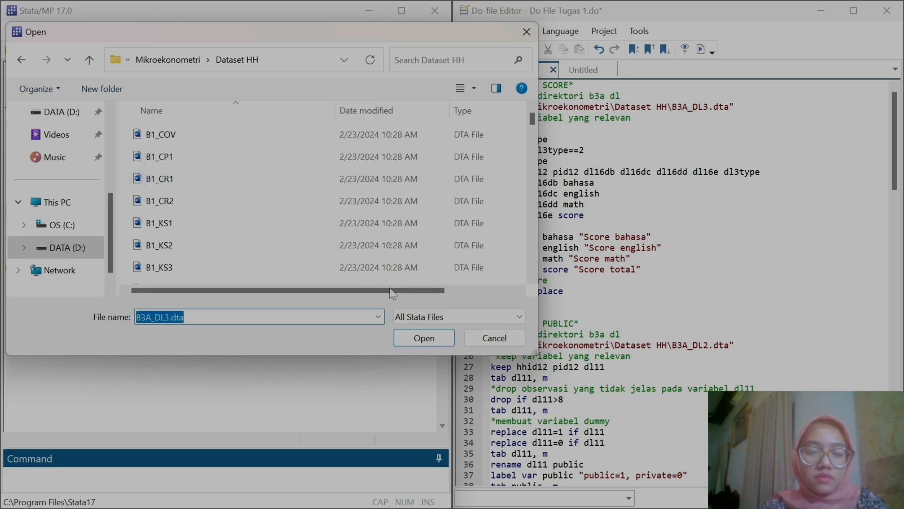
pyautogui.click(424, 338)
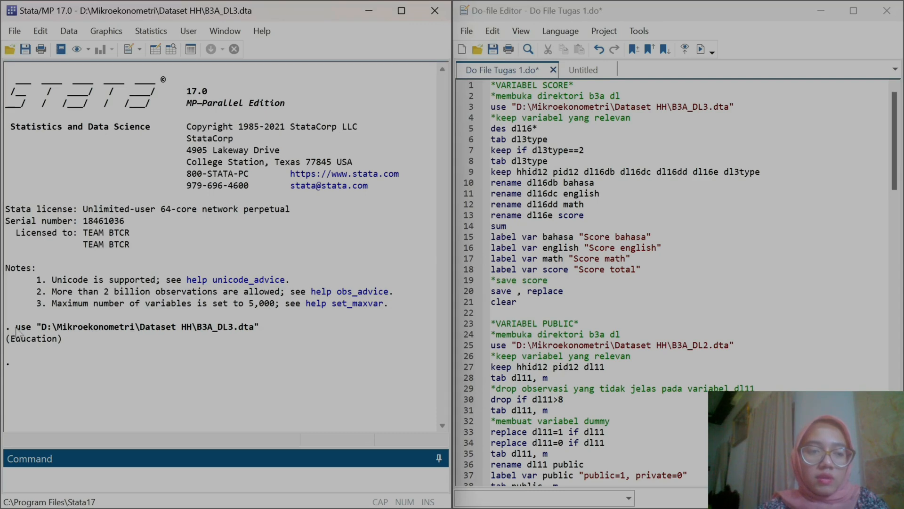
# Copy the executed use command for B3A_DL3.dta from the results into line 3 of the do-file
pyautogui.moveTo(16, 330); pyautogui.dragTo(274, 333)
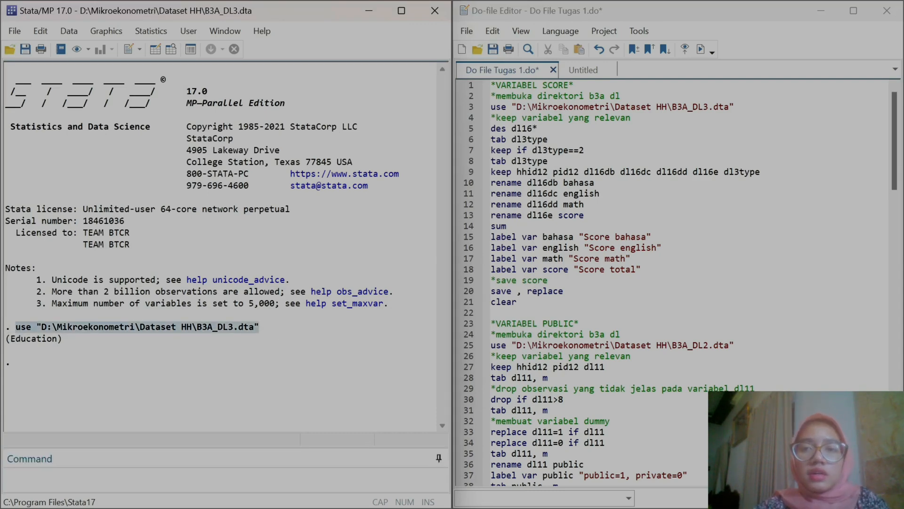
pyautogui.click(735, 106)
pyautogui.moveTo(735, 107); pyautogui.dragTo(491, 109)
pyautogui.press('End')
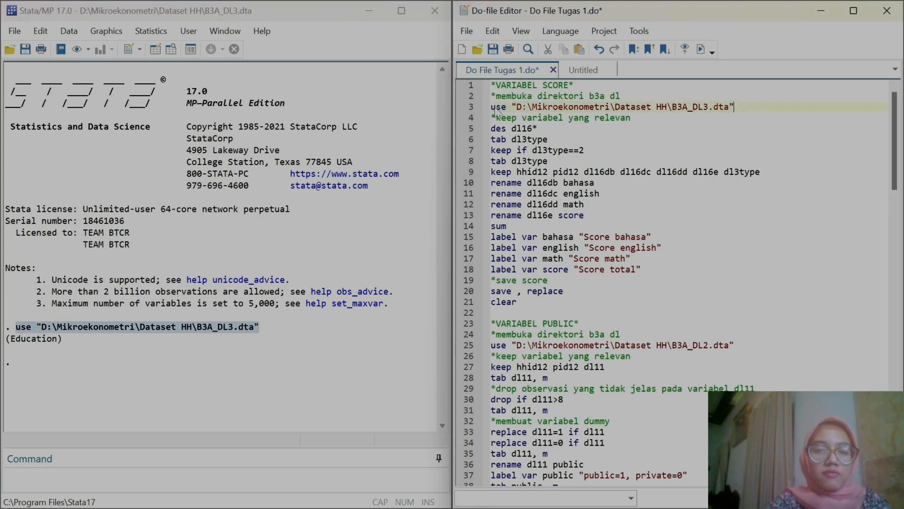
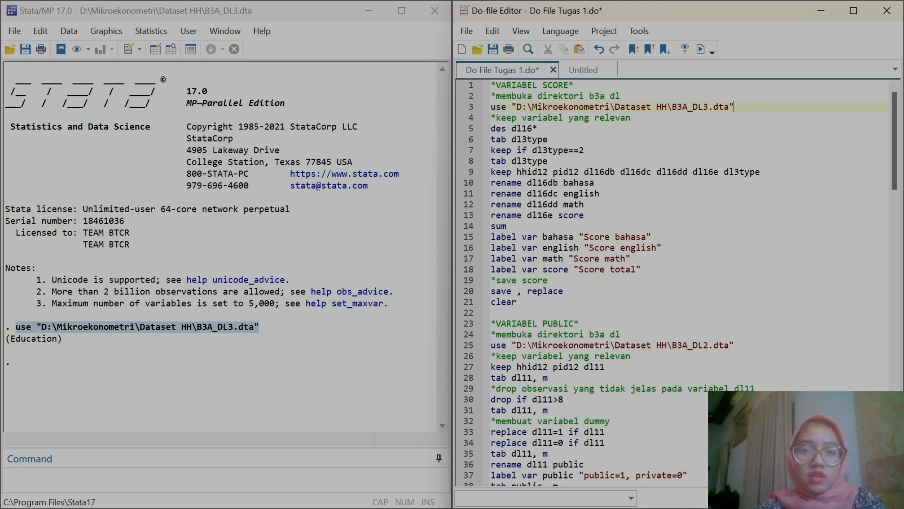
# Run only the des dl16* line of the do-file and review the listed dl16 variables and their labels
pyautogui.click(466, 130)
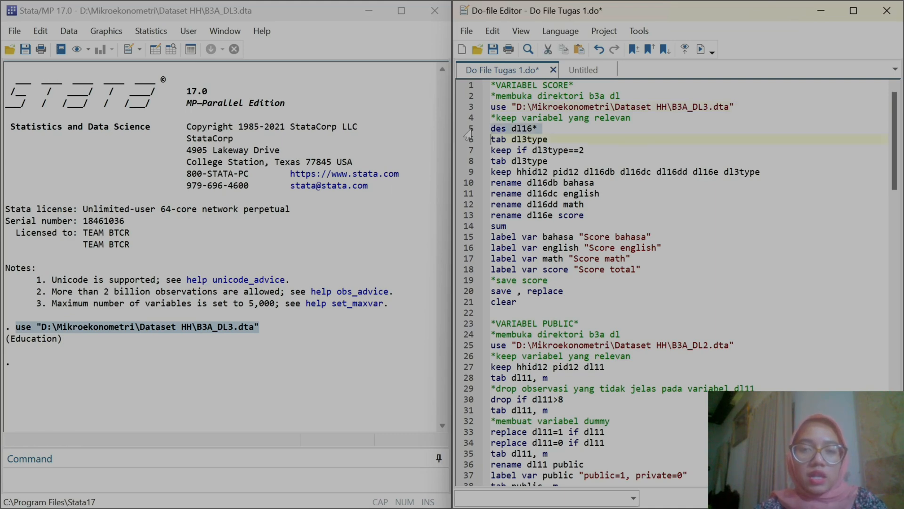
pyautogui.click(701, 49)
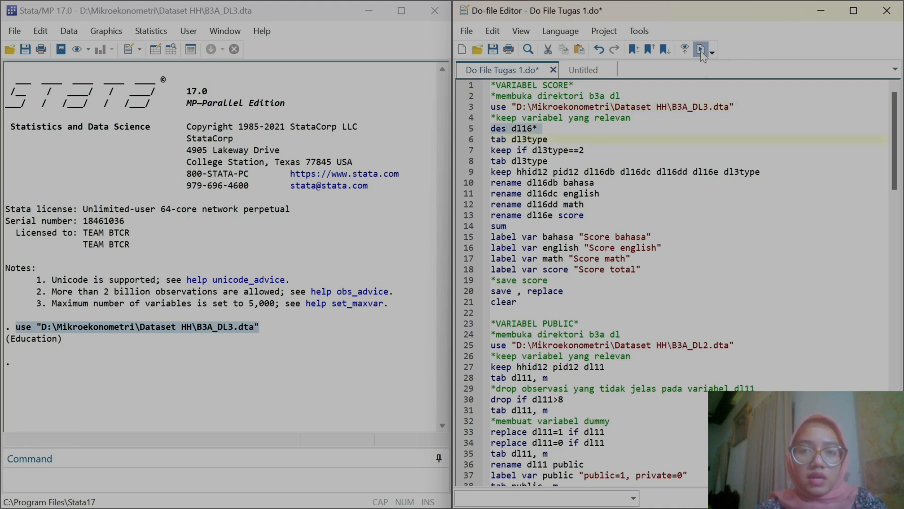
pyautogui.scroll(3, 288, 180)
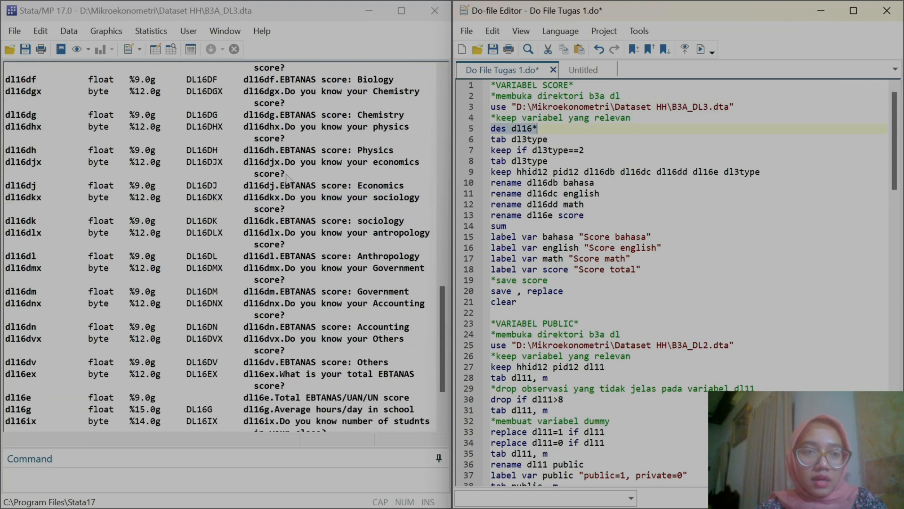
pyautogui.scroll(12, 288, 180)
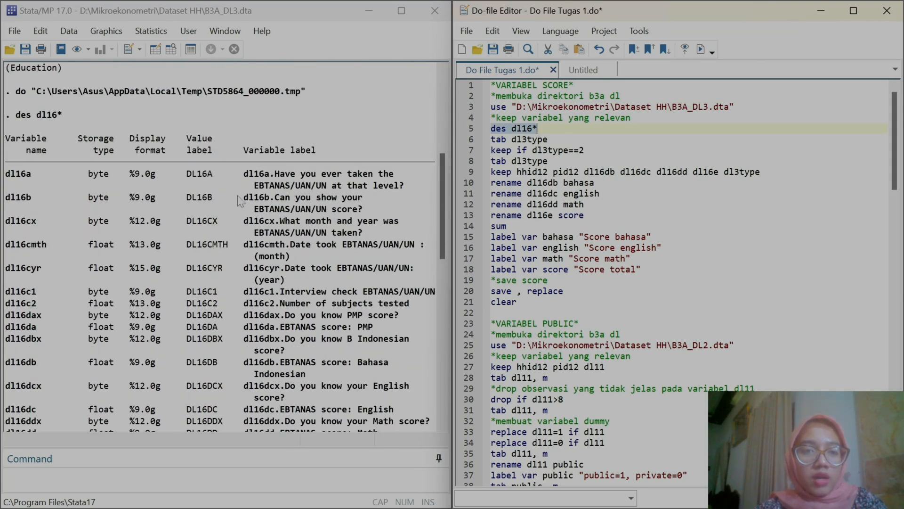
pyautogui.scroll(-1, 146, 204)
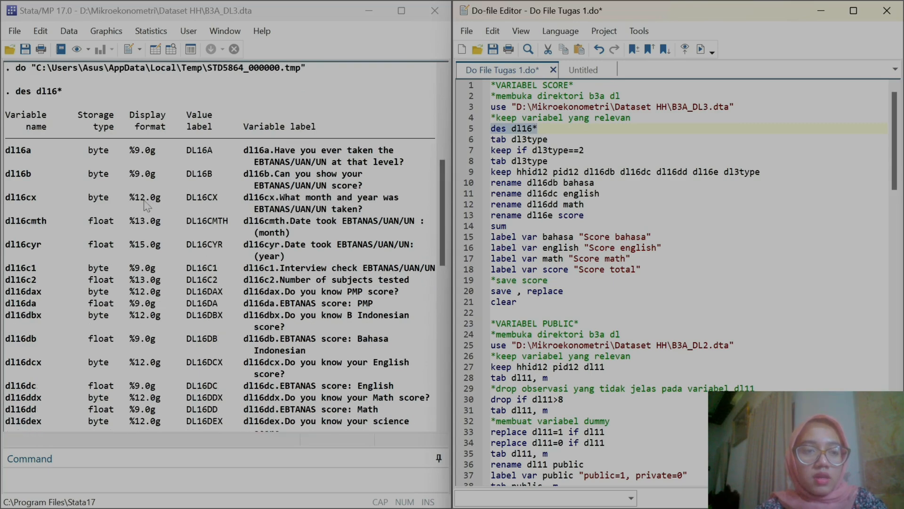
pyautogui.scroll(-8, 146, 204)
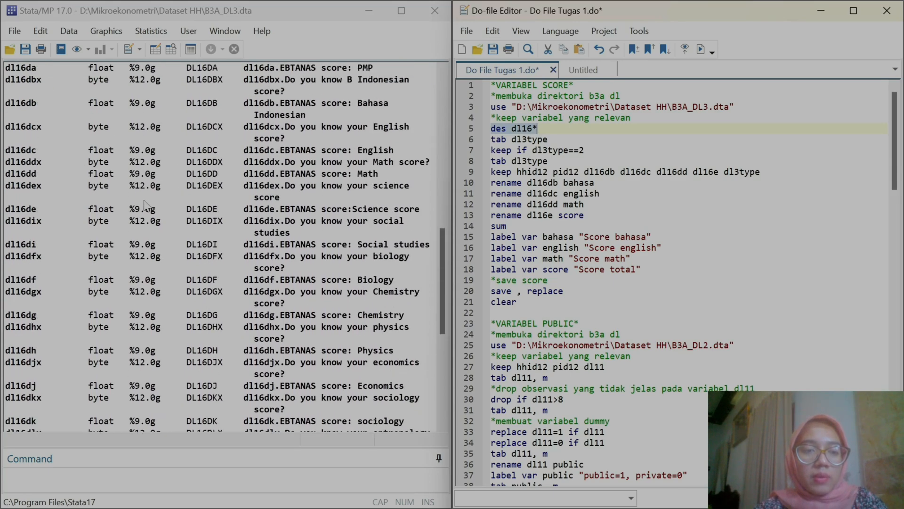
pyautogui.scroll(12, 146, 204)
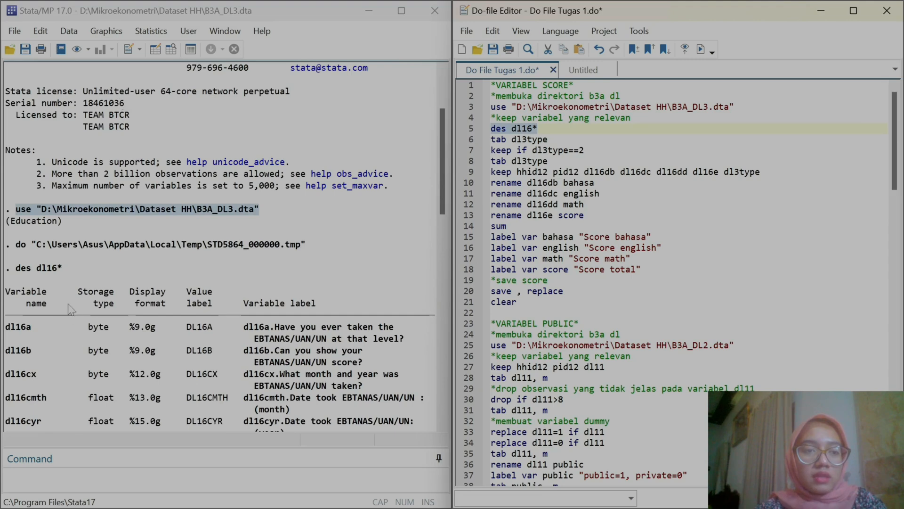
pyautogui.click(66, 271)
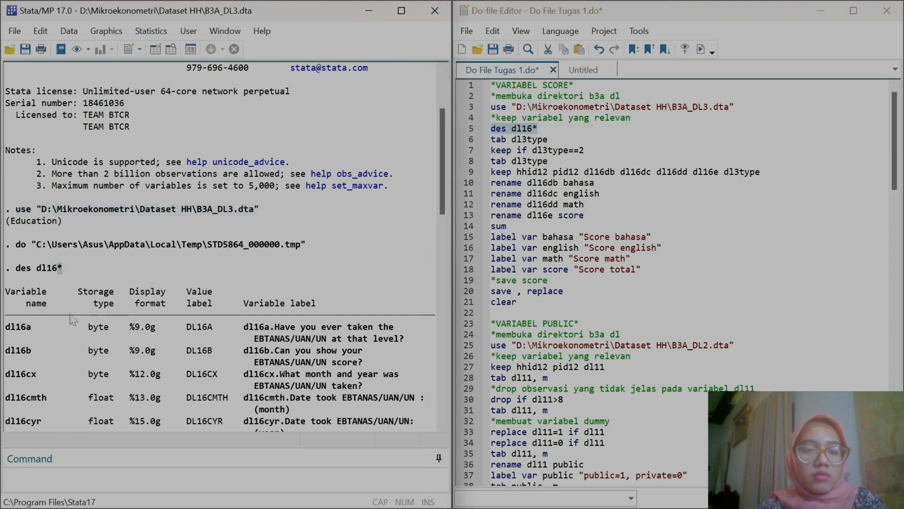
pyautogui.scroll(-1, 64, 331)
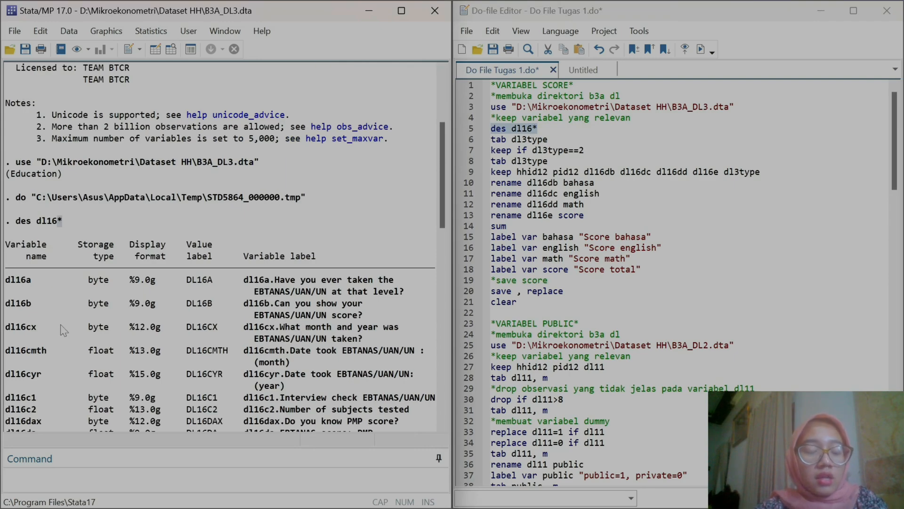
pyautogui.scroll(-14, 64, 331)
pyautogui.scroll(-5, 64, 330)
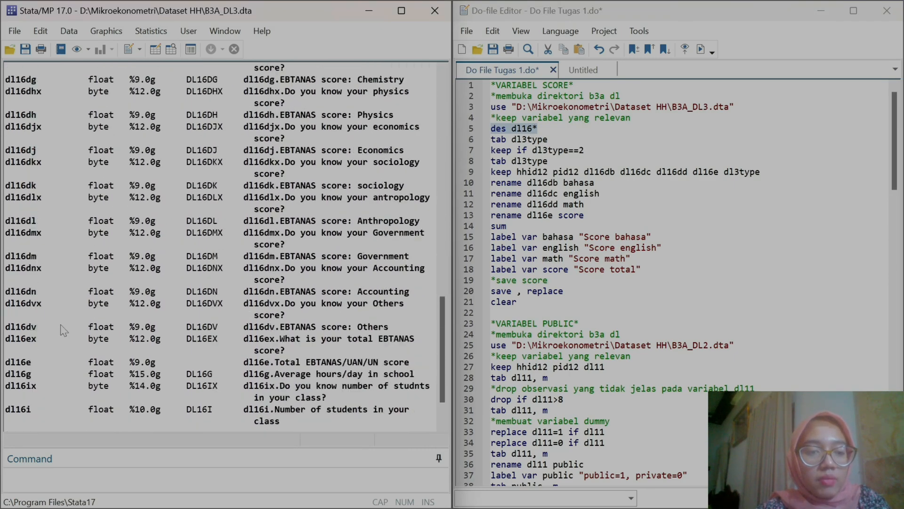
pyautogui.scroll(20, 308, 212)
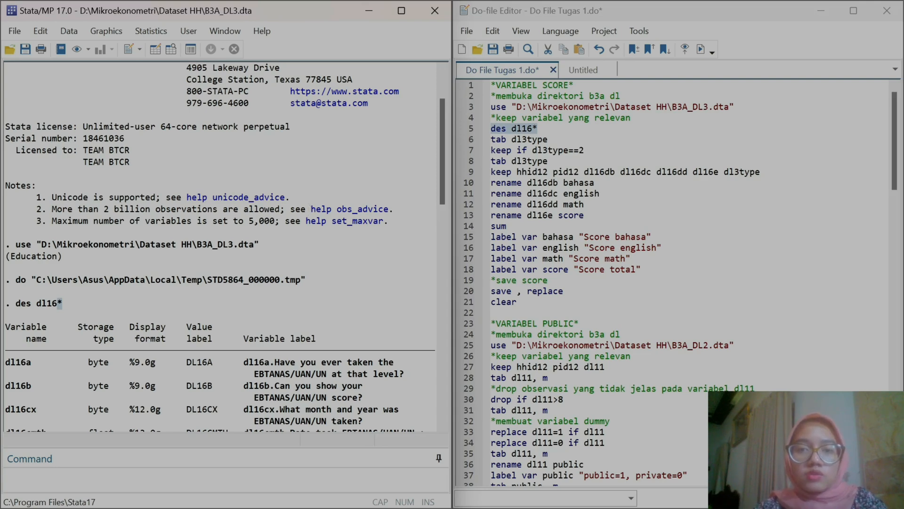
# Add the comment line "*membtasi SMP" between des dl16* and the first tab dl3type in the do-file
pyautogui.click(548, 139)
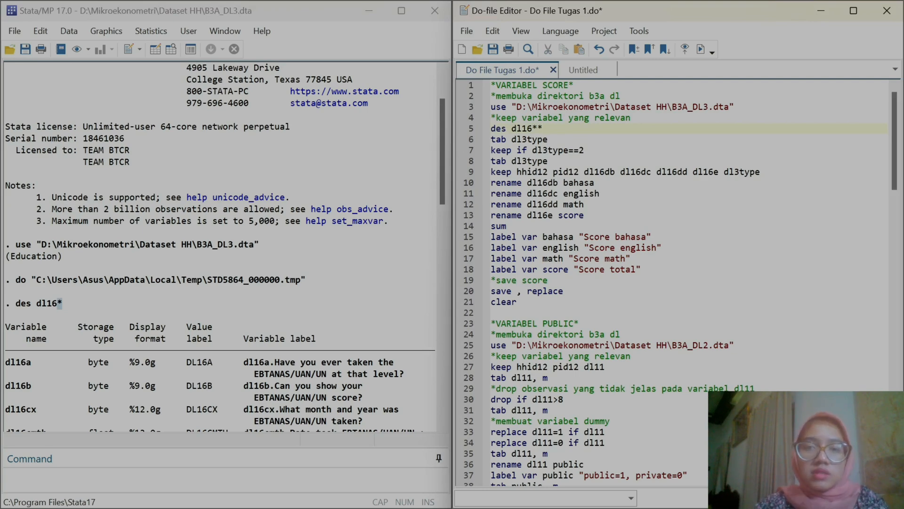
pyautogui.press('BackSpace')
pyautogui.press('Return')
pyautogui.write('*')
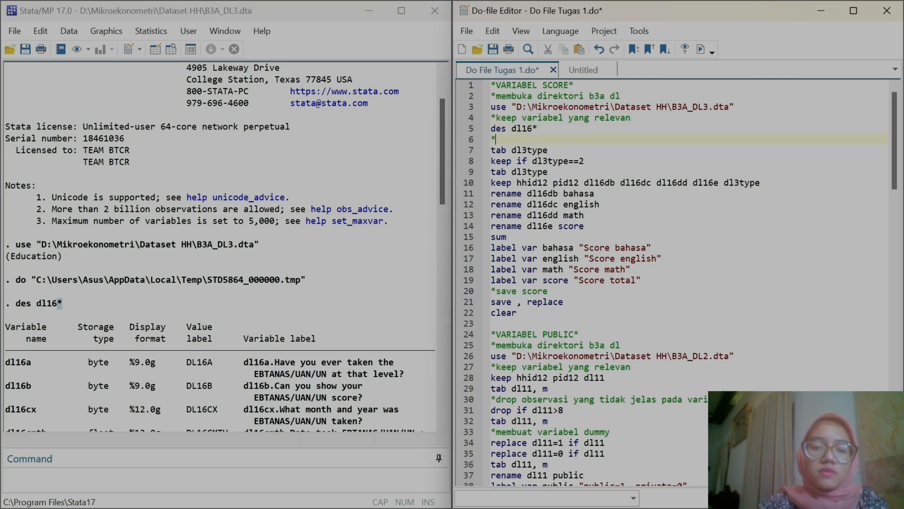
pyautogui.write('membtasi ')
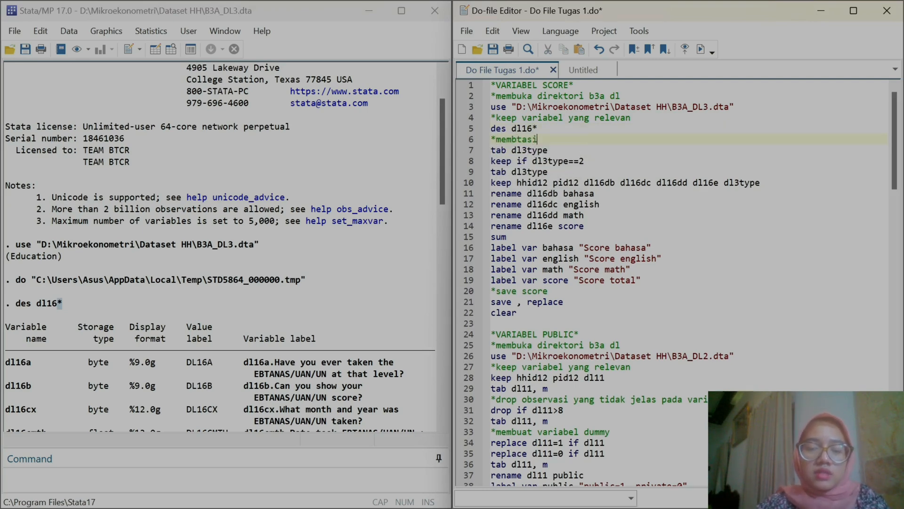
pyautogui.write('SMP')
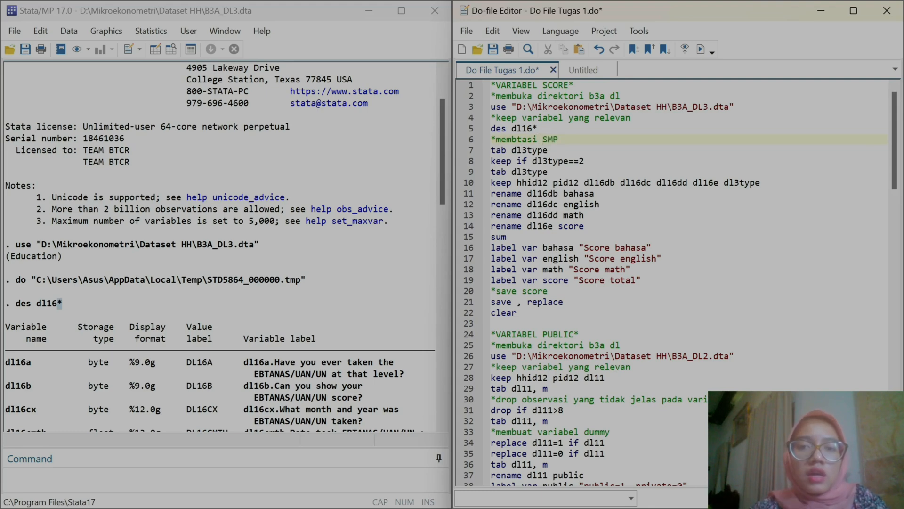
# Run the first tab dl3type line and examine the schooling level codes in the frequency table
pyautogui.click(463, 152)
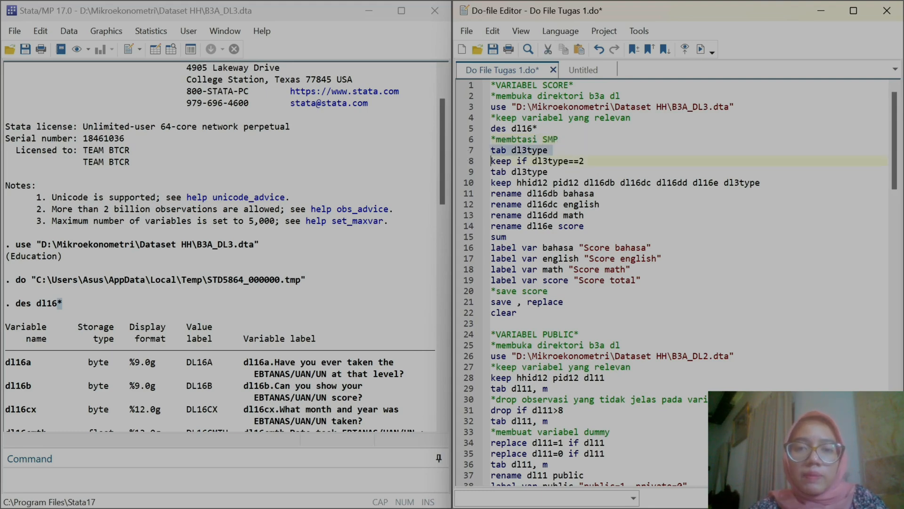
pyautogui.click(700, 49)
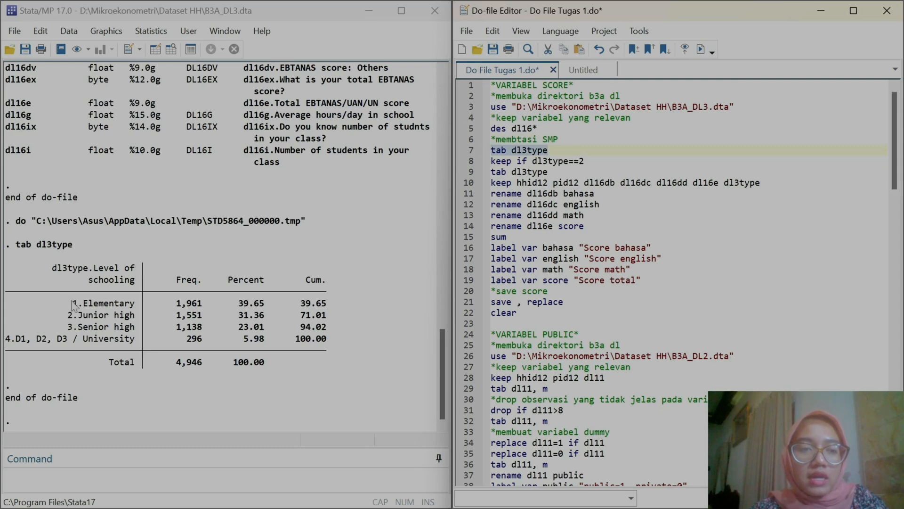
pyautogui.moveTo(70, 302); pyautogui.dragTo(137, 346)
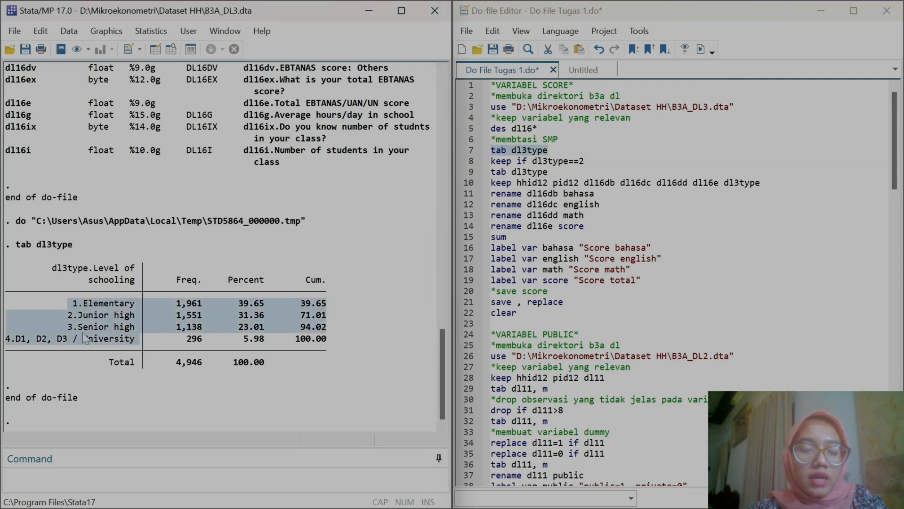
# Restrict the data to junior high by running keep if dl3type==2, and check it with the following tab dl3type line
pyautogui.click(468, 166)
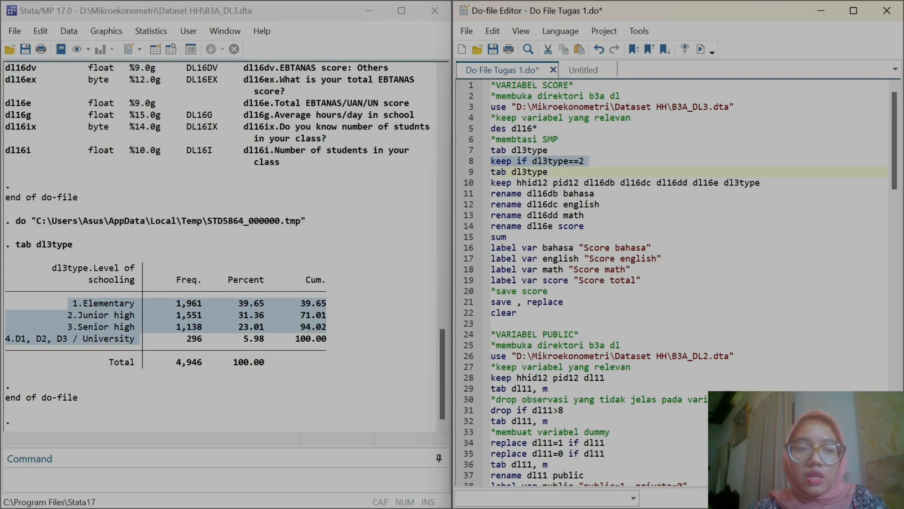
pyautogui.click(700, 49)
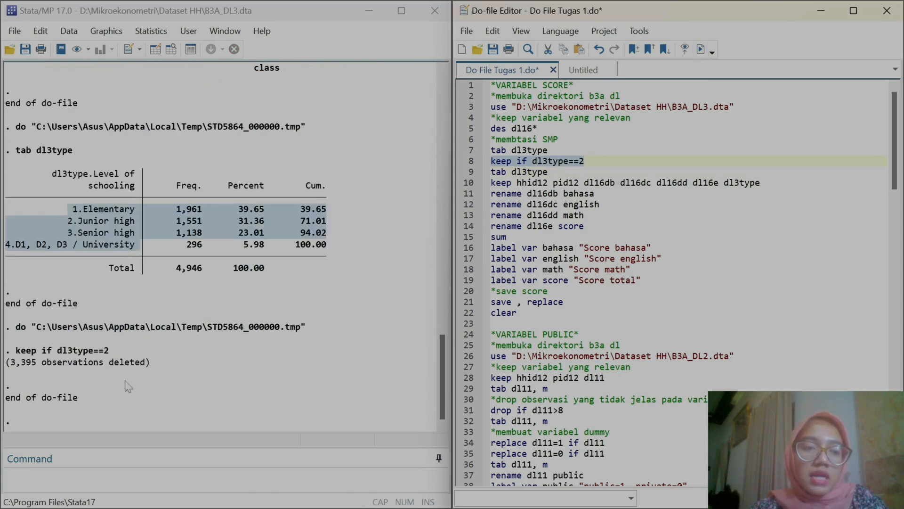
pyautogui.click(472, 173)
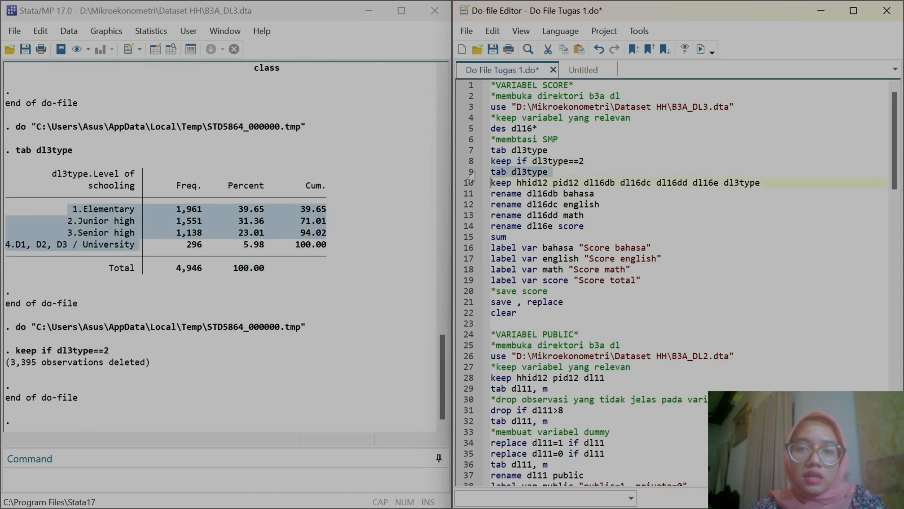
pyautogui.click(701, 48)
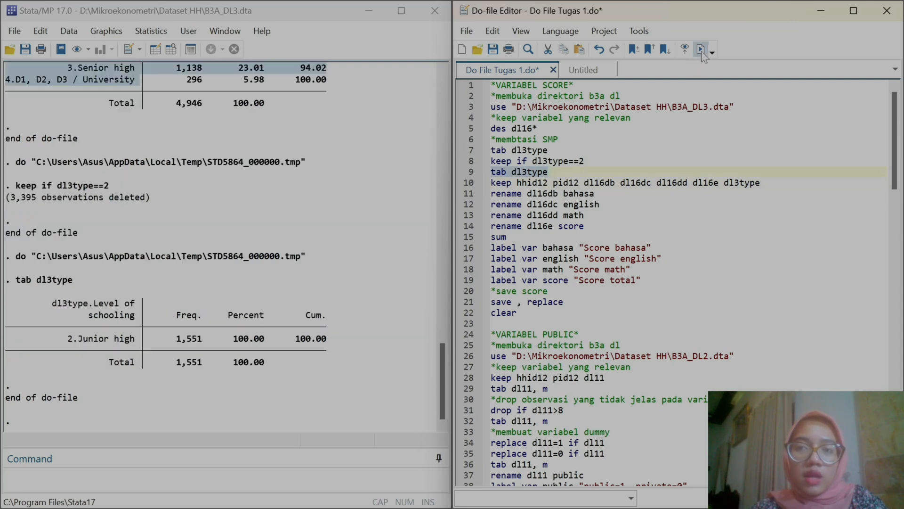
pyautogui.click(53, 307)
pyautogui.moveTo(53, 307); pyautogui.dragTo(137, 348)
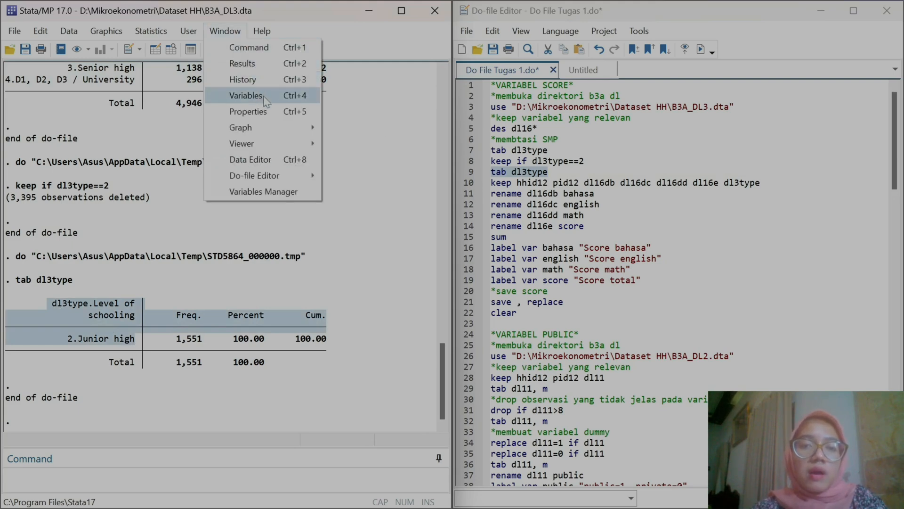
# Show the Variables window and look through the list for the ID, schooling level and dl16 score variables
pyautogui.click(264, 95)
pyautogui.scroll(-8, 358, 421)
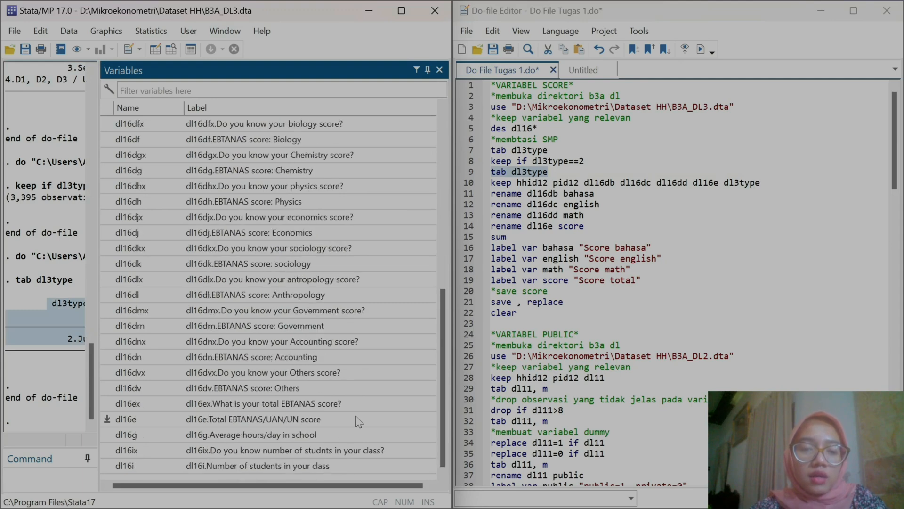
pyautogui.scroll(8, 359, 422)
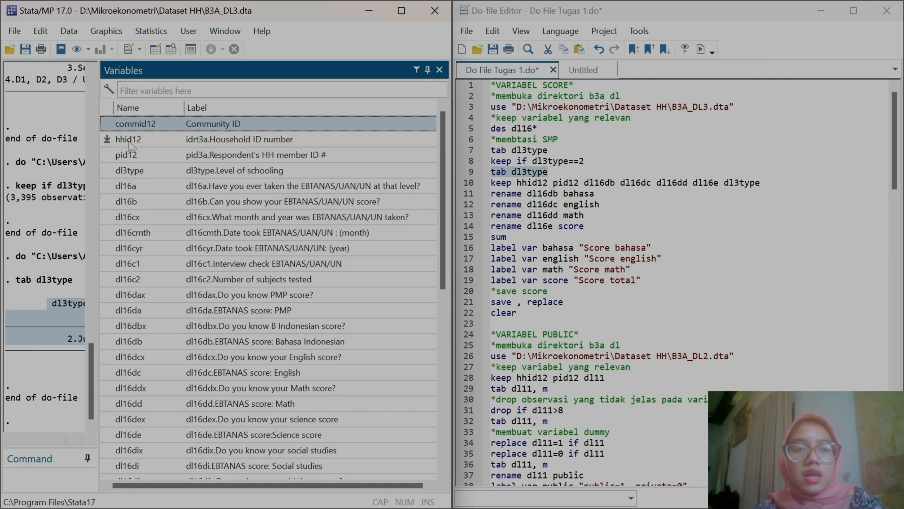
# Run the line keeping only hhid12, pid12, dl16db, dl16dc, dl16dd, dl16e and dl3type, and check the remaining variables in the Variables window
pyautogui.click(440, 69)
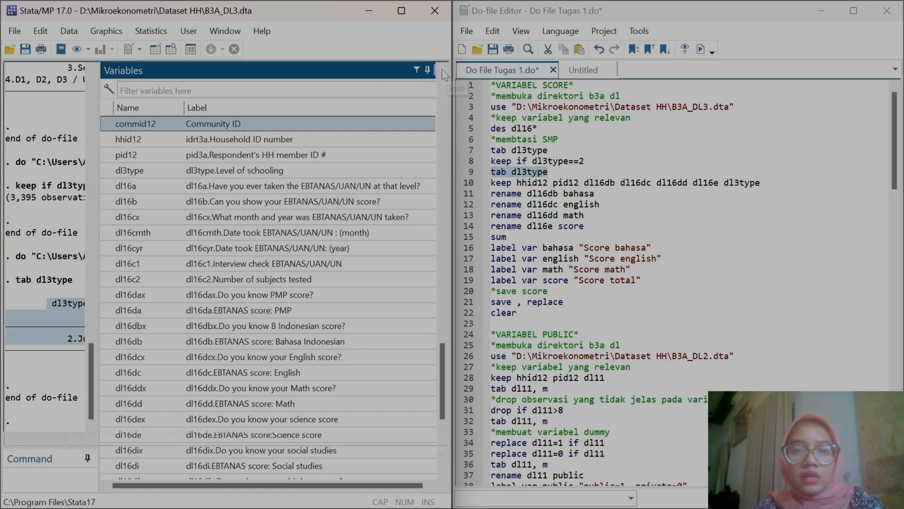
pyautogui.click(461, 185)
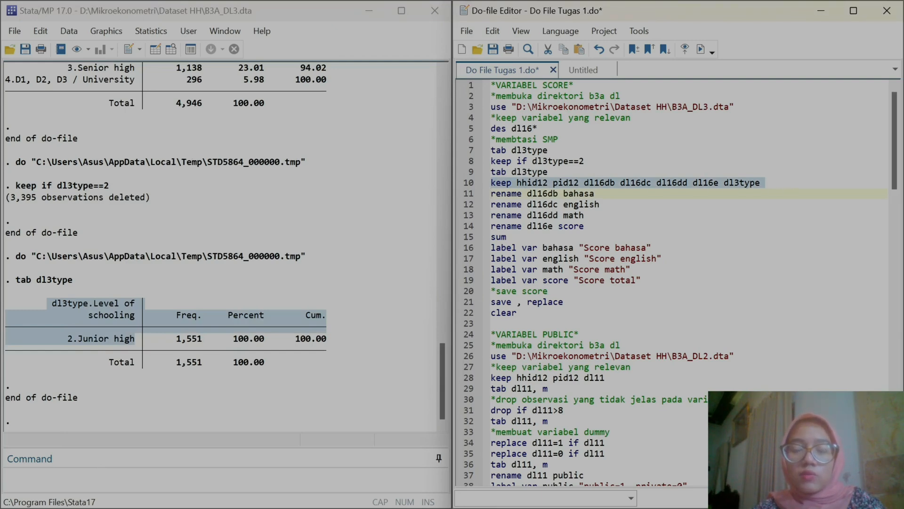
pyautogui.click(700, 49)
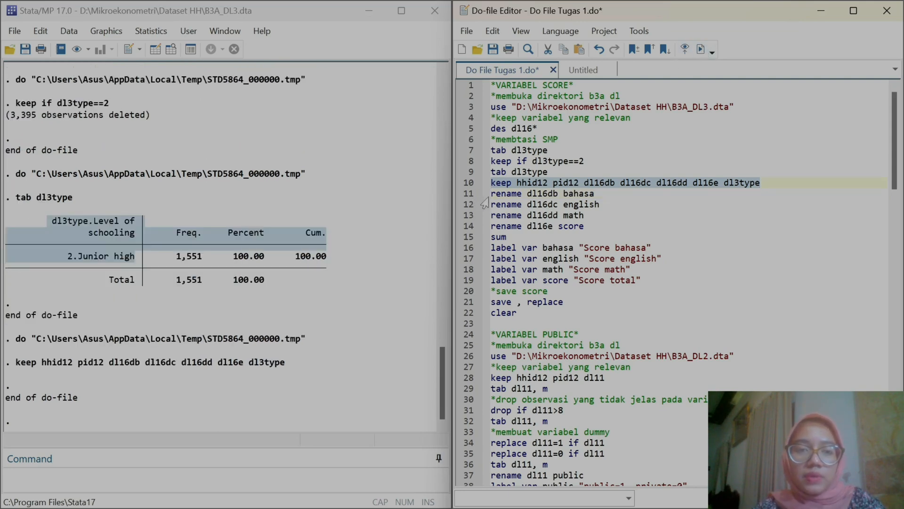
pyautogui.click(226, 31)
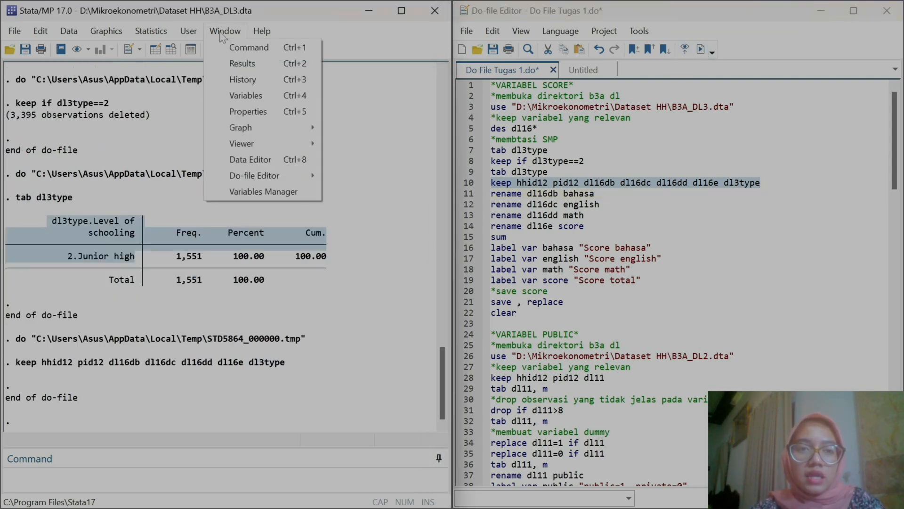
pyautogui.click(246, 95)
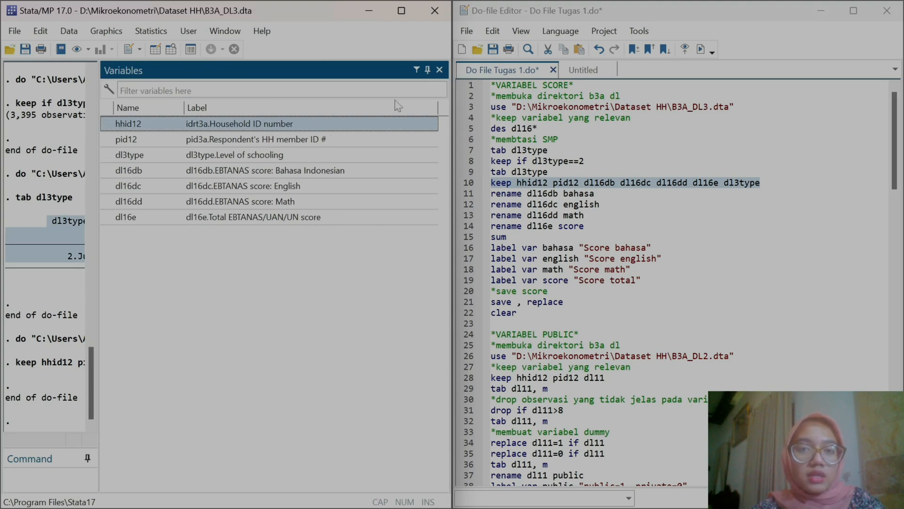
pyautogui.click(440, 69)
# Run the four rename lines for bahasa, english, math and score, and summarize the dataset with the sum line
pyautogui.moveTo(590, 226); pyautogui.dragTo(491, 194)
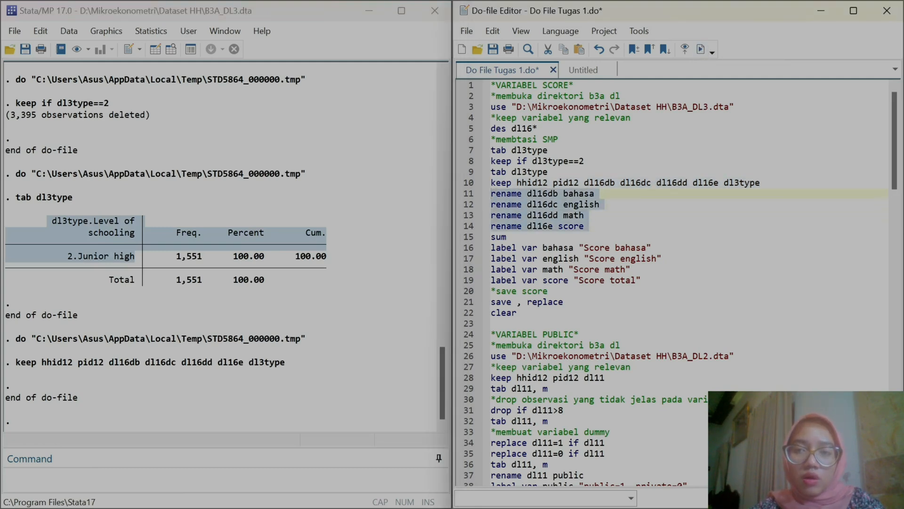
pyautogui.click(702, 50)
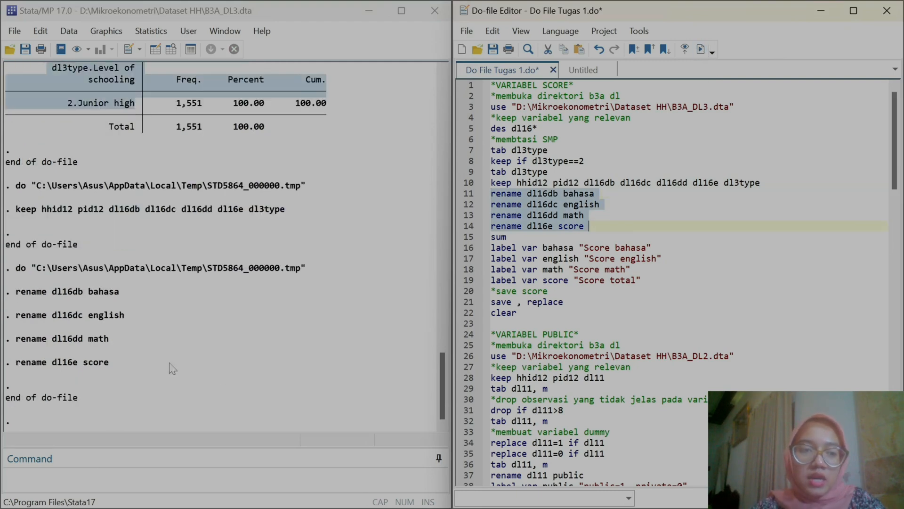
pyautogui.click(469, 237)
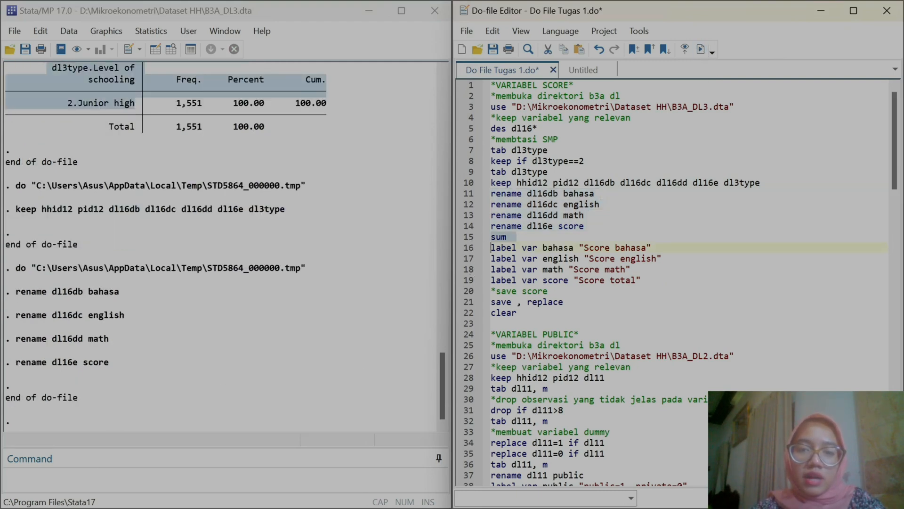
pyautogui.click(701, 49)
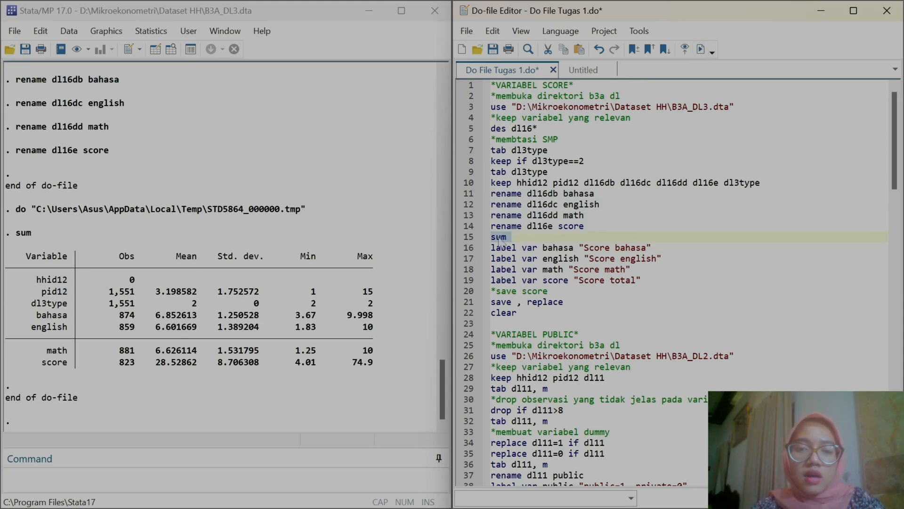
# Run the four label var lines that label bahasa, english, math and score as "Score bahasa", "Score english", "Score math" and "Score total"
pyautogui.click(640, 280)
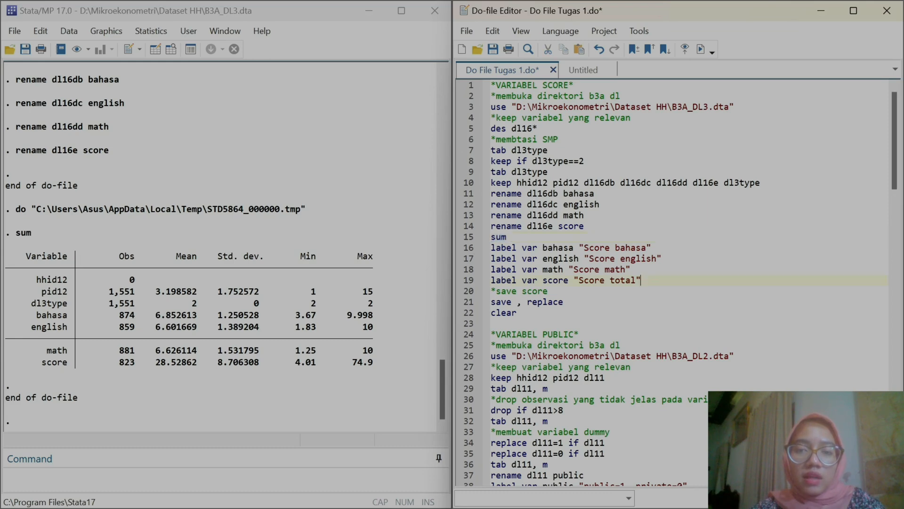
pyautogui.moveTo(641, 280); pyautogui.dragTo(492, 247)
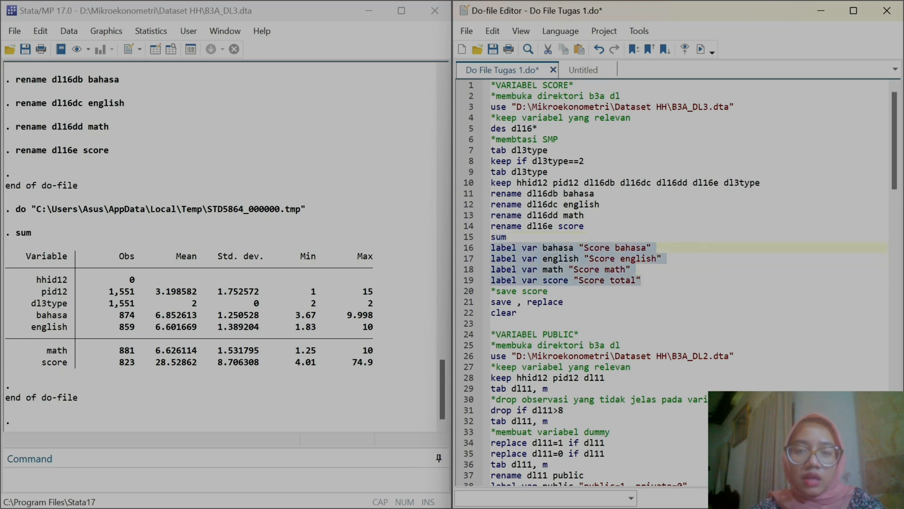
pyautogui.click(702, 48)
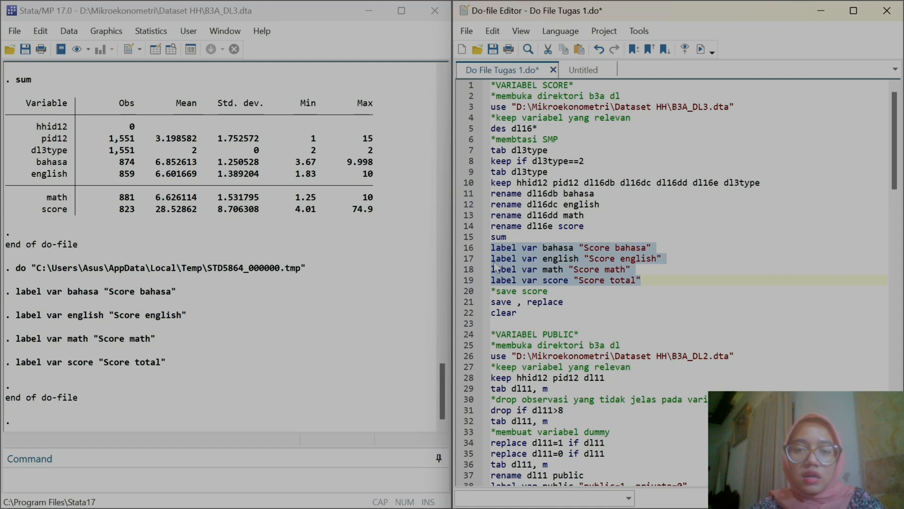
# Save the dataset as a new Stata data file named "Studi Kasus 1" in the D:\Mikroekonometri folder
pyautogui.click(17, 33)
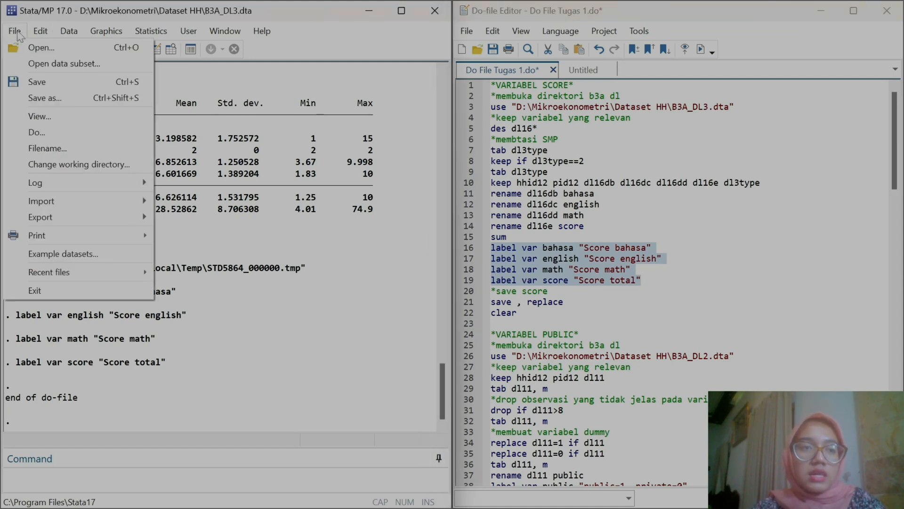
pyautogui.click(72, 98)
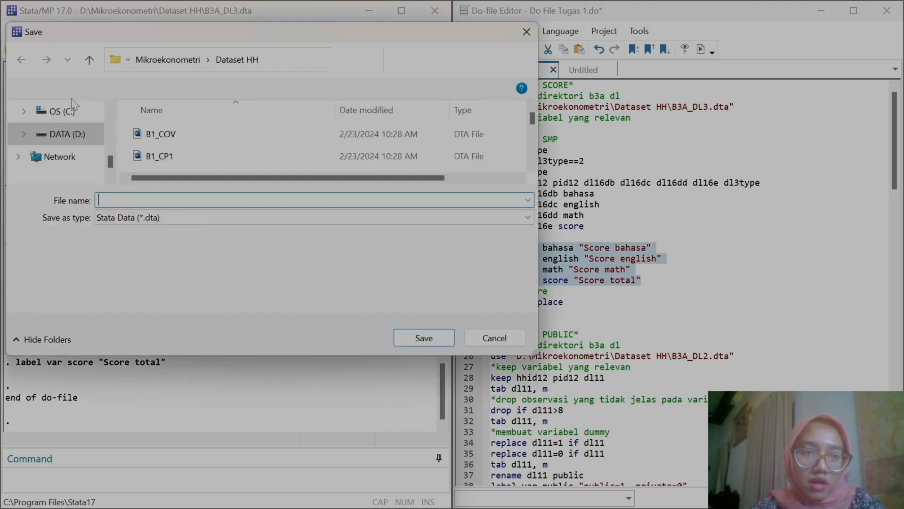
pyautogui.click(85, 136)
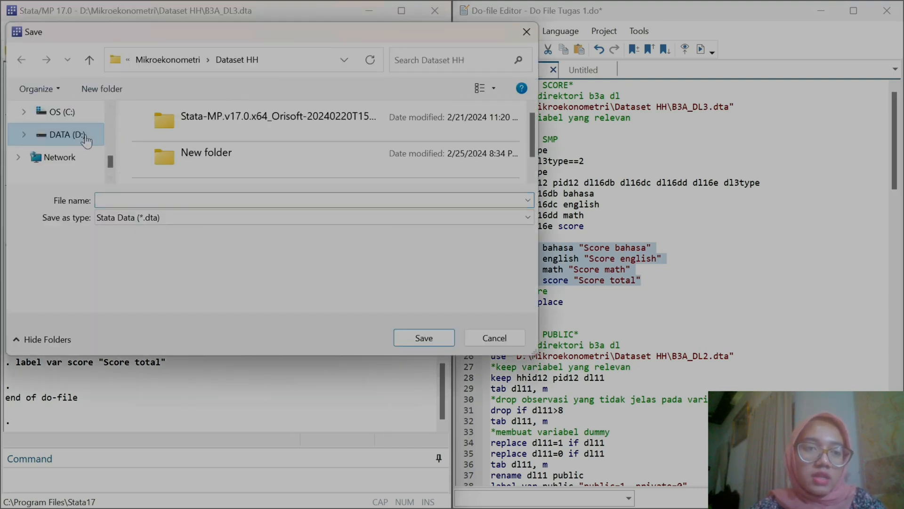
pyautogui.scroll(-1, 195, 160)
pyautogui.doubleClick(203, 161)
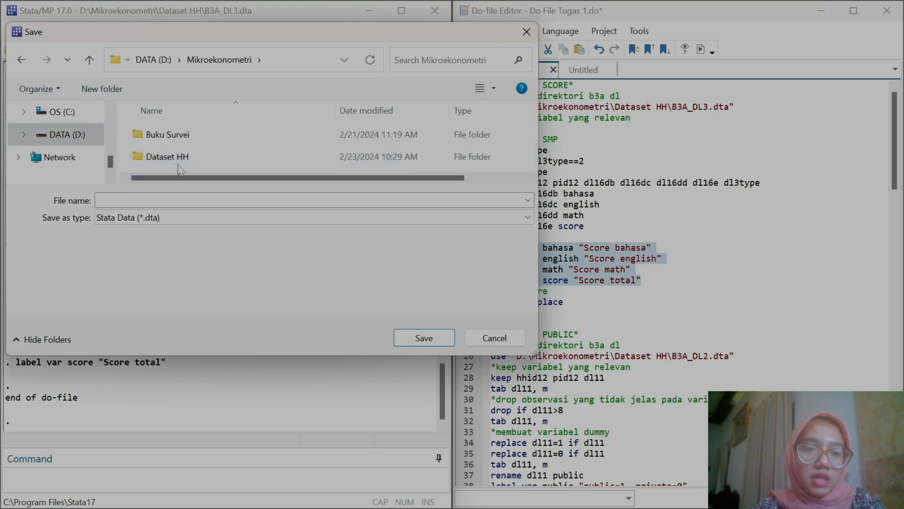
pyautogui.write('S')
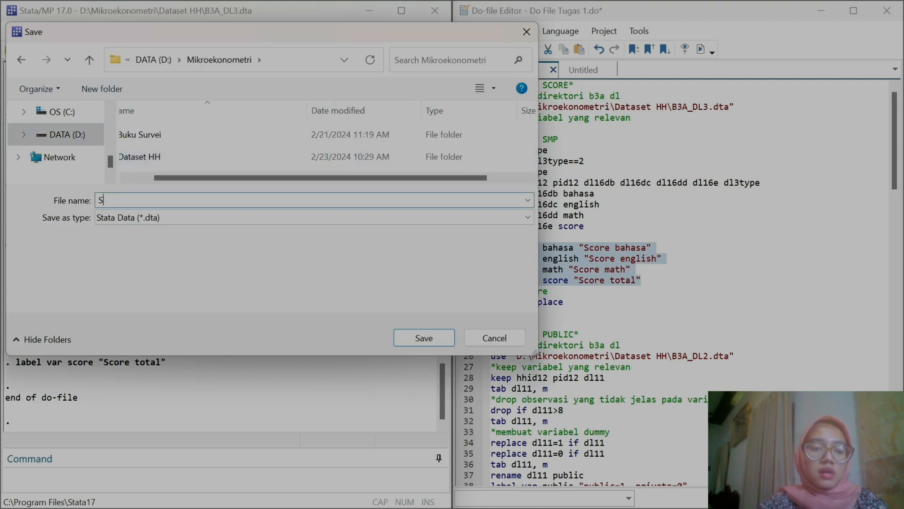
pyautogui.write('tudi Kasus 1')
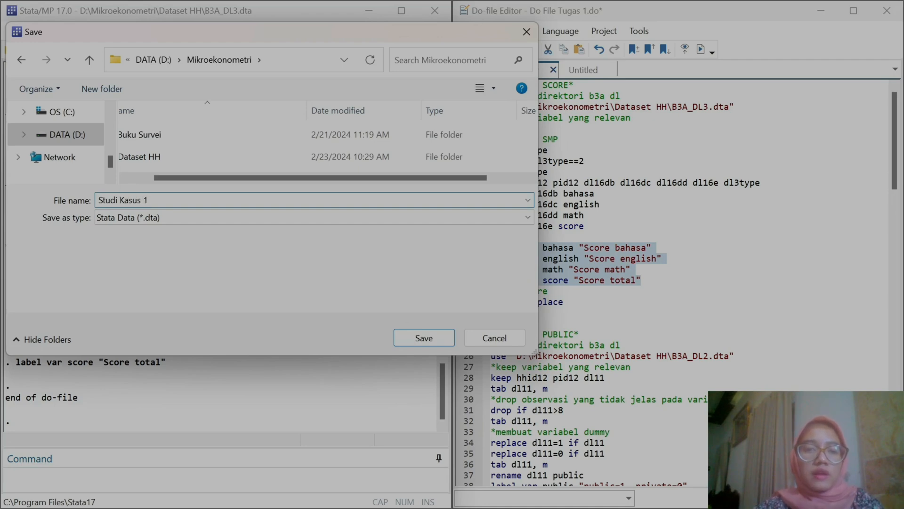
pyautogui.press('Return')
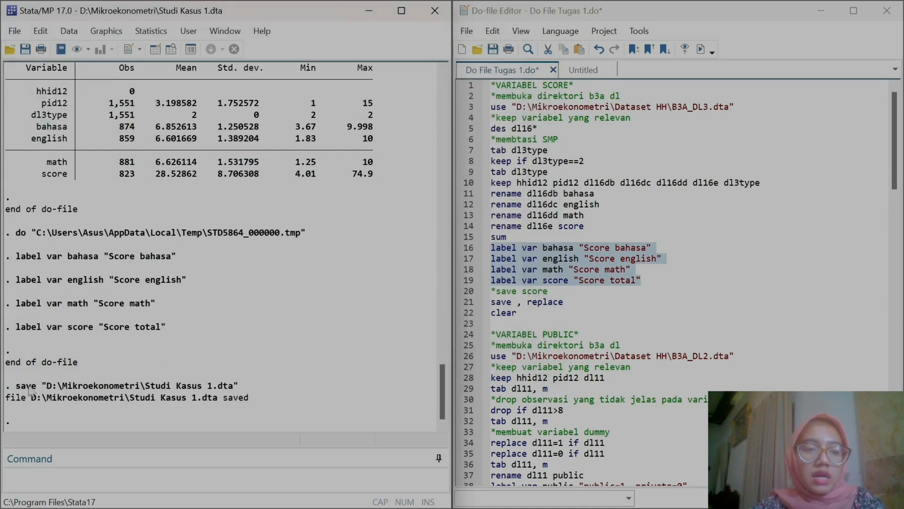
# Copy the path "D:\Mikroekonometri\Studi Kasus 1.dta" from the Results output into the do-file's save line, before the replace option
pyautogui.moveTo(40, 383); pyautogui.dragTo(255, 388)
pyautogui.hotkey('ctrl', 'c')
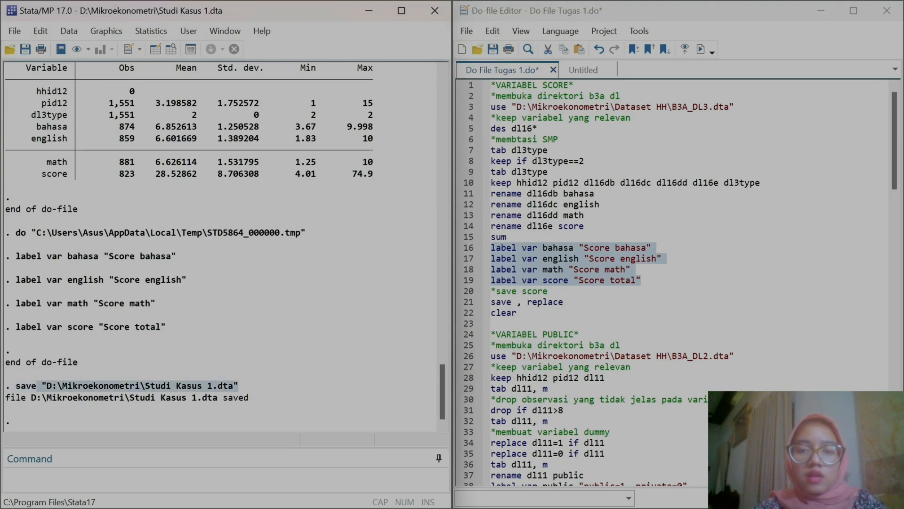
pyautogui.click(516, 301)
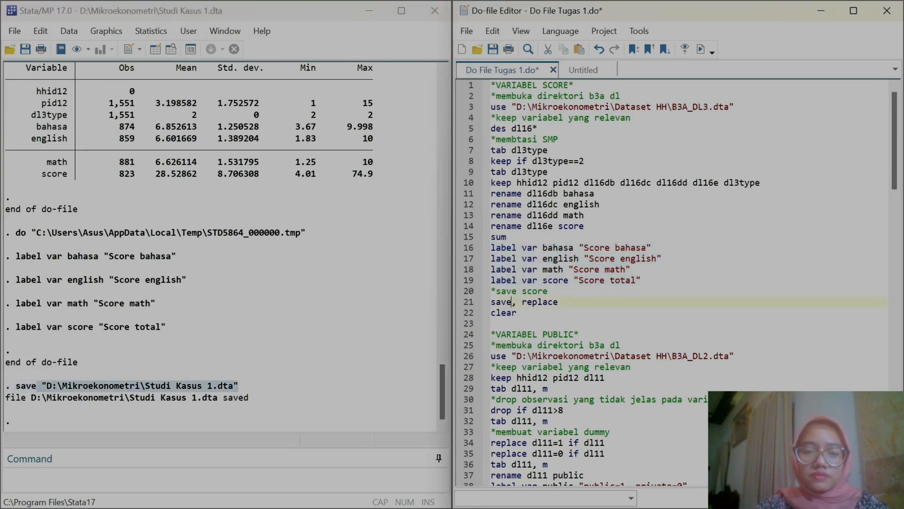
pyautogui.hotkey('ctrl', 'v')
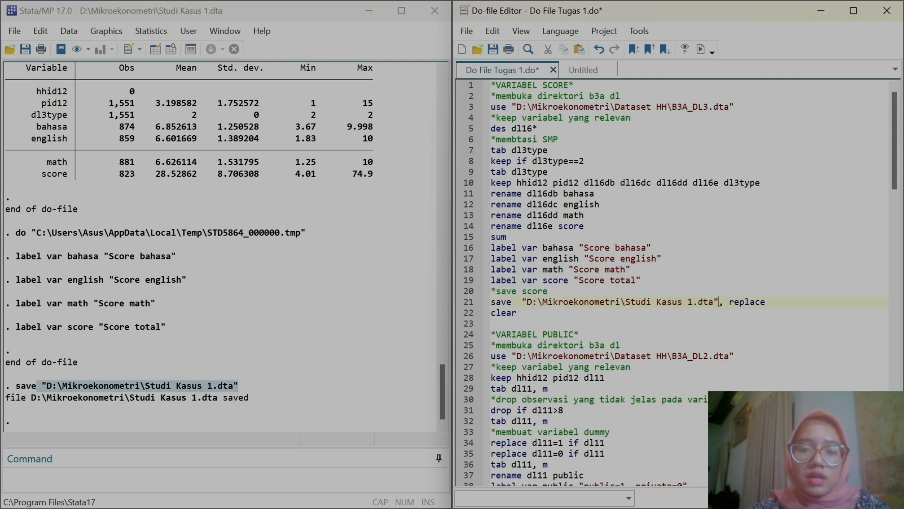
# Run the completed save line with the replace option to overwrite Studi Kasus 1.dta
pyautogui.moveTo(765, 302); pyautogui.dragTo(727, 306)
pyautogui.scroll(-2, 724, 302)
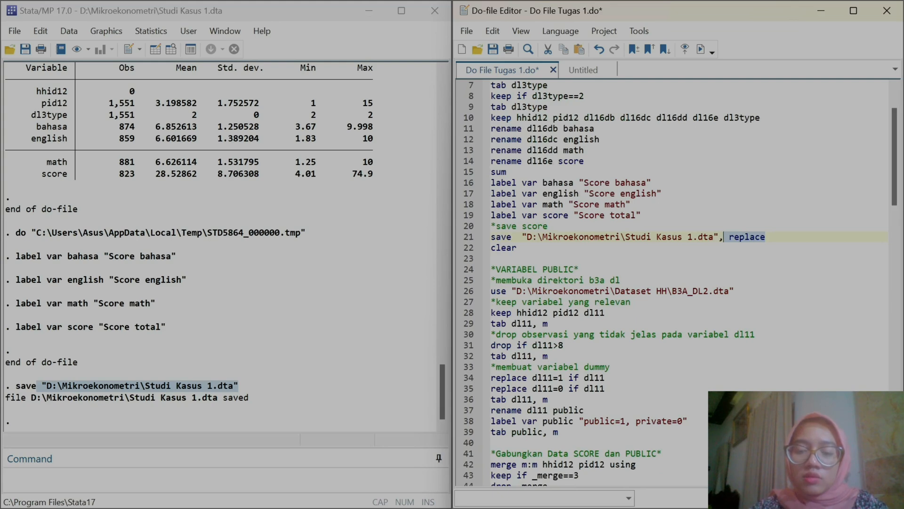
pyautogui.scroll(-3, 723, 302)
pyautogui.scroll(4, 724, 302)
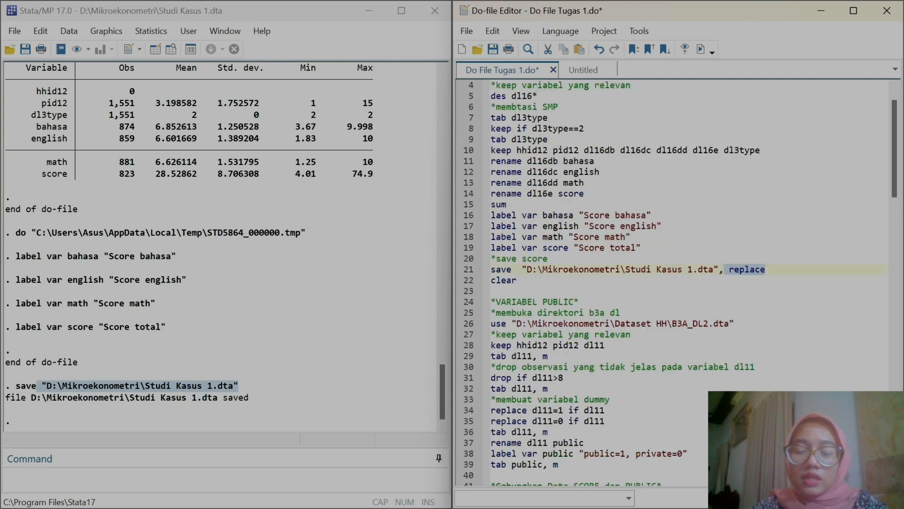
pyautogui.click(464, 272)
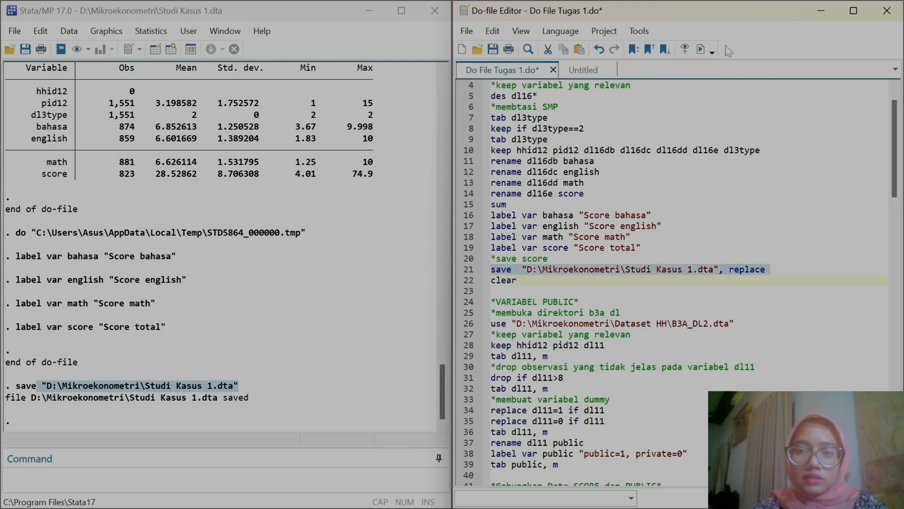
pyautogui.click(701, 49)
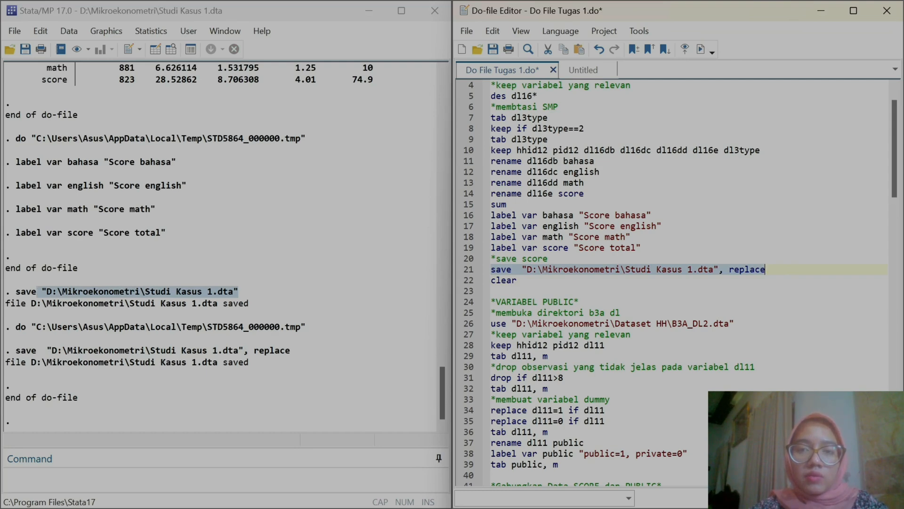
# Run the clear line at the end of the score section to remove the dataset from memory
pyautogui.scroll(1, 673, 283)
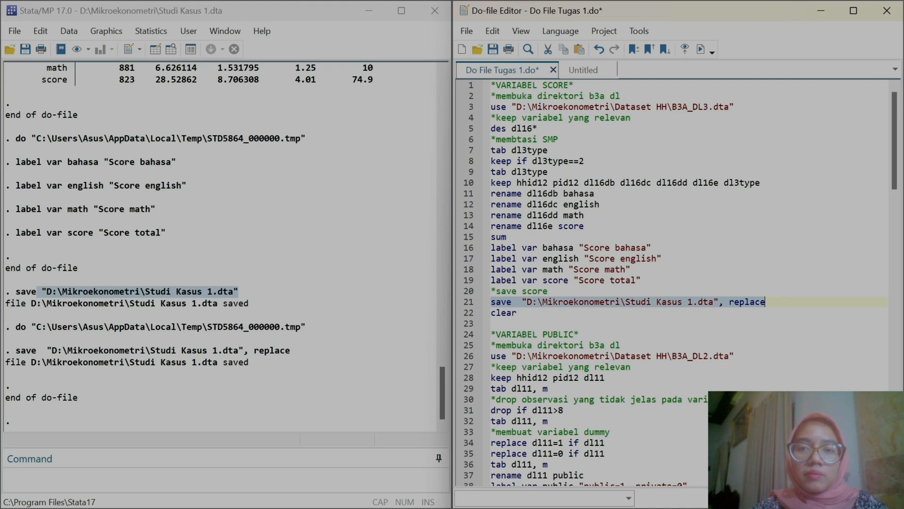
pyautogui.moveTo(628, 96); pyautogui.dragTo(589, 96)
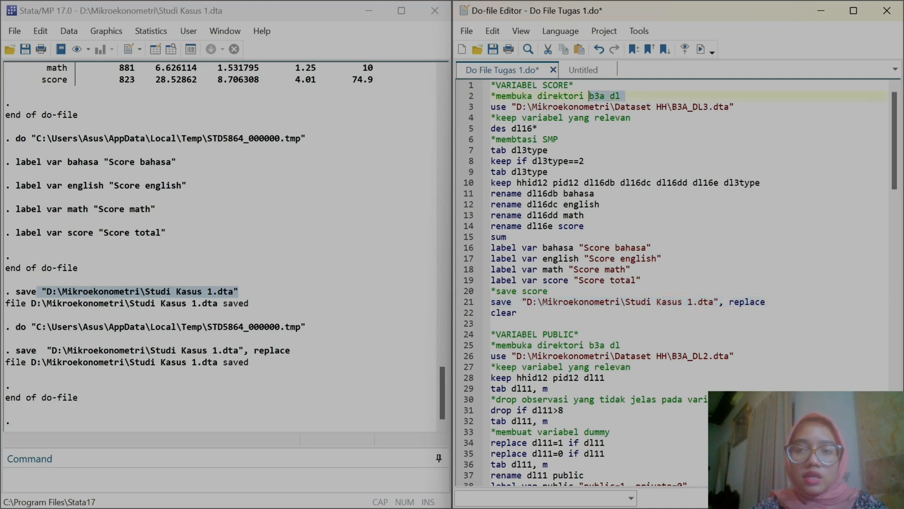
pyautogui.moveTo(671, 106); pyautogui.dragTo(712, 106)
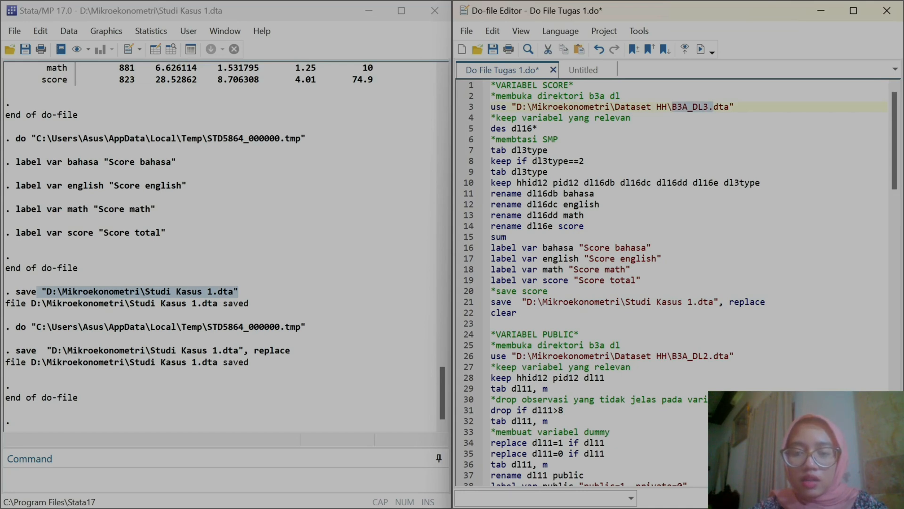
pyautogui.moveTo(518, 312); pyautogui.dragTo(490, 313)
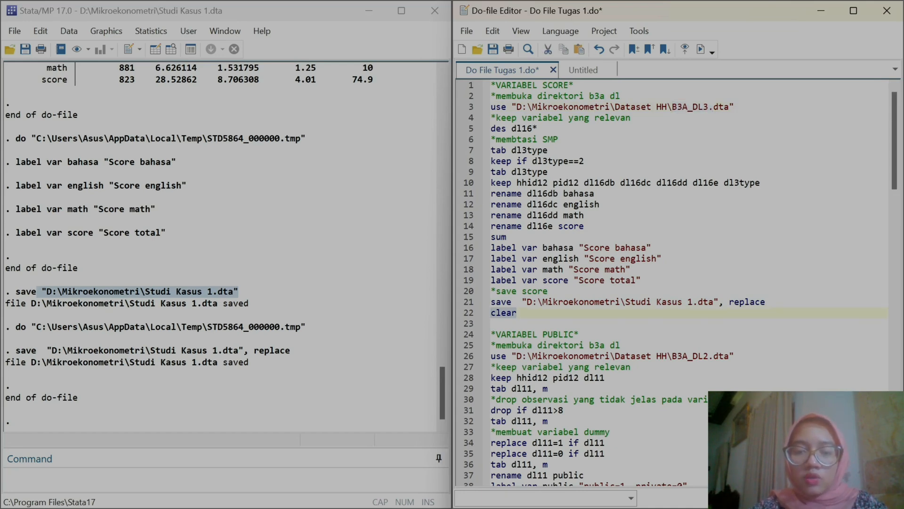
pyautogui.click(701, 49)
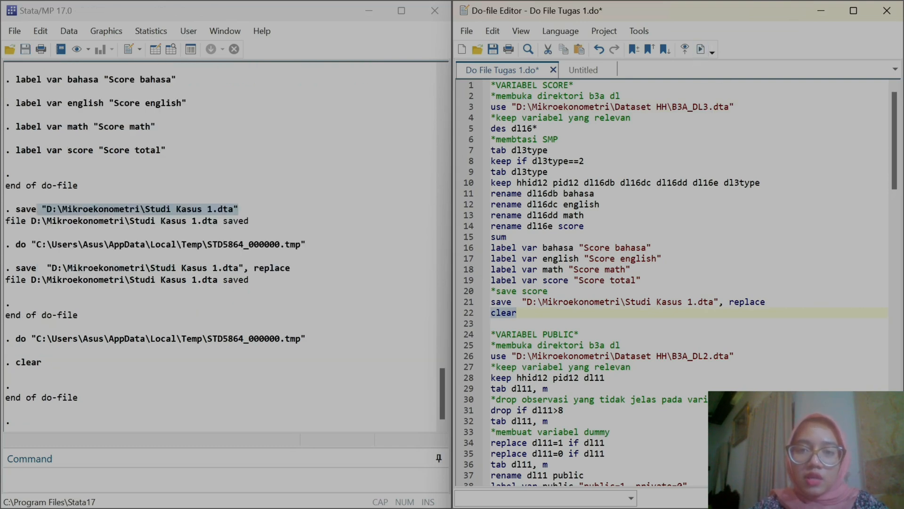
# Replace the file path in the VARIABEL PUBLIC section's use line with the B3A_DL3.dta path copied from the score section
pyautogui.moveTo(512, 107); pyautogui.dragTo(735, 106)
pyautogui.hotkey('ctrl', 'c')
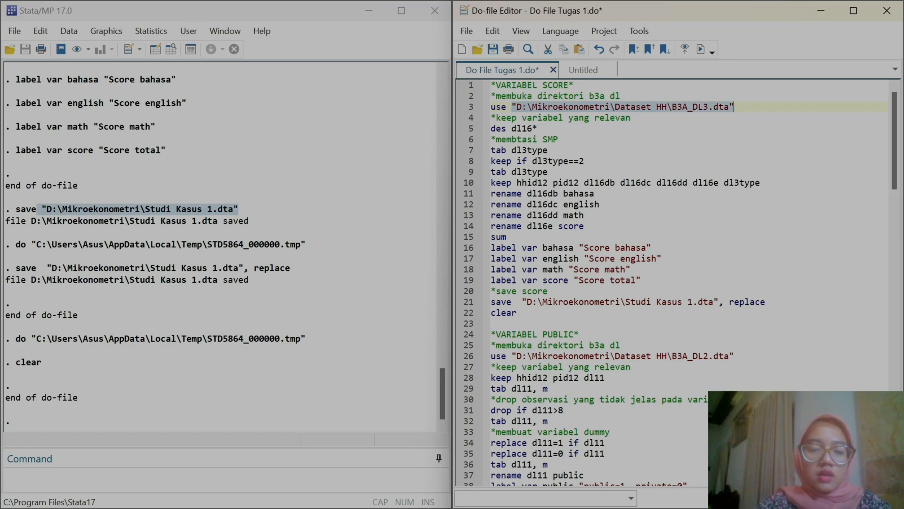
pyautogui.click(621, 345)
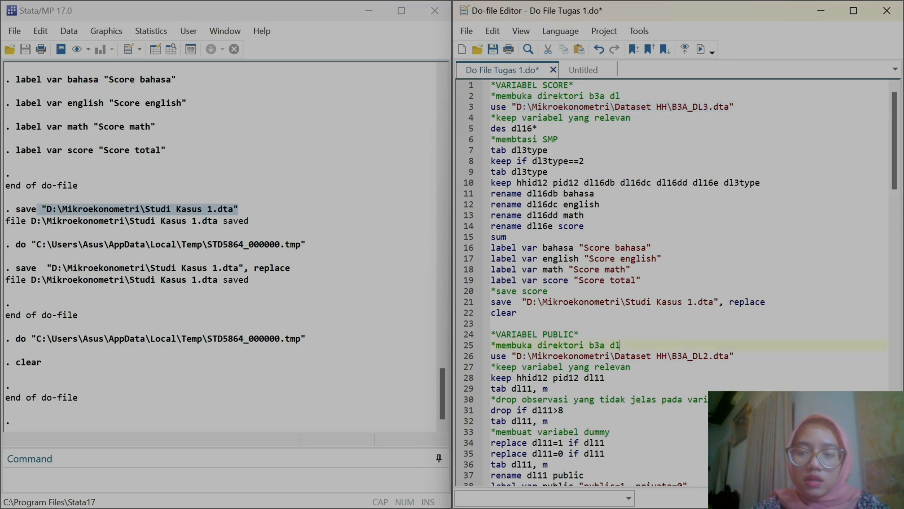
pyautogui.moveTo(735, 355); pyautogui.dragTo(513, 359)
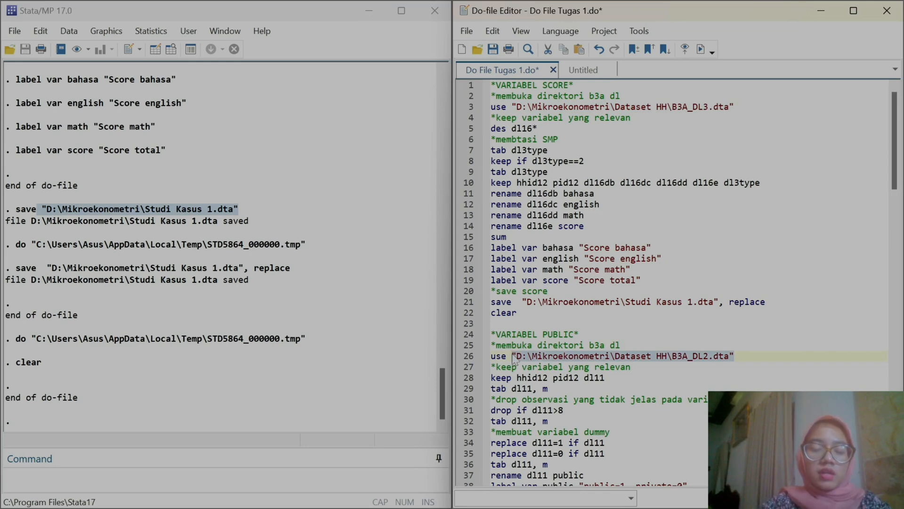
pyautogui.hotkey('ctrl', 'v')
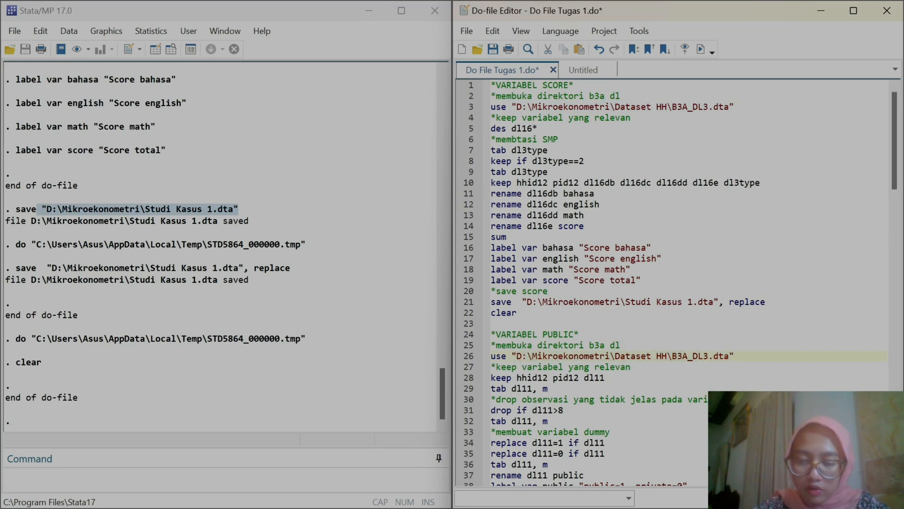
# Change the file name in the VARIABEL PUBLIC use line to B3A_DL2.dta and run that line to load the dataset
pyautogui.press('BackSpace')
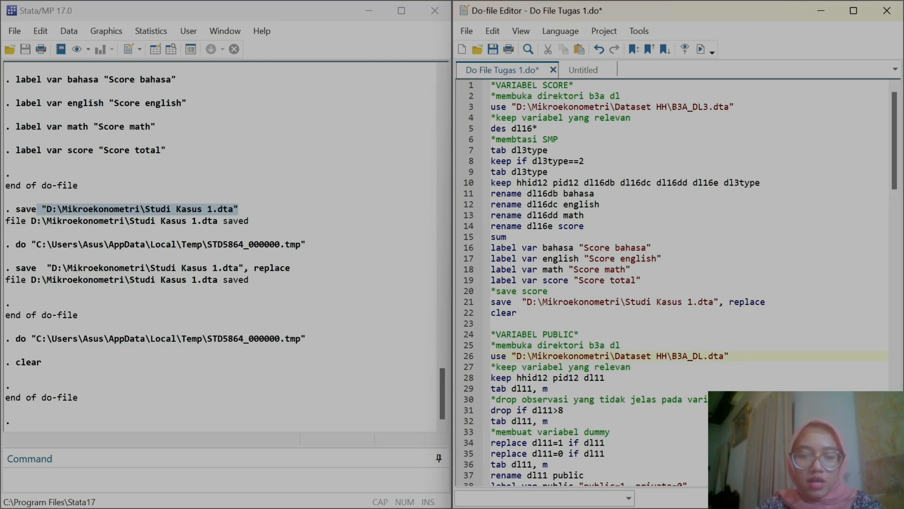
pyautogui.write('2')
pyautogui.click(462, 359)
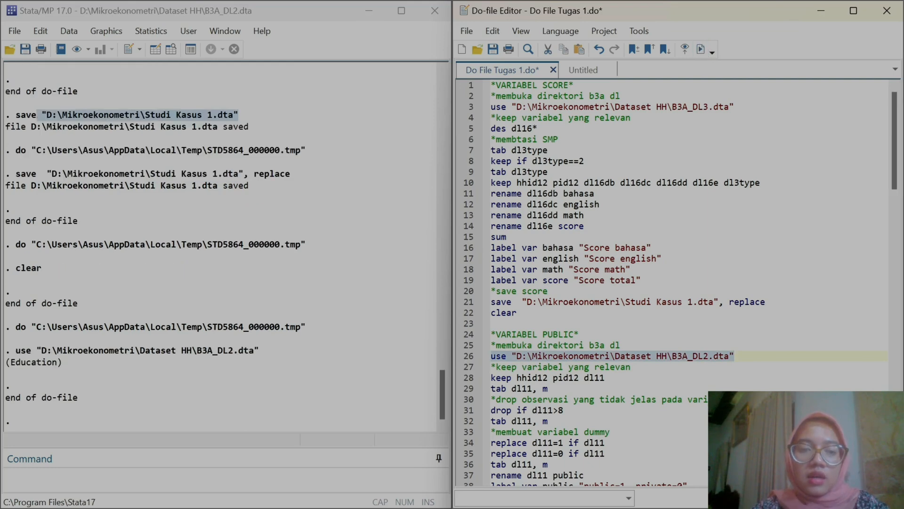
# Display the loaded dataset's variable list to check the names and labels, and close it again
pyautogui.scroll(-1, 624, 359)
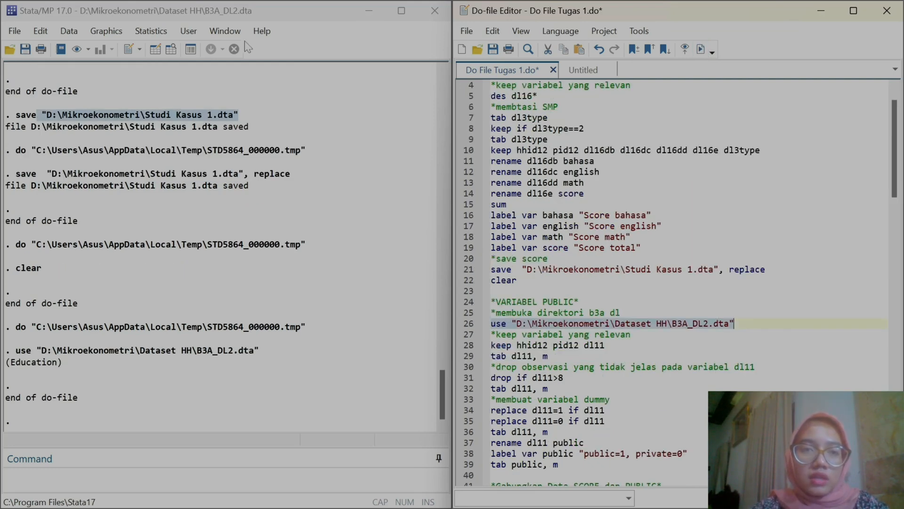
pyautogui.click(234, 33)
pyautogui.click(284, 98)
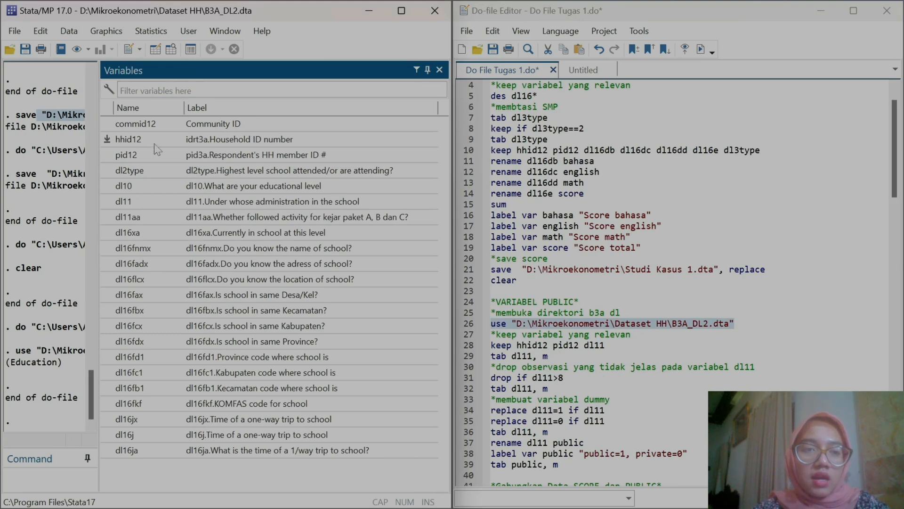
pyautogui.click(441, 69)
# Look up the Public row's variable name in the answer-key PDF in Edge and return to the Stata windows
pyautogui.scroll(-3, 475, 262)
pyautogui.click(467, 250)
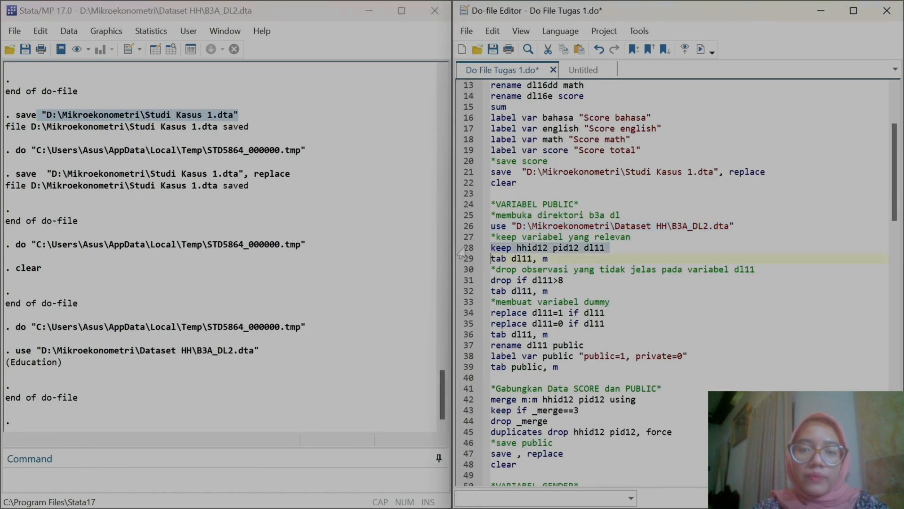
pyautogui.moveTo(539, 502)
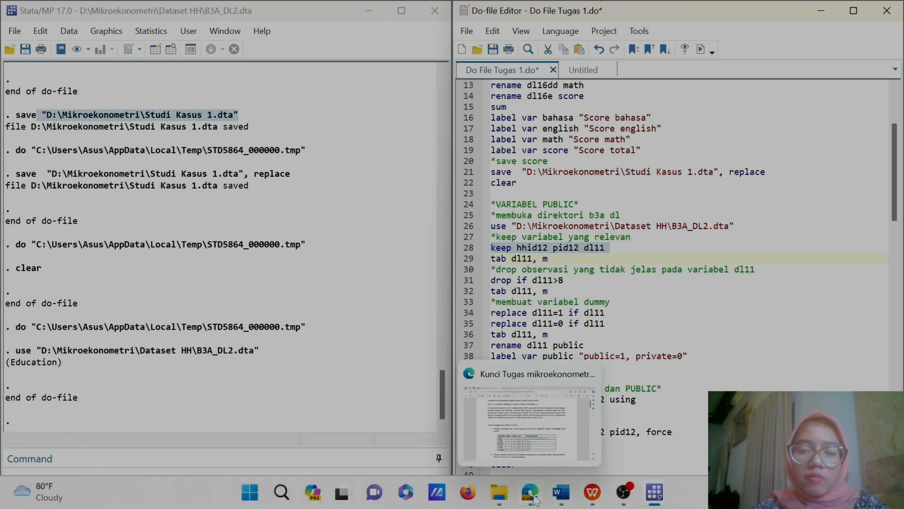
pyautogui.click(525, 415)
pyautogui.scroll(-2, 424, 283)
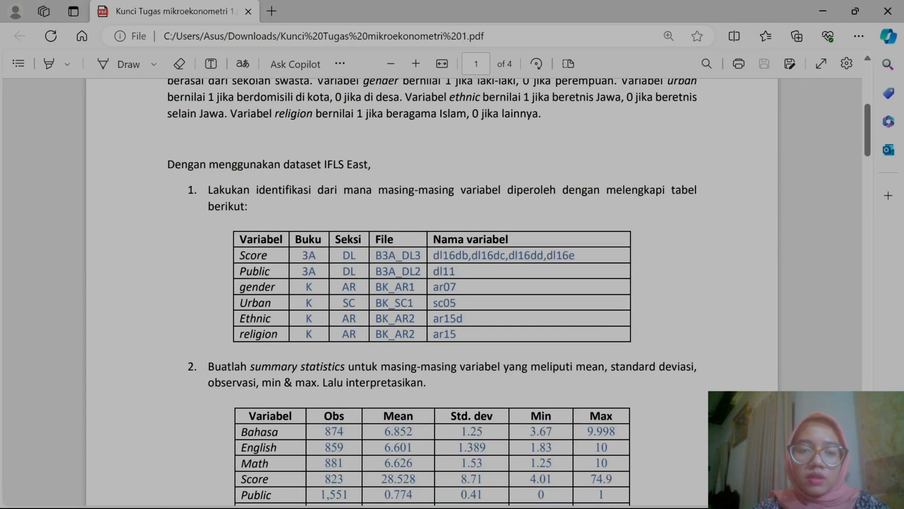
pyautogui.scroll(1, 471, 310)
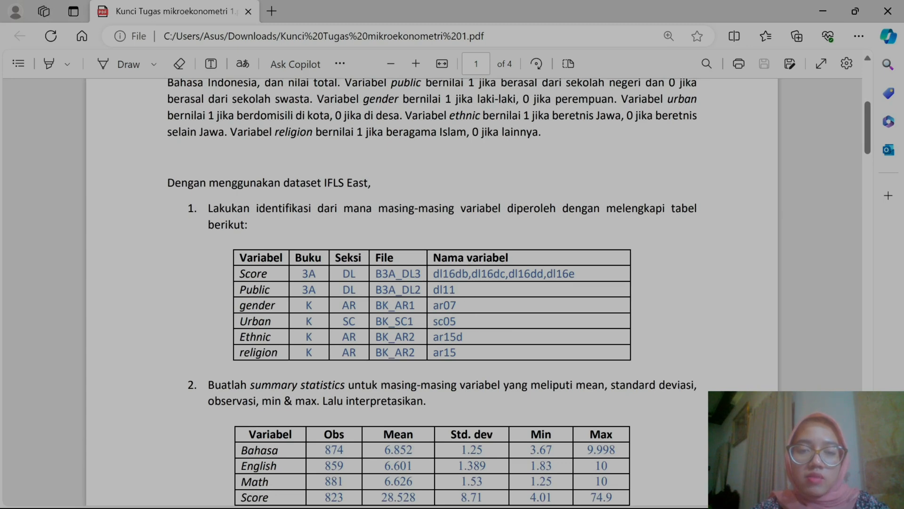
pyautogui.moveTo(440, 289); pyautogui.dragTo(456, 290)
pyautogui.moveTo(653, 491)
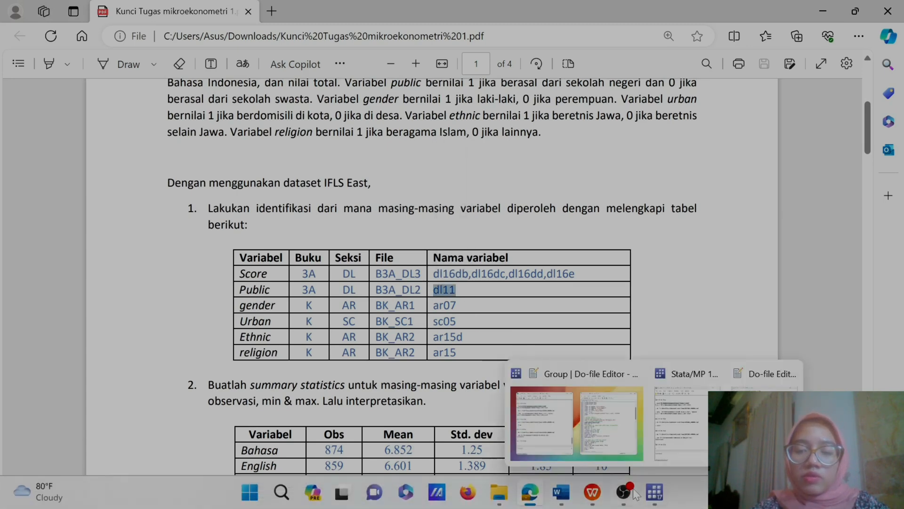
pyautogui.moveTo(705, 422)
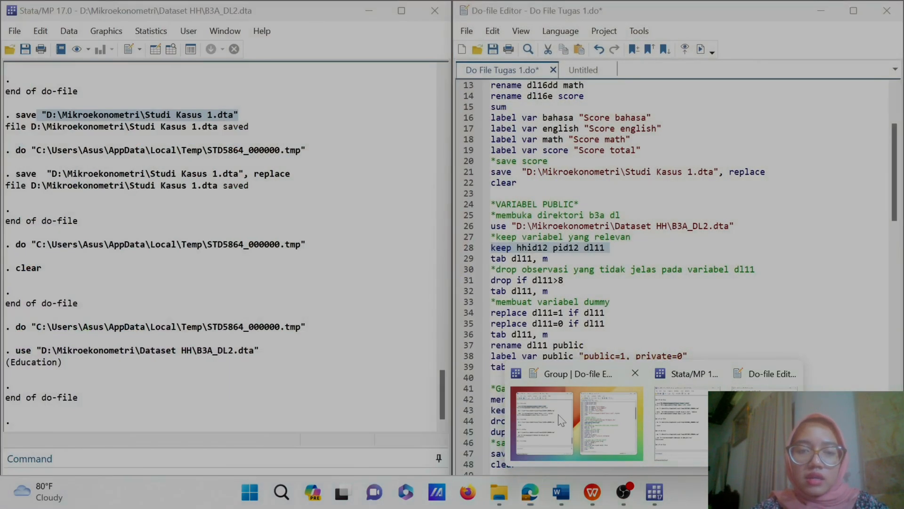
pyautogui.click(562, 419)
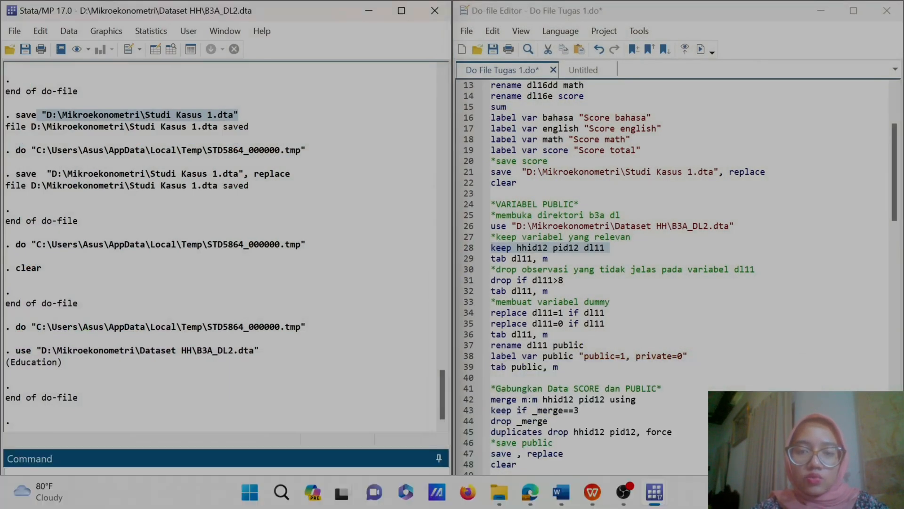
# Run the line keeping only hhid12, pid12 and dl11, and tabulate dl11 including missing values
pyautogui.click(701, 49)
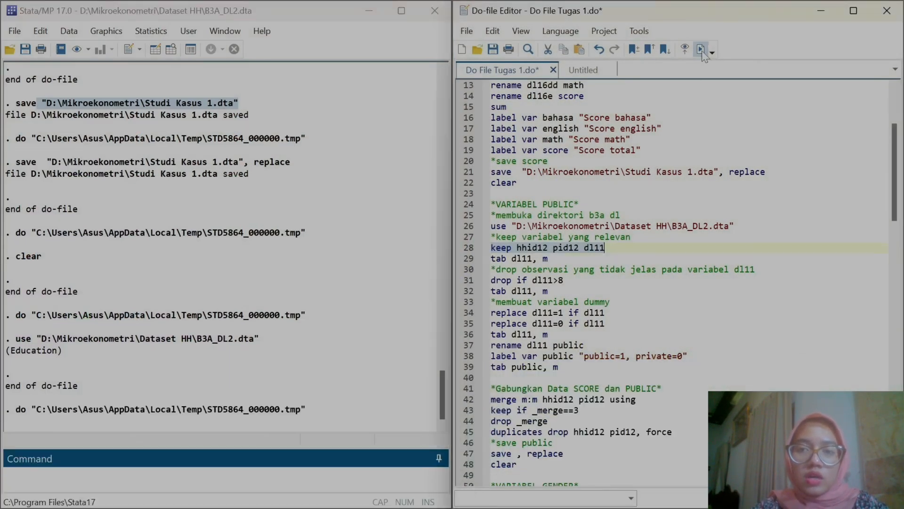
pyautogui.click(468, 259)
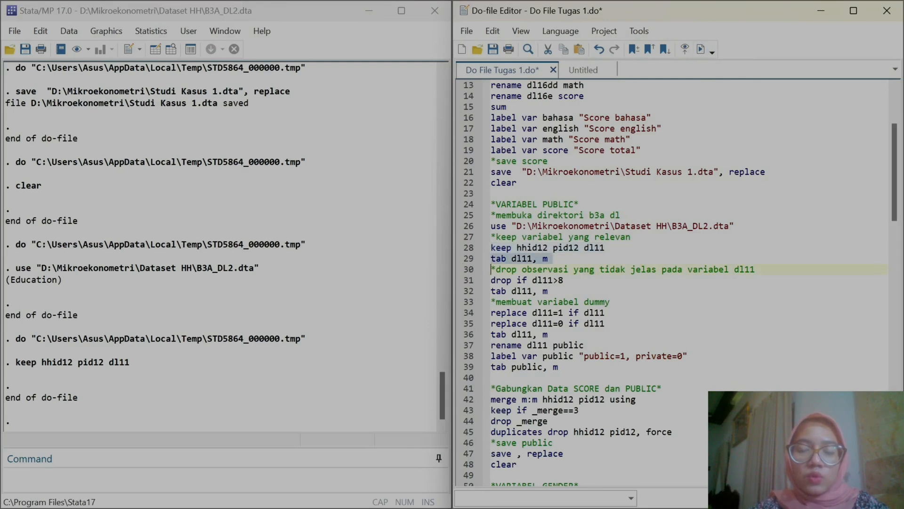
pyautogui.click(701, 49)
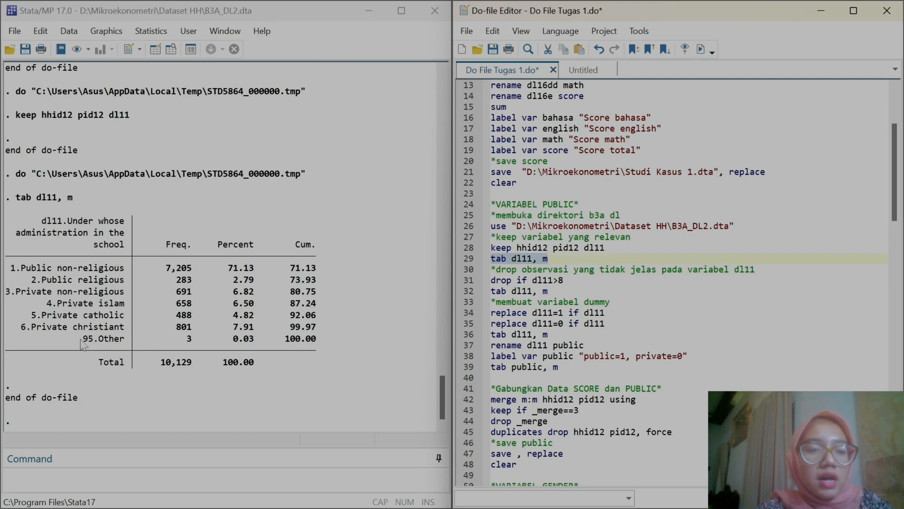
# Change the drop condition to dl11>6, based on the last valid category in the table, and run that line
pyautogui.moveTo(77, 339); pyautogui.dragTo(125, 339)
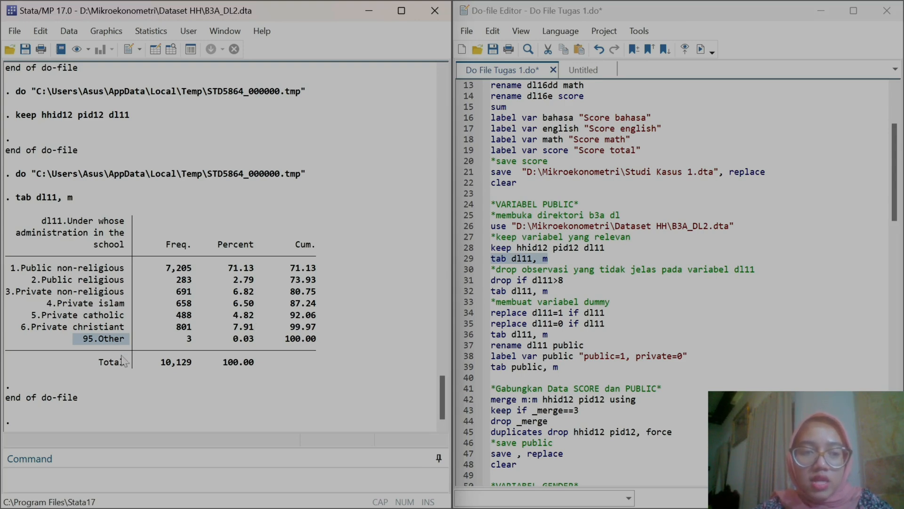
pyautogui.moveTo(11, 327); pyautogui.dragTo(130, 327)
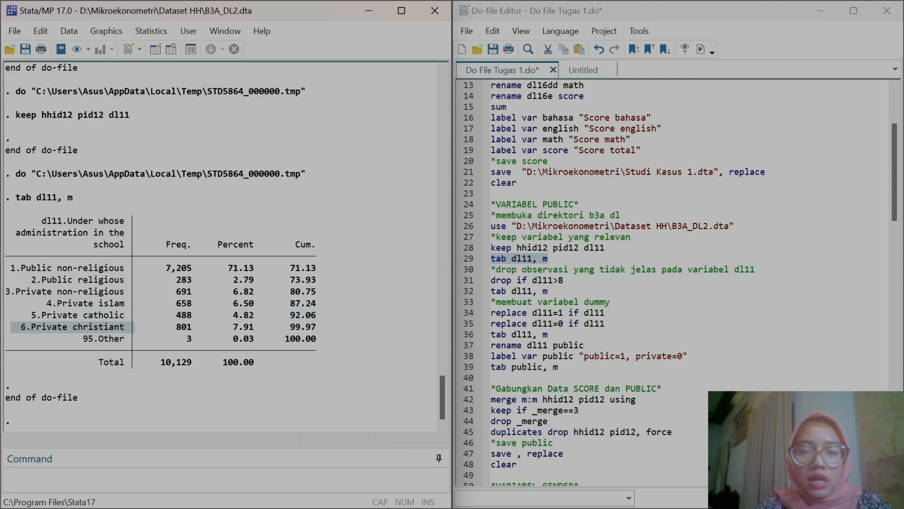
pyautogui.click(565, 280)
pyautogui.press('BackSpace')
pyautogui.write('6')
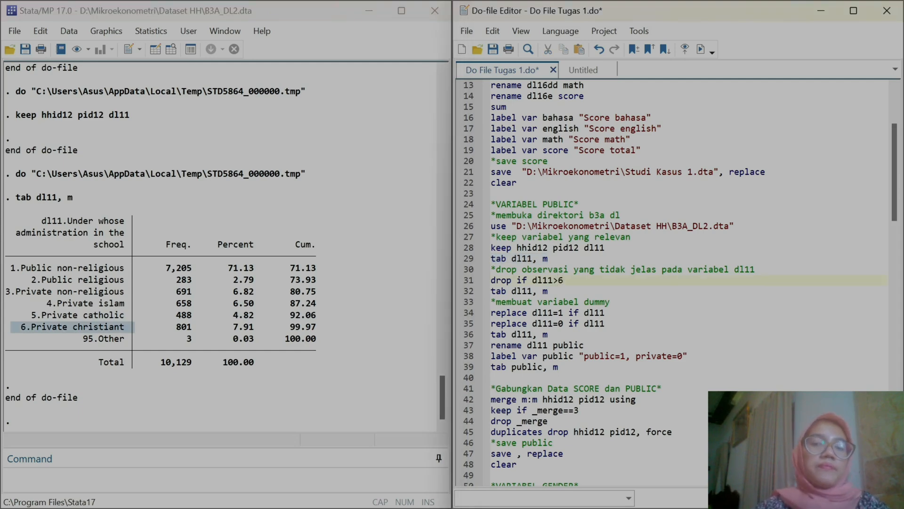
pyautogui.click(459, 281)
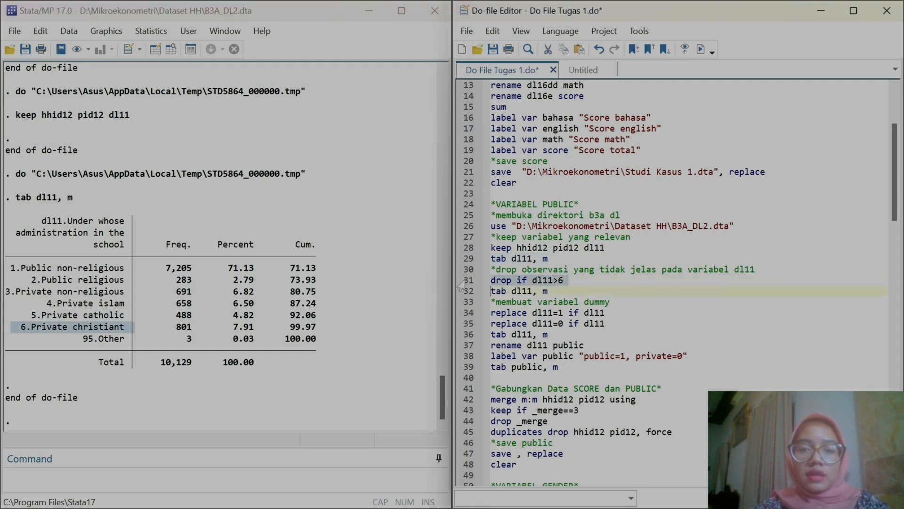
pyautogui.click(702, 50)
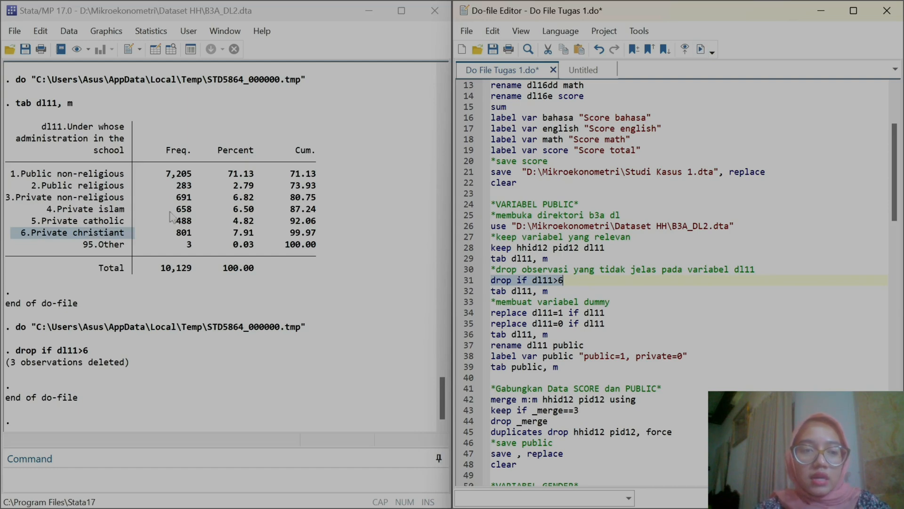
# Compare the deleted observations with the Other category's frequency and tabulate dl11 again including missing values
pyautogui.moveTo(131, 363); pyautogui.dragTo(2, 363)
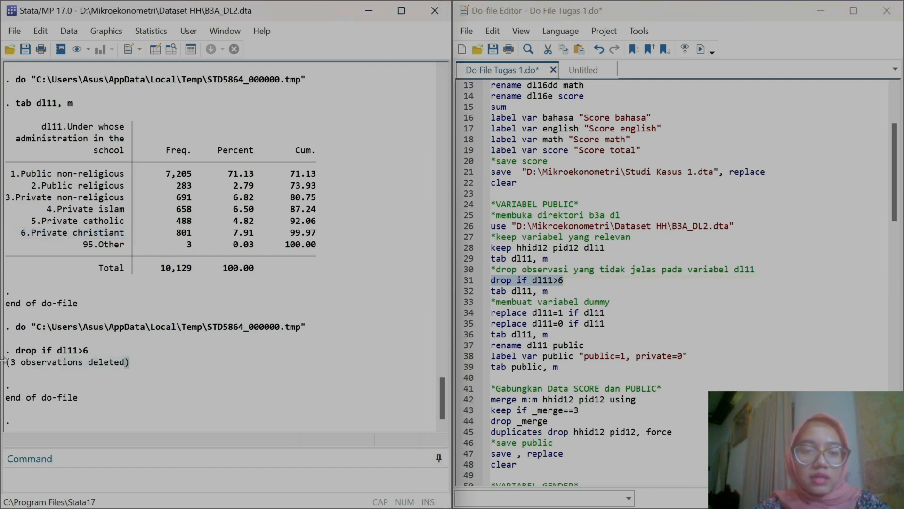
pyautogui.moveTo(201, 245); pyautogui.dragTo(182, 245)
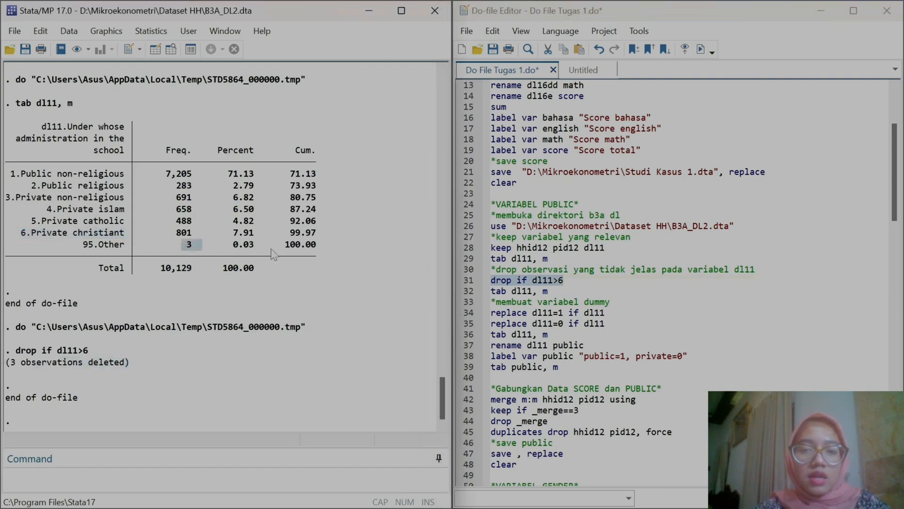
pyautogui.click(468, 292)
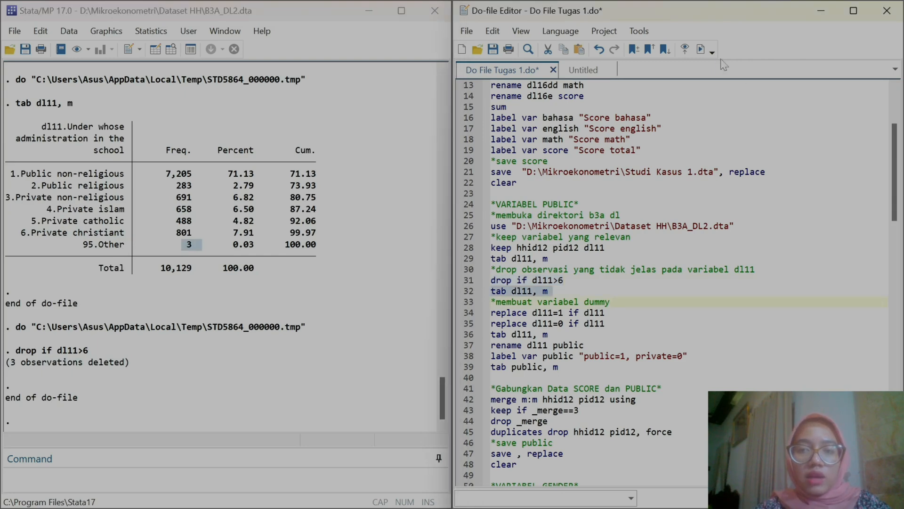
pyautogui.click(700, 49)
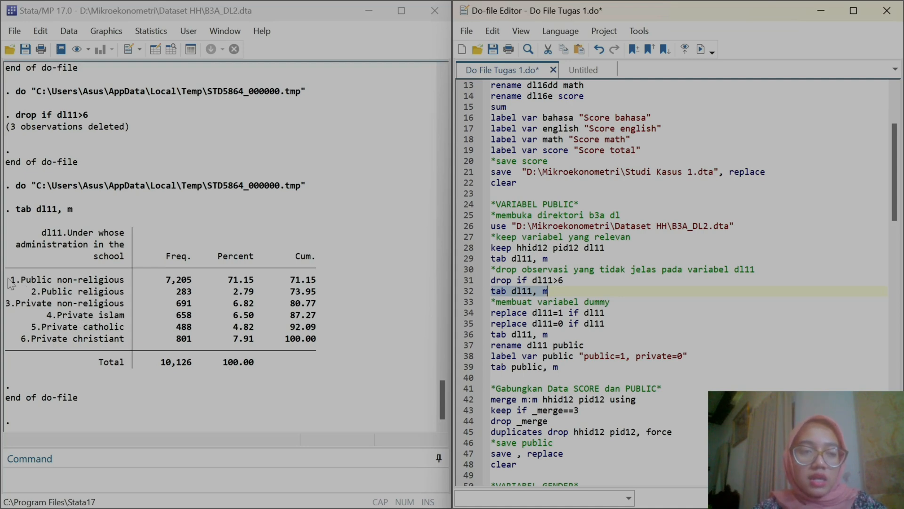
# Complete the replace dl11=1 line with the condition dl11<3 for the two public school categories and select the line for execution
pyautogui.moveTo(7, 278); pyautogui.dragTo(126, 292)
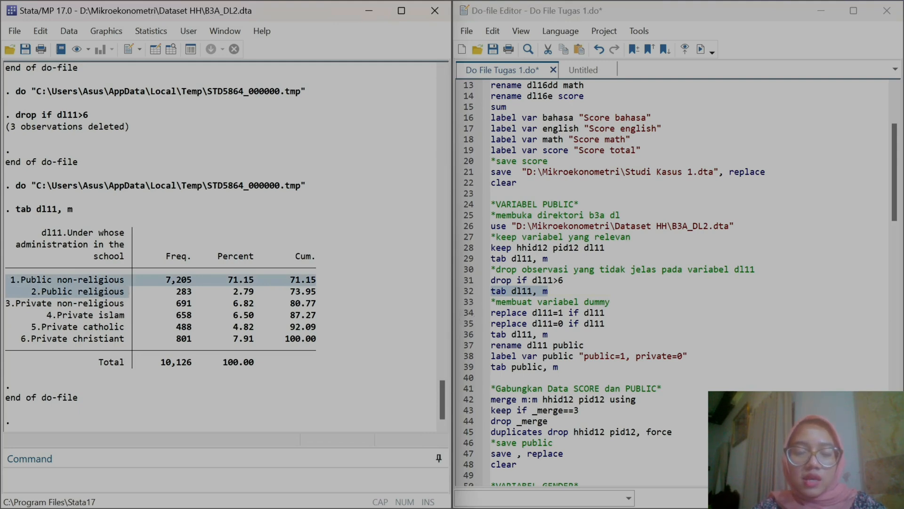
pyautogui.click(605, 312)
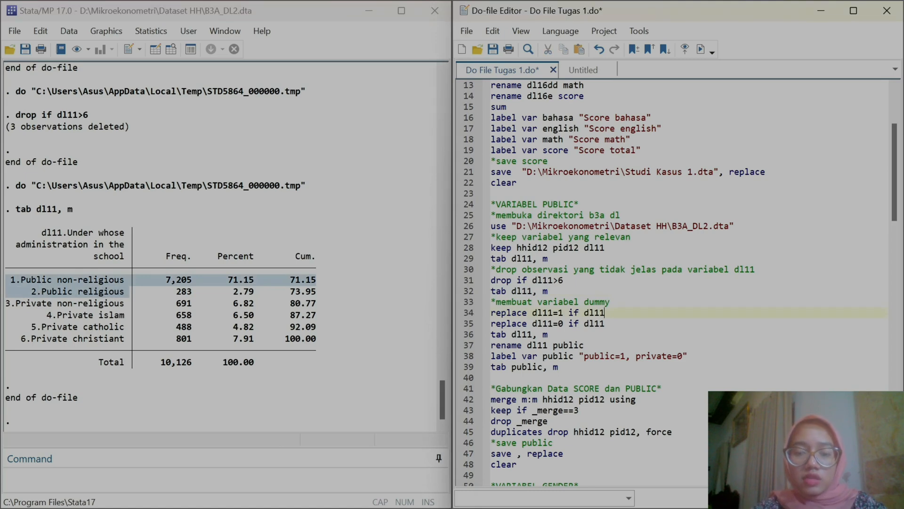
pyautogui.write('<3')
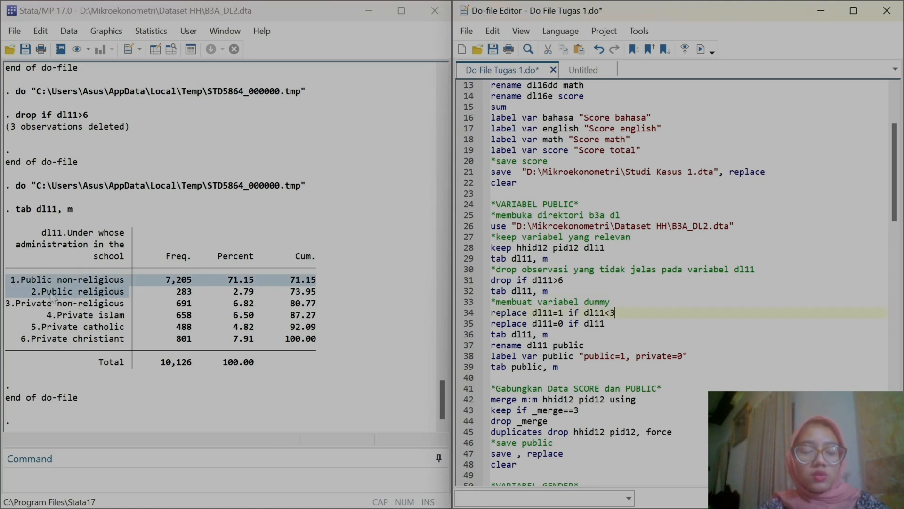
pyautogui.click(468, 313)
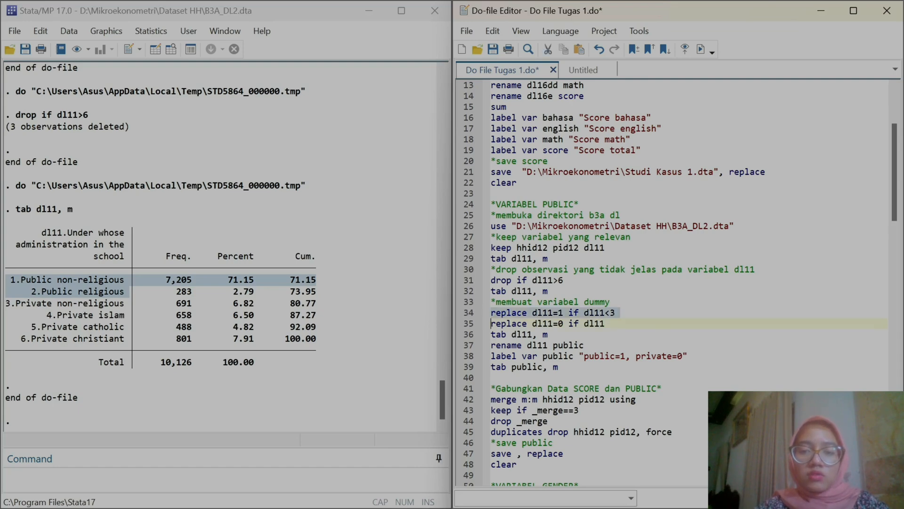
# Run the recode of dl11 to 1 where dl11<3, then complete the zero recode's condition as dl11>2 and run it
pyautogui.click(701, 49)
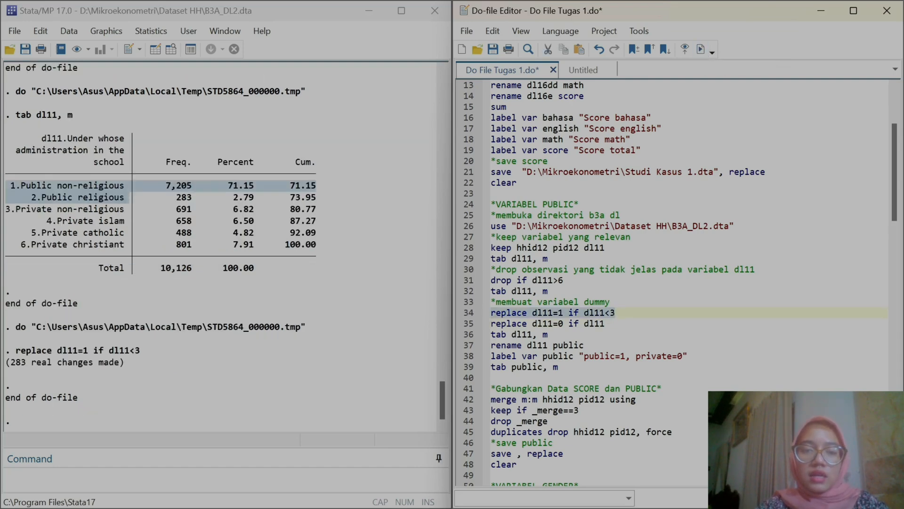
pyautogui.click(604, 324)
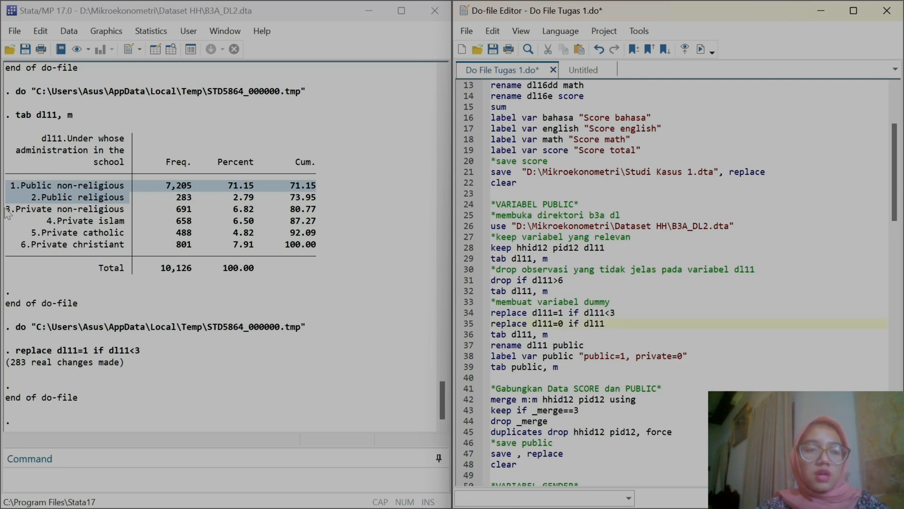
pyautogui.moveTo(7, 212); pyautogui.dragTo(134, 251)
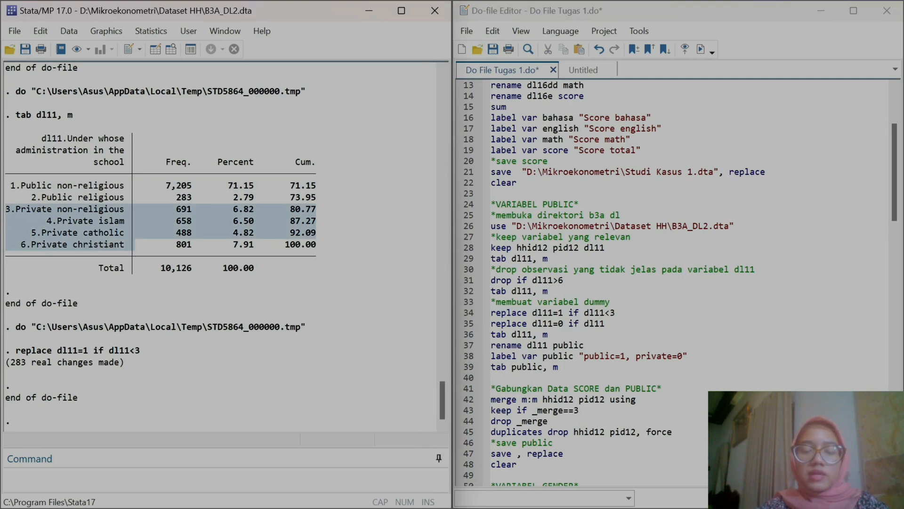
pyautogui.click(606, 323)
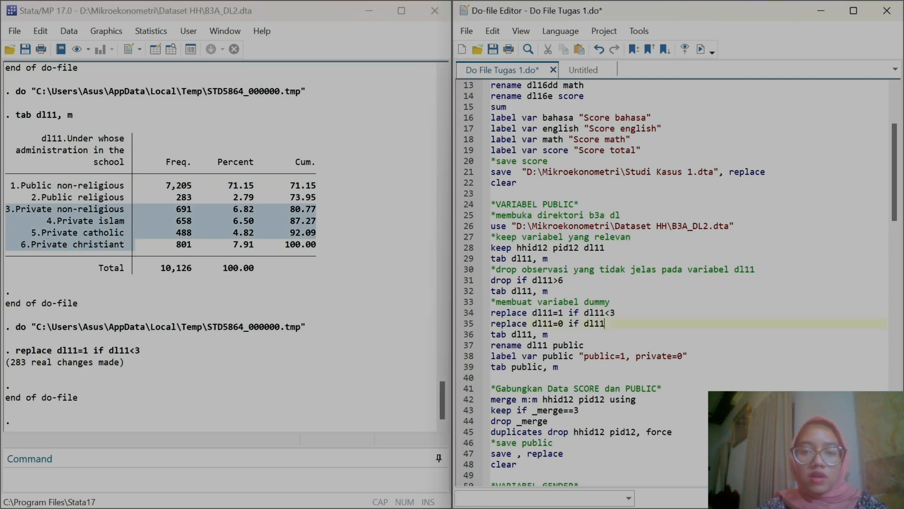
pyautogui.write('>2')
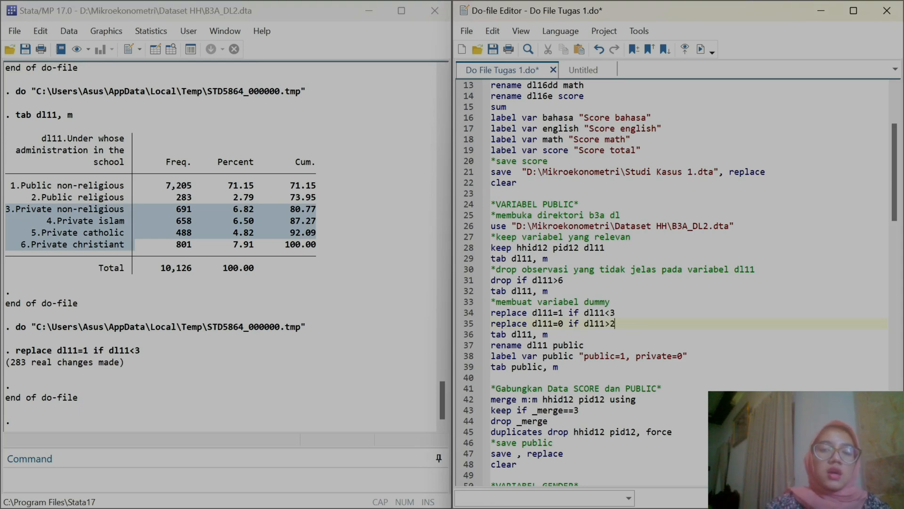
pyautogui.click(466, 325)
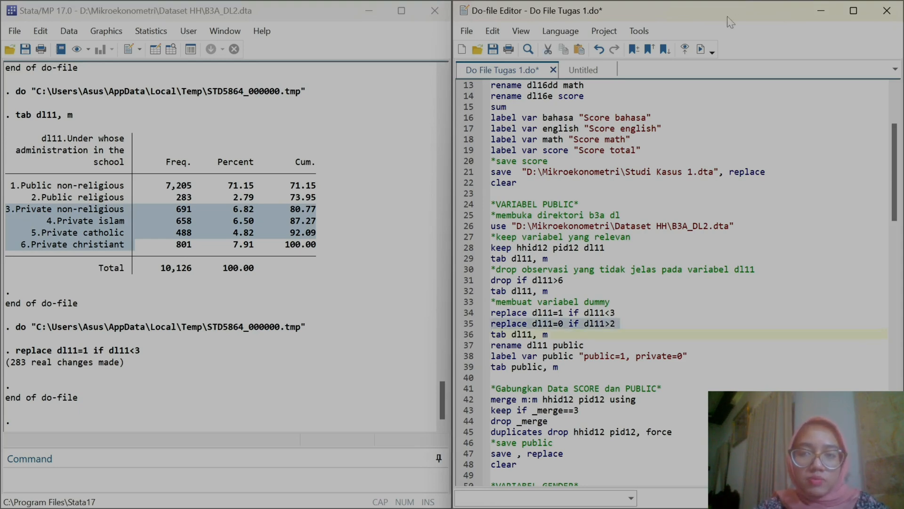
pyautogui.click(700, 49)
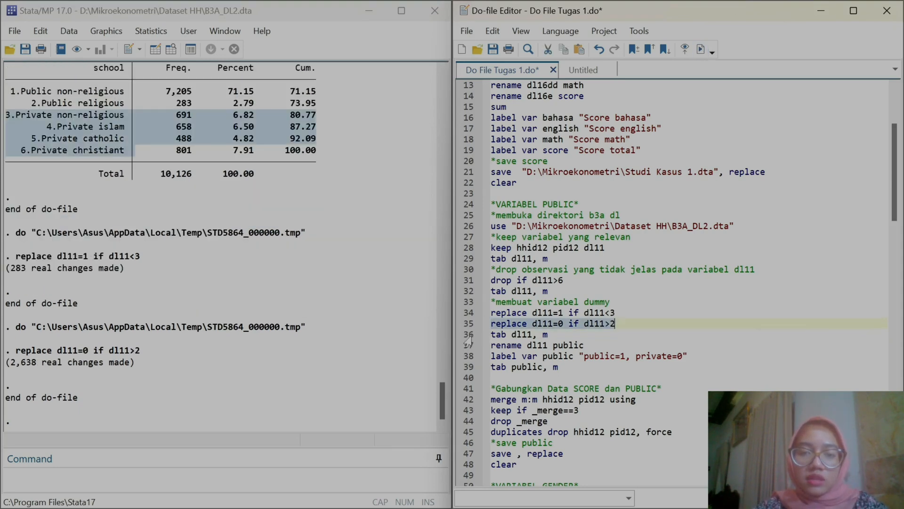
# Run the tabulation of dl11 with missing values included and the command renaming dl11 to public
pyautogui.click(468, 335)
pyautogui.click(700, 49)
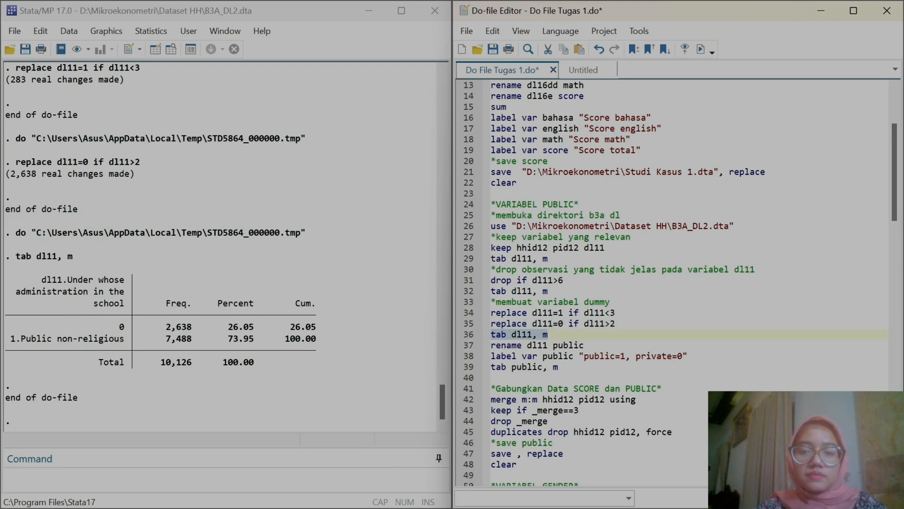
pyautogui.click(466, 346)
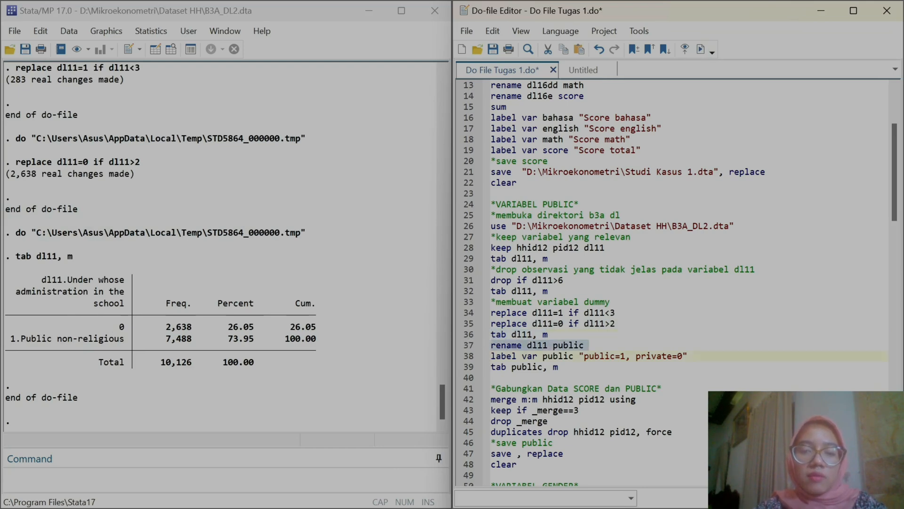
pyautogui.click(700, 49)
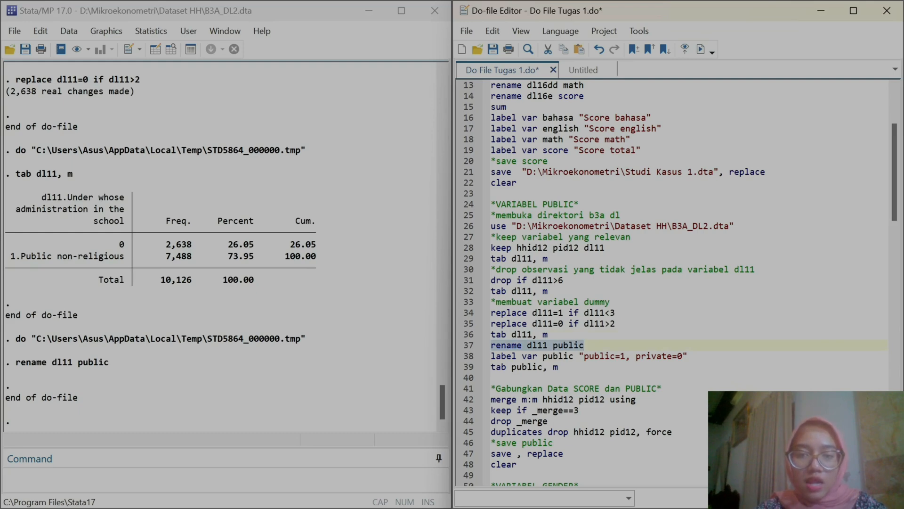
# Label the variable public as "public=1, private=0" and tabulate it with missing values included
pyautogui.scroll(-3, 476, 260)
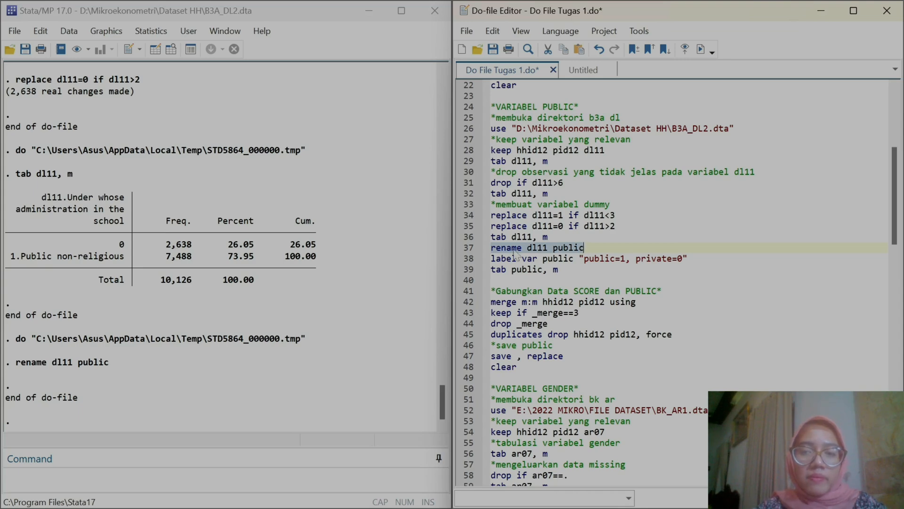
pyautogui.click(470, 260)
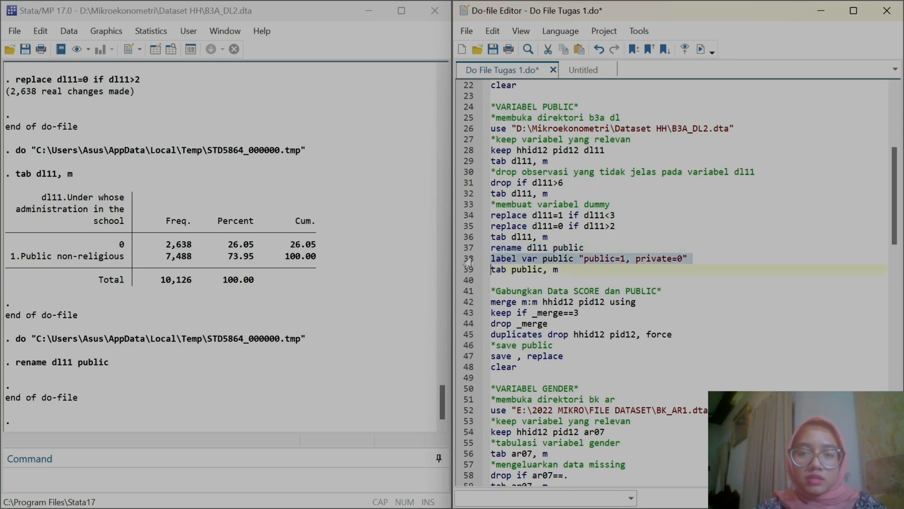
pyautogui.click(701, 49)
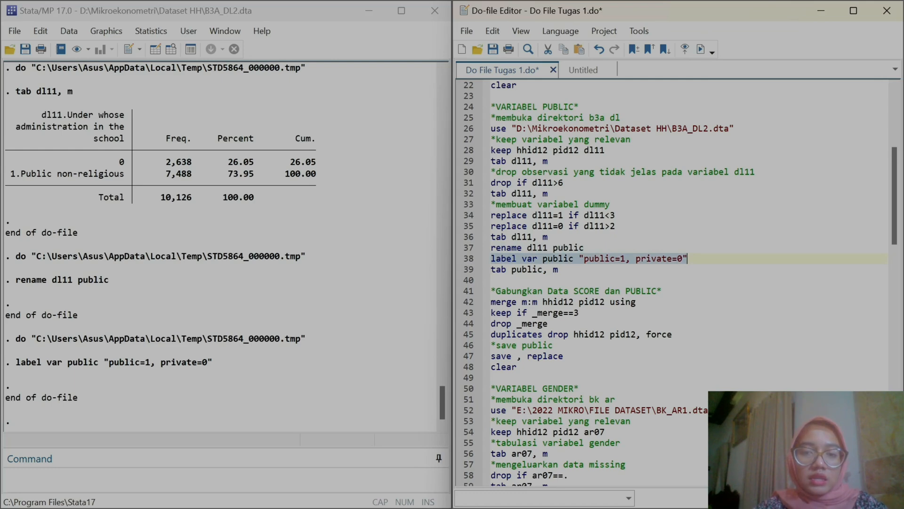
pyautogui.click(465, 270)
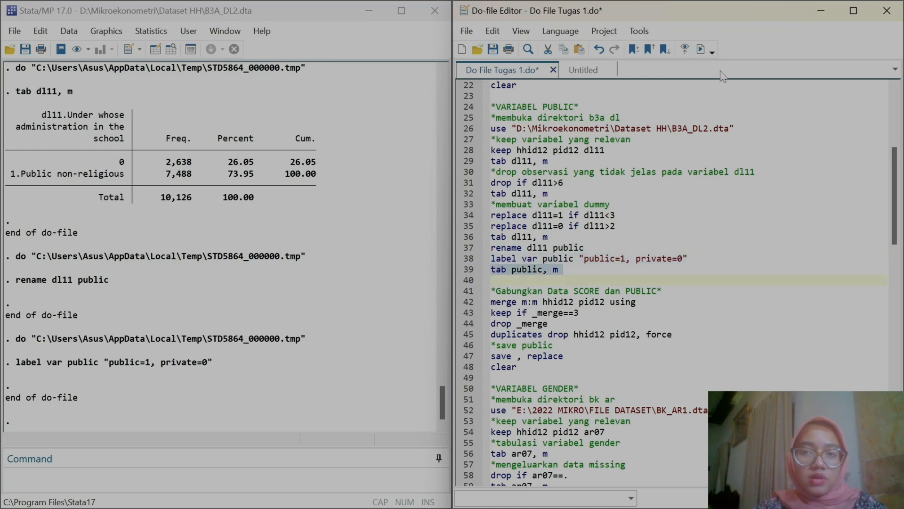
pyautogui.click(701, 49)
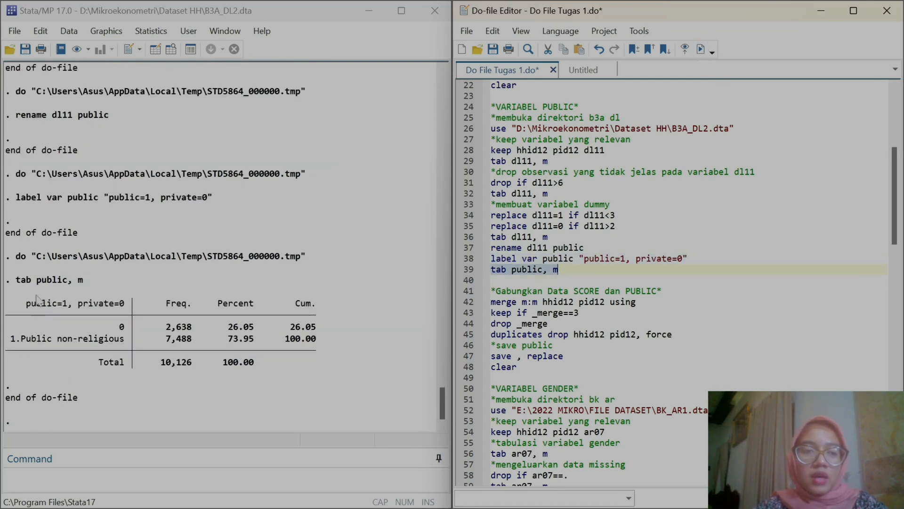
pyautogui.moveTo(21, 304); pyautogui.dragTo(132, 305)
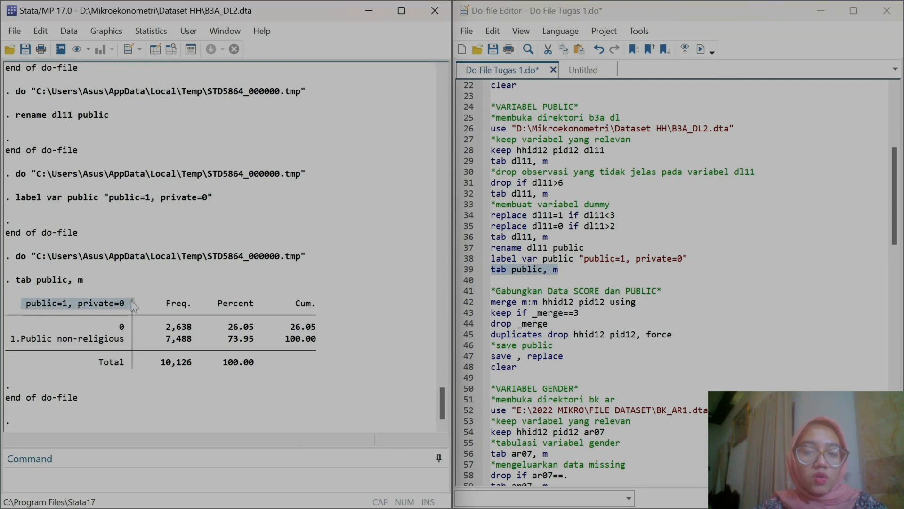
# Review the score and public sections of the do-file and the merge command's key variables hhid12 and pid12
pyautogui.scroll(-3, 678, 283)
pyautogui.scroll(4, 678, 282)
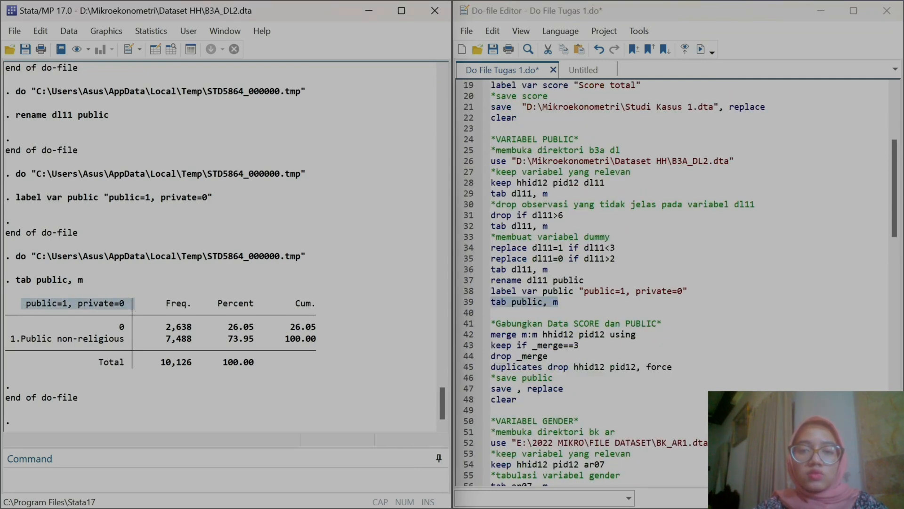
pyautogui.scroll(6, 678, 282)
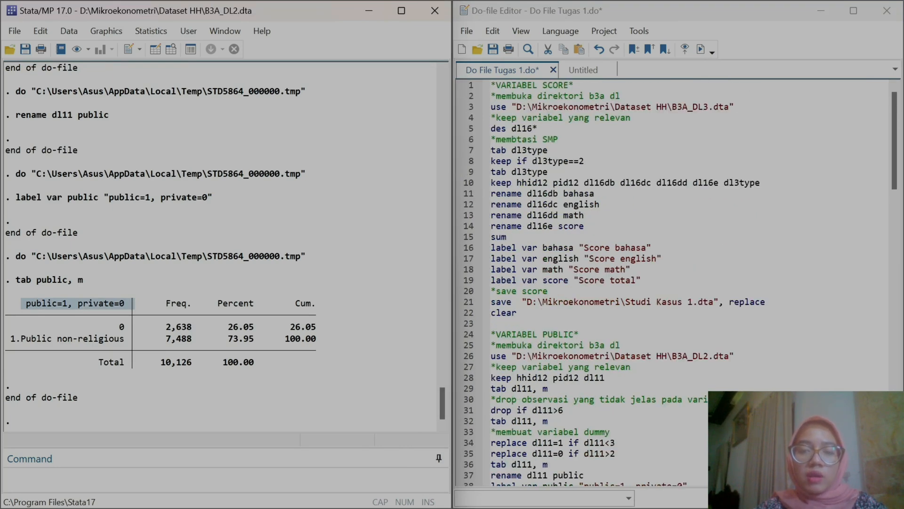
pyautogui.scroll(-9, 678, 283)
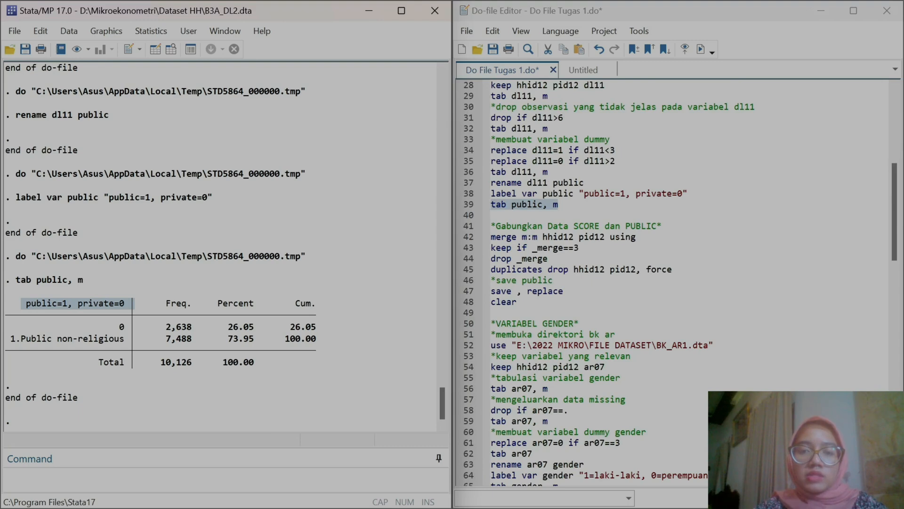
pyautogui.moveTo(491, 237); pyautogui.dragTo(591, 238)
pyautogui.scroll(1, 591, 238)
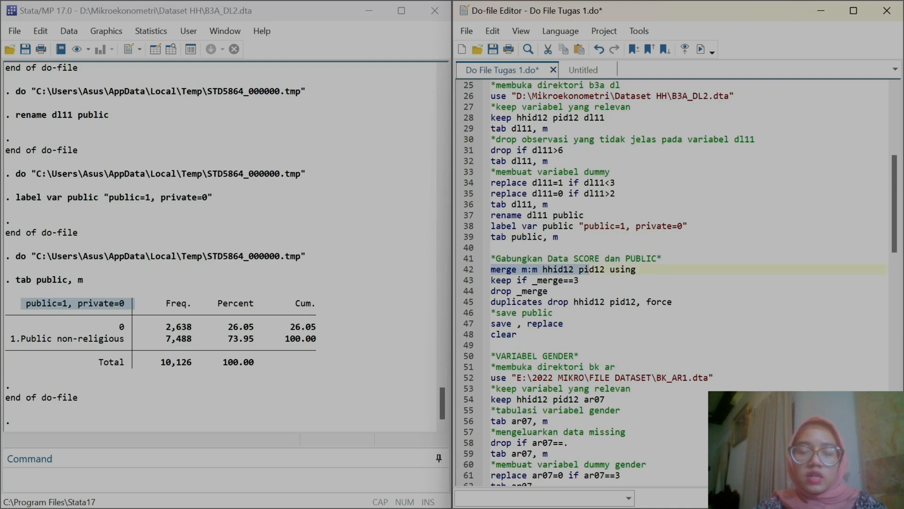
pyautogui.scroll(1, 589, 268)
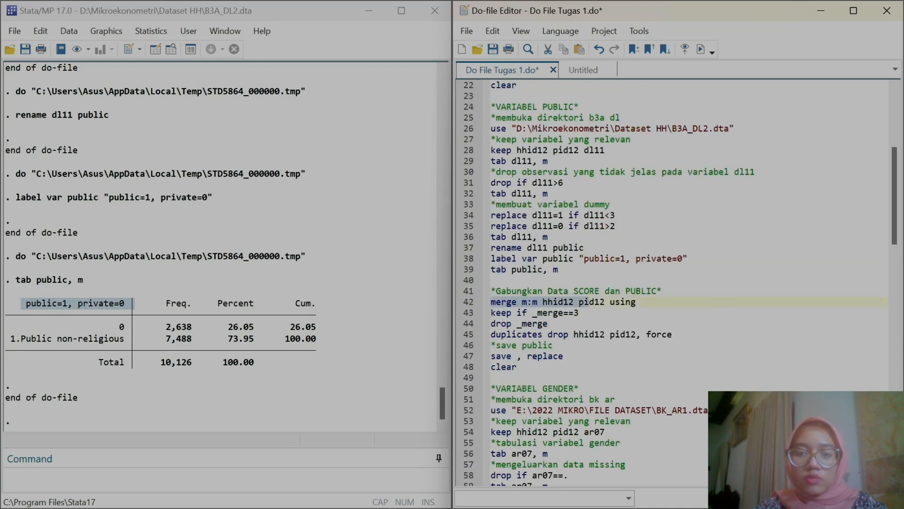
pyautogui.moveTo(604, 302); pyautogui.dragTo(542, 302)
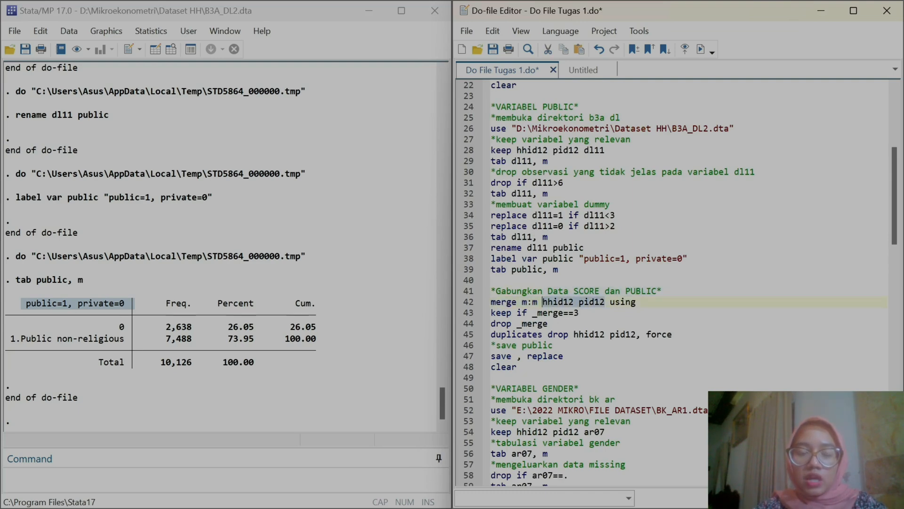
# Copy the saved score dataset path "D:\Mikroekonometri\Studi Kasus 1.dta" to the end of the first merge command, after using
pyautogui.click(512, 128)
pyautogui.moveTo(512, 128); pyautogui.dragTo(735, 128)
pyautogui.scroll(2, 734, 128)
pyautogui.scroll(1, 680, 283)
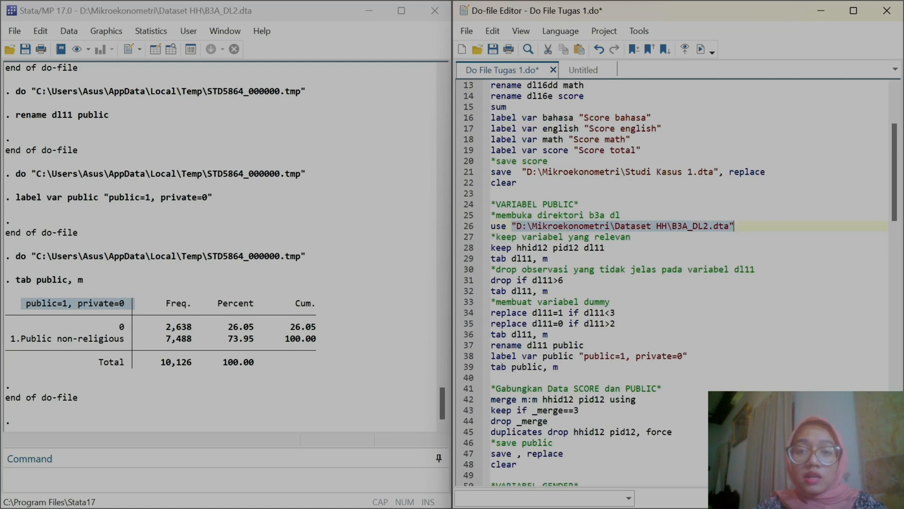
pyautogui.moveTo(522, 172); pyautogui.dragTo(718, 171)
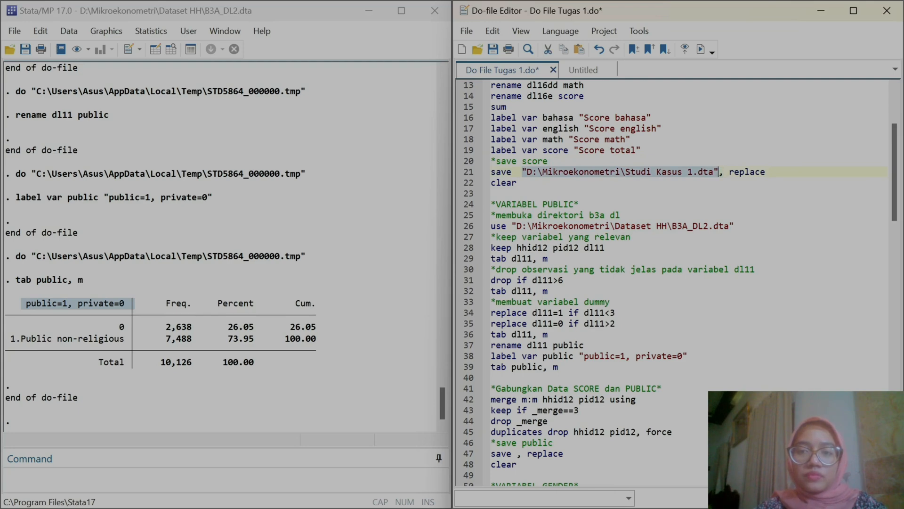
pyautogui.hotkey('ctrl', 'c')
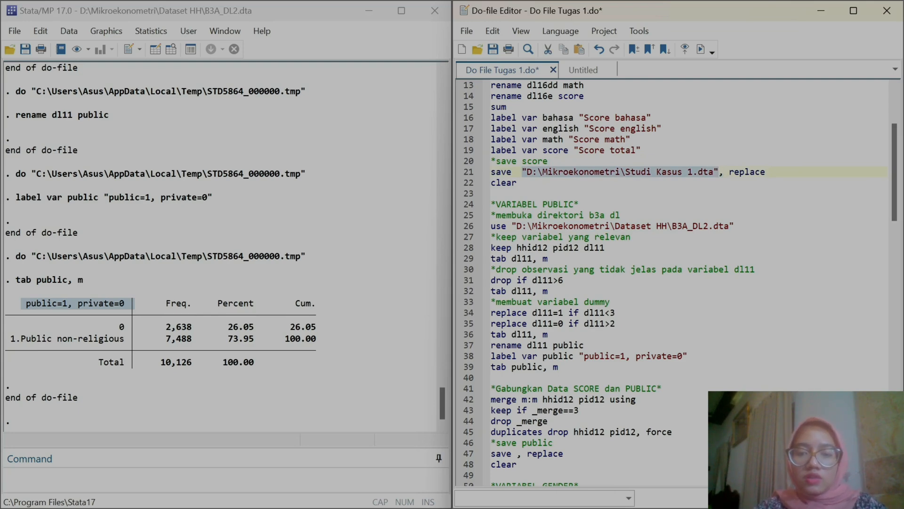
pyautogui.click(639, 399)
pyautogui.hotkey('ctrl', 'v')
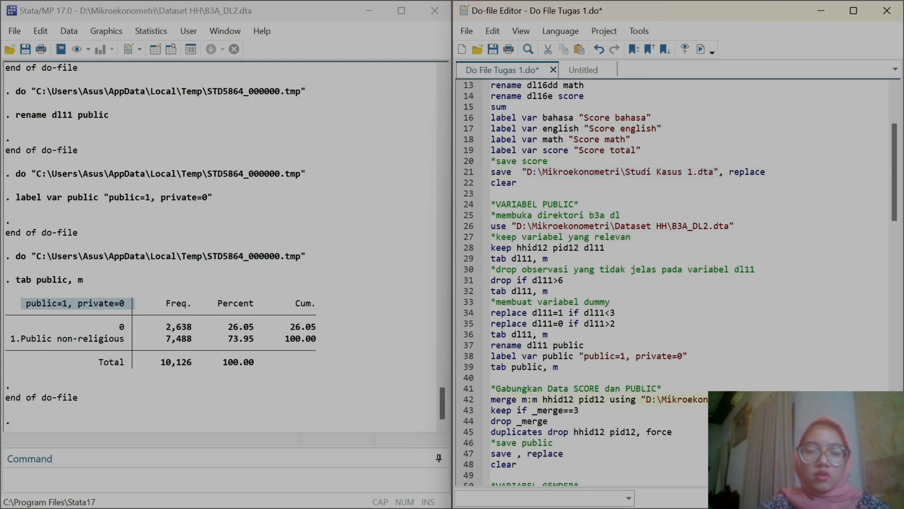
# Run the m:m merge with Studi Kasus 1.dta on hhid12 and pid12 and keep only observations with _merge==3
pyautogui.click(464, 400)
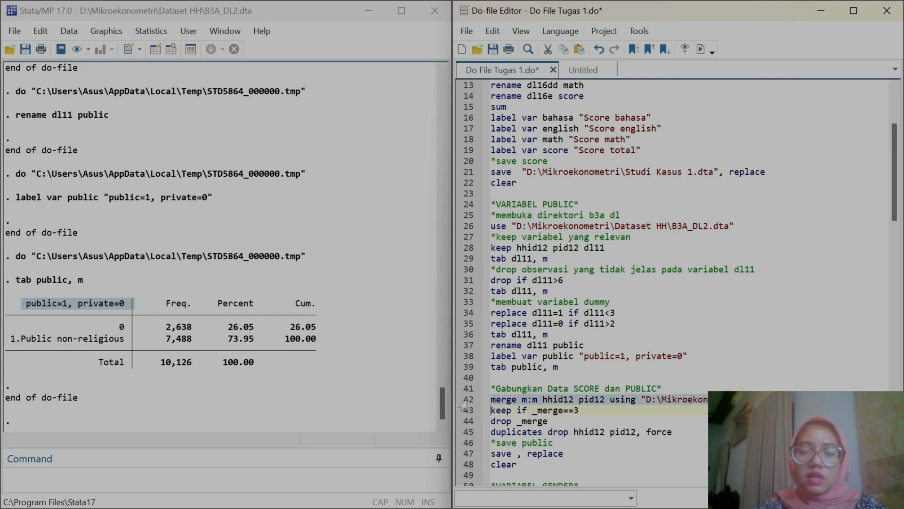
pyautogui.click(701, 49)
pyautogui.scroll(-3, 462, 313)
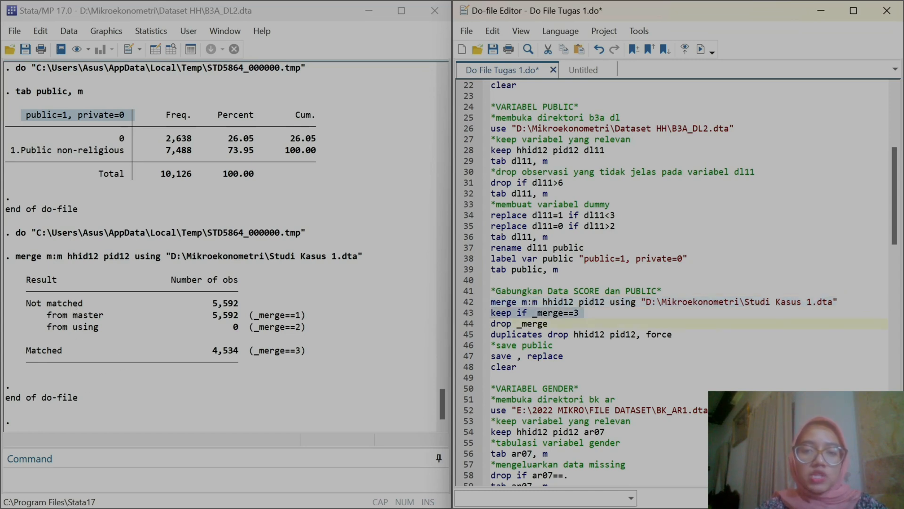
pyautogui.click(700, 49)
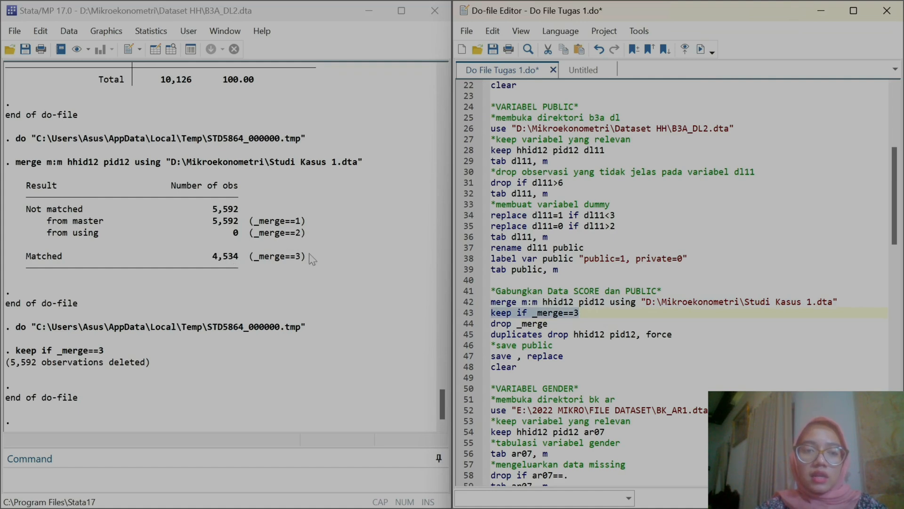
pyautogui.moveTo(310, 257); pyautogui.dragTo(250, 259)
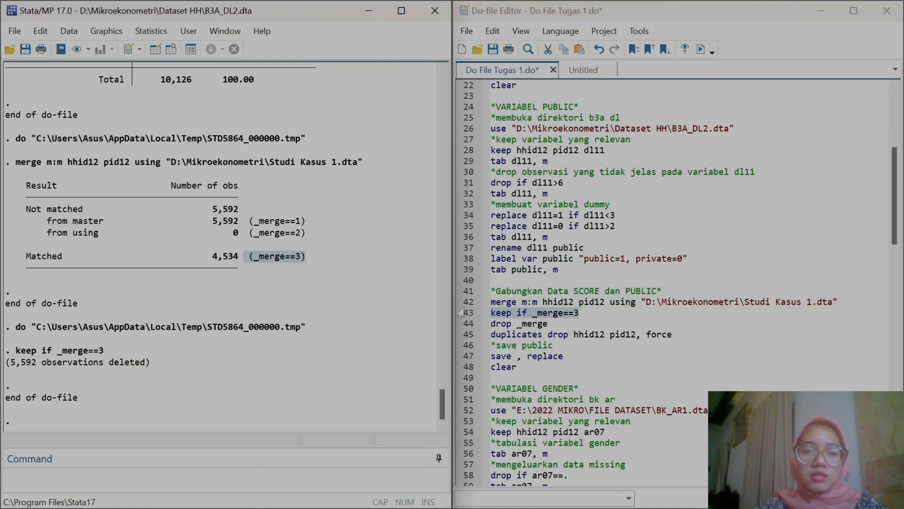
# Drop the _merge variable and force-drop duplicate observations by hhid12 and pid12, leaving no bookmark in the do-file
pyautogui.click(472, 326)
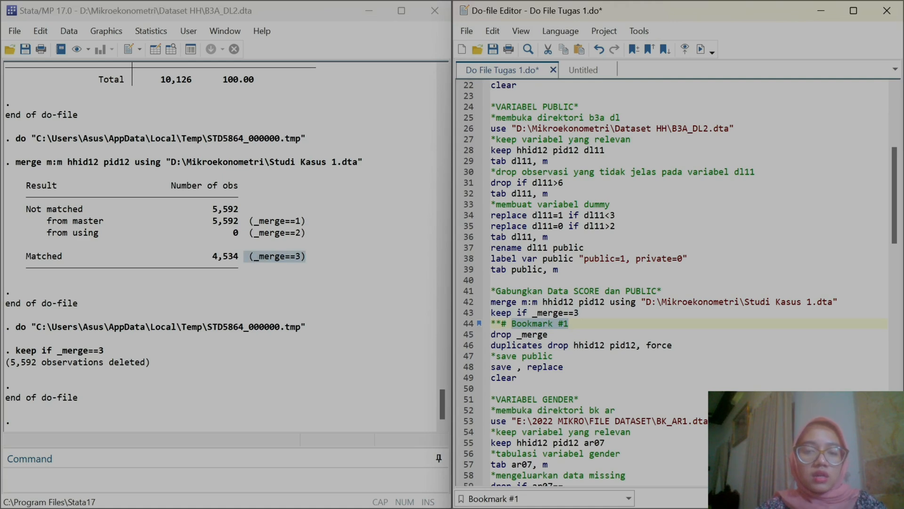
pyautogui.hotkey('ctrl', 'z')
pyautogui.hotkey('shift', 'End')
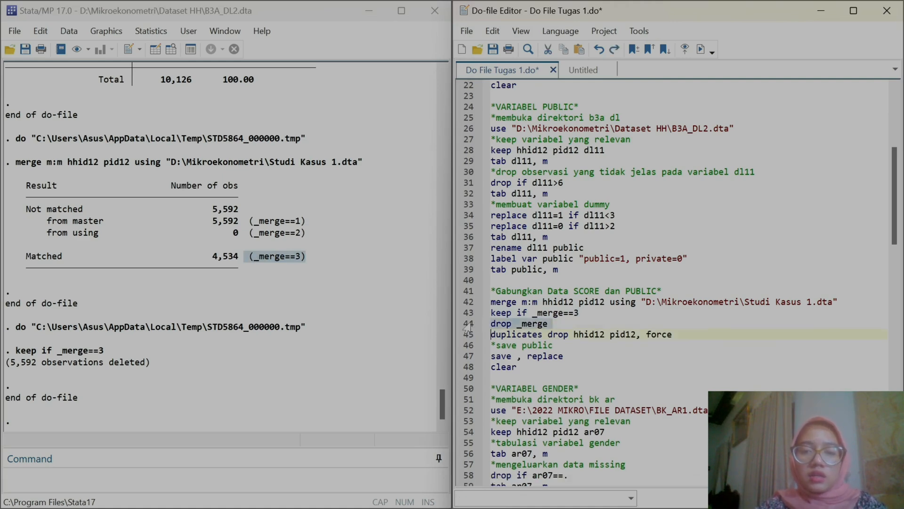
pyautogui.click(700, 49)
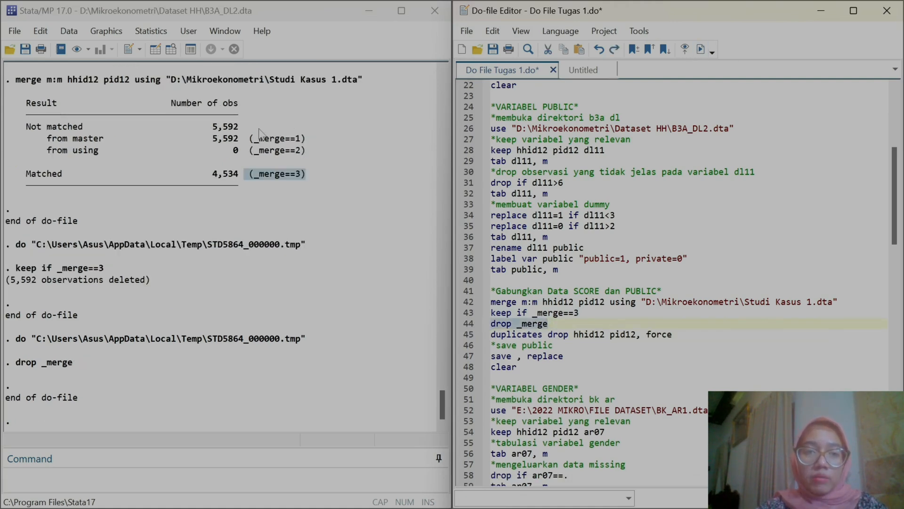
pyautogui.click(464, 334)
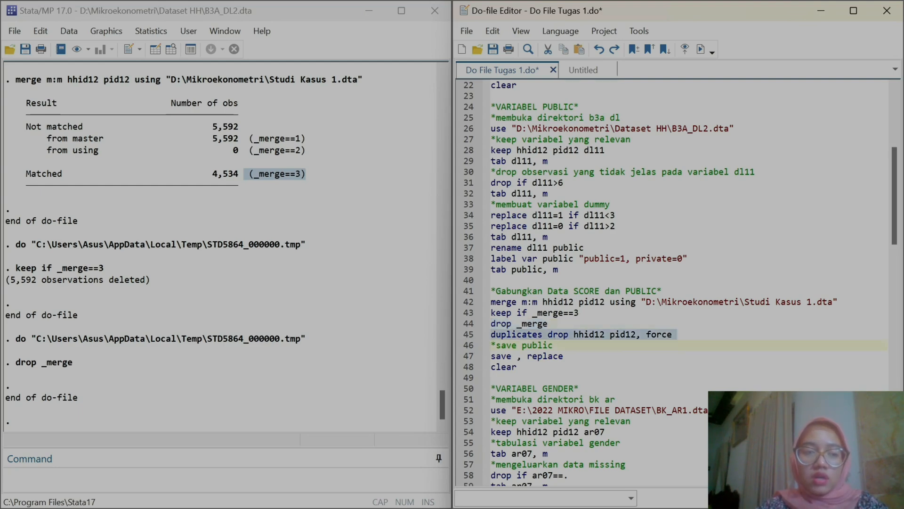
pyautogui.click(700, 49)
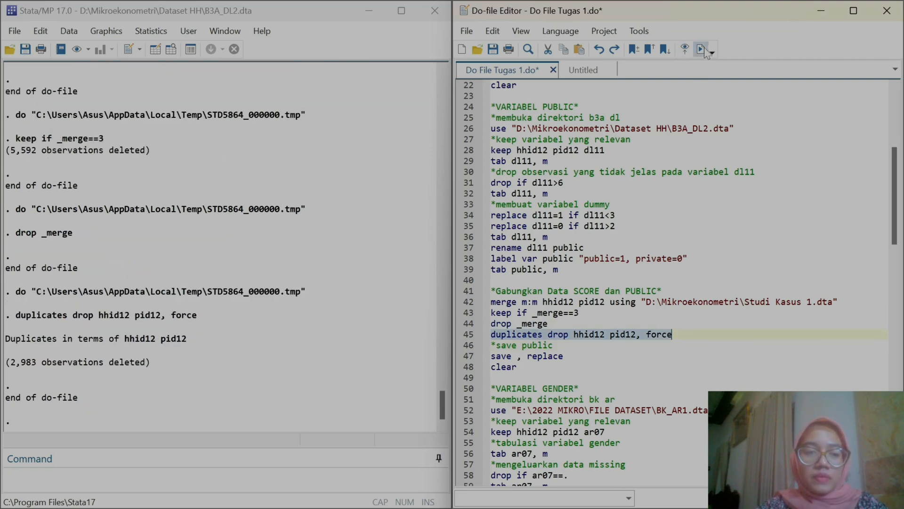
# Insert the path "D:\Mikroekonometri\Studi Kasus 1.dta" into the save command of the public section and run it with replace
pyautogui.scroll(3, 77, 352)
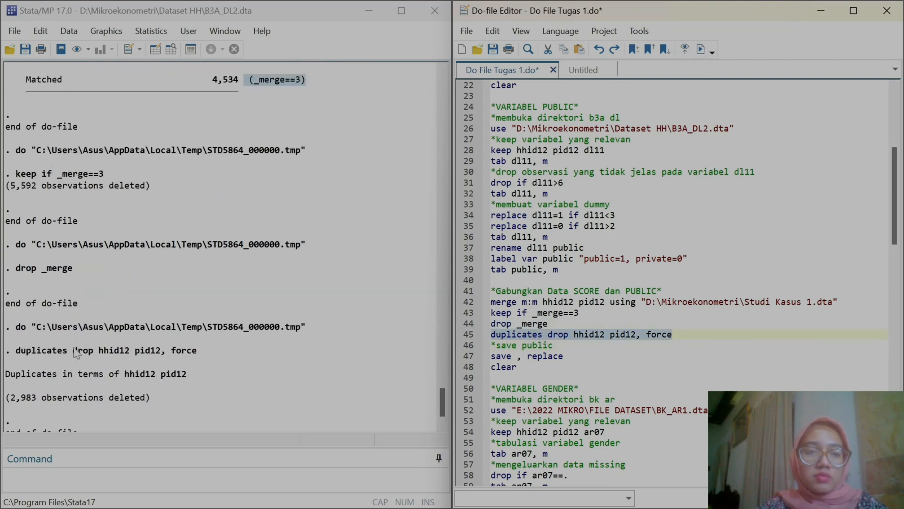
pyautogui.scroll(-3, 141, 339)
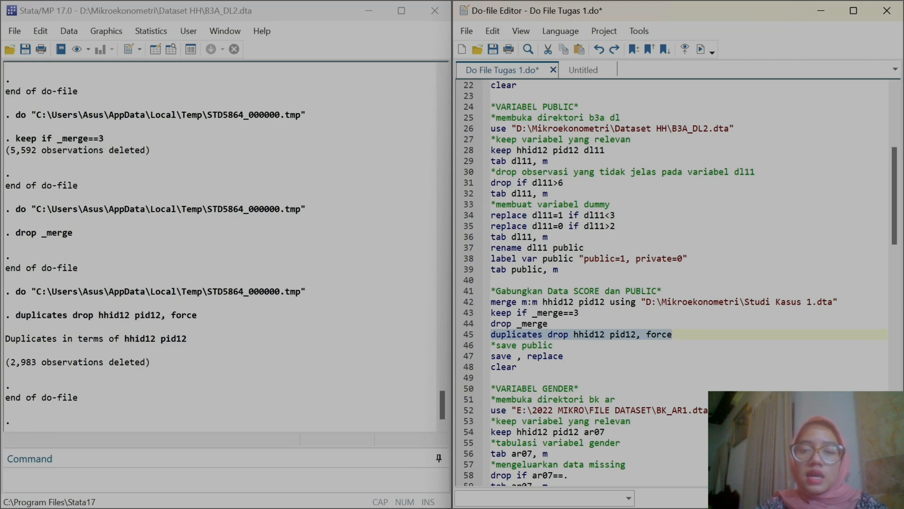
pyautogui.moveTo(641, 302); pyautogui.dragTo(838, 302)
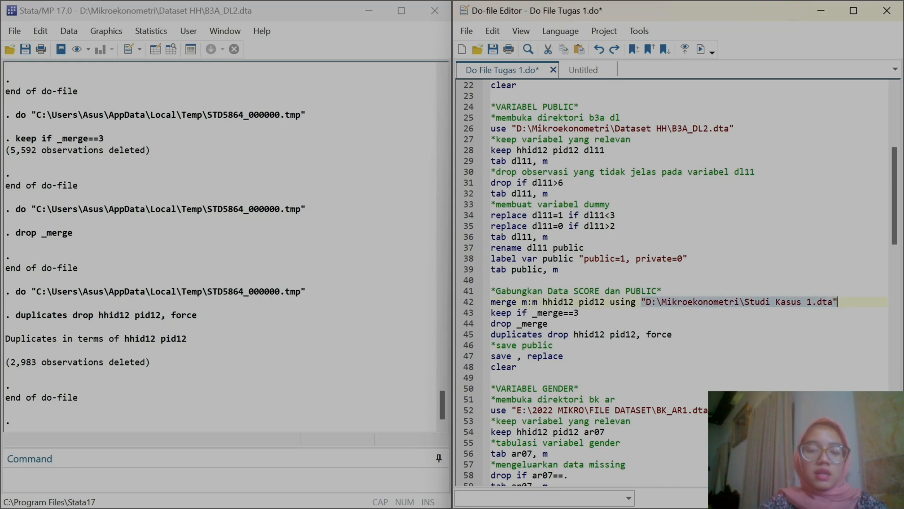
pyautogui.click(515, 355)
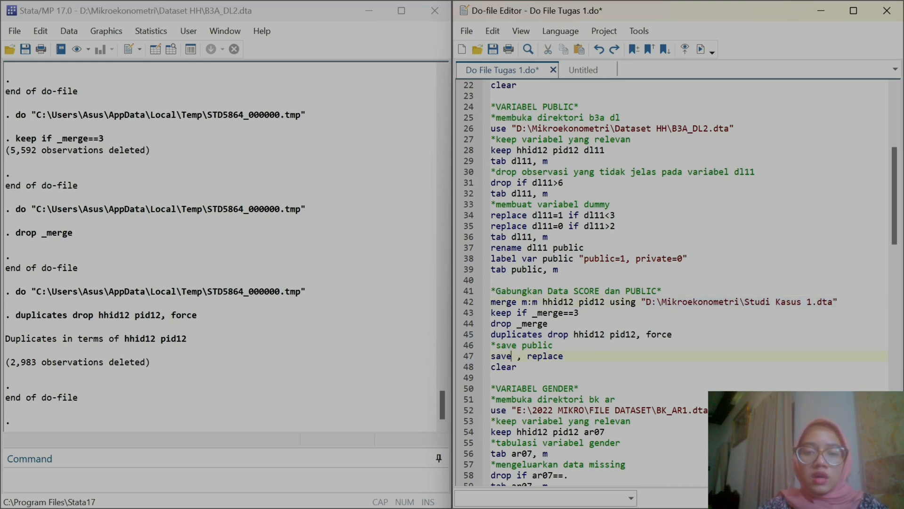
pyautogui.hotkey('ctrl', 'v')
pyautogui.click(465, 360)
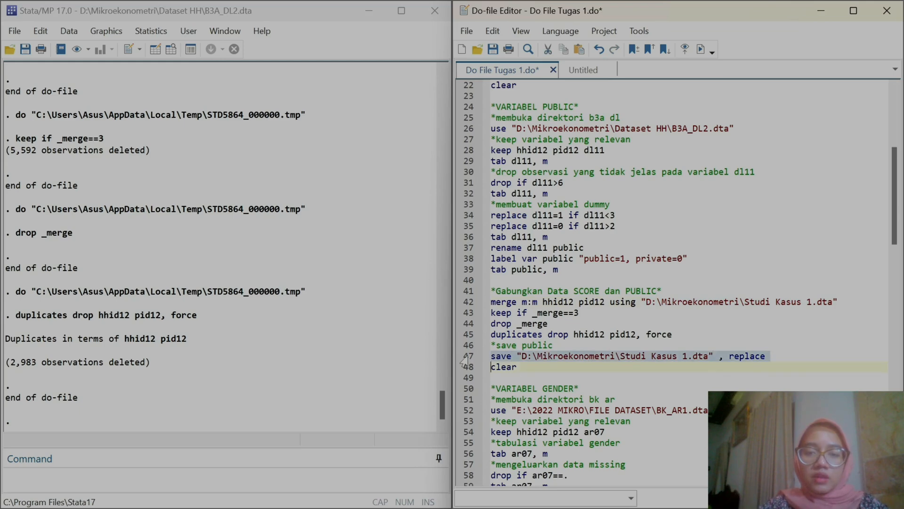
pyautogui.click(701, 49)
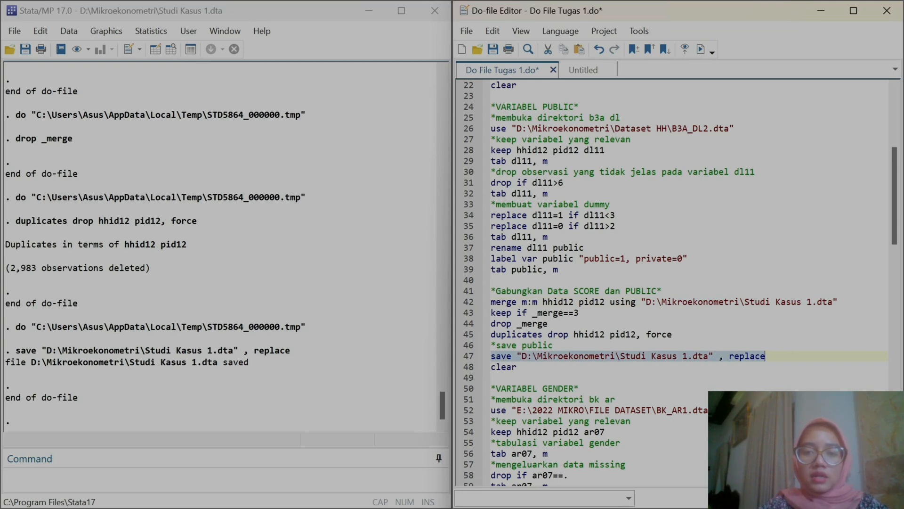
# Run the clear command at the end of the public section to empty the data in memory
pyautogui.scroll(1, 680, 280)
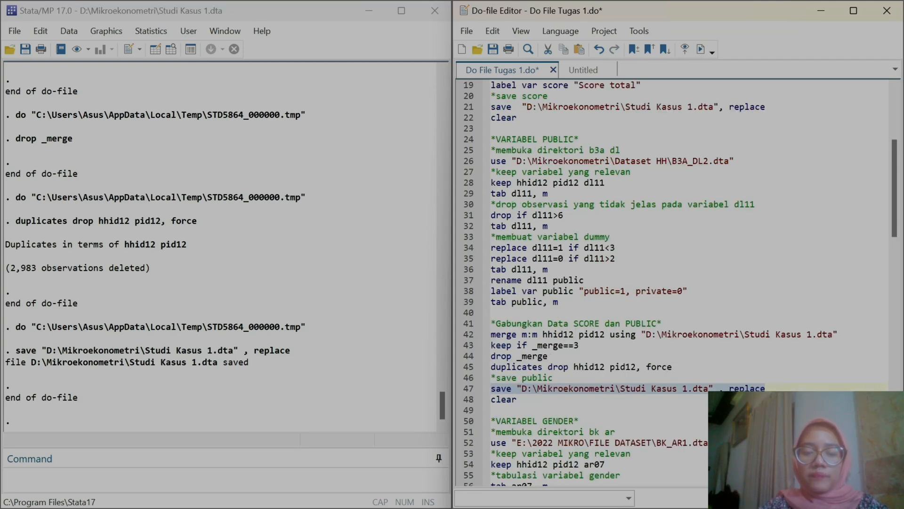
pyautogui.scroll(-3, 680, 280)
pyautogui.click(462, 302)
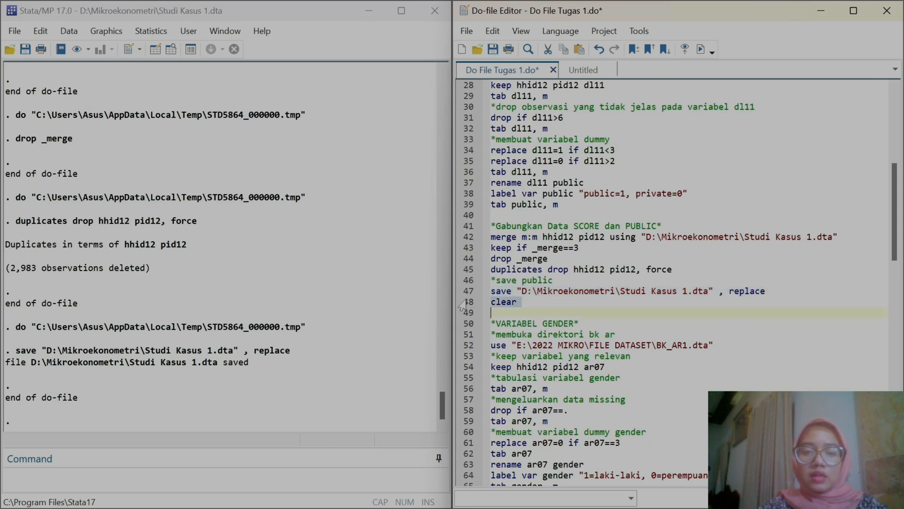
pyautogui.click(700, 49)
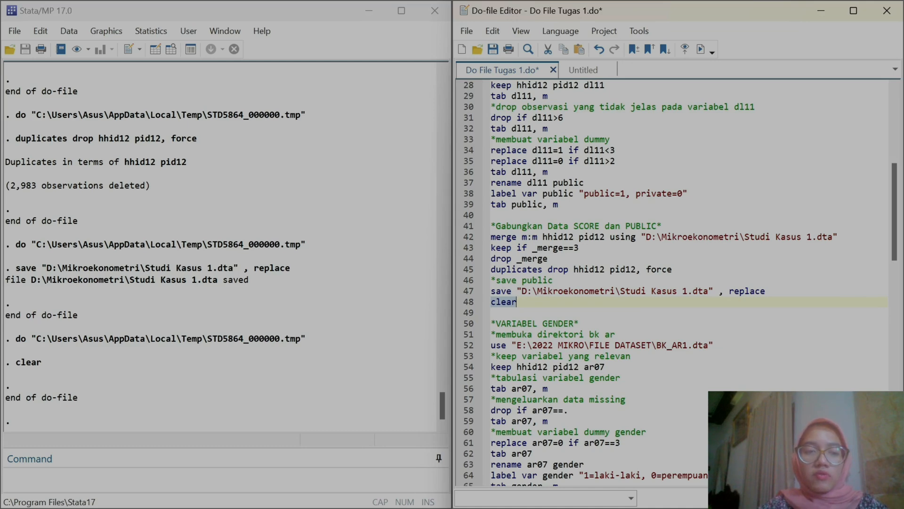
# Replace the dataset path in the gender section's use command with the B3A_DL2.dta path copied from the public section
pyautogui.scroll(-2, 680, 282)
pyautogui.scroll(7, 680, 282)
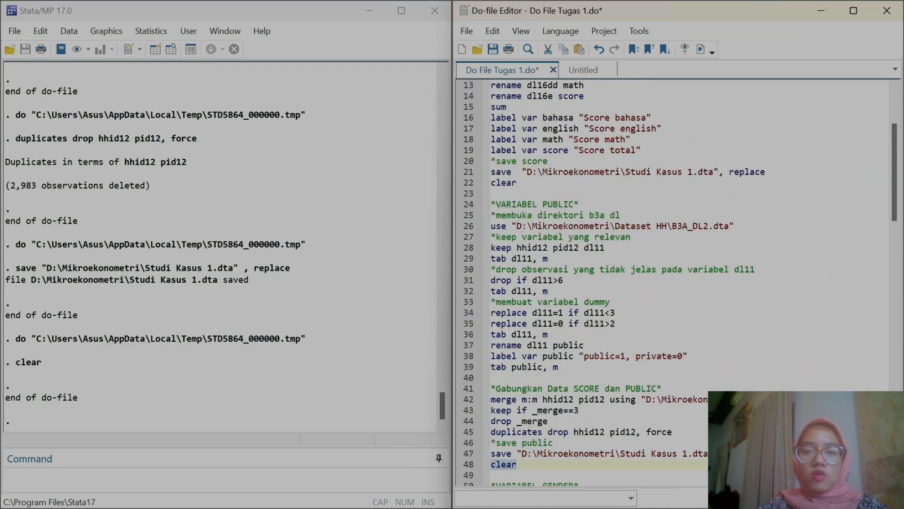
pyautogui.moveTo(512, 225); pyautogui.dragTo(734, 226)
pyautogui.hotkey('ctrl', 'c')
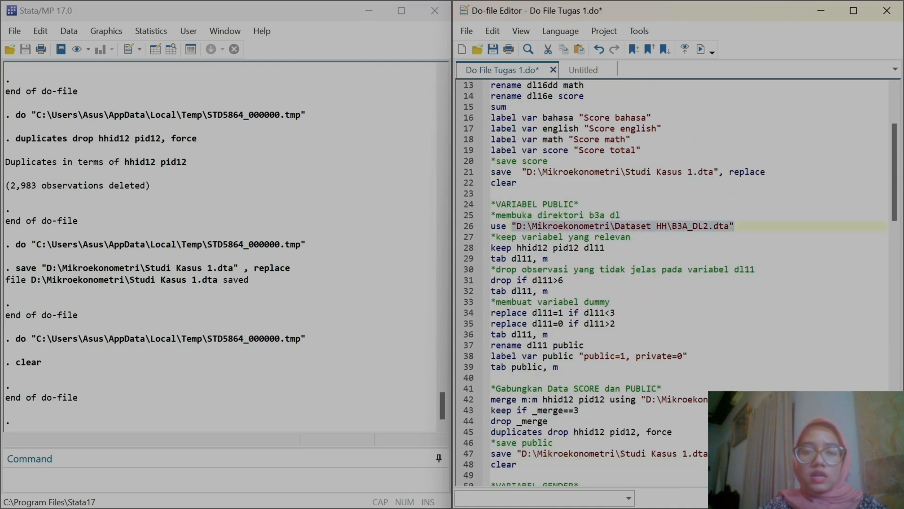
pyautogui.scroll(-6, 734, 225)
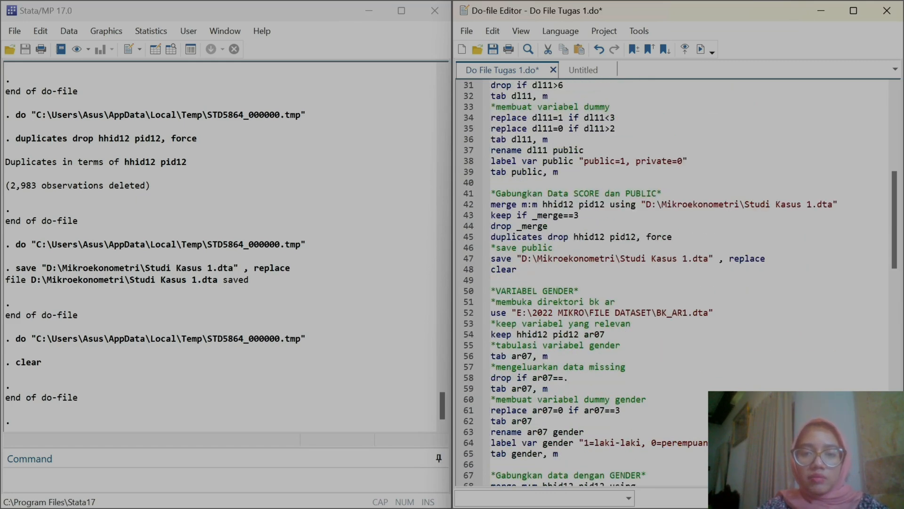
pyautogui.moveTo(715, 312); pyautogui.dragTo(522, 312)
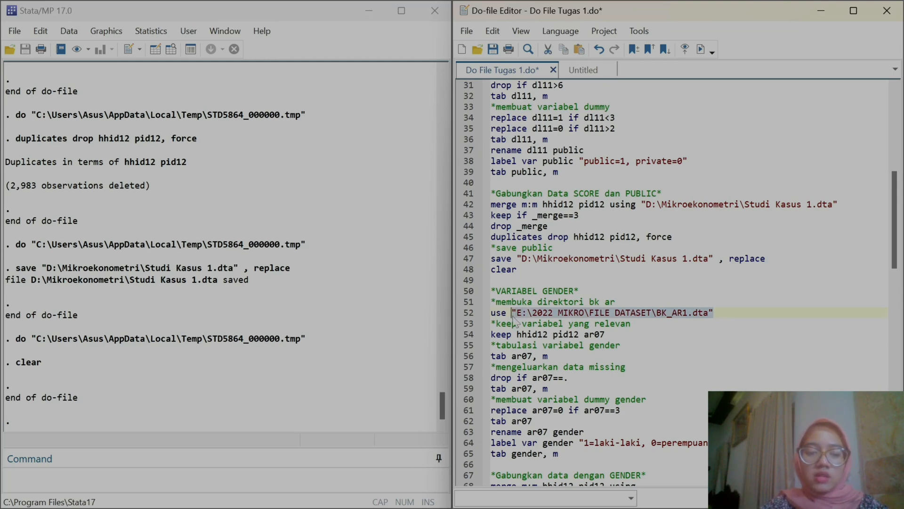
pyautogui.hotkey('ctrl', 'v')
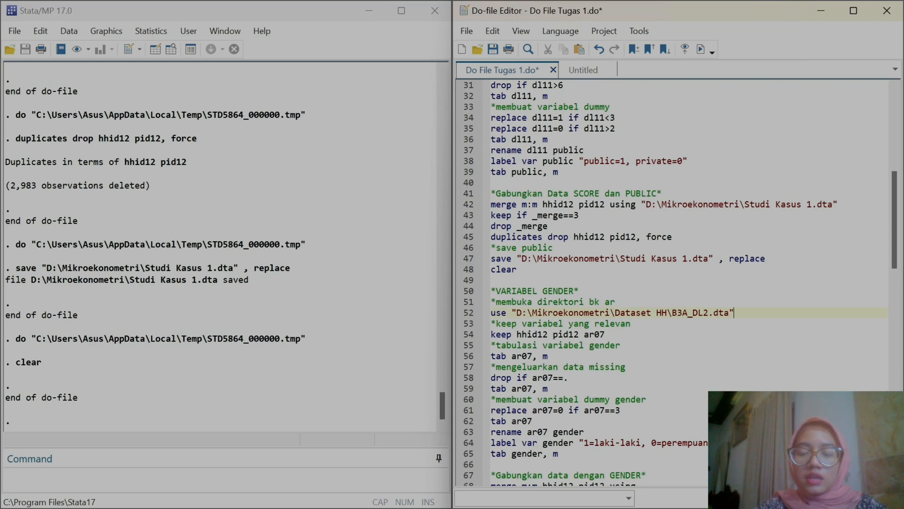
# Change the file name in the gender section's use path to BK_AR1 and load that dataset
pyautogui.press('BackSpace')
pyautogui.press('BackSpace')
pyautogui.press('BackSpace')
pyautogui.press('BackSpace')
pyautogui.press('BackSpace')
pyautogui.press('BackSpace')
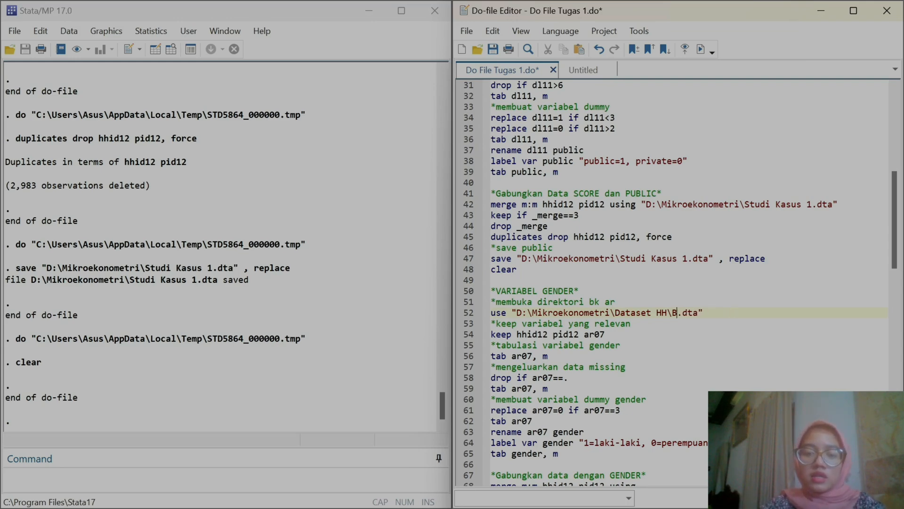
pyautogui.press('capslock')
pyautogui.write('K_AR1')
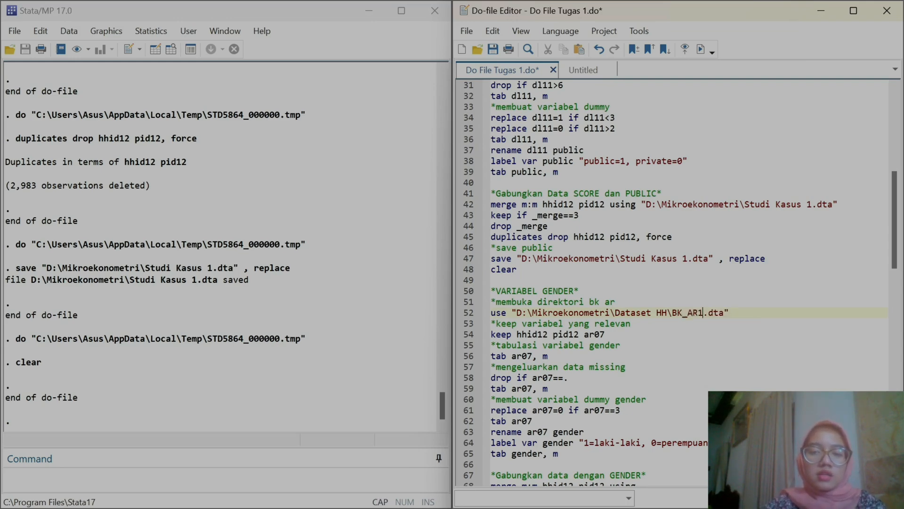
pyautogui.press('capslock')
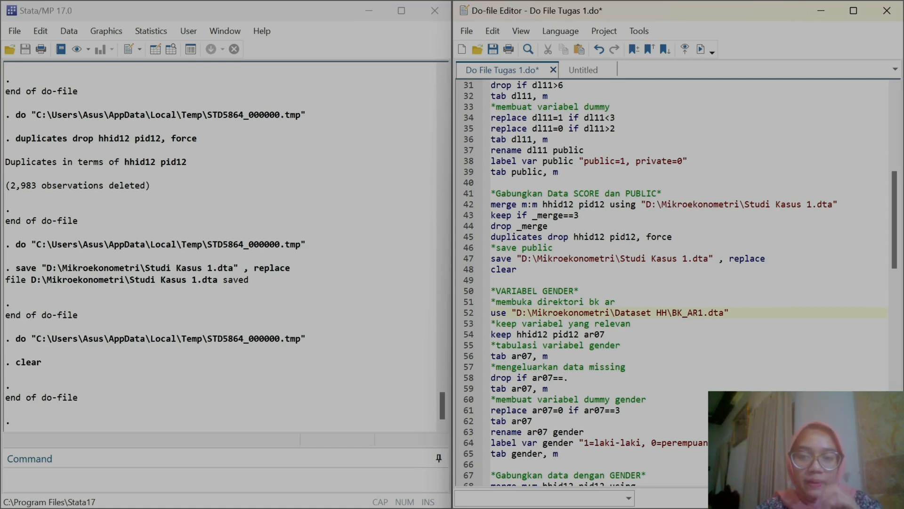
pyautogui.click(468, 313)
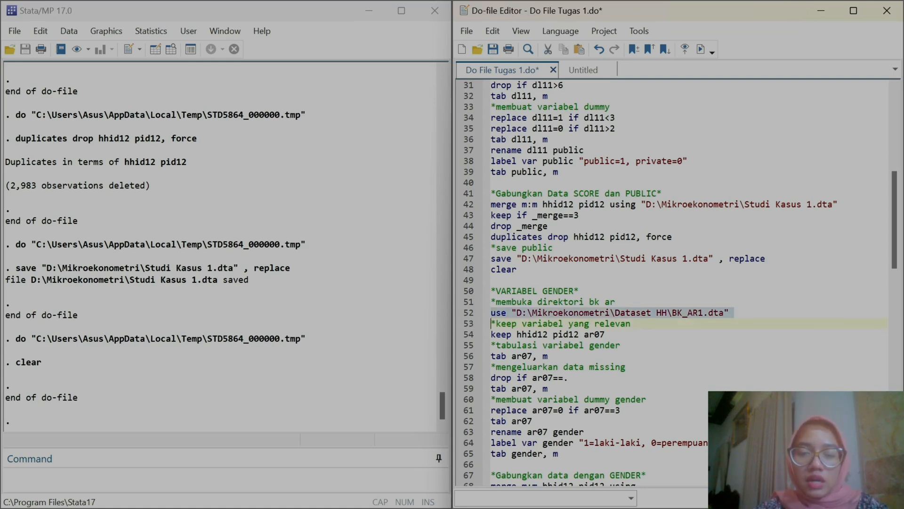
pyautogui.click(700, 49)
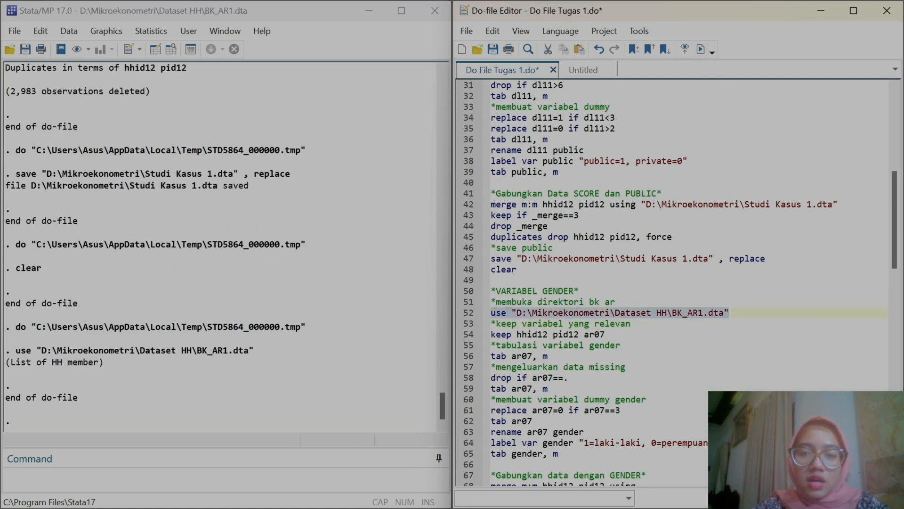
# Show the variable list of the BK_AR1 dataset, check the variable names and labels, and close the list again
pyautogui.click(225, 31)
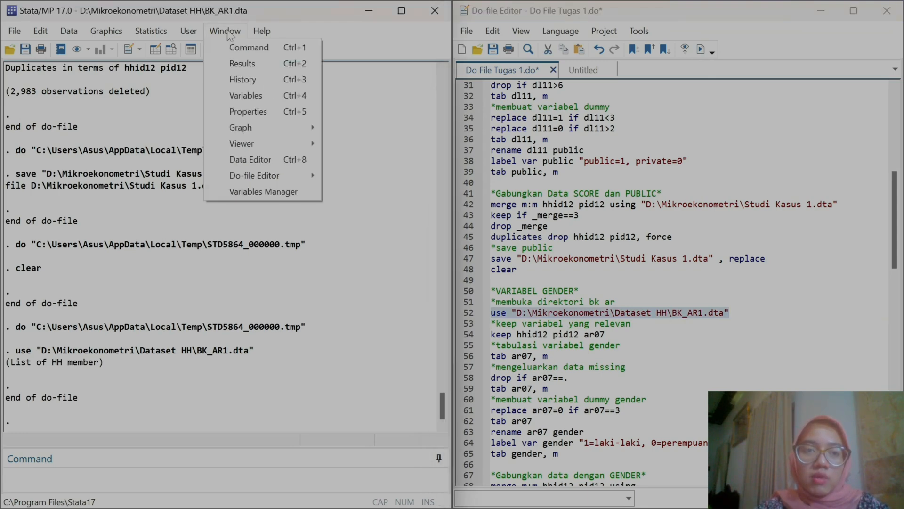
pyautogui.click(258, 80)
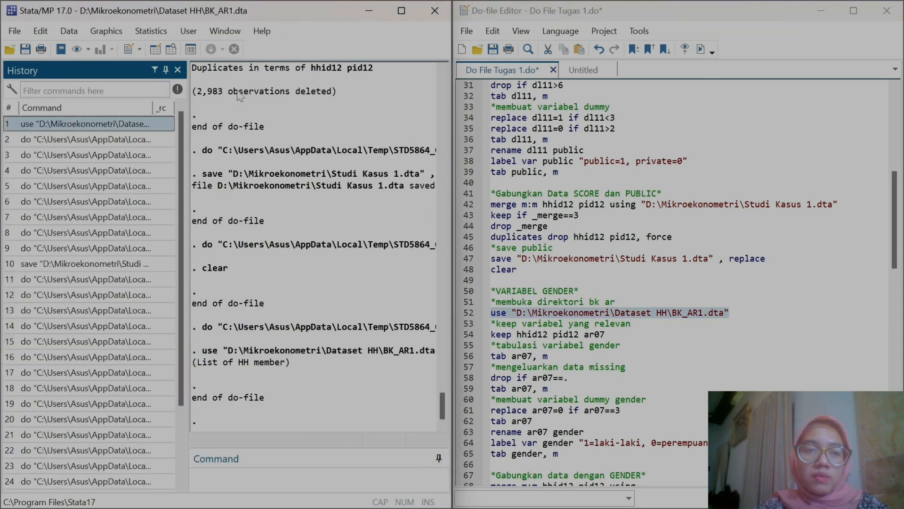
pyautogui.click(225, 32)
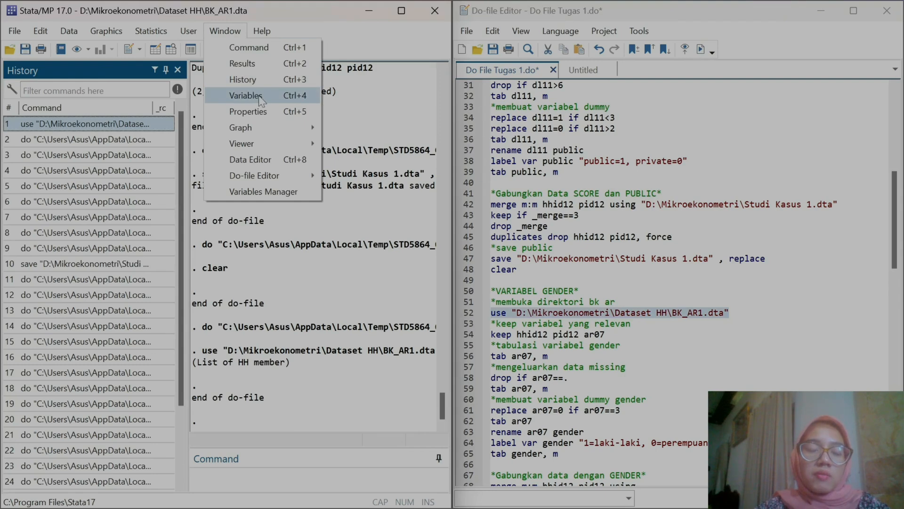
pyautogui.click(238, 96)
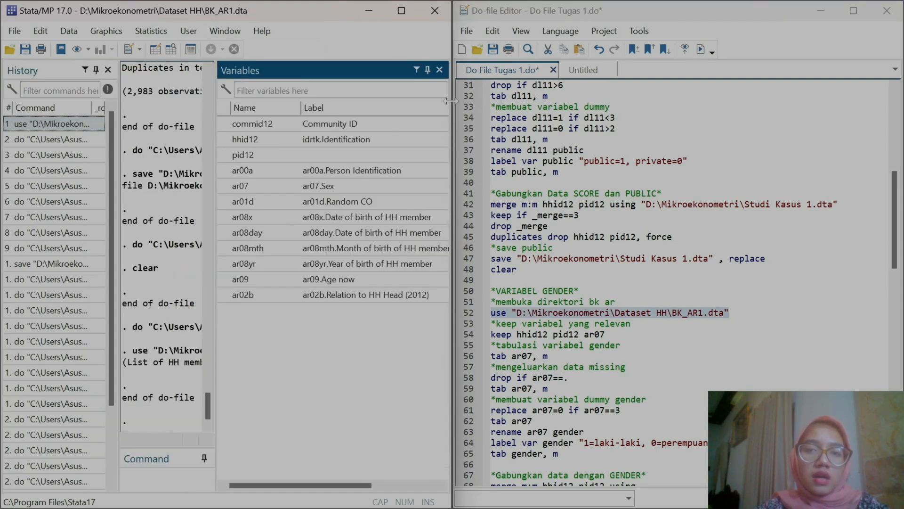
pyautogui.click(439, 70)
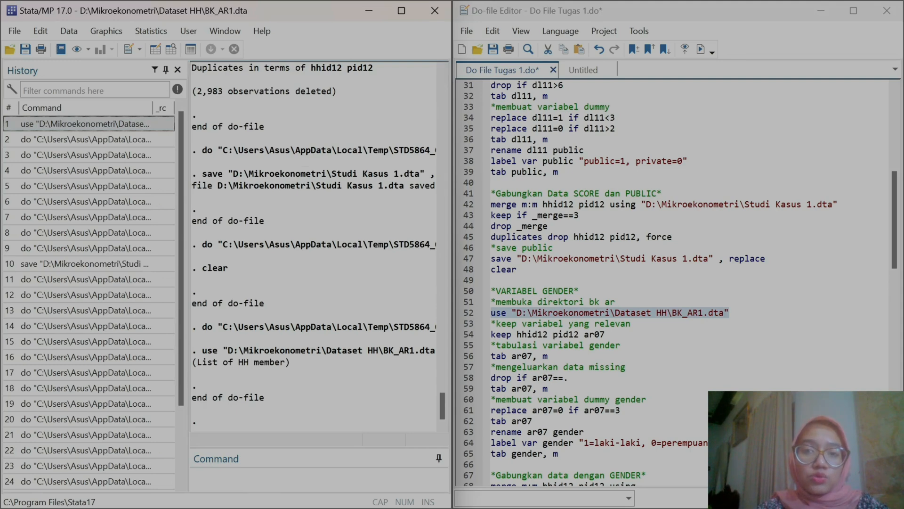
# Keep only hhid12, pid12 and ar07 by running the gender section's keep command, and hide the command history
pyautogui.click(474, 335)
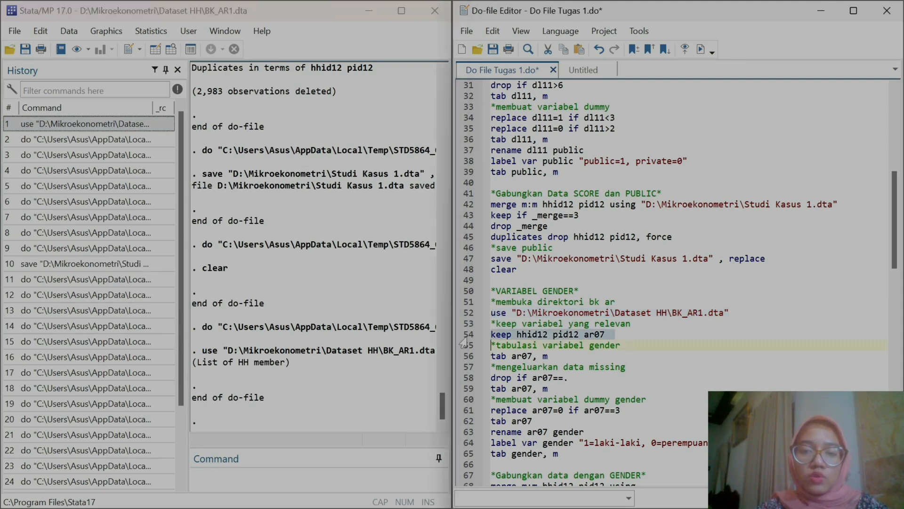
pyautogui.click(701, 49)
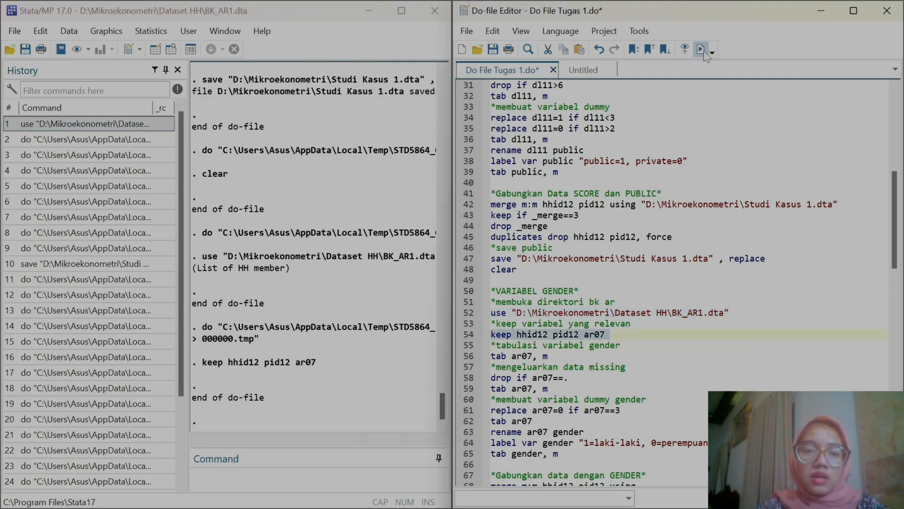
pyautogui.click(178, 70)
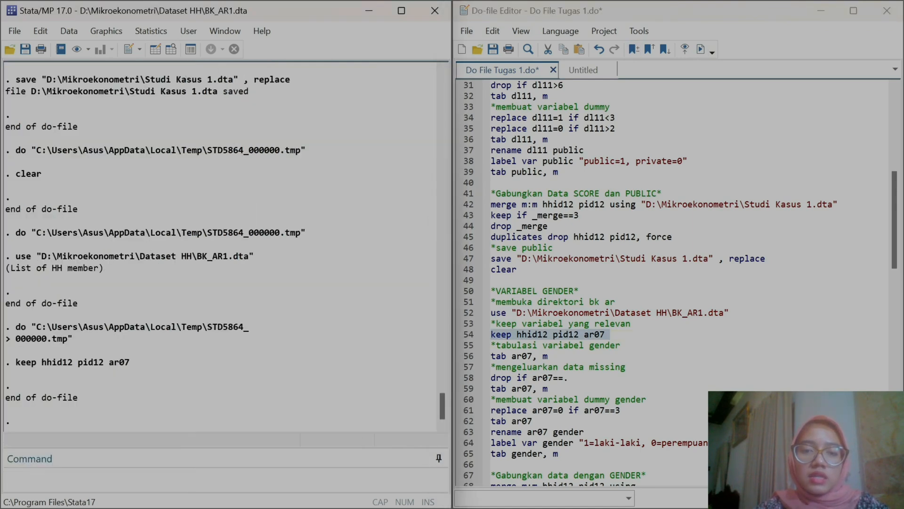
# Tabulate ar07 including missing values and examine the sex categories and the m option in the output
pyautogui.click(459, 357)
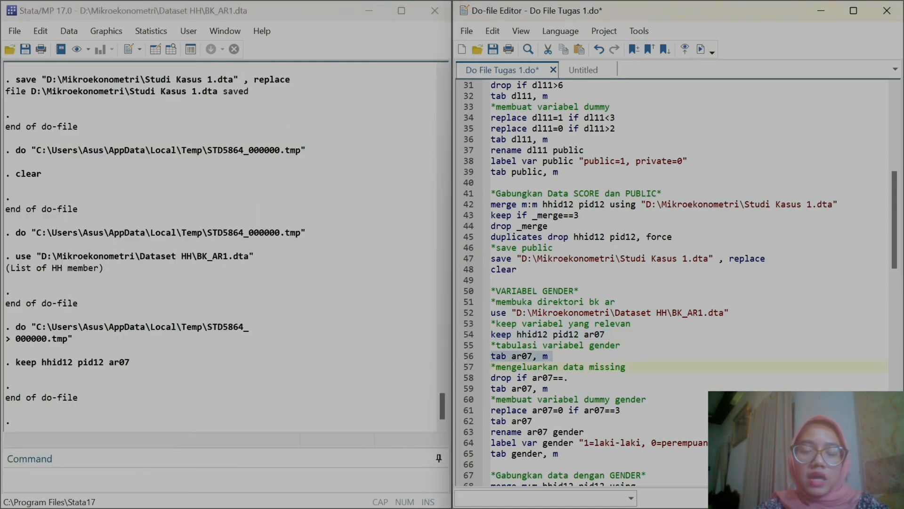
pyautogui.click(701, 49)
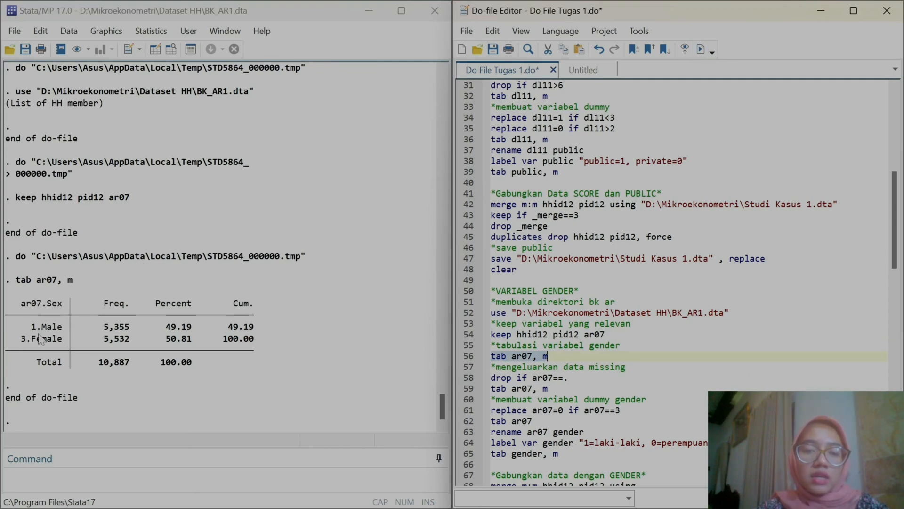
pyautogui.scroll(-2, 678, 282)
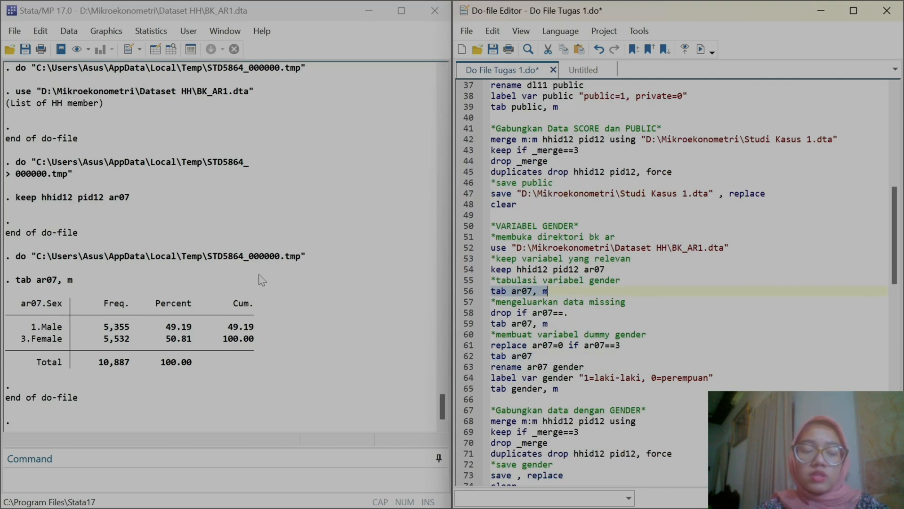
pyautogui.click(83, 286)
pyautogui.moveTo(70, 288); pyautogui.dragTo(68, 288)
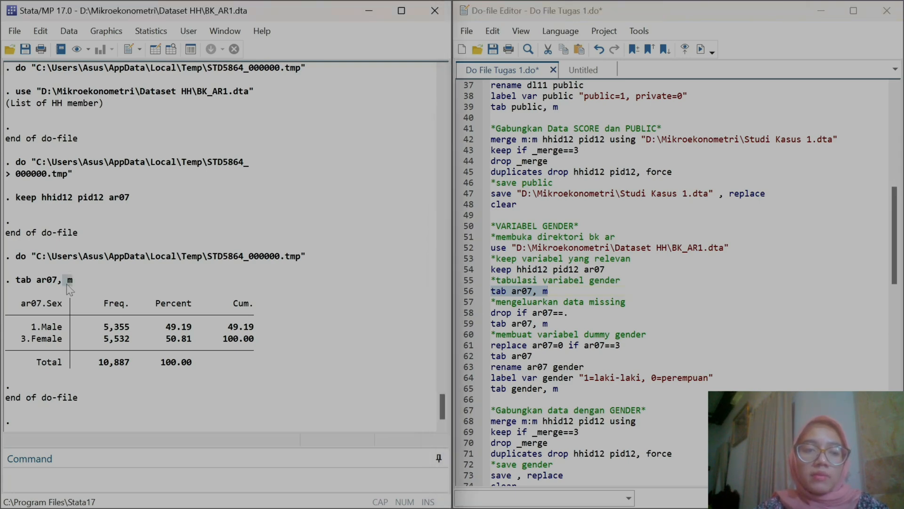
pyautogui.moveTo(66, 285)
pyautogui.mouseDown()
pyautogui.moveTo(77, 285)
pyautogui.moveTo(63, 284)
pyautogui.mouseUp()
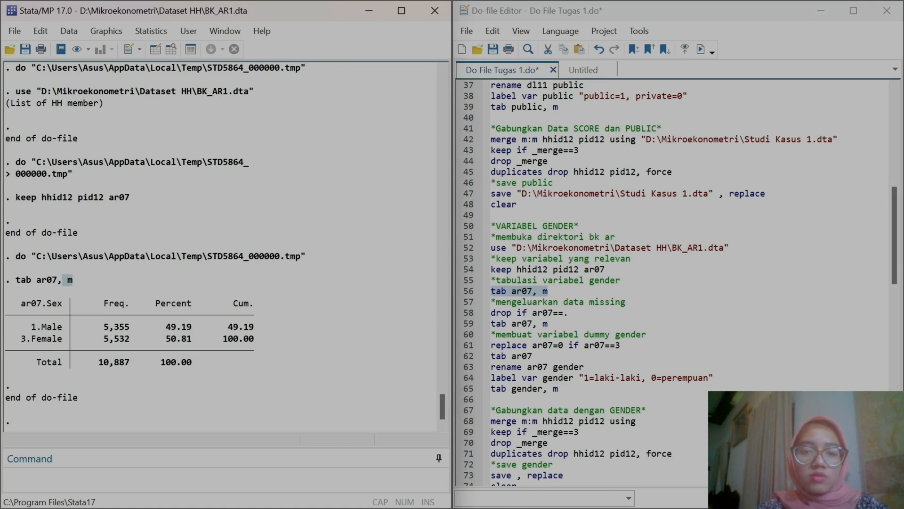
# Delete the "mengeluarkan data missing" comment, "drop if ar07==." and the following "tab ar07, m" from the gender section
pyautogui.click(547, 323)
pyautogui.moveTo(548, 323); pyautogui.dragTo(488, 304)
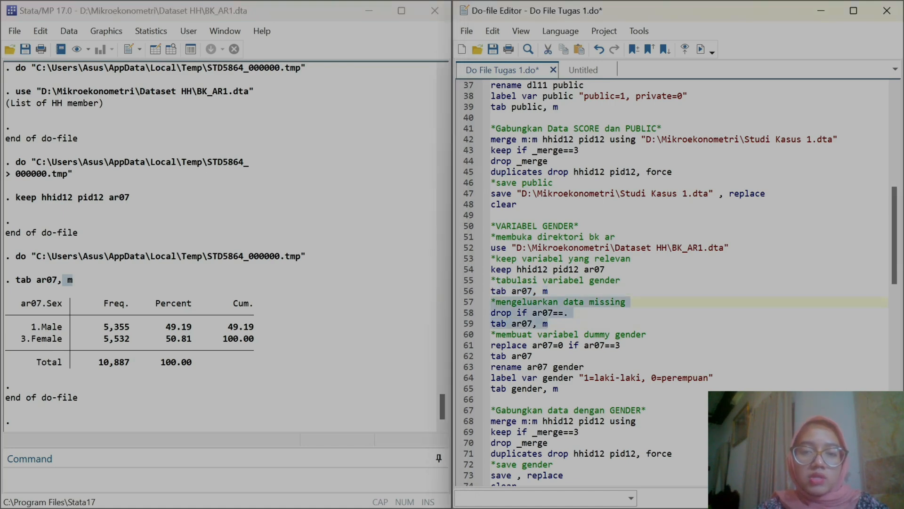
pyautogui.press('Delete')
pyautogui.press('BackSpace')
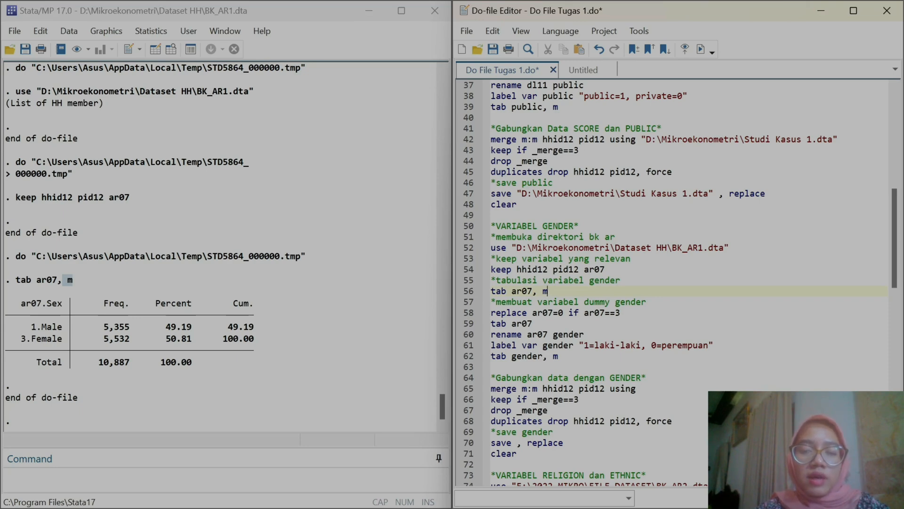
# Recode the female category of ar07 to zero by running the gender section's "replace ar07=0 if ar07==3" line
pyautogui.click(463, 313)
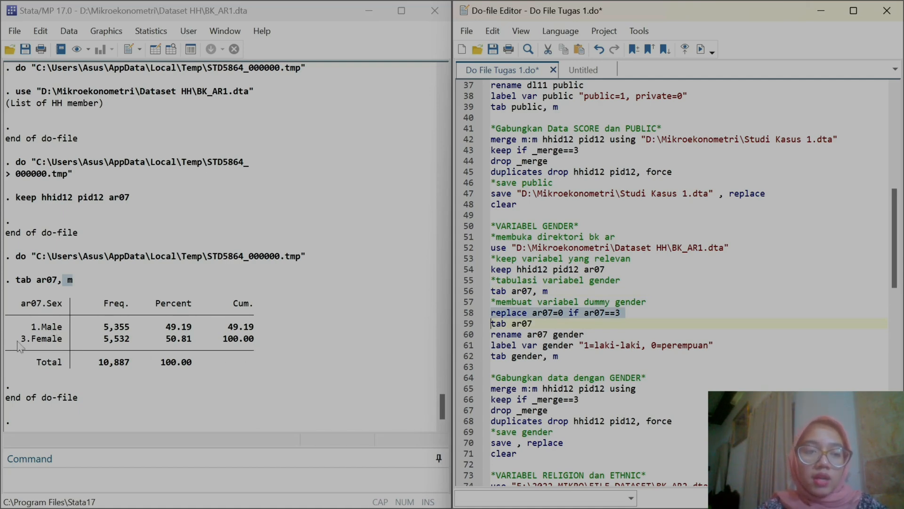
pyautogui.moveTo(18, 338); pyautogui.dragTo(77, 339)
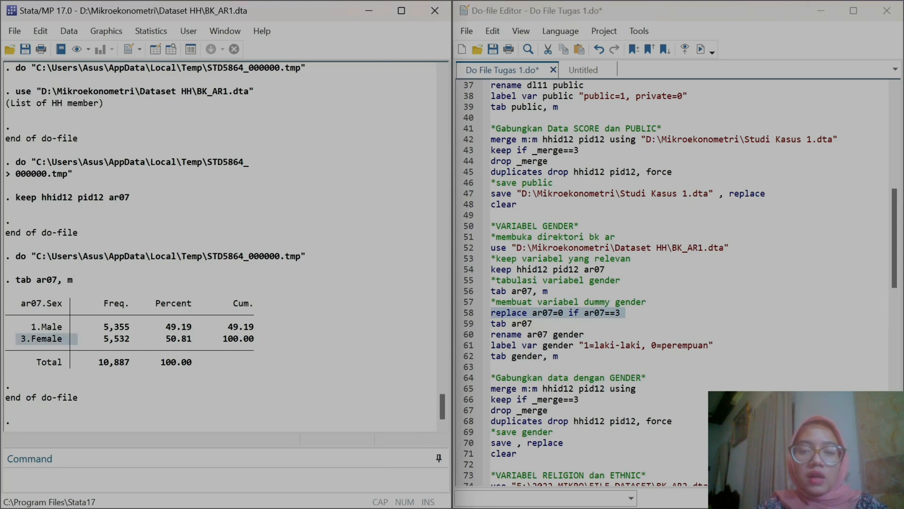
pyautogui.click(700, 49)
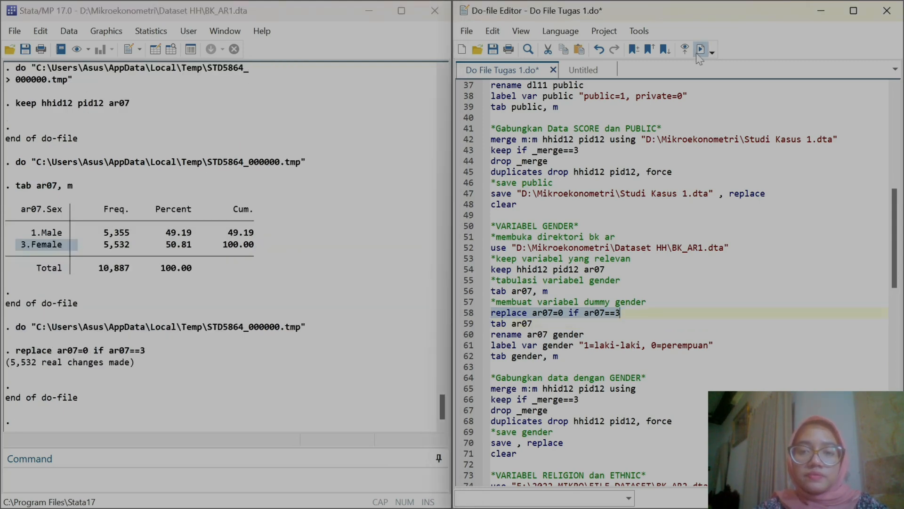
# Add the ", m" option to the "tab ar07" line below the recode and run that tabulation
pyautogui.click(463, 325)
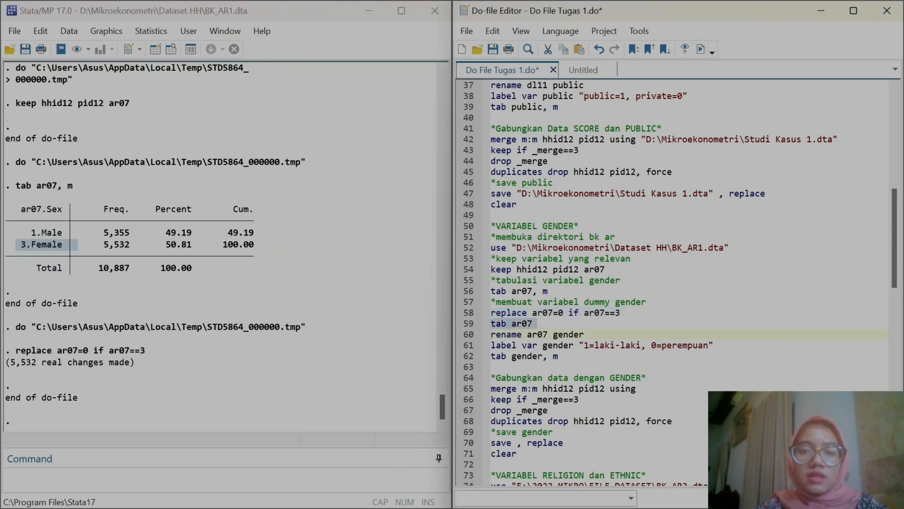
pyautogui.click(540, 325)
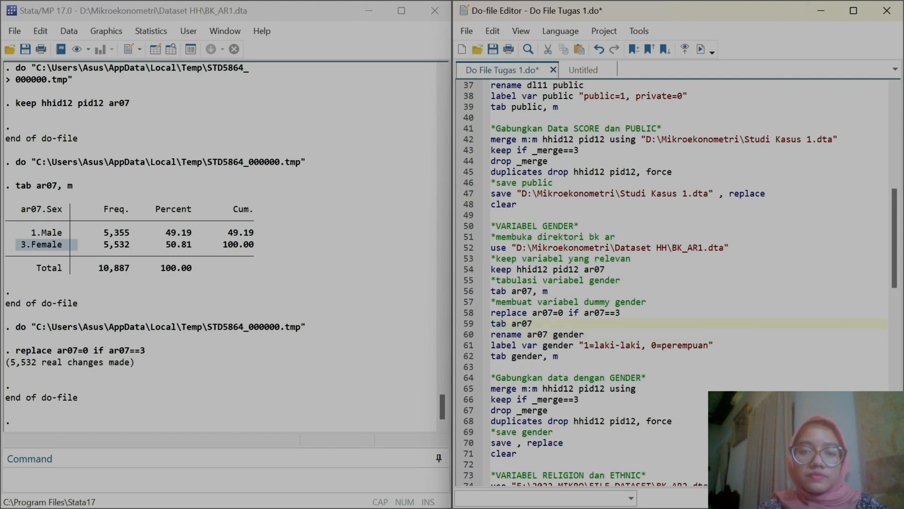
pyautogui.write(', m')
pyautogui.click(463, 325)
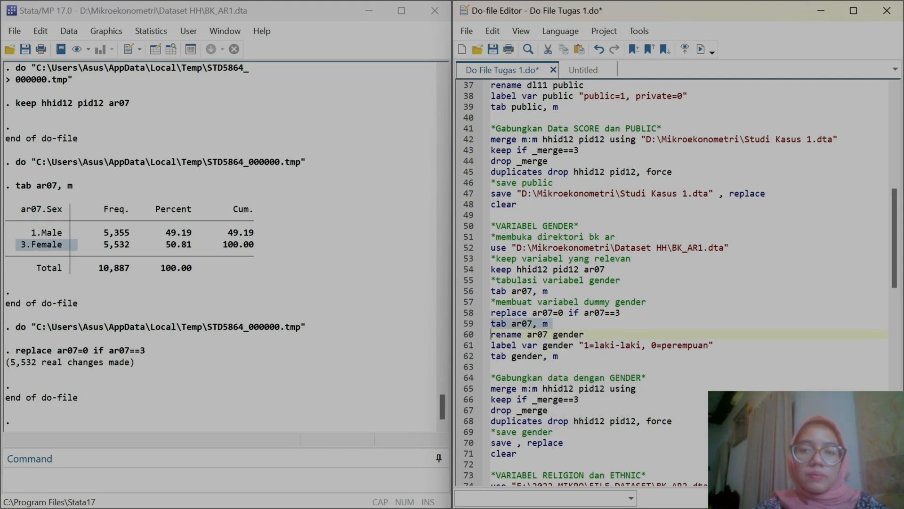
pyautogui.click(700, 48)
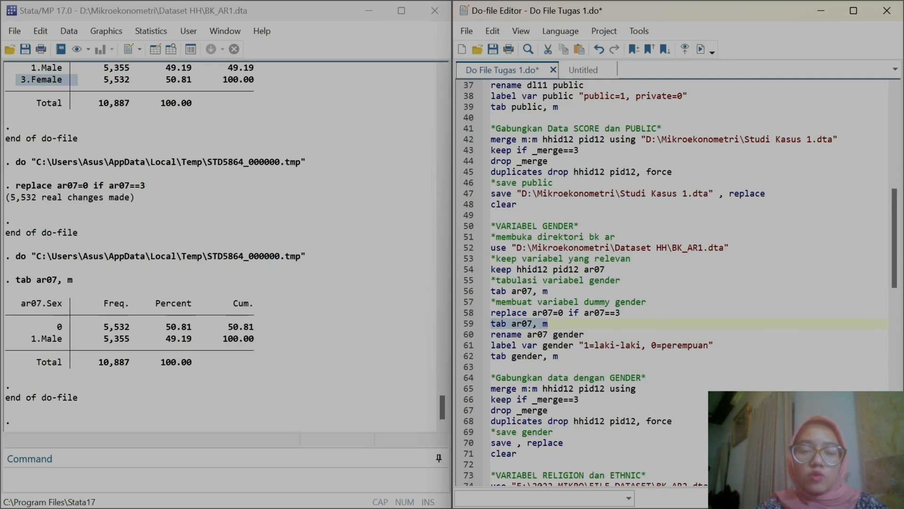
# Rename ar07 to gender and label it "1=laki-laki, 0=perempuan" by running the two existing gender lines
pyautogui.click(468, 336)
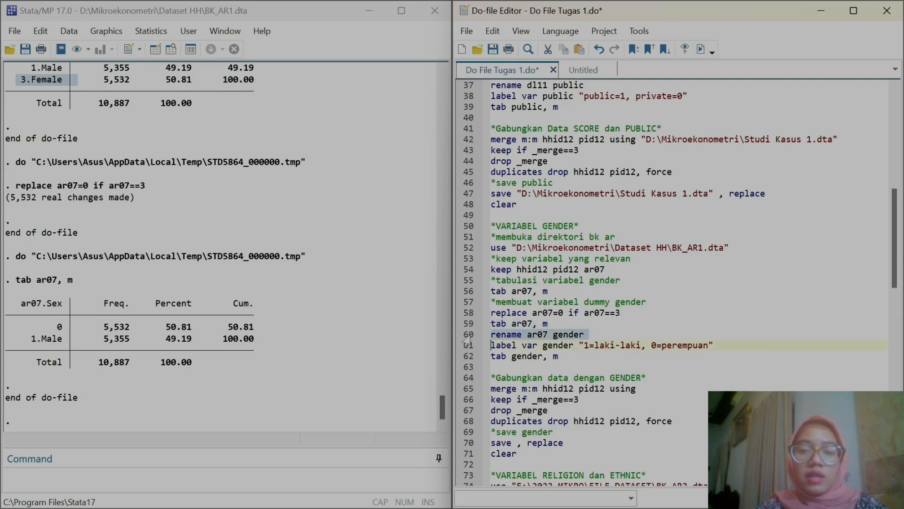
pyautogui.click(701, 49)
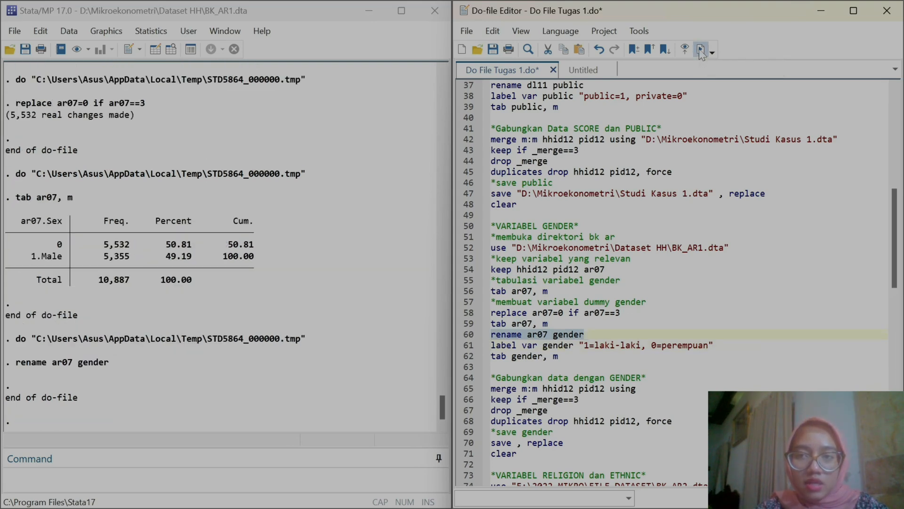
pyautogui.click(468, 346)
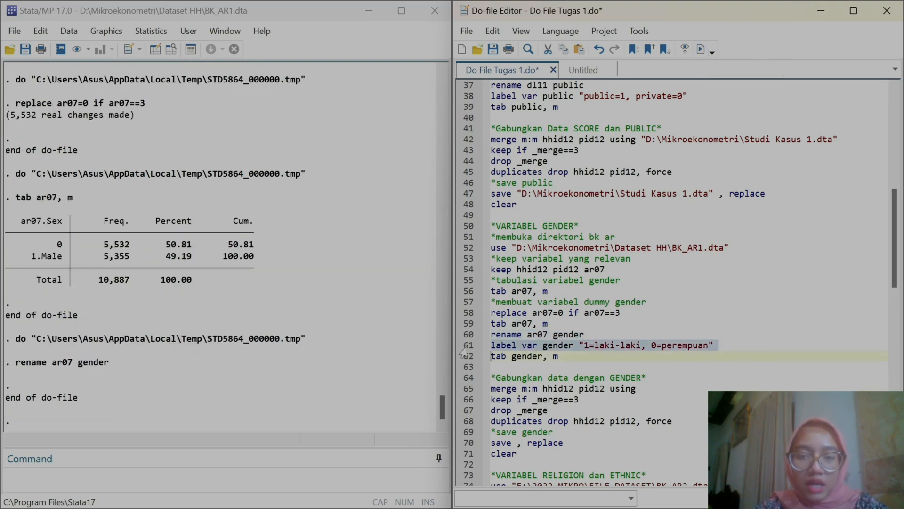
pyautogui.click(701, 49)
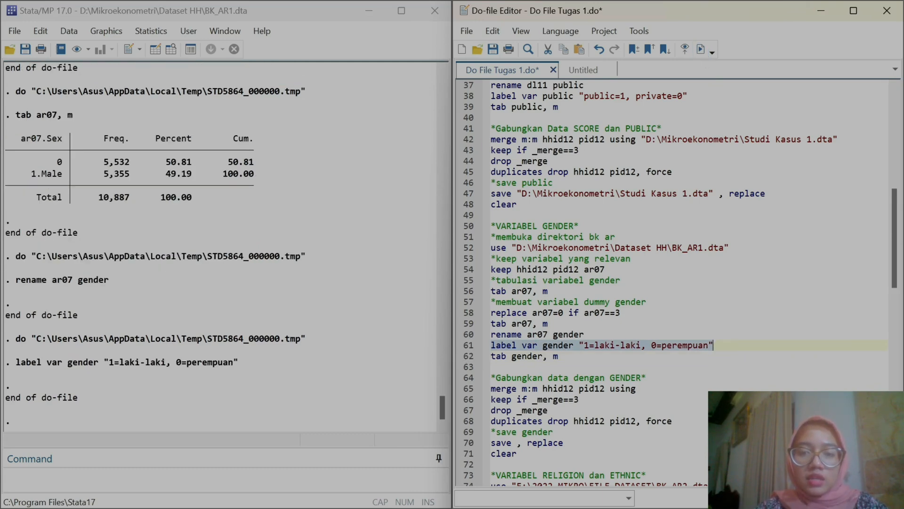
# Tabulate gender including missing values and examine the variable label in the output table
pyautogui.click(461, 357)
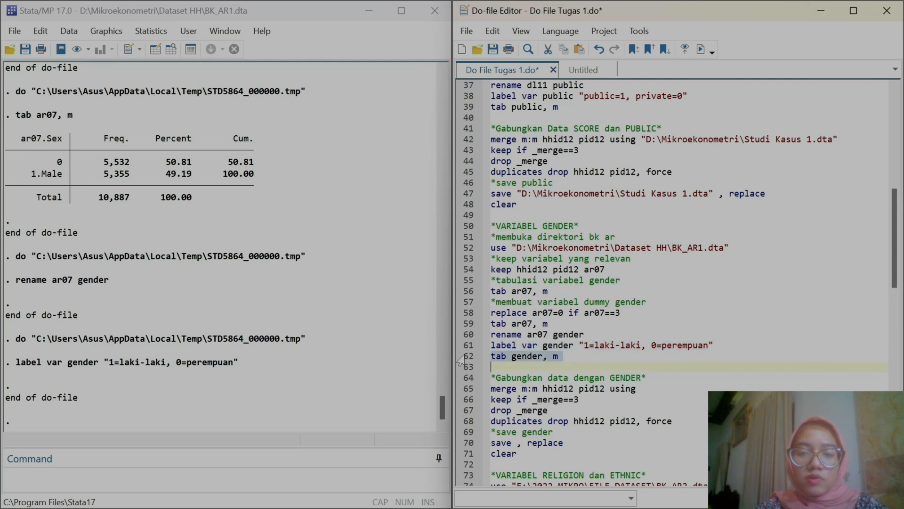
pyautogui.click(701, 49)
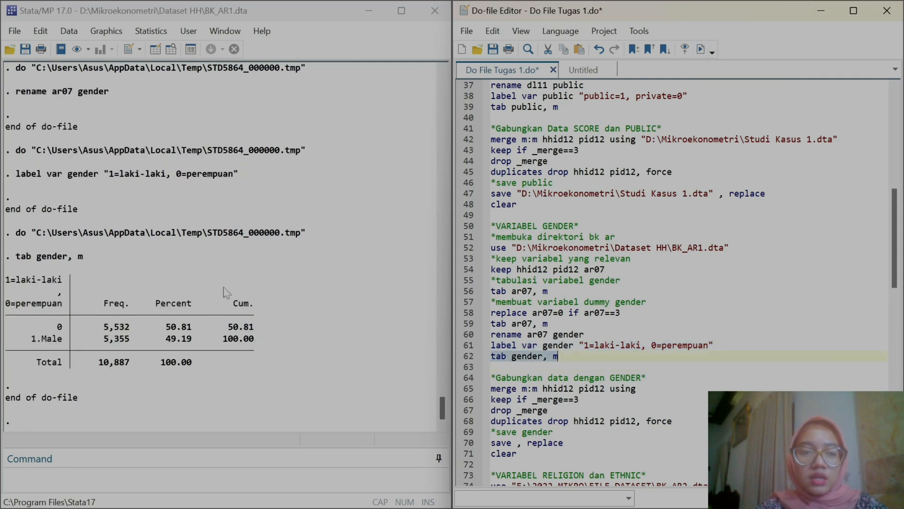
pyautogui.moveTo(66, 312); pyautogui.dragTo(6, 278)
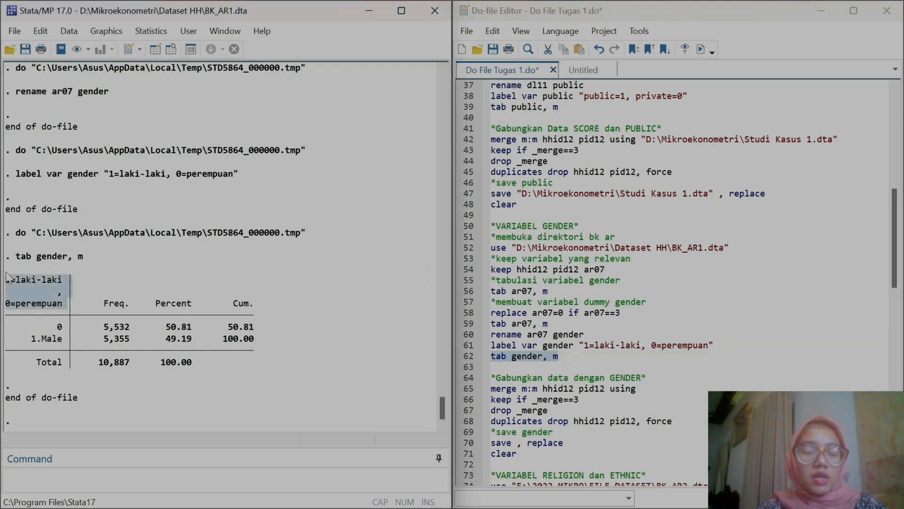
# Complete the gender merge command with the path "D:\Mikroekonometri\Studi Kasus 1.dta" reused from the public section's merge line, and run it
pyautogui.scroll(-3, 673, 282)
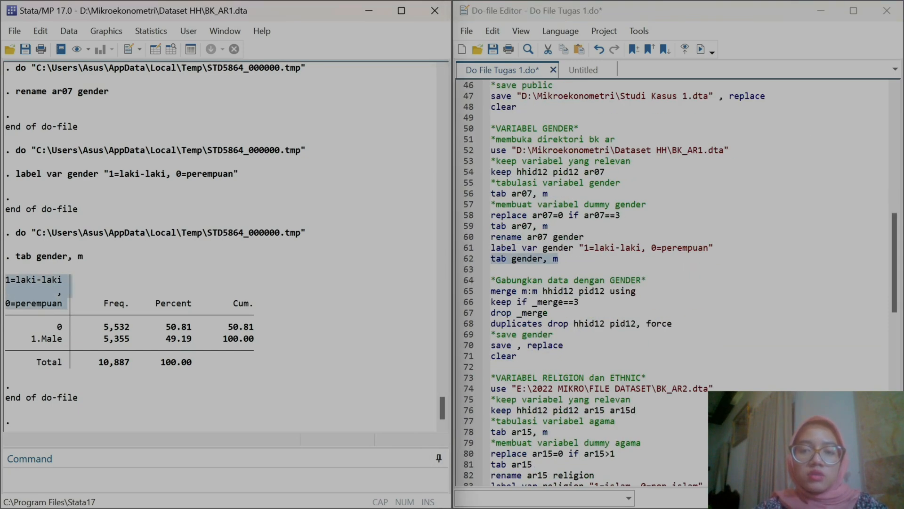
pyautogui.scroll(2, 674, 283)
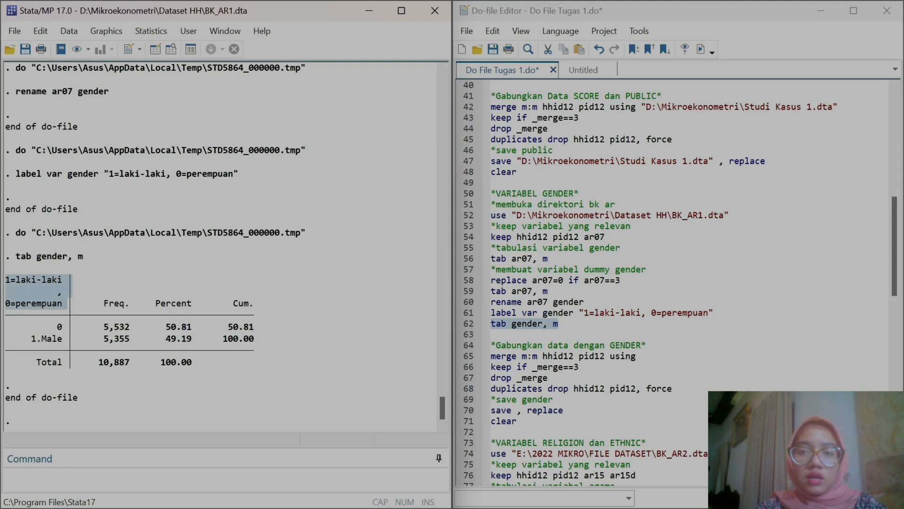
pyautogui.moveTo(641, 107); pyautogui.dragTo(838, 107)
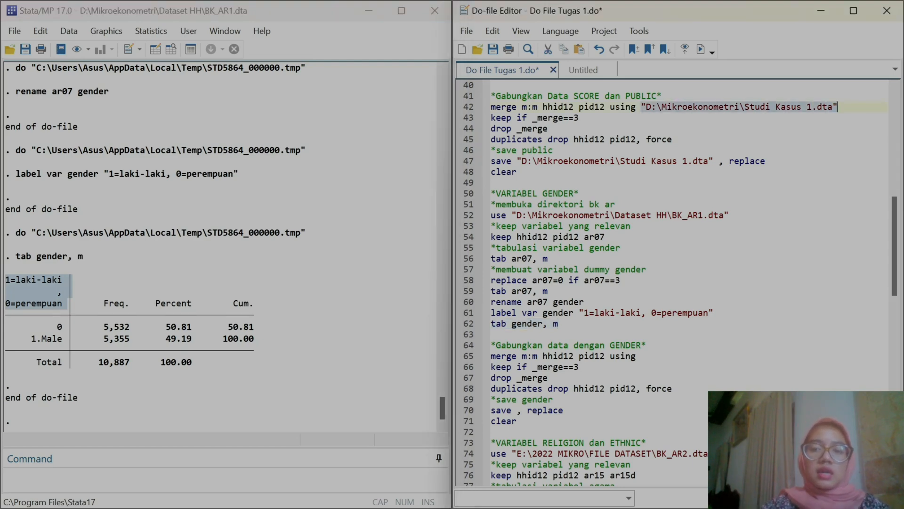
pyautogui.hotkey('ctrl', 'c')
pyautogui.click(637, 355)
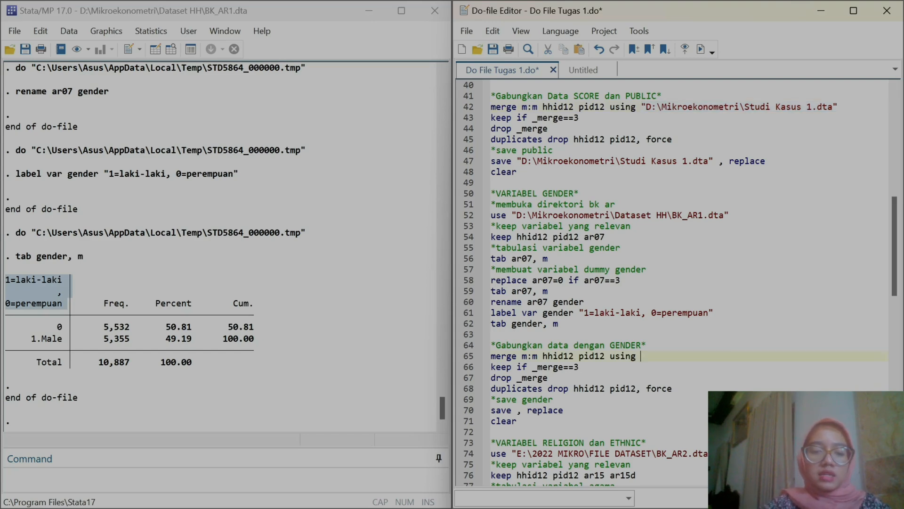
pyautogui.hotkey('ctrl', 'v')
pyautogui.click(458, 357)
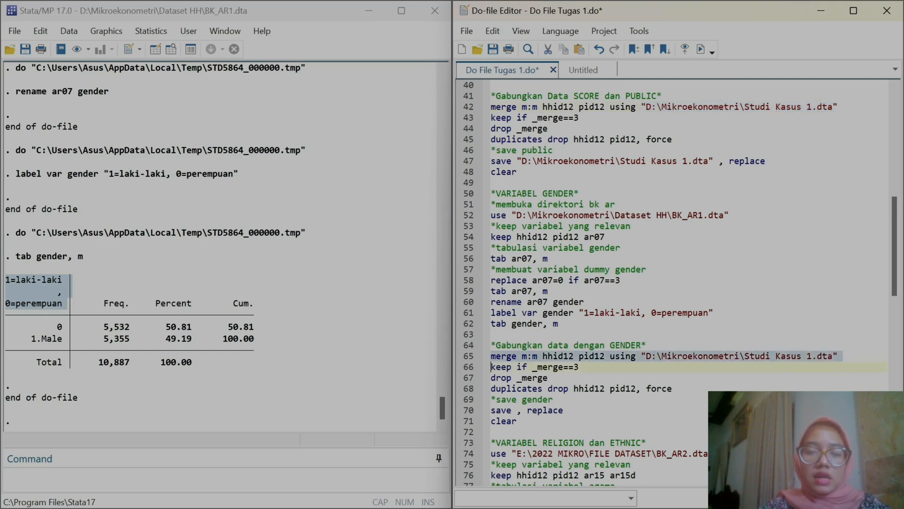
pyautogui.click(702, 49)
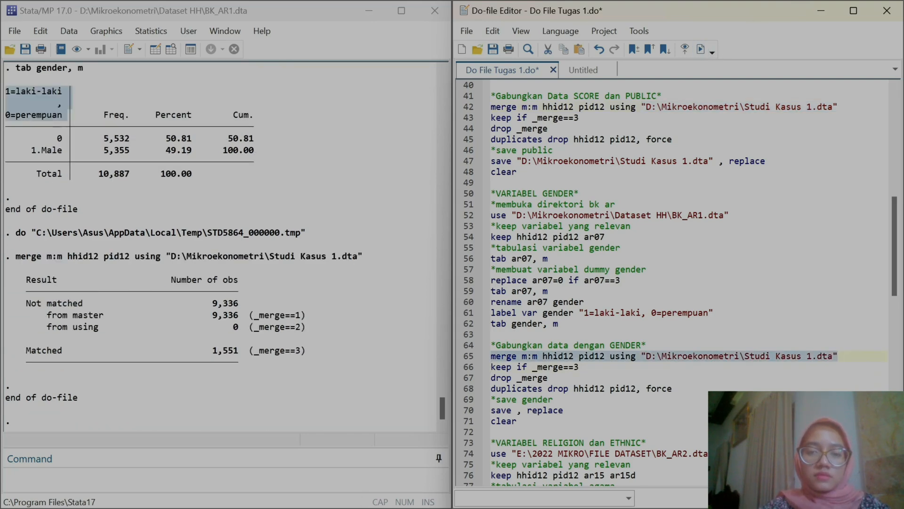
# Clean the merged gender data by running "keep if _merge==3", "drop _merge" and "duplicates drop hhid12 pid12, force"
pyautogui.click(468, 366)
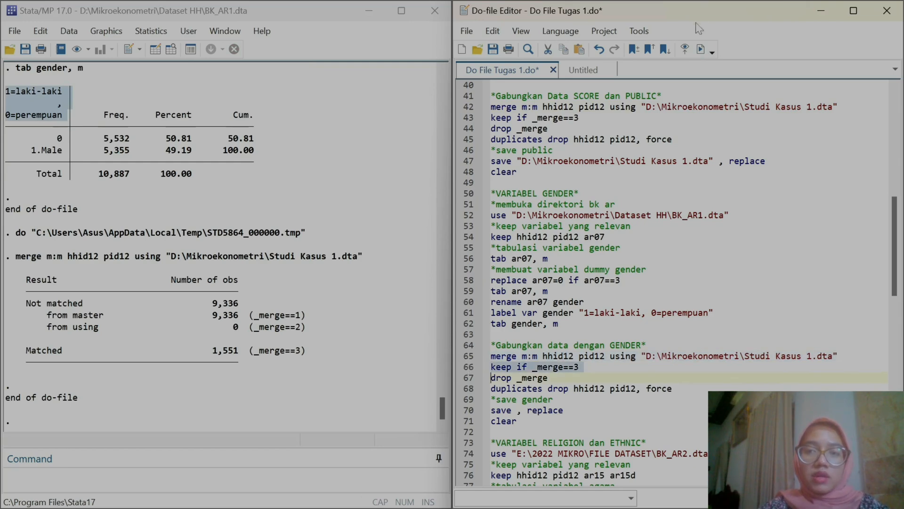
pyautogui.click(702, 49)
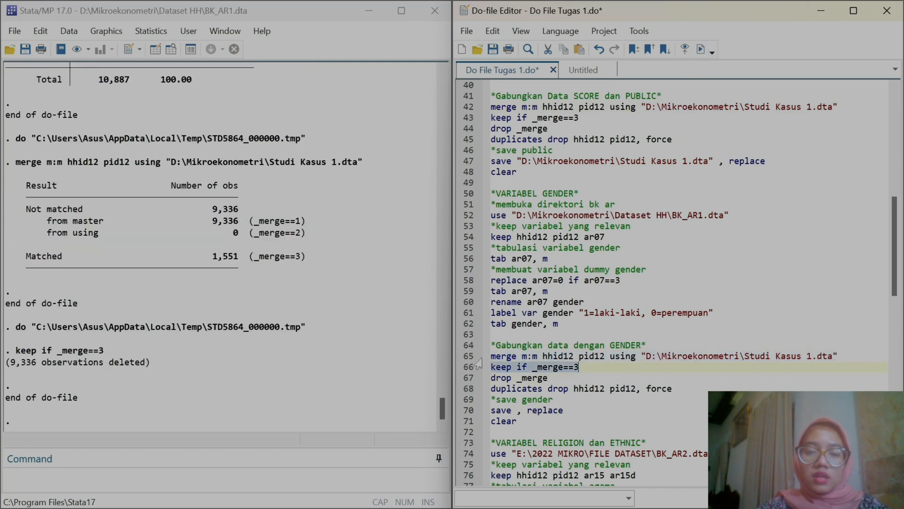
pyautogui.click(459, 378)
pyautogui.click(702, 50)
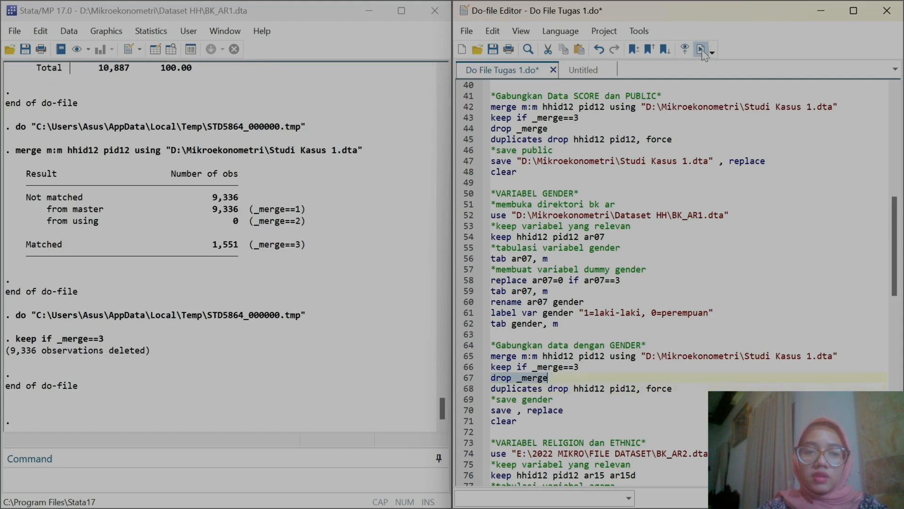
pyautogui.click(473, 389)
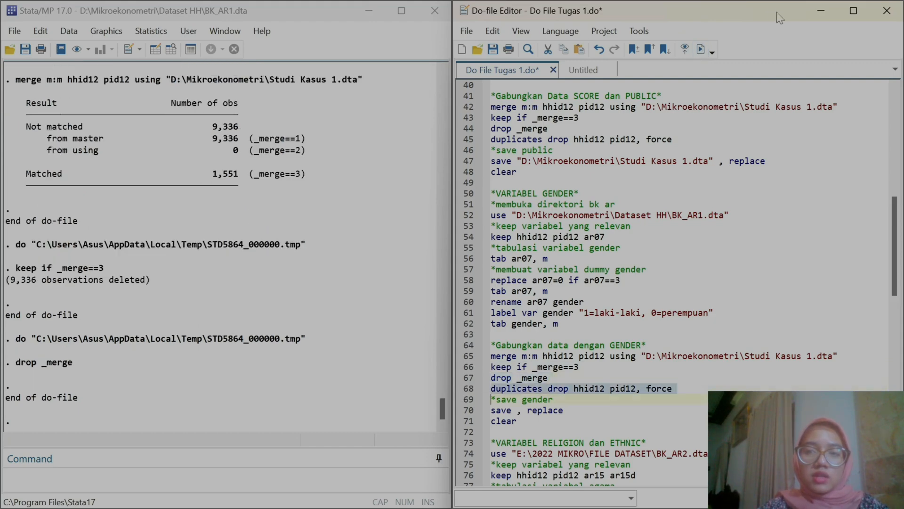
pyautogui.click(702, 50)
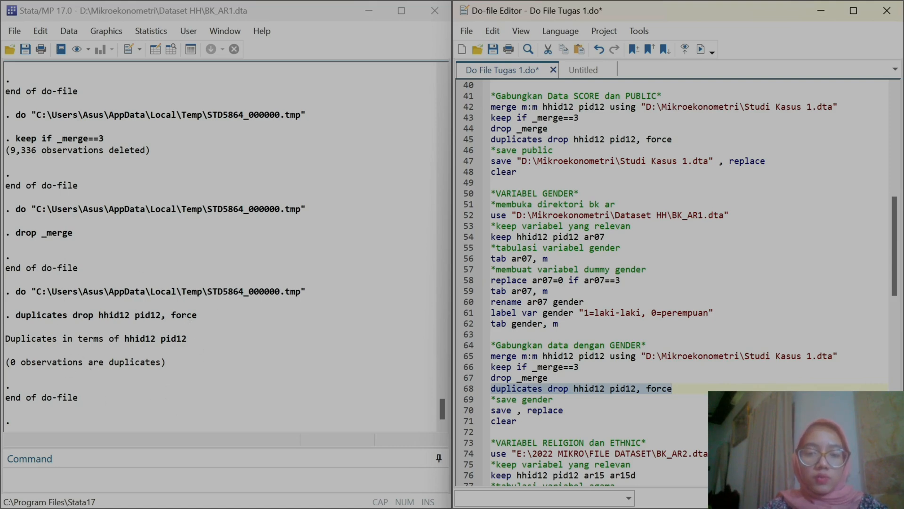
# Insert the path "D:\Mikroekonometri\Studi Kasus 1.dta" into the gender section's save command and run it with the replace option
pyautogui.scroll(-1, 612, 282)
pyautogui.click(511, 378)
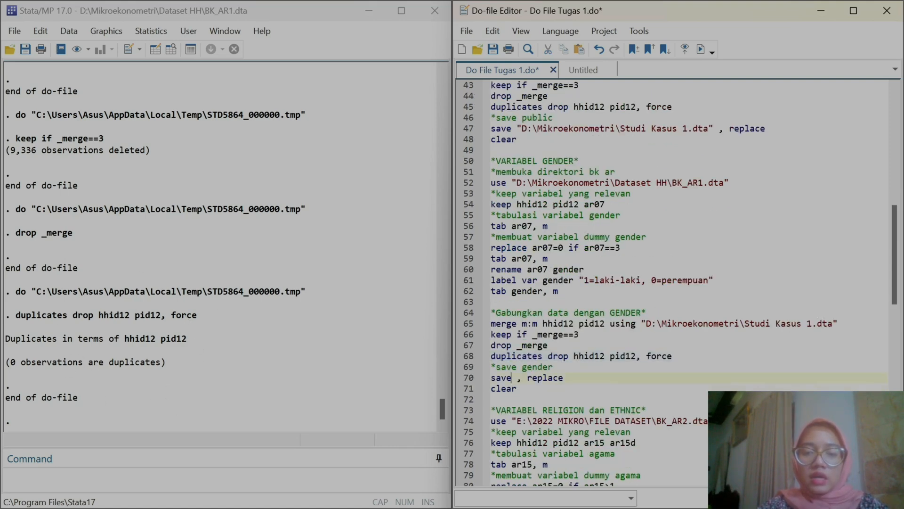
pyautogui.hotkey('ctrl', 'v')
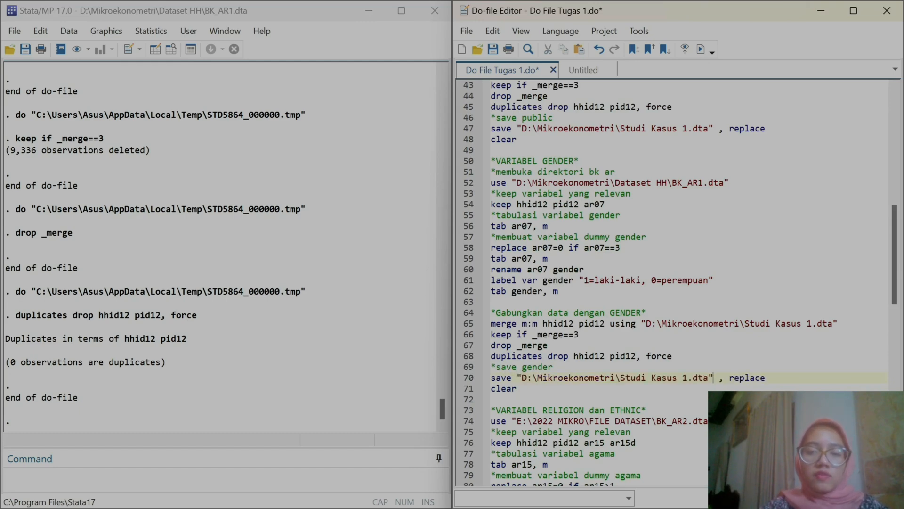
pyautogui.click(464, 377)
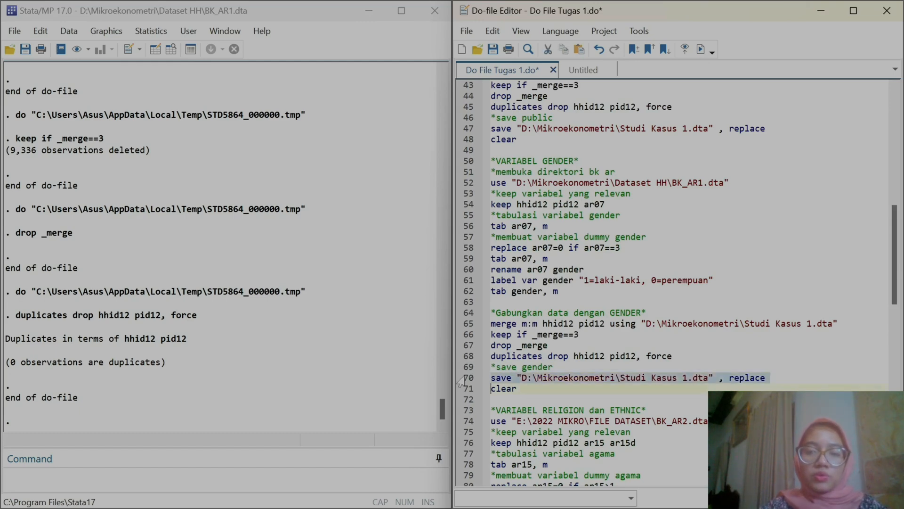
pyautogui.click(702, 50)
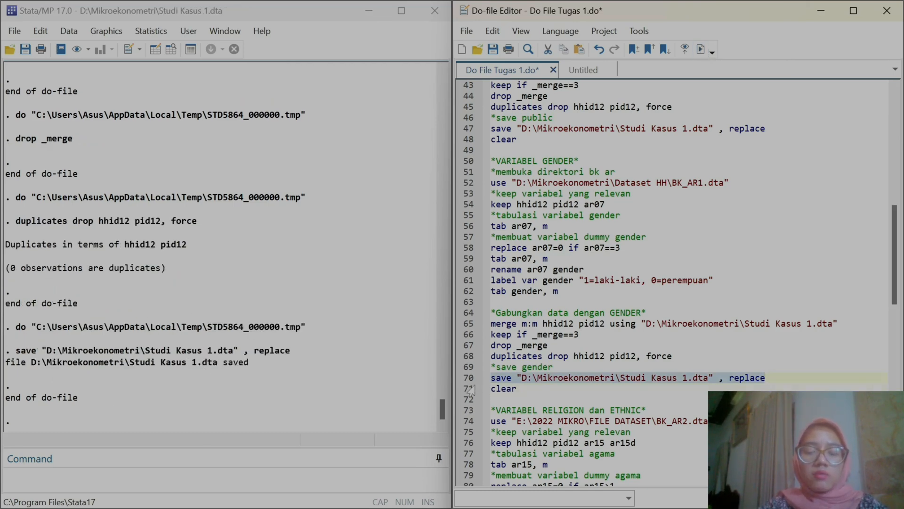
# Clear the dataset from memory by running the clear command at the end of the gender section
pyautogui.scroll(-2, 633, 389)
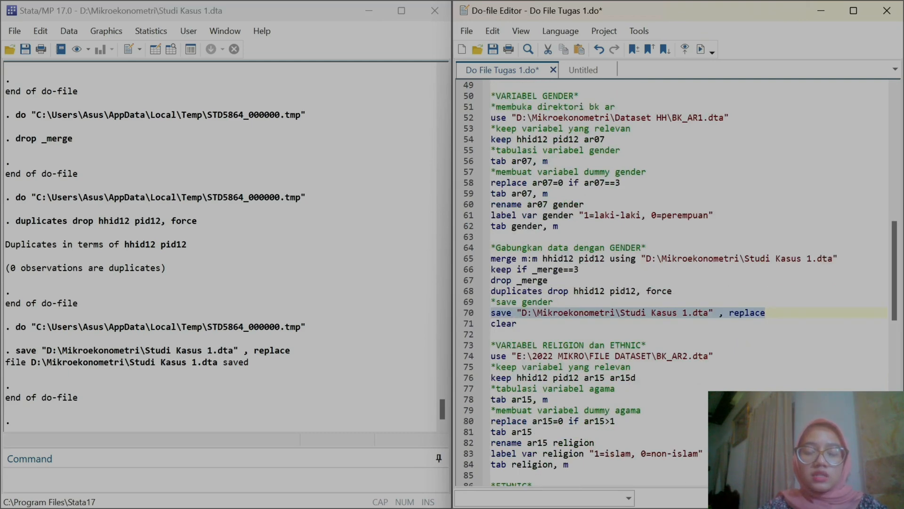
pyautogui.click(465, 324)
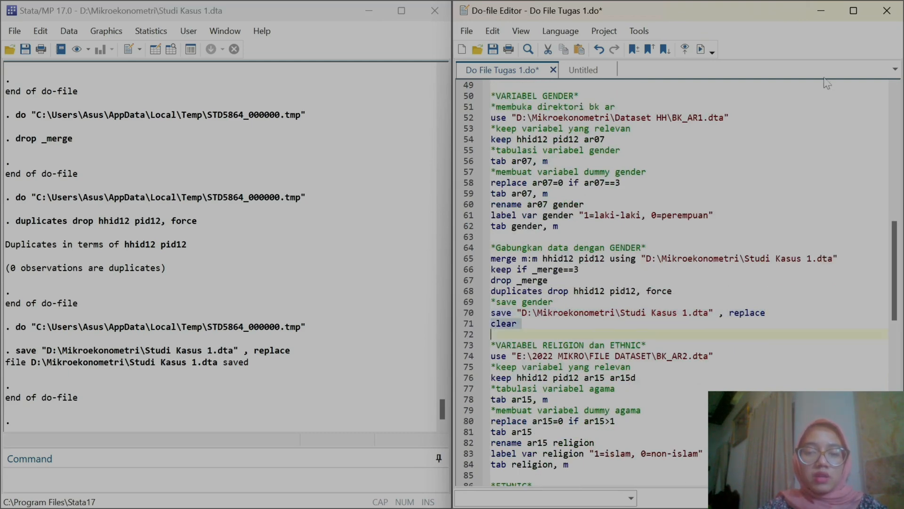
pyautogui.click(701, 49)
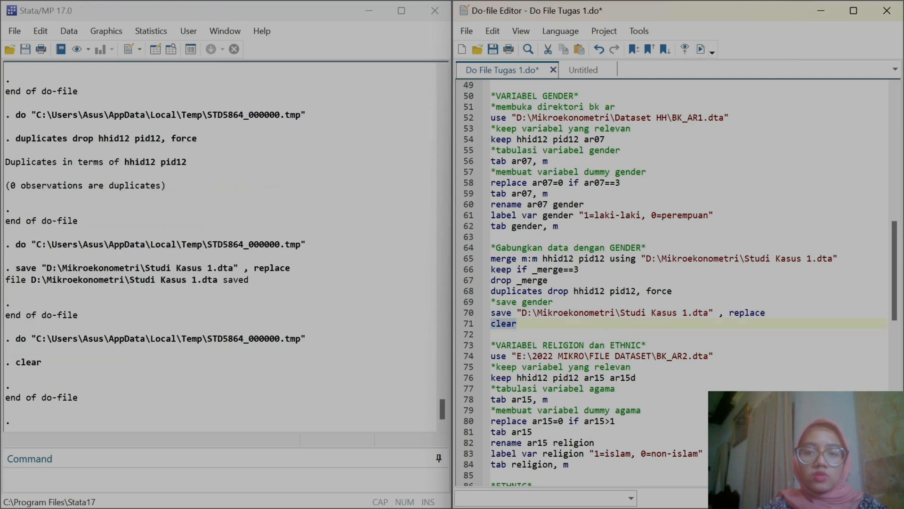
# Replace the path in the religion and ethnic section's use command with "D:\Mikroekonometri\Dataset HH\BK_AR2.dta", adapted from the gender section's path
pyautogui.moveTo(730, 120); pyautogui.dragTo(517, 121)
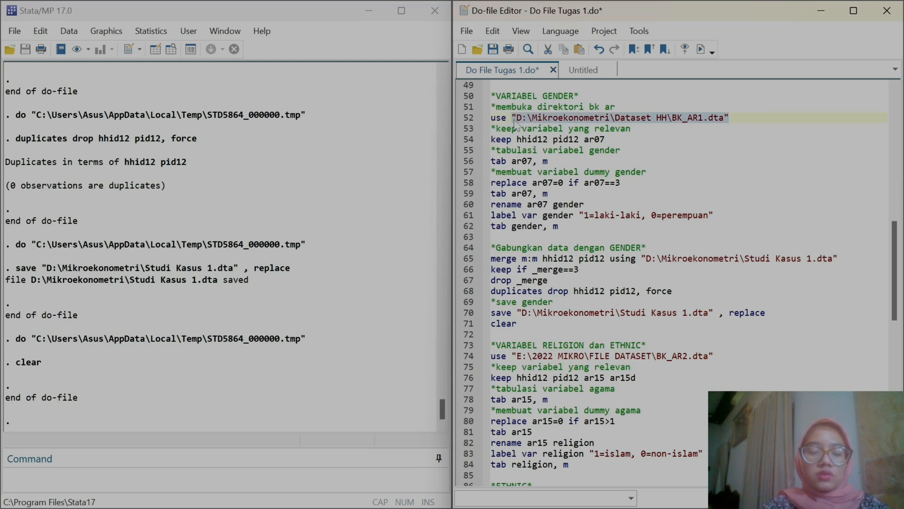
pyautogui.click(714, 356)
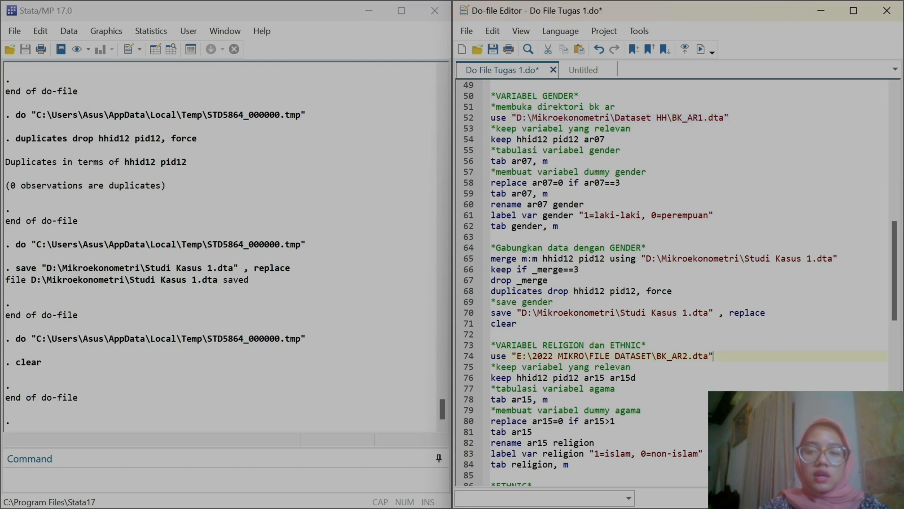
pyautogui.moveTo(714, 356); pyautogui.dragTo(517, 356)
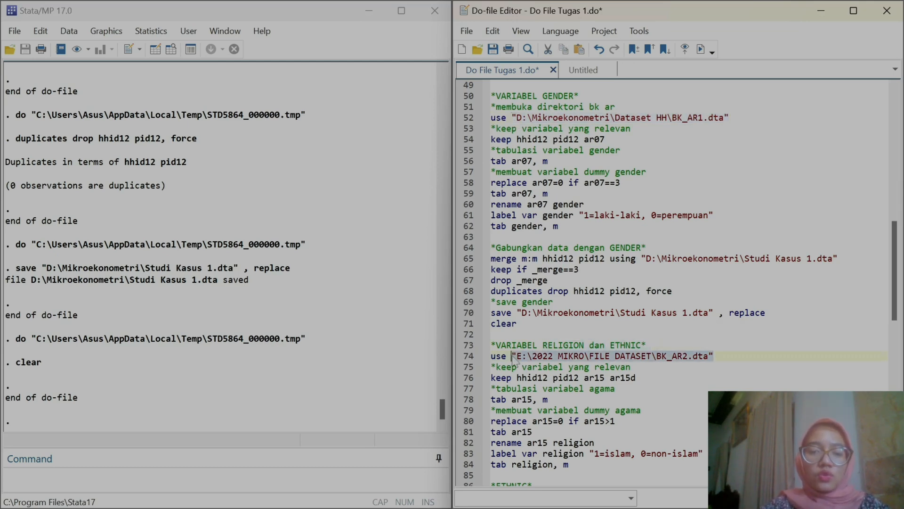
pyautogui.hotkey('ctrl', 'v')
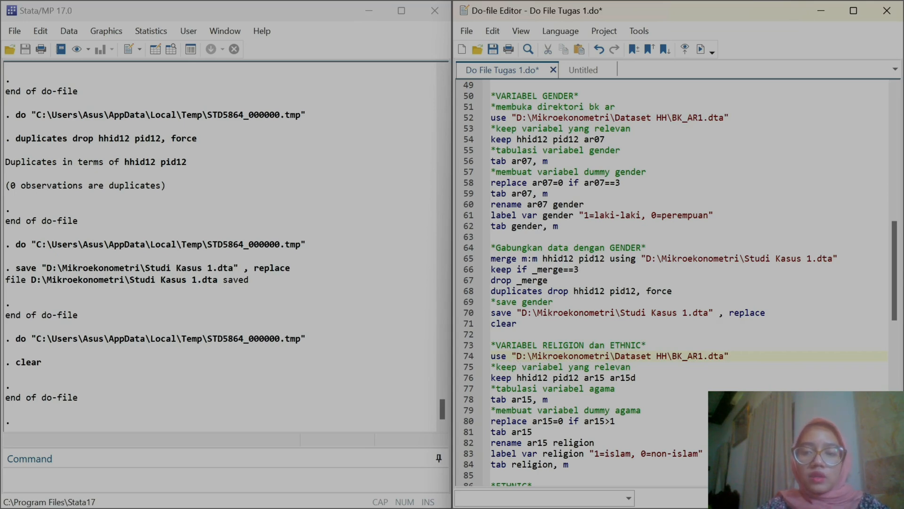
pyautogui.press('BackSpace')
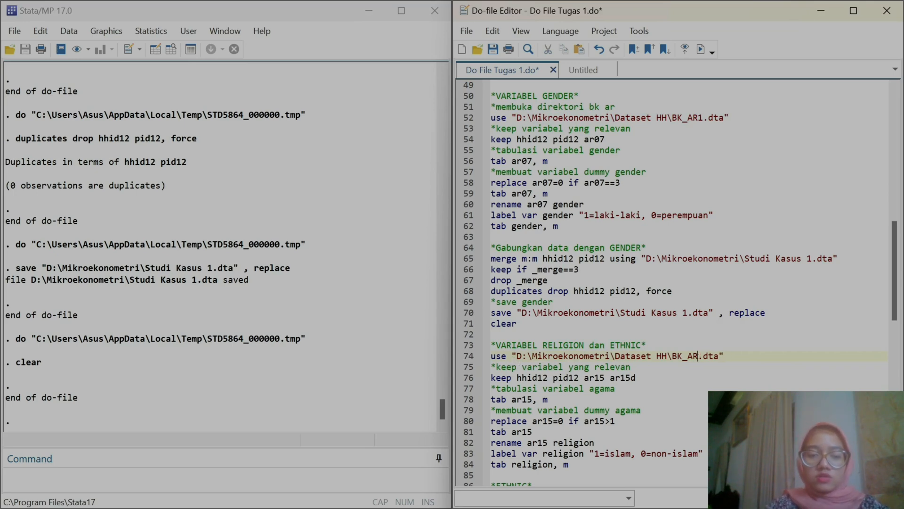
pyautogui.write('2')
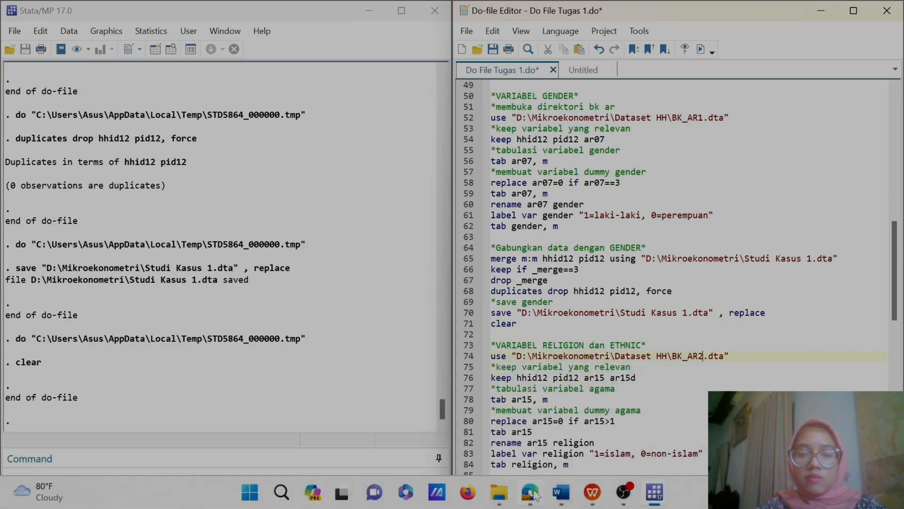
# Check the source file for the ethnic and religion variables in the answer-key PDF's variable table in Edge, and return to Stata
pyautogui.moveTo(539, 497)
pyautogui.click(522, 445)
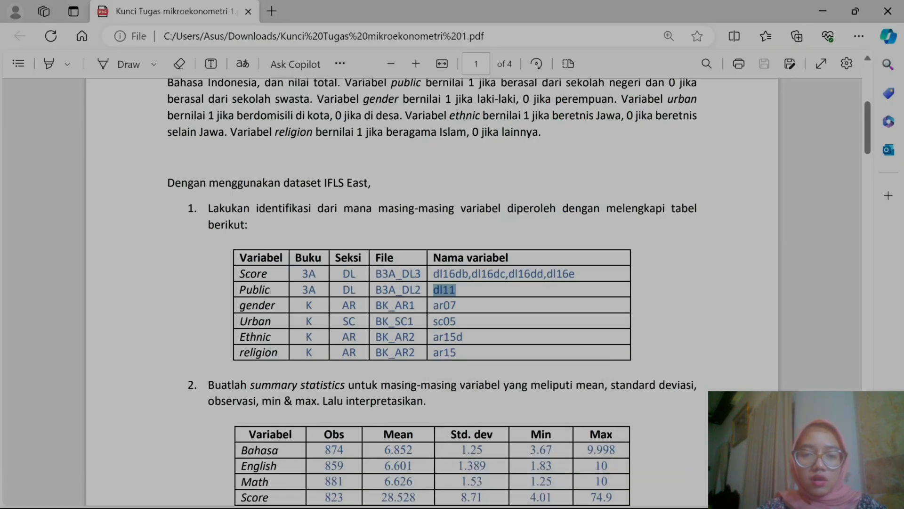
pyautogui.moveTo(382, 337)
pyautogui.mouseDown()
pyautogui.moveTo(416, 337)
pyautogui.moveTo(383, 353)
pyautogui.mouseUp()
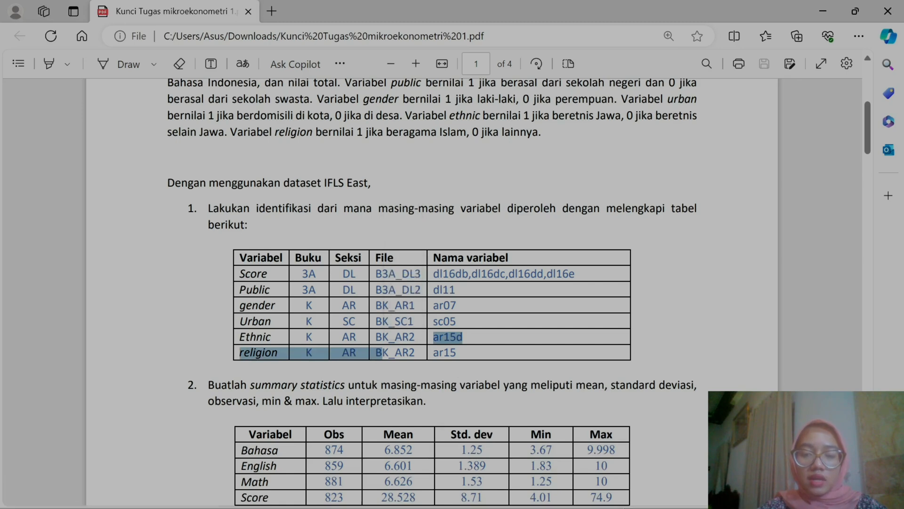
pyautogui.moveTo(655, 498)
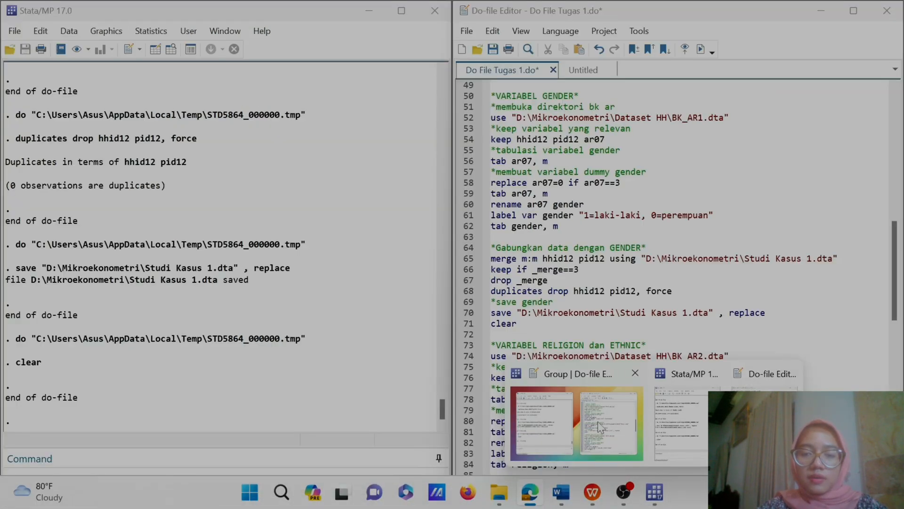
pyautogui.click(597, 420)
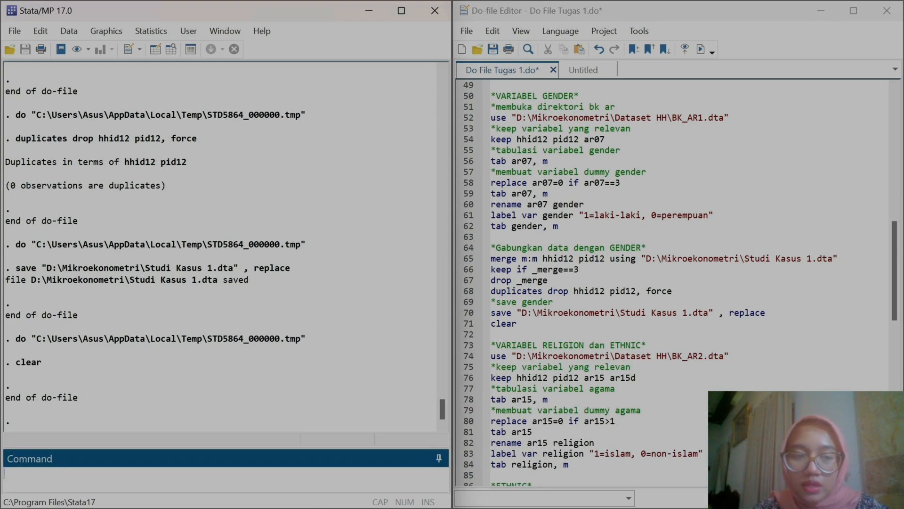
# Load the household member data by running the use command for "D:\Mikroekonometri\Dataset HH\BK_AR2.dta"
pyautogui.scroll(-4, 459, 249)
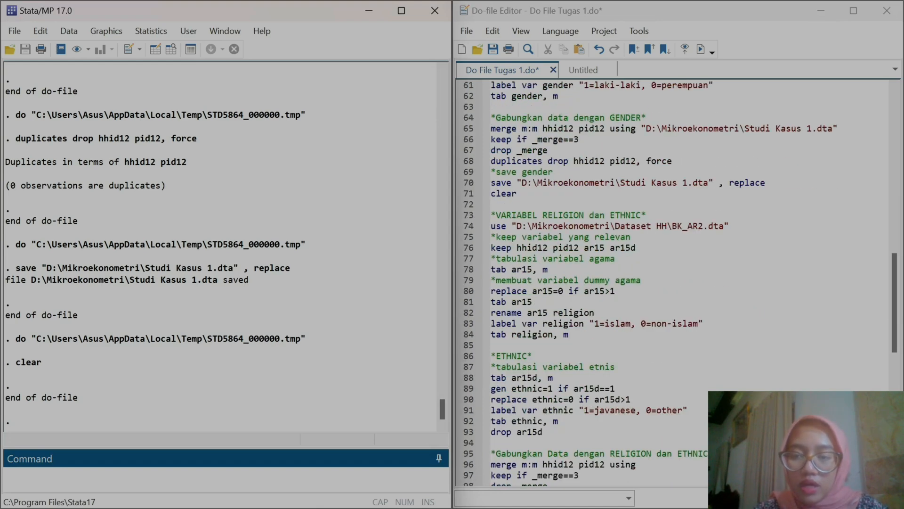
pyautogui.click(461, 227)
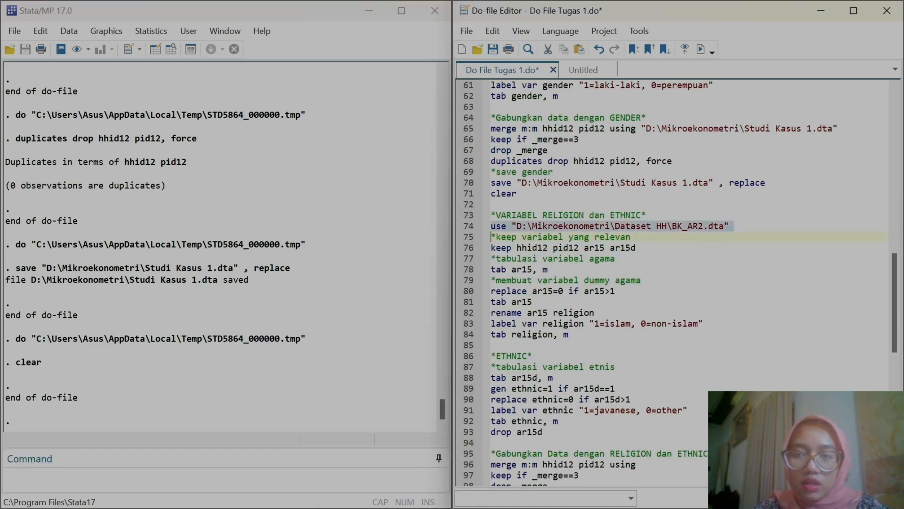
pyautogui.click(700, 49)
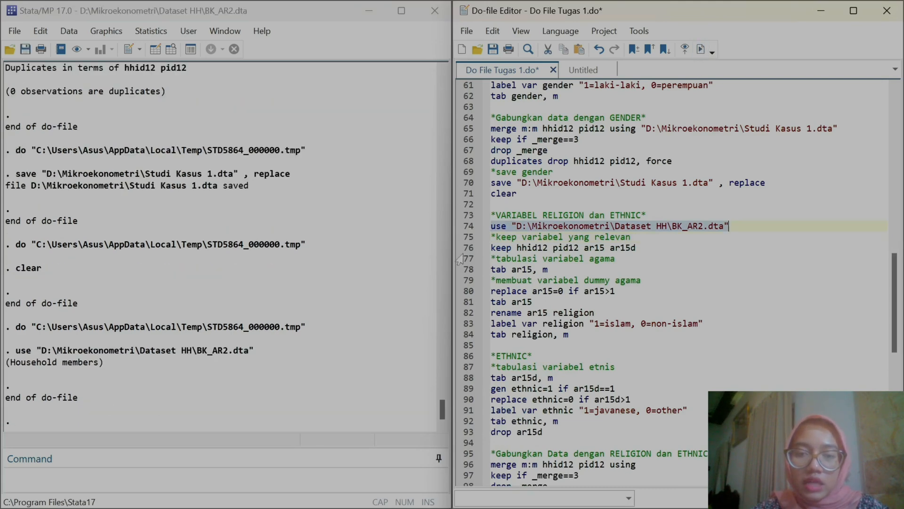
# Review the dataset's variable list and run "keep hhid12 pid12 ar15 ar15d" to retain only the identifiers, religion and ethnic group
pyautogui.click(459, 249)
pyautogui.click(225, 31)
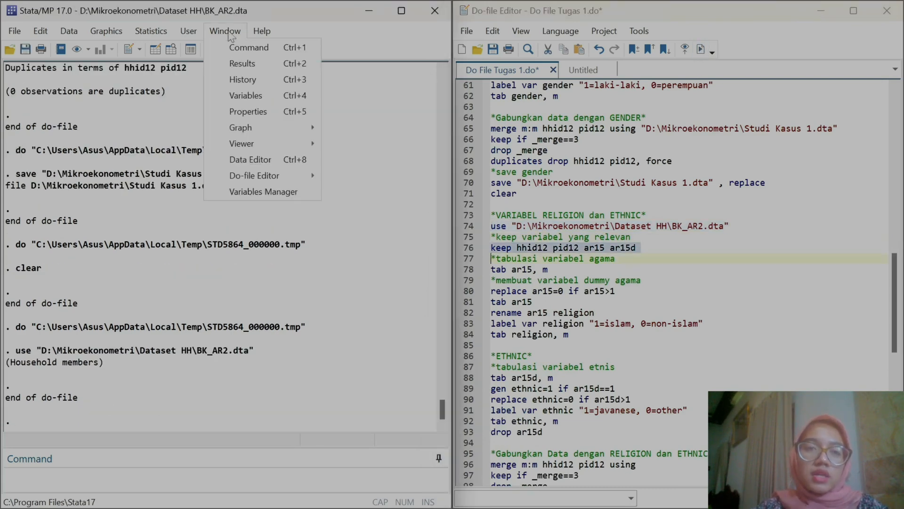
pyautogui.click(260, 80)
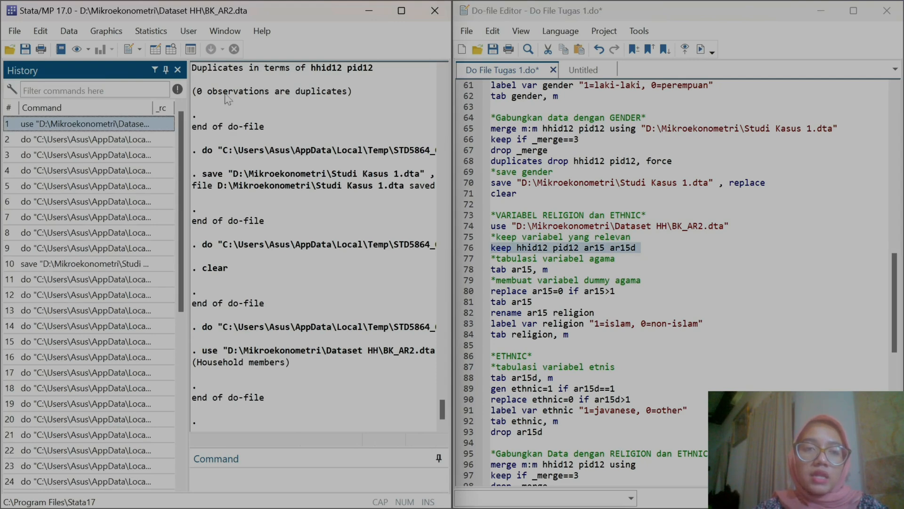
pyautogui.click(225, 33)
pyautogui.click(255, 98)
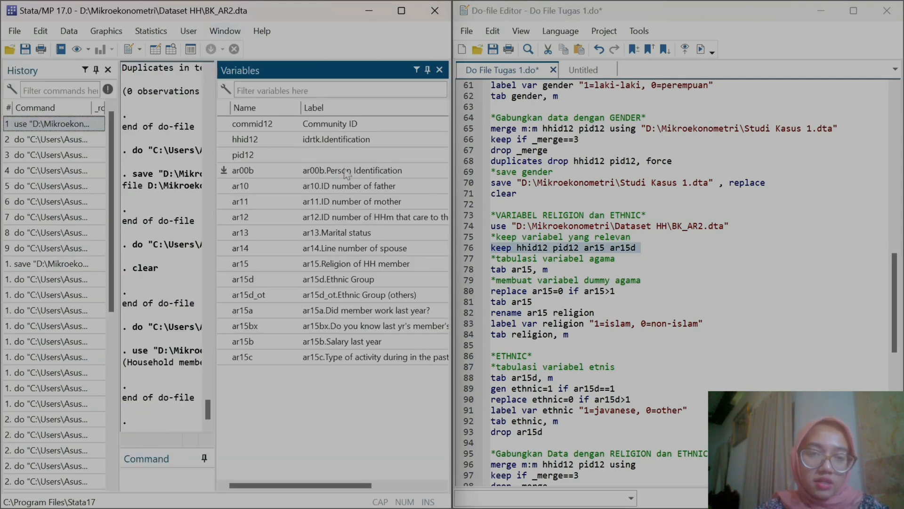
pyautogui.click(439, 70)
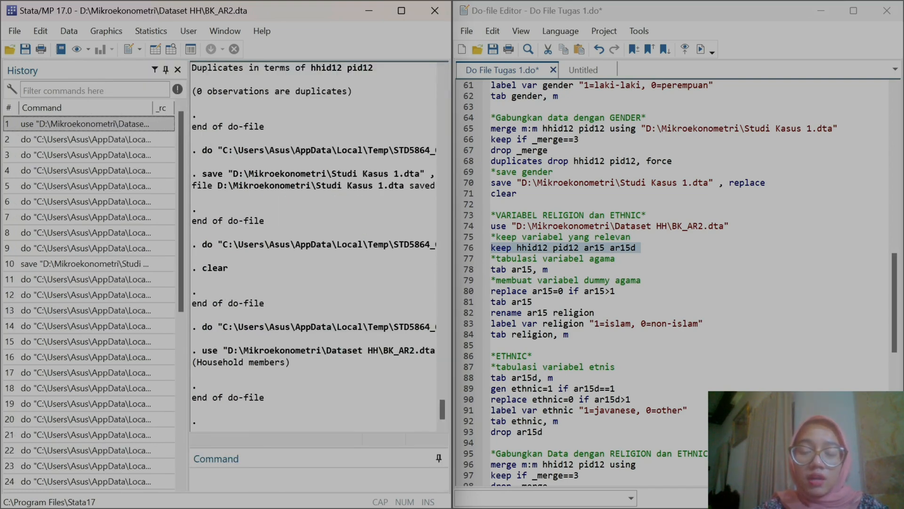
pyautogui.click(701, 49)
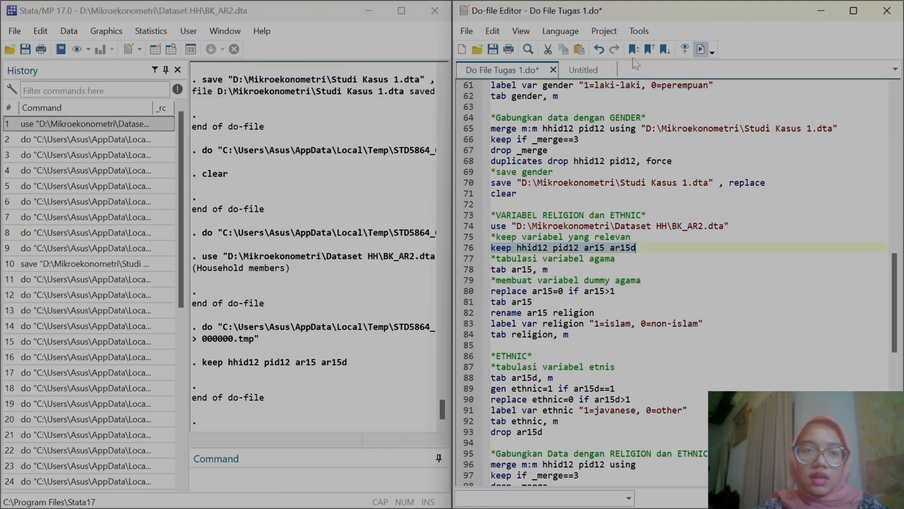
pyautogui.click(178, 70)
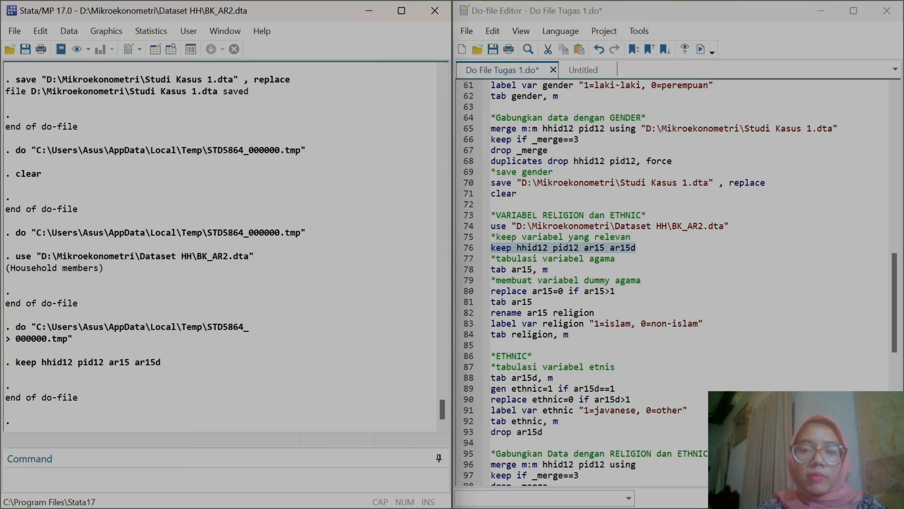
# Tabulate the religion variable with missing values by running "tab ar15, m", and review its category codes
pyautogui.click(459, 269)
pyautogui.click(700, 49)
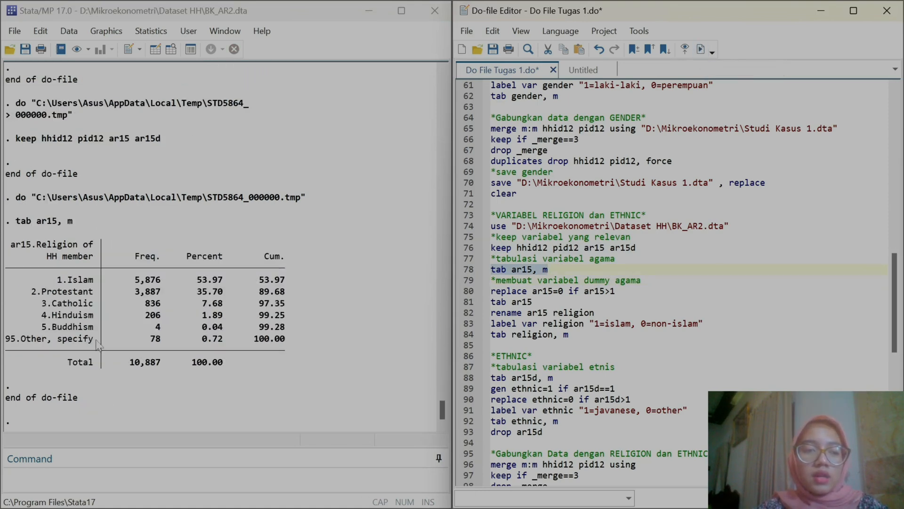
pyautogui.moveTo(98, 345); pyautogui.dragTo(13, 343)
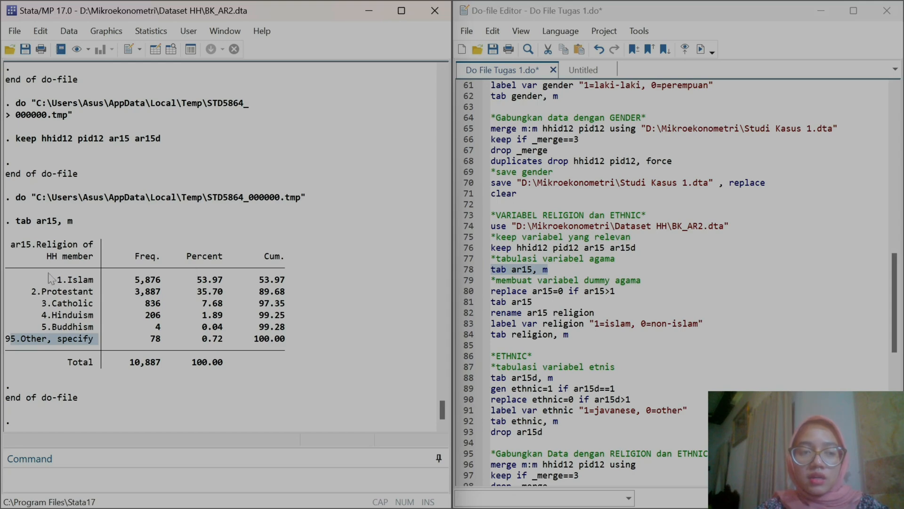
pyautogui.moveTo(54, 282); pyautogui.dragTo(99, 326)
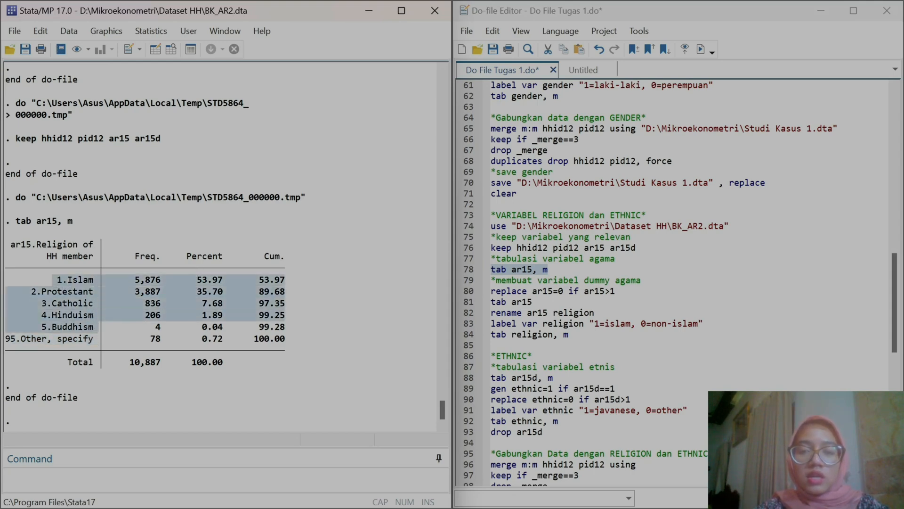
# Recode religion as a dummy by running "replace ar15=0 if ar15>1", and check the result with "tab ar15"
pyautogui.click(469, 291)
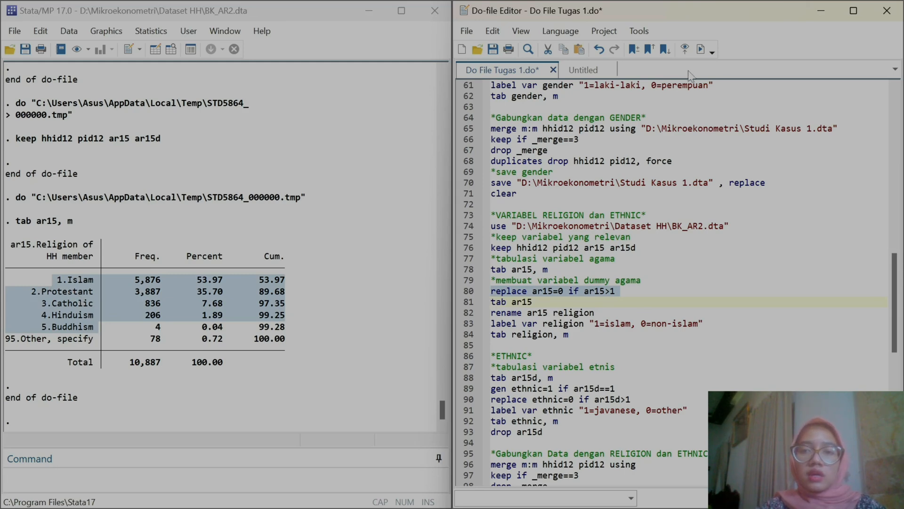
pyautogui.click(700, 49)
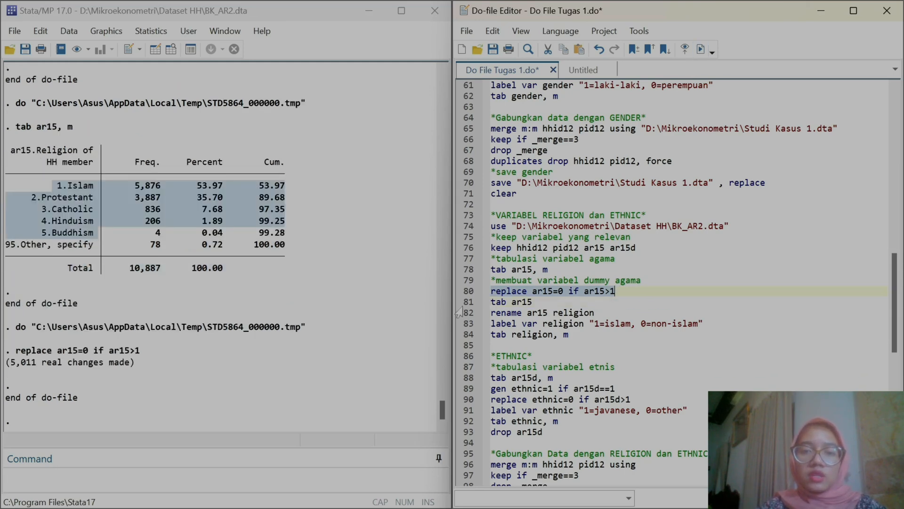
pyautogui.click(461, 302)
pyautogui.click(700, 49)
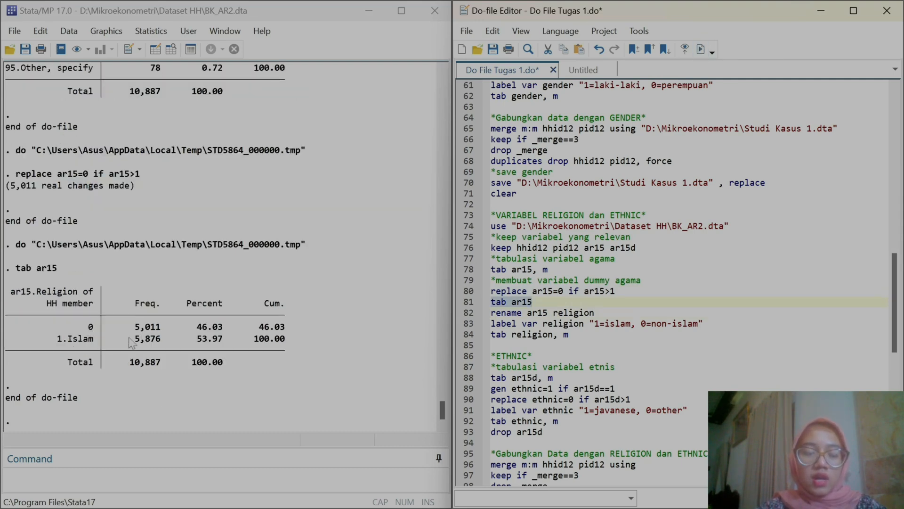
# Rename ar15 to religion and label the variable "1=islam, 0=non-islam" by running both do-file lines
pyautogui.click(462, 314)
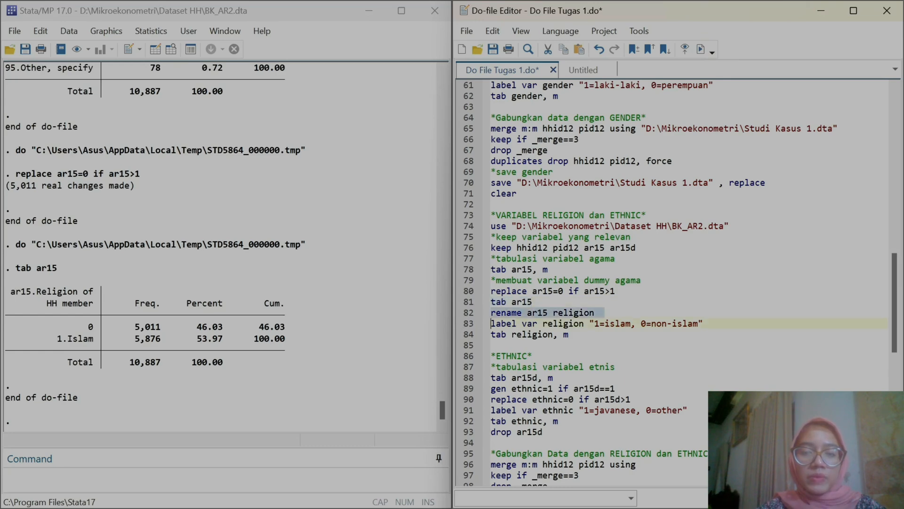
pyautogui.click(701, 49)
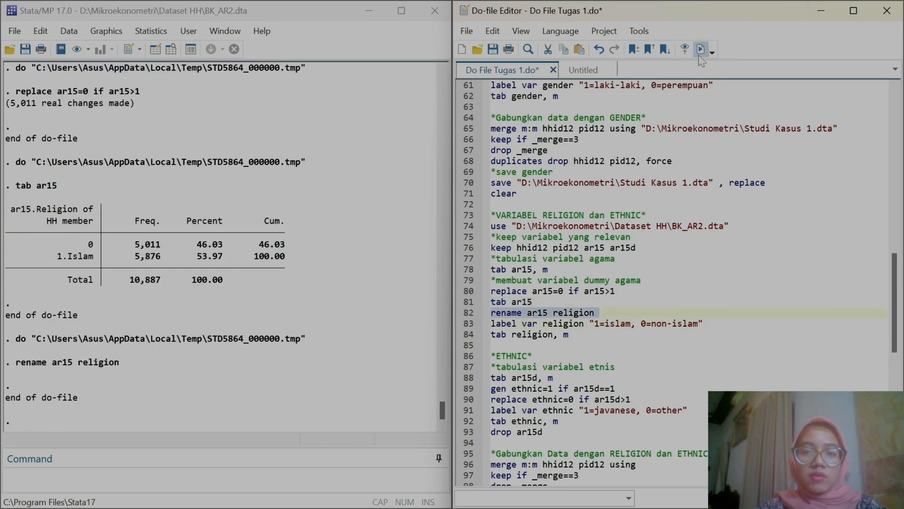
pyautogui.click(468, 324)
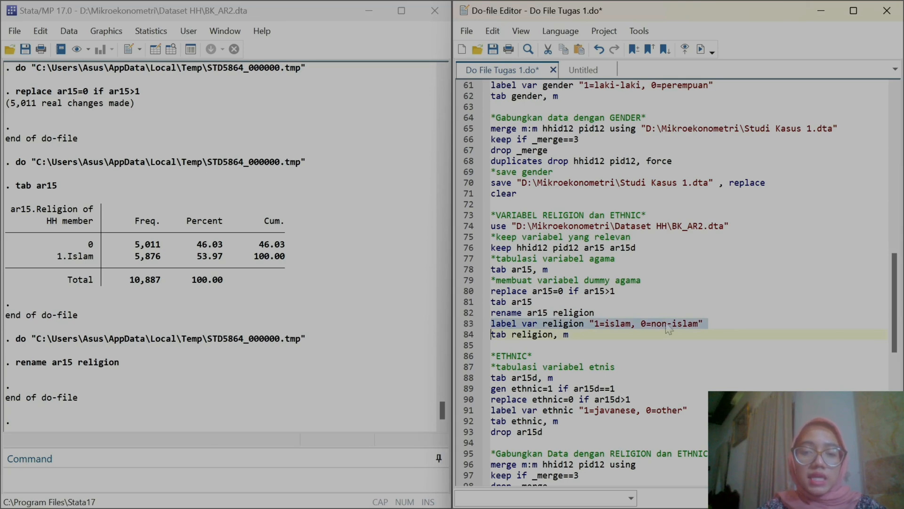
pyautogui.click(700, 49)
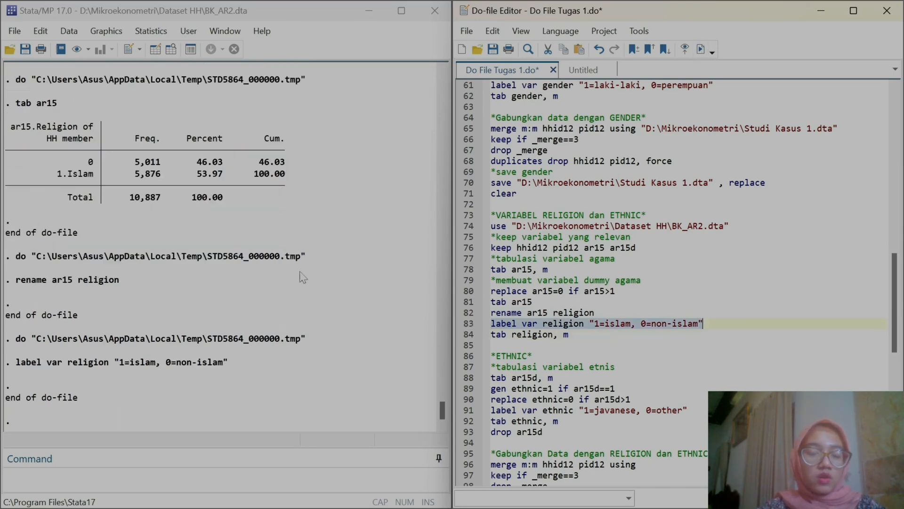
# Tabulate the religion dummy with missing values by running "tab religion, m", and examine its label in the table
pyautogui.click(468, 335)
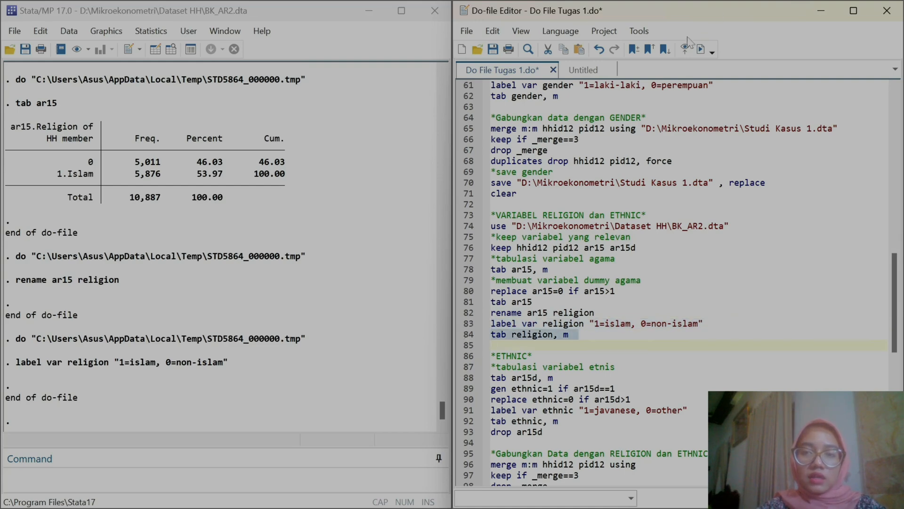
pyautogui.click(706, 50)
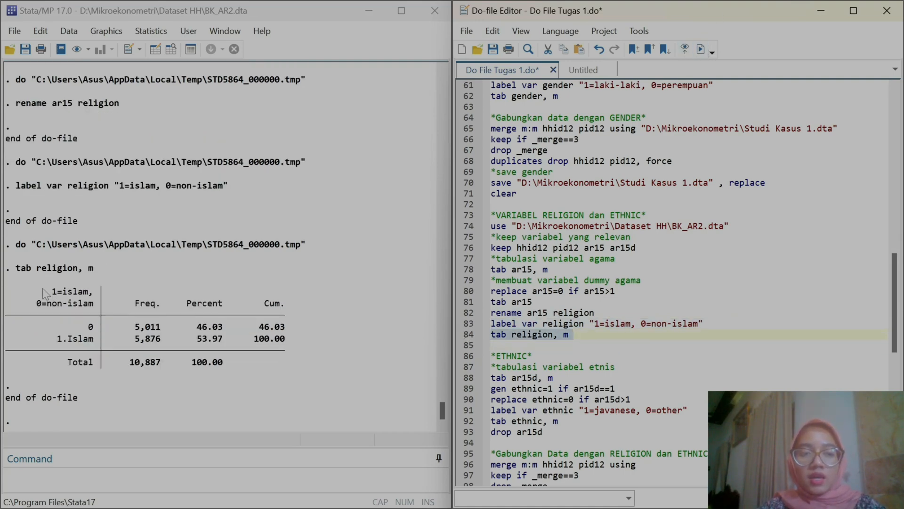
pyautogui.moveTo(44, 293); pyautogui.dragTo(99, 306)
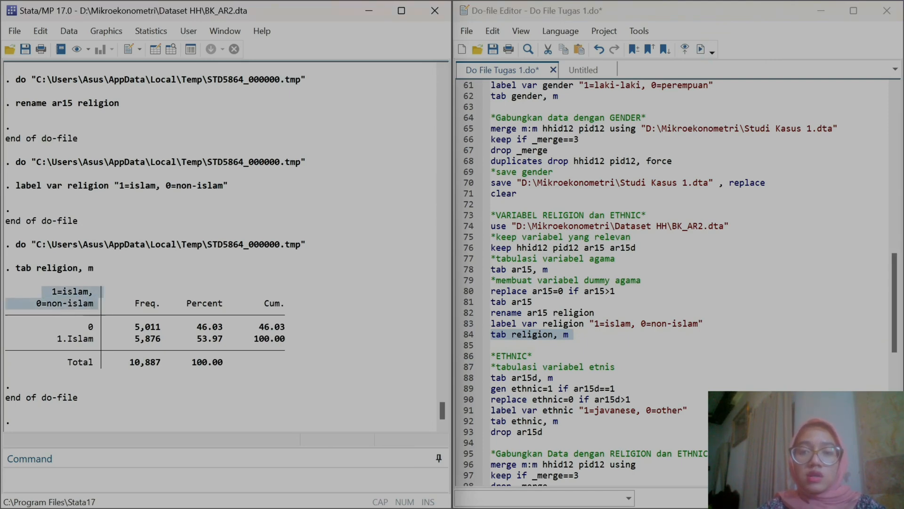
# Tabulate the ethnicity variable with missing values by running "tab ar15d, m", and review its category codes
pyautogui.moveTo(730, 226); pyautogui.dragTo(672, 225)
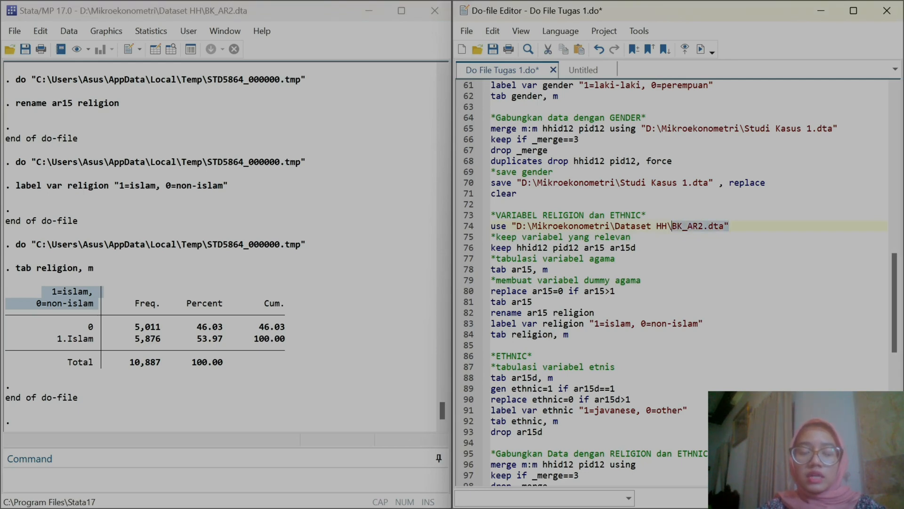
pyautogui.scroll(-2, 674, 283)
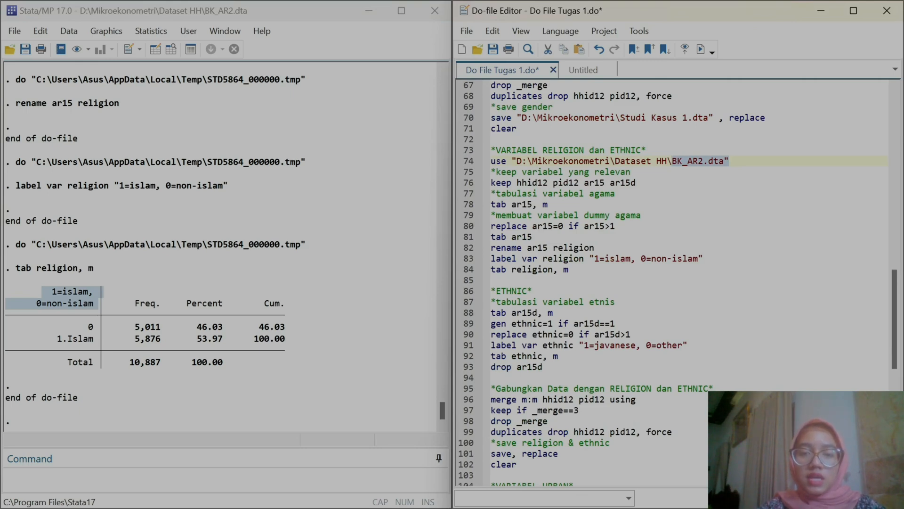
pyautogui.click(464, 312)
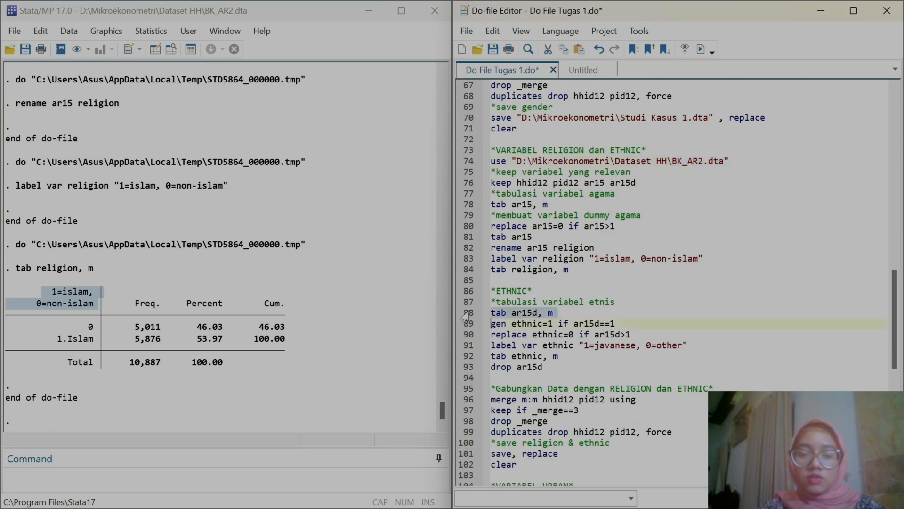
pyautogui.click(702, 49)
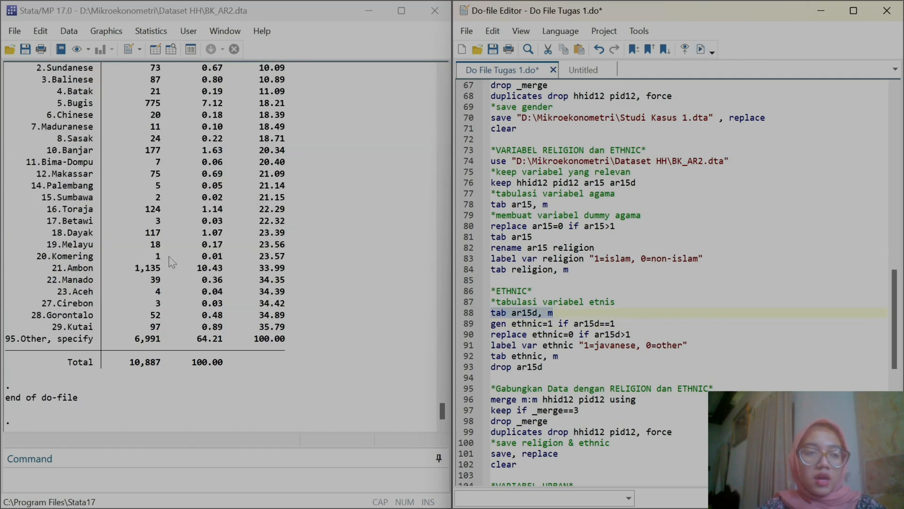
pyautogui.scroll(2, 172, 261)
pyautogui.scroll(-2, 172, 261)
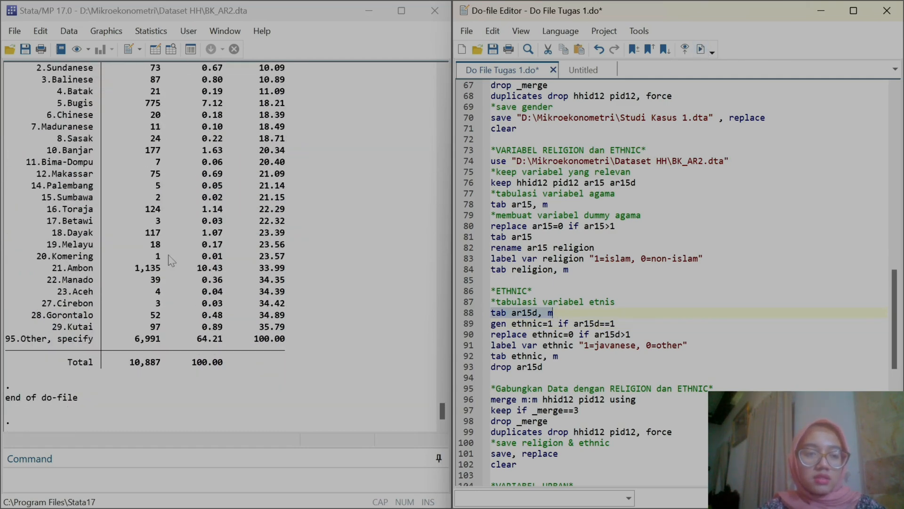
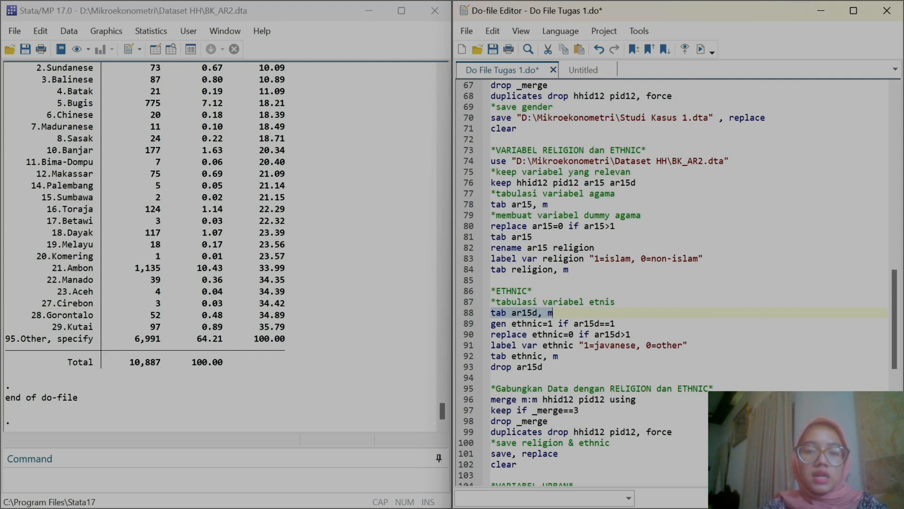
pyautogui.scroll(2, 361, 284)
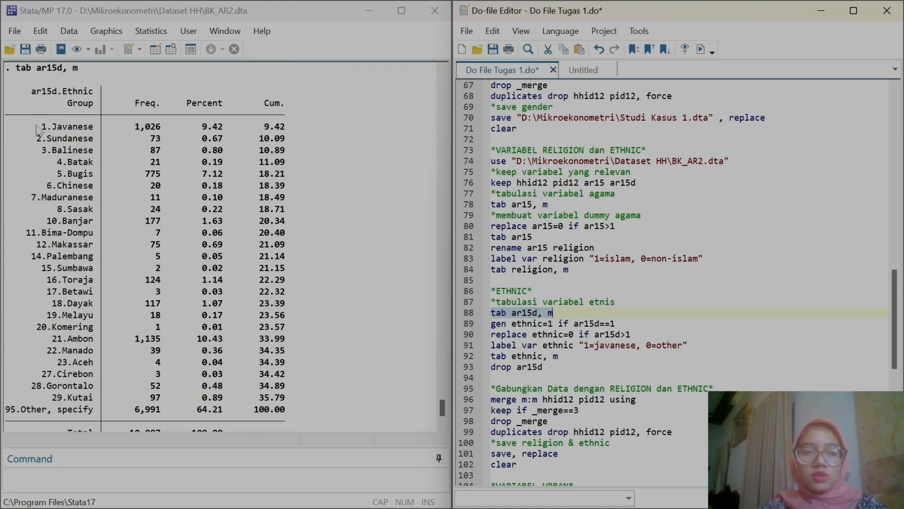
pyautogui.moveTo(38, 126); pyautogui.dragTo(103, 130)
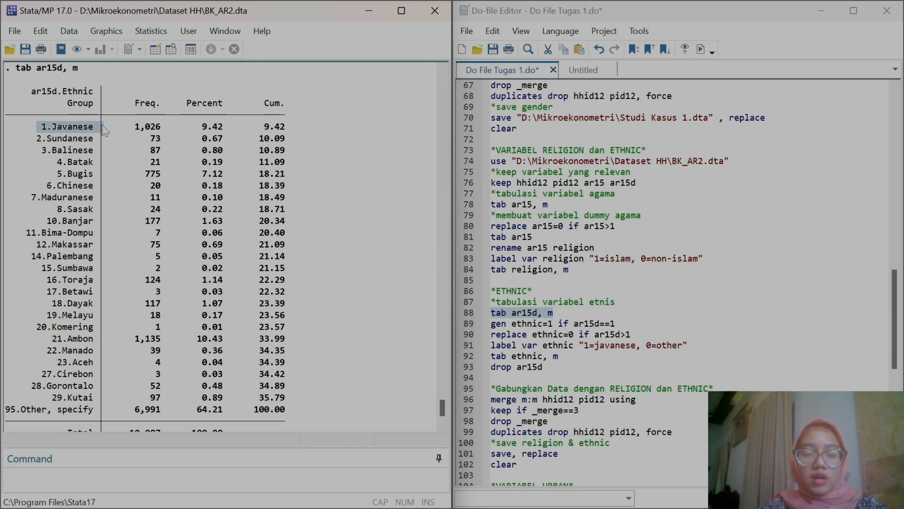
# Create the ethnic dummy by running the lines setting it to 1 if ar15d==1 and 0 if ar15d>1, and label it "1=javanese, 0=other"
pyautogui.click(466, 325)
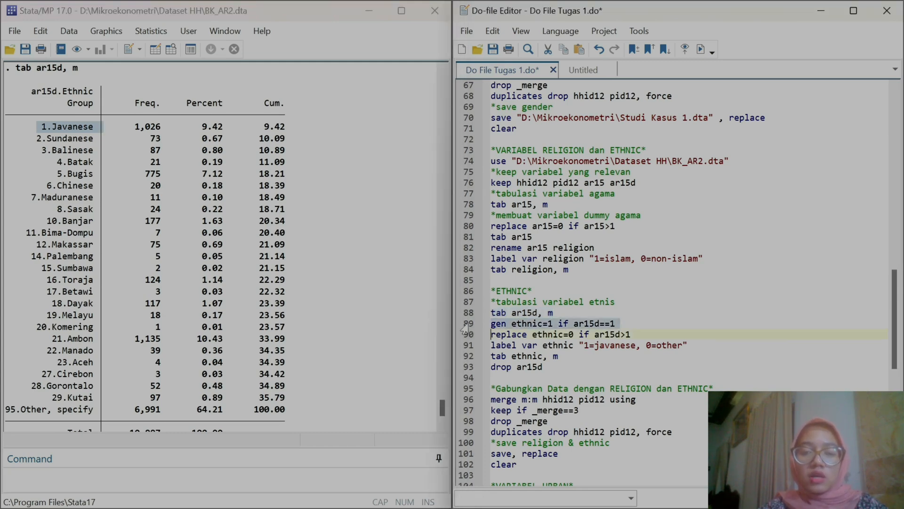
pyautogui.click(701, 49)
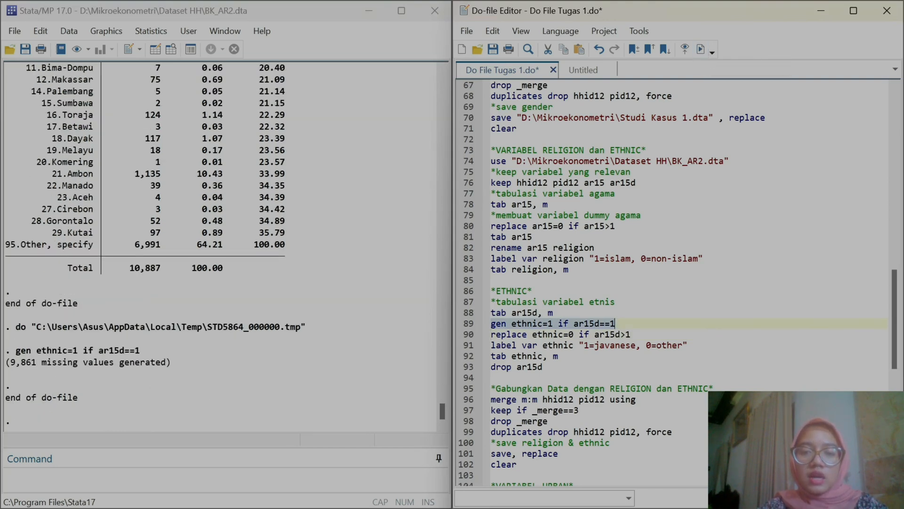
pyautogui.click(465, 334)
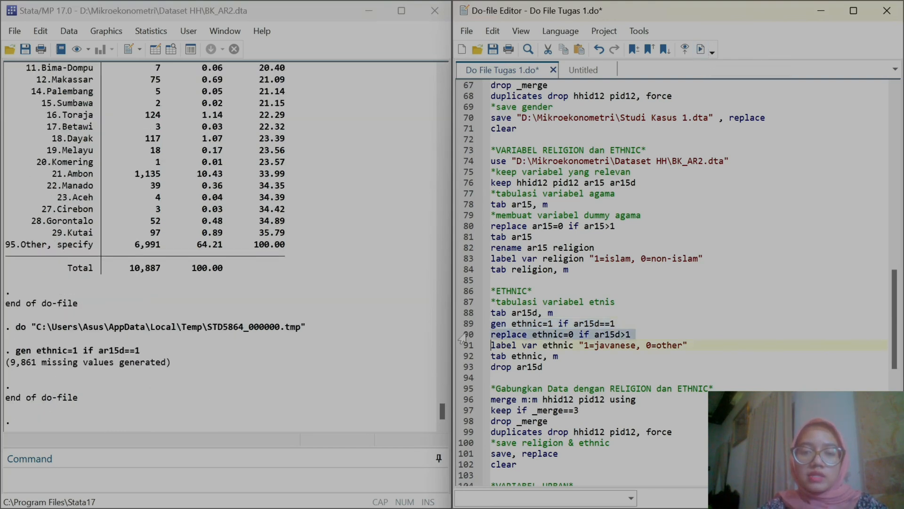
pyautogui.click(702, 49)
pyautogui.scroll(4, 290, 178)
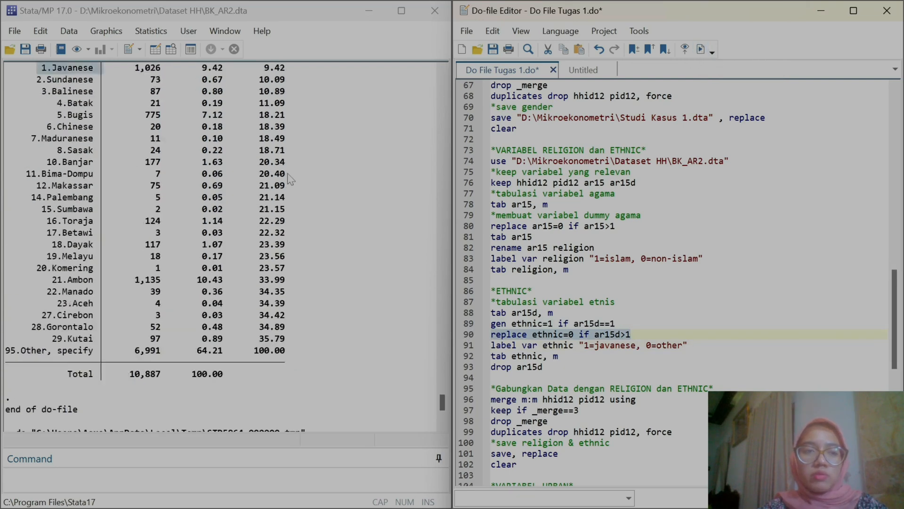
pyautogui.moveTo(78, 125); pyautogui.dragTo(94, 387)
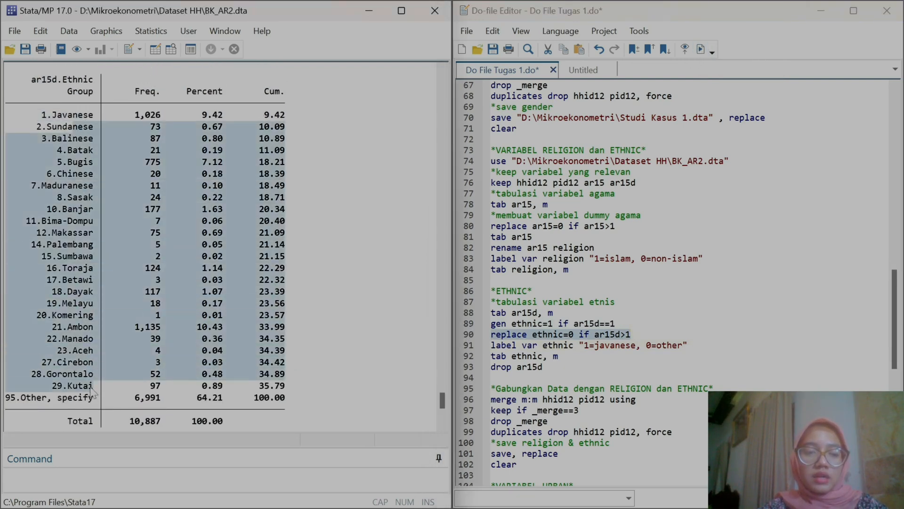
pyautogui.scroll(-4, 328, 340)
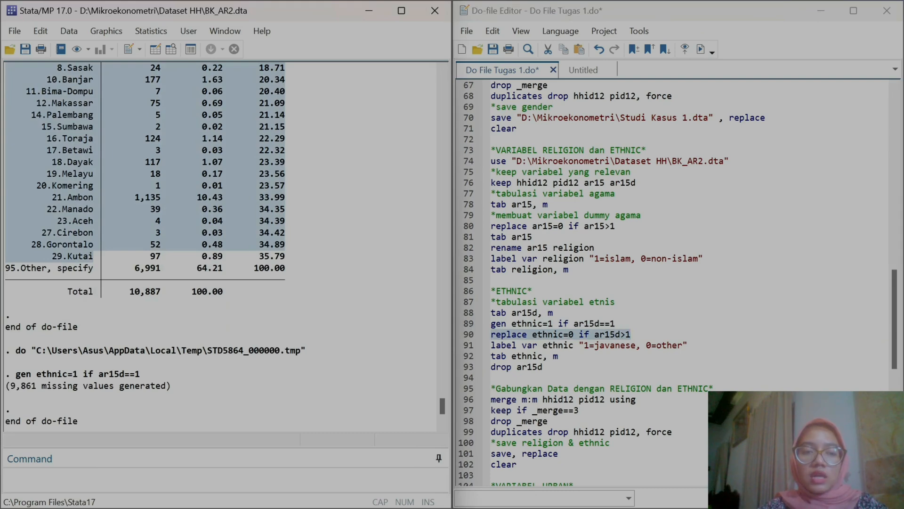
pyautogui.click(466, 345)
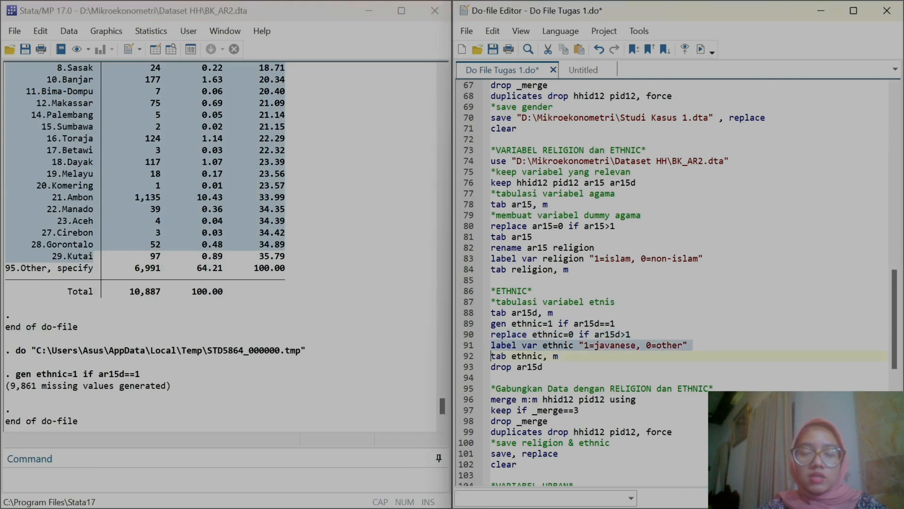
pyautogui.click(701, 52)
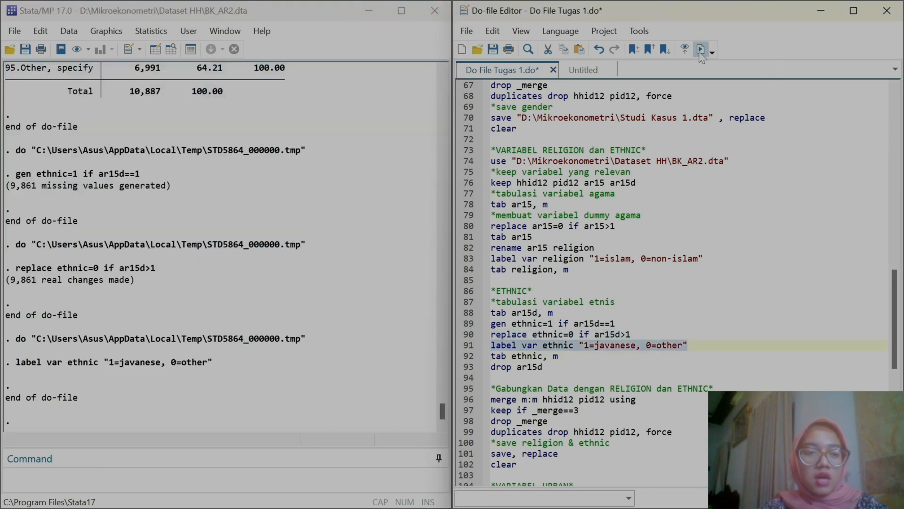
# Check the ethnic dummy by running "tab ethnic, m", and remove the original ethnicity variable with "drop ar15d"
pyautogui.click(468, 357)
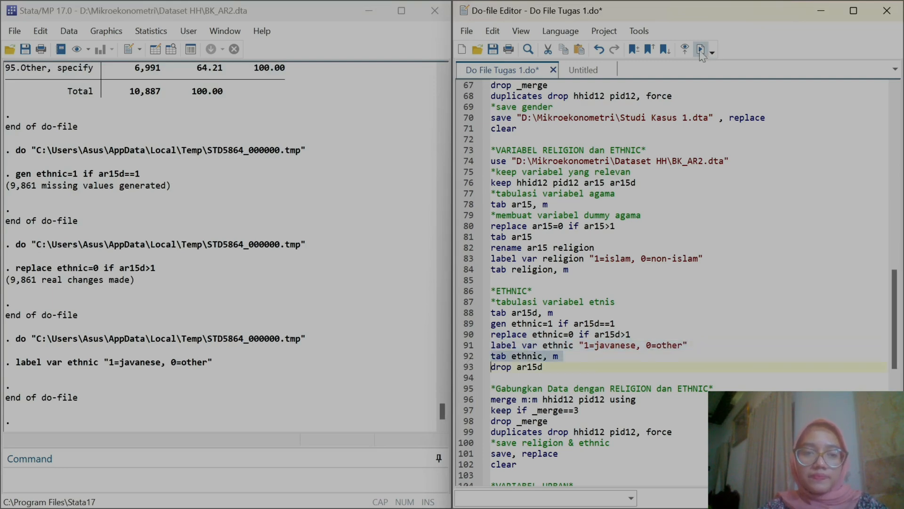
pyautogui.click(700, 50)
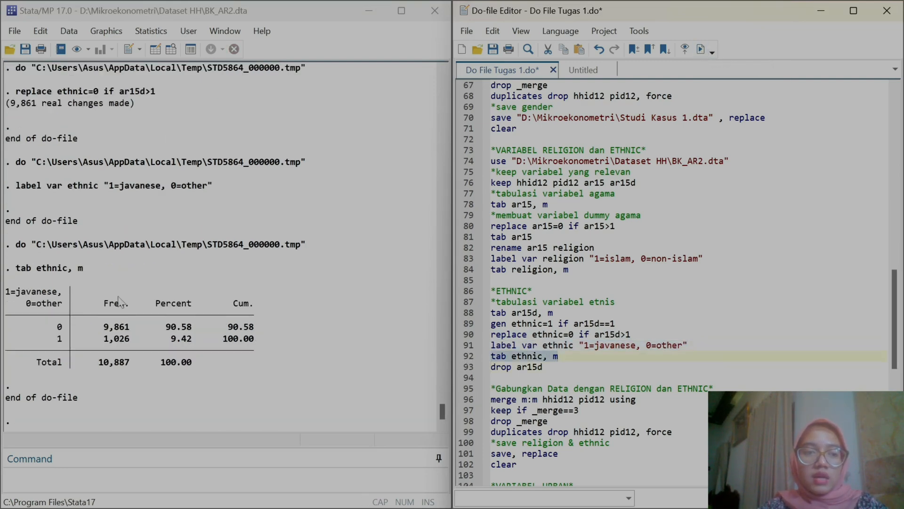
pyautogui.moveTo(11, 268); pyautogui.dragTo(72, 339)
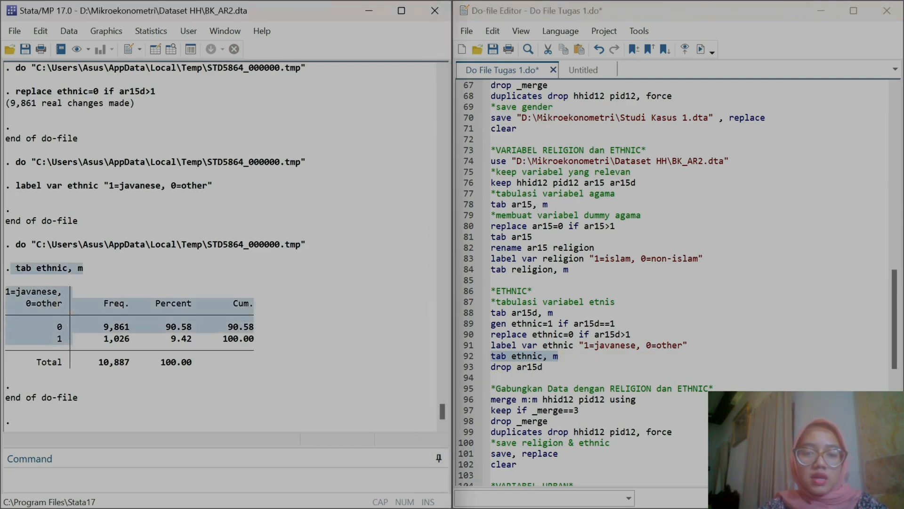
pyautogui.click(465, 370)
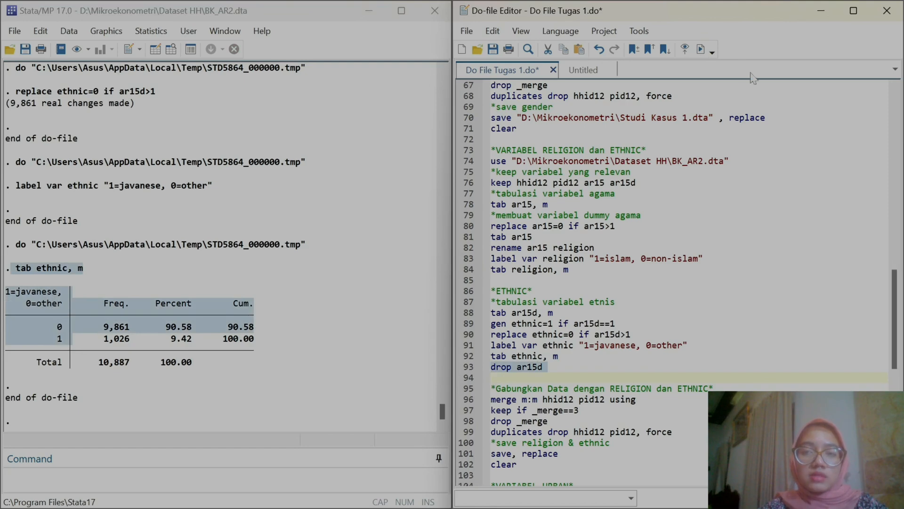
pyautogui.click(704, 53)
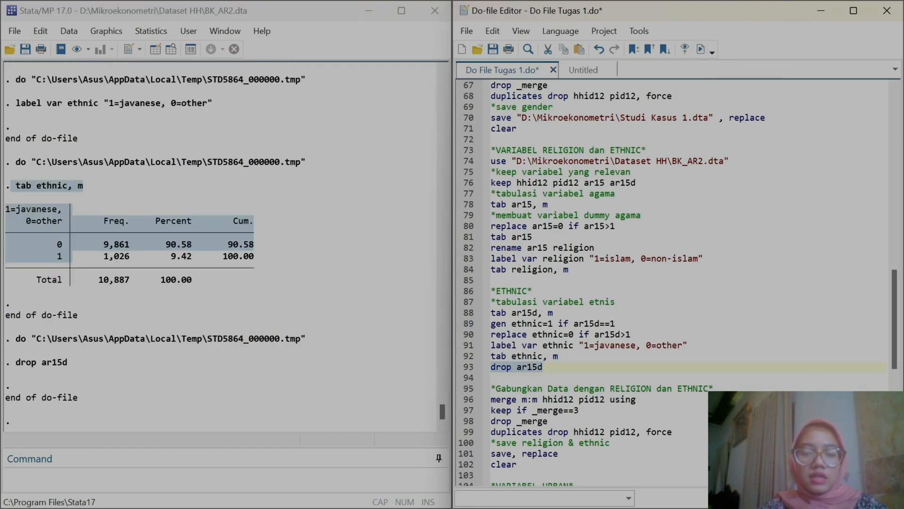
# Complete the religion and ethnicity merge line with the copied path "D:\Mikroekonometri\Studi Kasus 1.dta" and run the merge
pyautogui.scroll(-4, 674, 283)
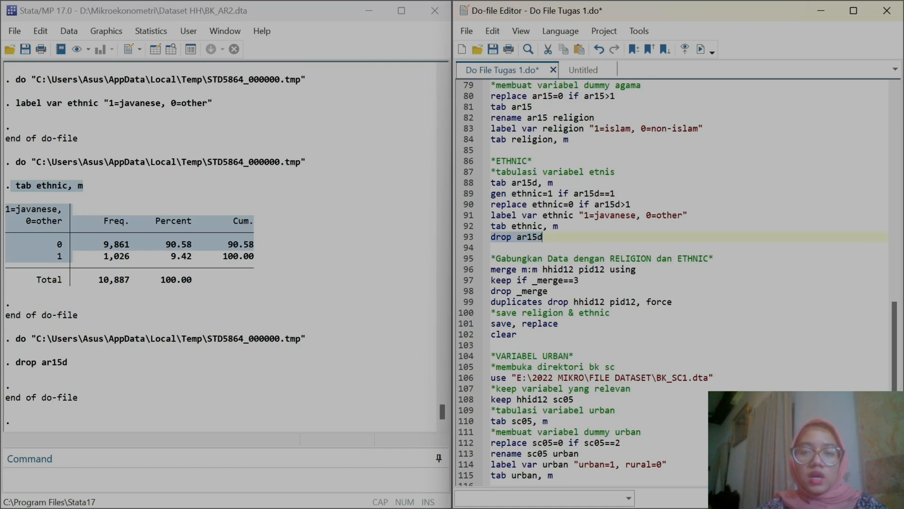
pyautogui.scroll(4, 673, 282)
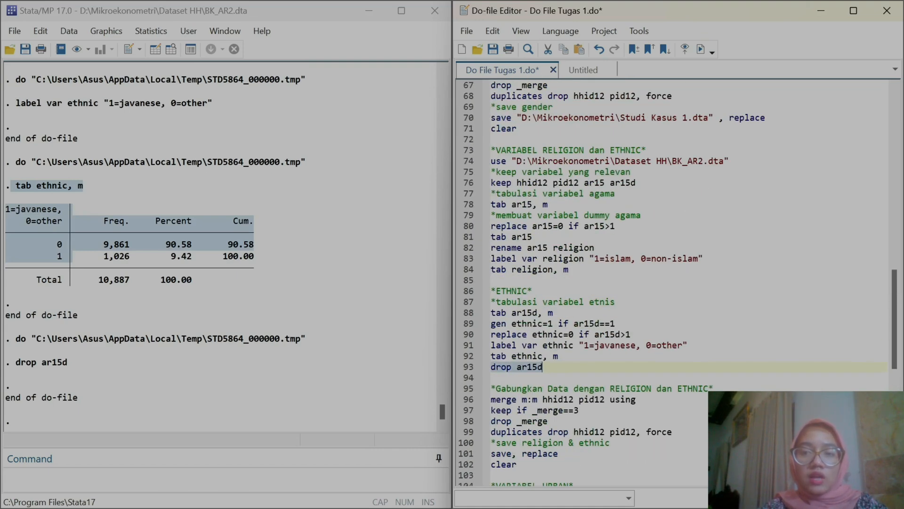
pyautogui.scroll(2, 674, 283)
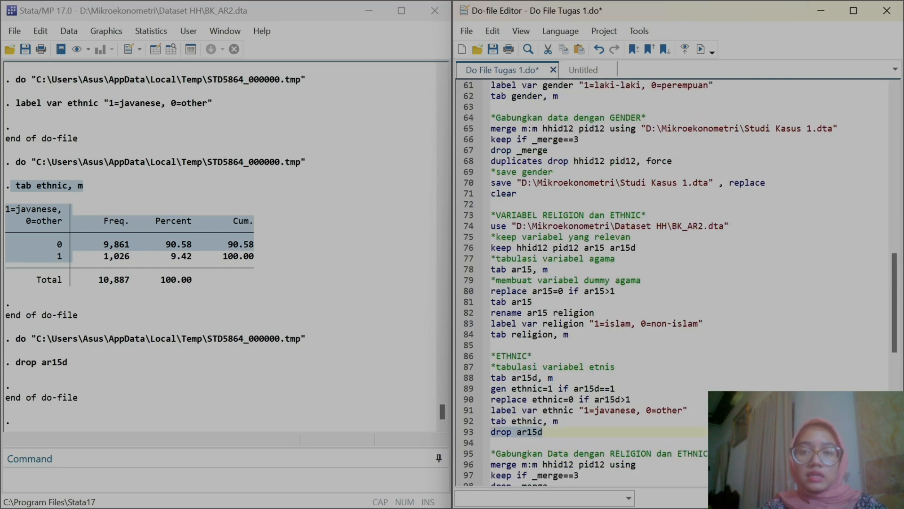
pyautogui.moveTo(719, 182); pyautogui.dragTo(521, 182)
pyautogui.hotkey('ctrl', 'c')
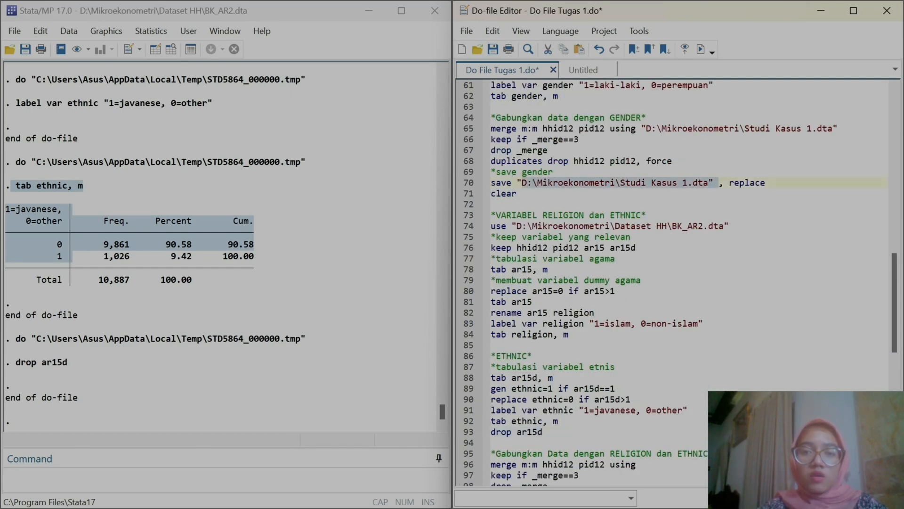
pyautogui.scroll(-7, 518, 186)
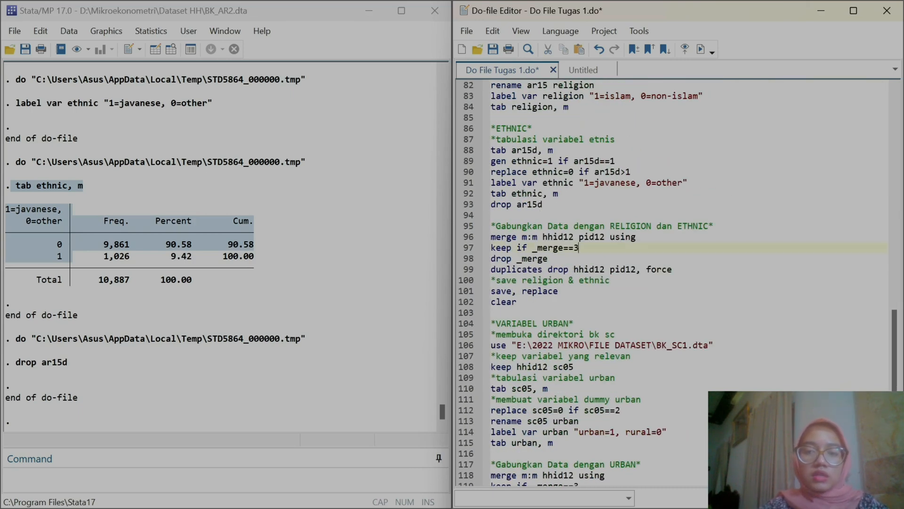
pyautogui.click(641, 237)
pyautogui.hotkey('ctrl', 'v')
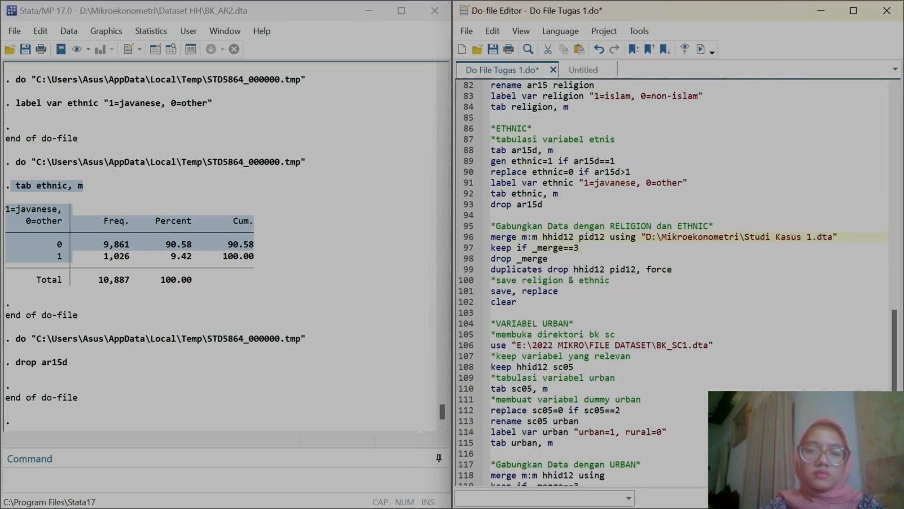
pyautogui.click(468, 238)
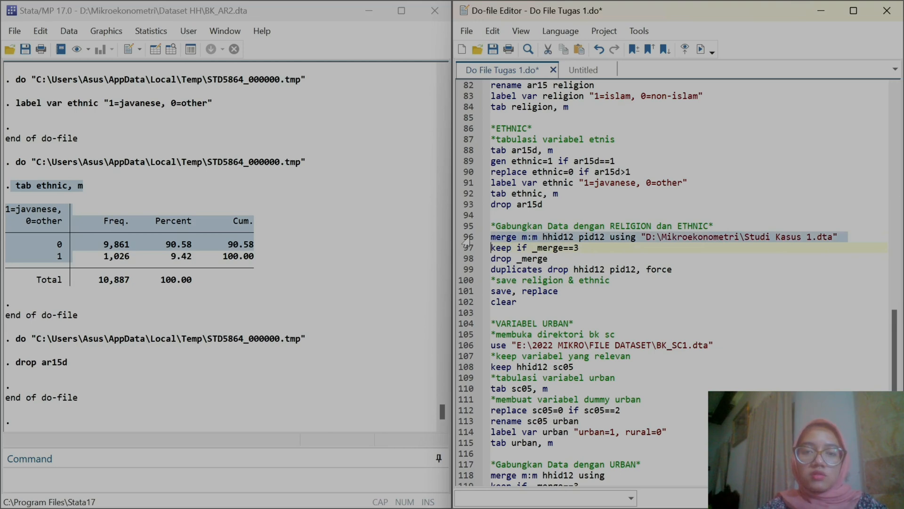
pyautogui.click(701, 49)
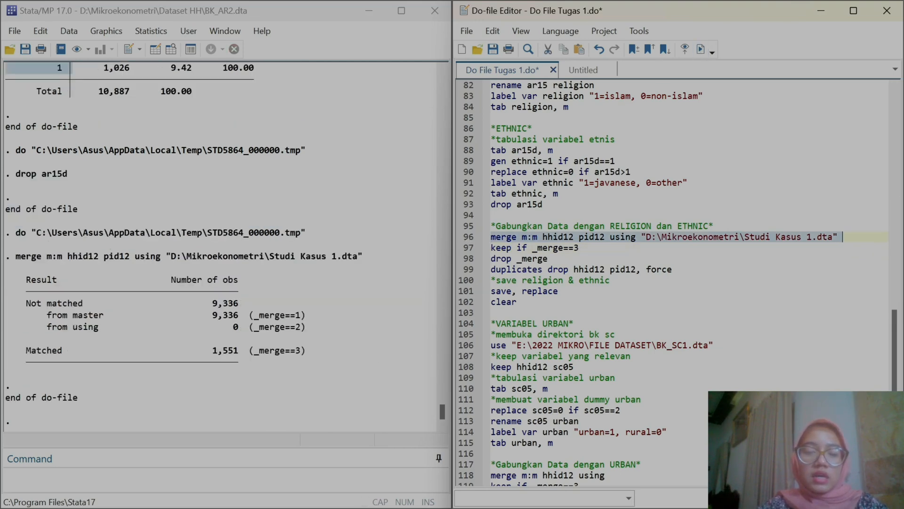
# Keep only the matched observations by running "keep if _merge==3", and remove the merge indicator with "drop _merge"
pyautogui.click(468, 248)
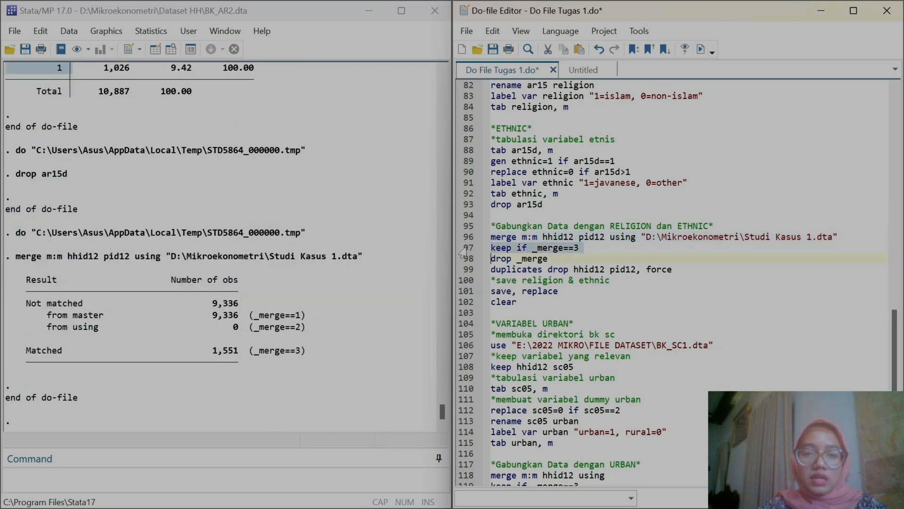
pyautogui.click(702, 50)
pyautogui.click(467, 259)
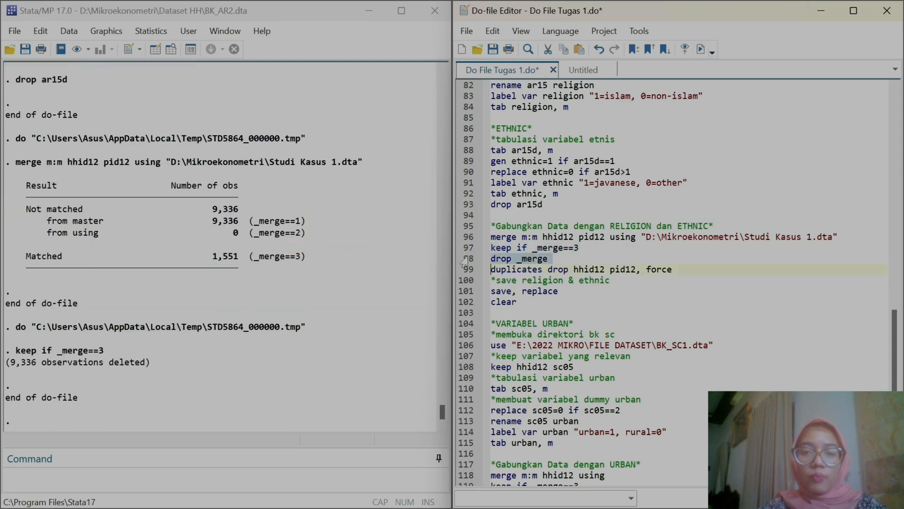
pyautogui.click(701, 49)
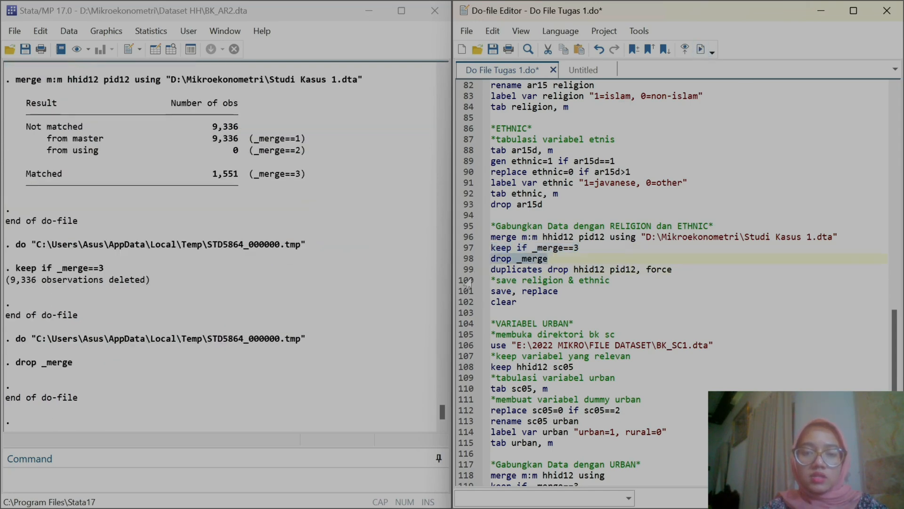
# Remove duplicate individuals by running "duplicates drop hhid12 pid12, force", and check the duplicates report
pyautogui.click(466, 270)
pyautogui.click(701, 49)
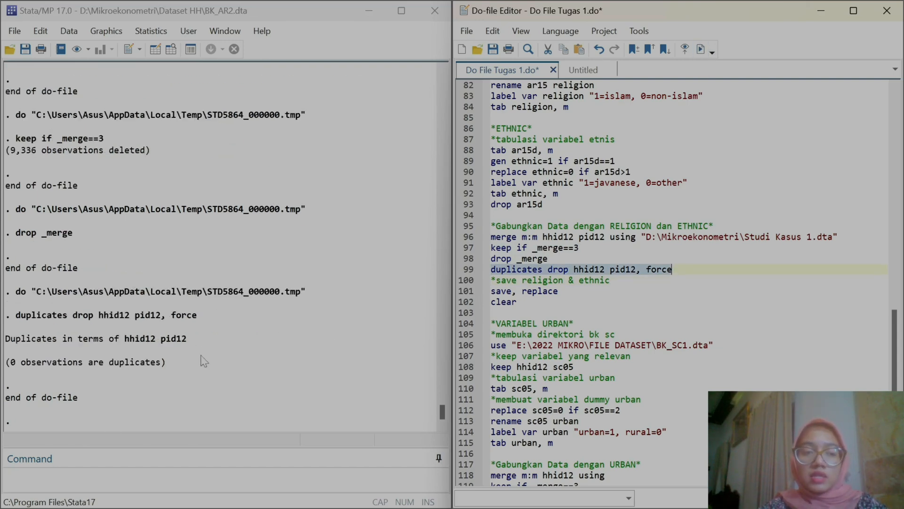
pyautogui.moveTo(192, 364); pyautogui.dragTo(7, 372)
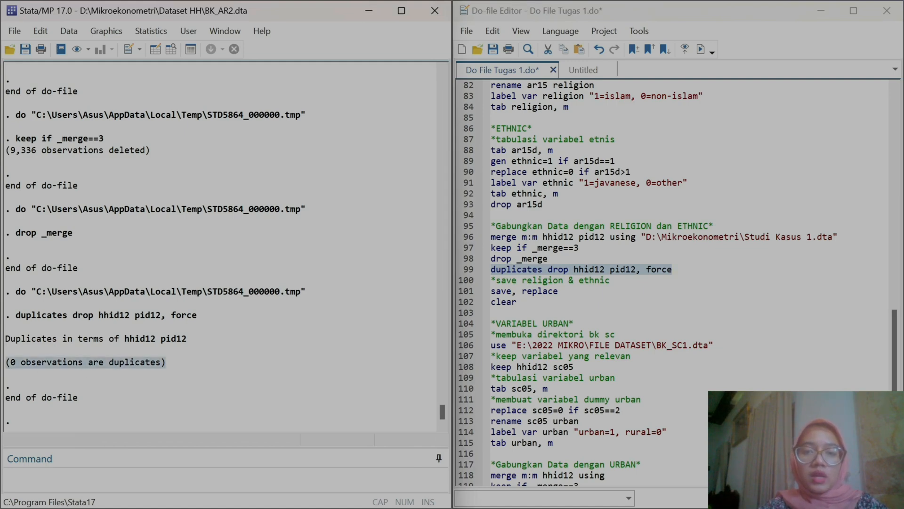
# Complete the religion and ethnicity save line with the copied path "D:\Mikroekonometri\Studi Kasus 1.dta" and run it with the replace option
pyautogui.click(512, 291)
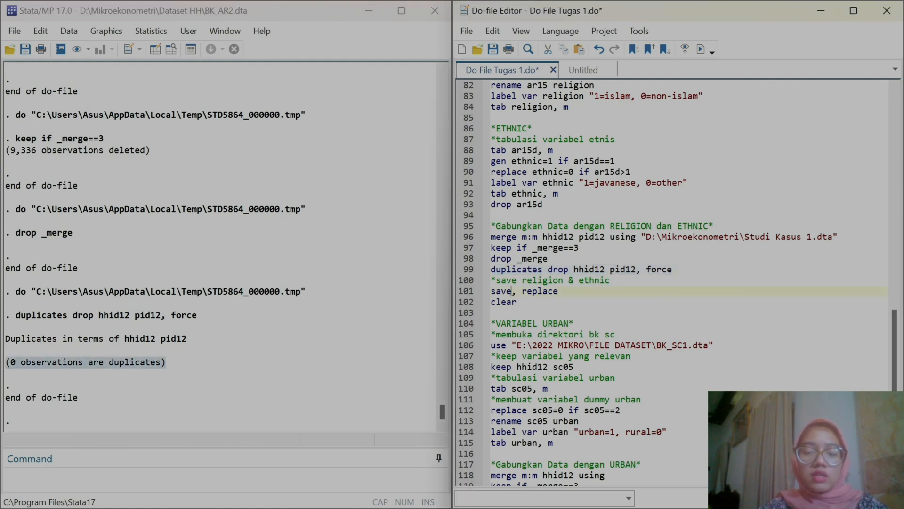
pyautogui.hotkey('ctrl', 'v')
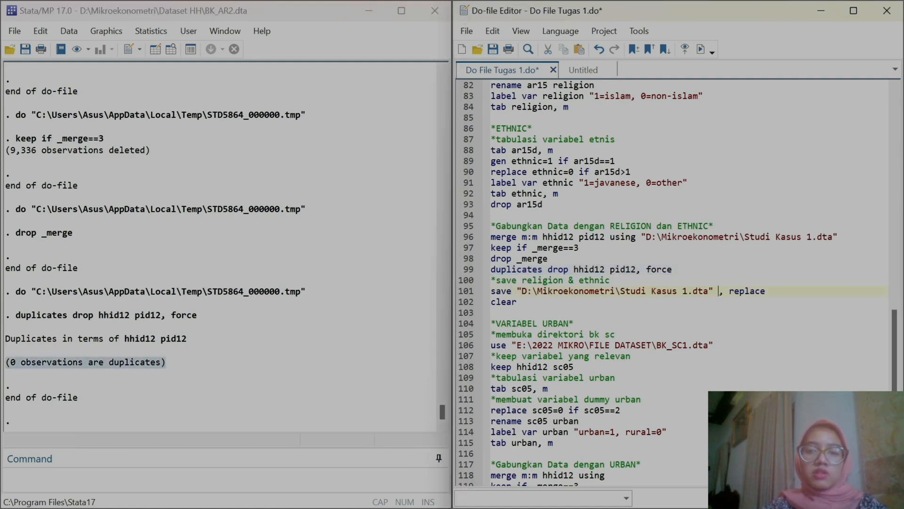
pyautogui.click(464, 291)
pyautogui.click(702, 51)
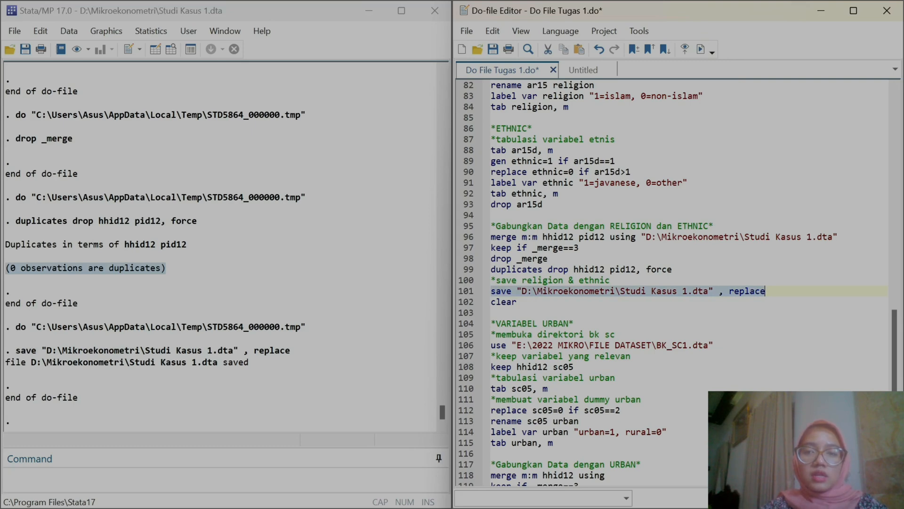
# Clear the dataset from memory by running the "clear" line at the end of the religion and ethnicity section
pyautogui.scroll(3, 674, 282)
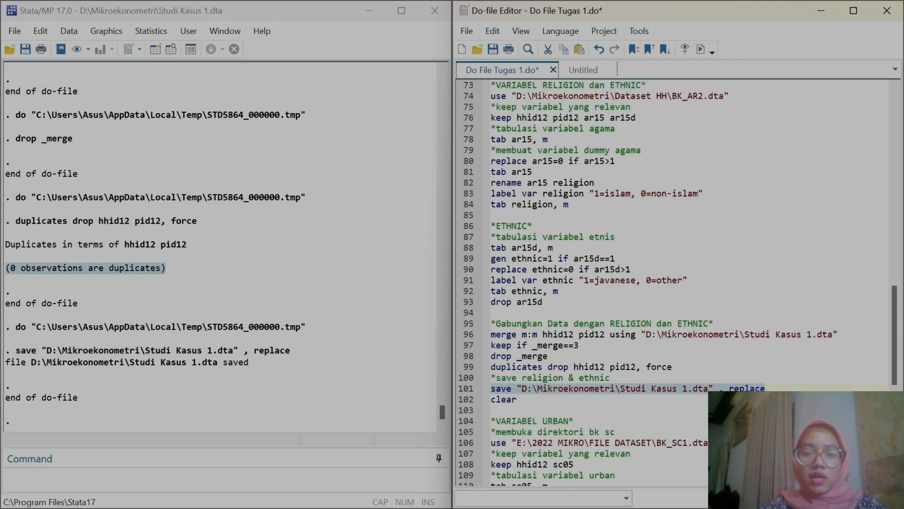
pyautogui.moveTo(672, 96); pyautogui.dragTo(671, 107)
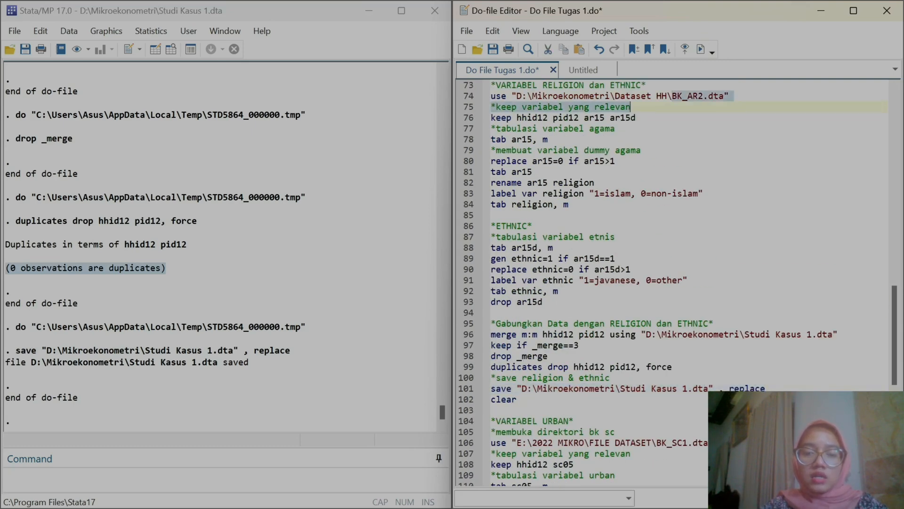
pyautogui.click(557, 421)
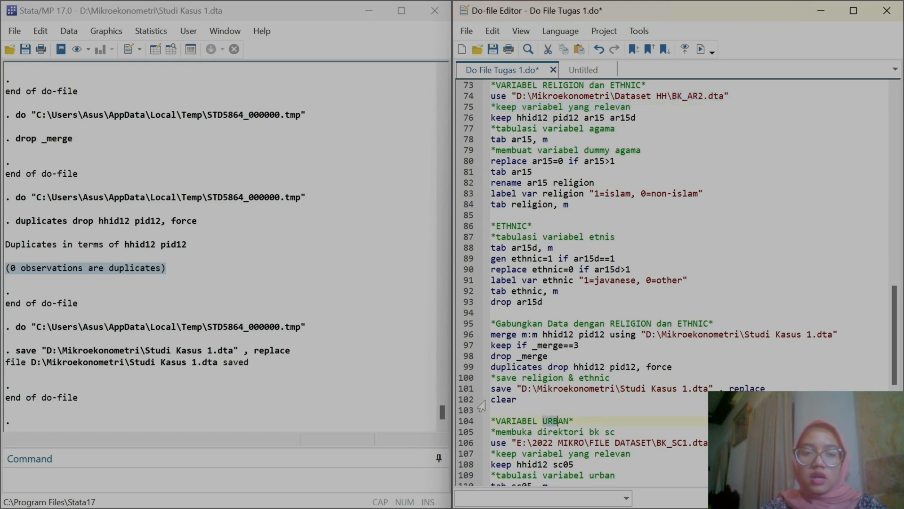
pyautogui.click(464, 401)
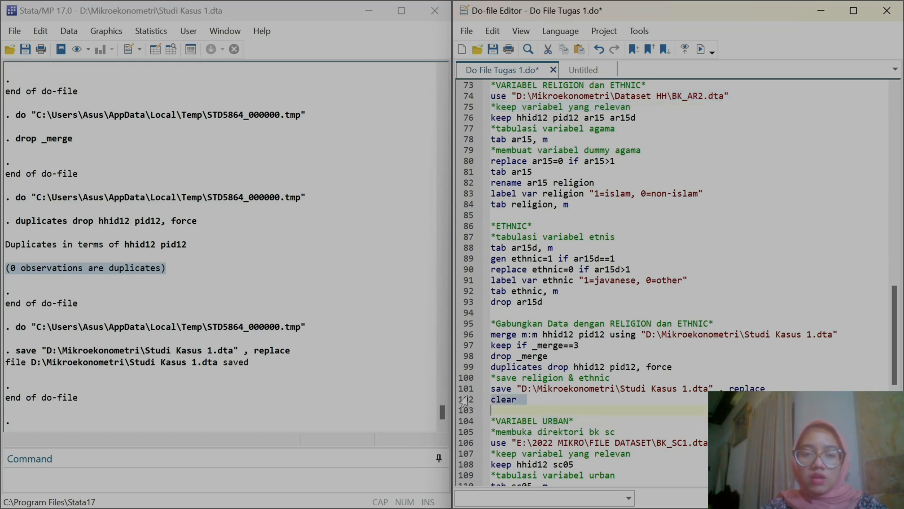
pyautogui.click(702, 49)
# Replace the dataset path in the urban section's use line with the path copied from the religion section, "D:\Mikroekonometri\Dataset HH\BK_AR2.dta"
pyautogui.scroll(-7, 673, 283)
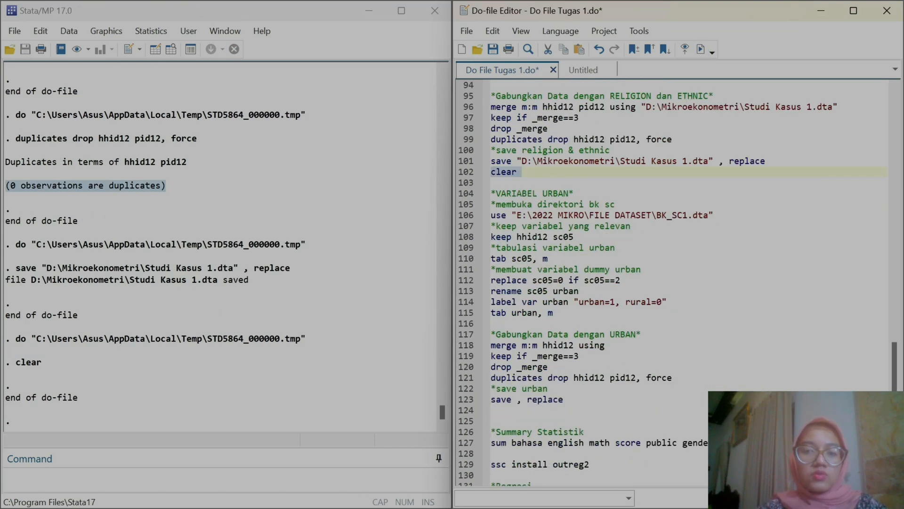
pyautogui.click(464, 216)
pyautogui.scroll(6, 680, 218)
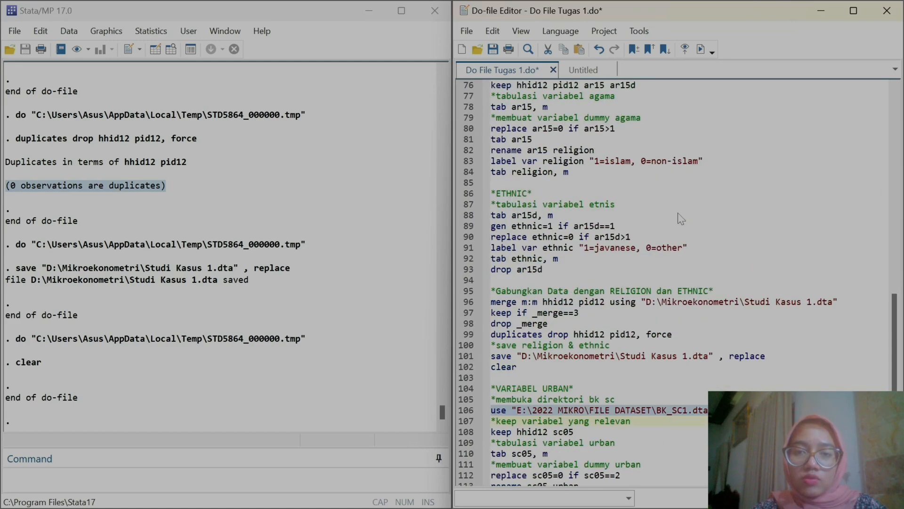
pyautogui.scroll(5, 681, 218)
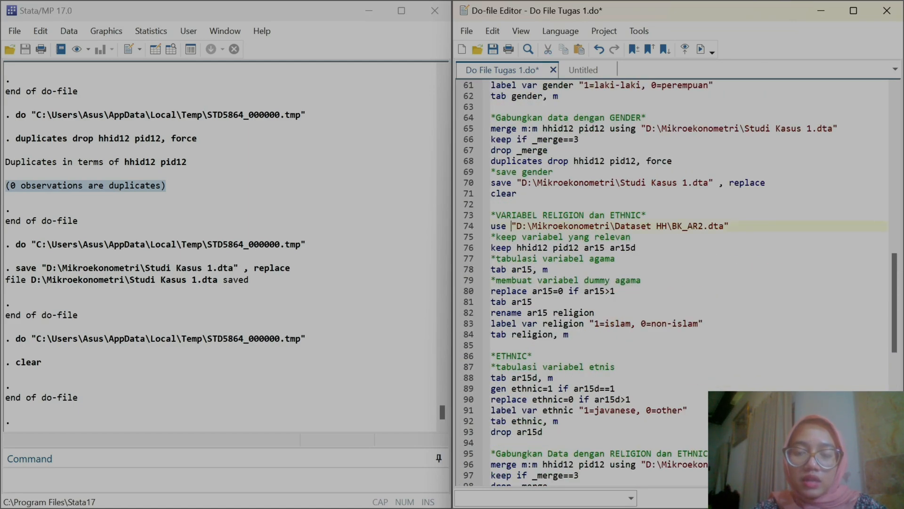
pyautogui.moveTo(512, 226); pyautogui.dragTo(728, 226)
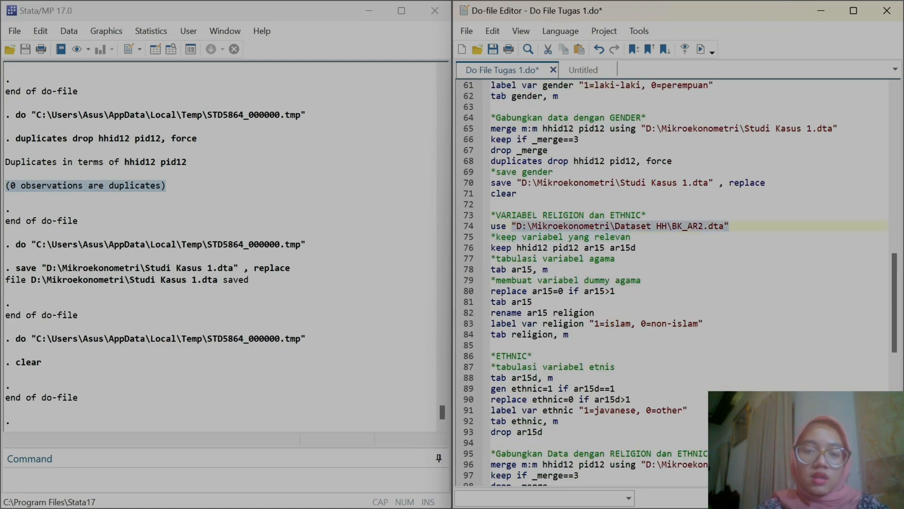
pyautogui.scroll(-10, 729, 225)
pyautogui.click(714, 248)
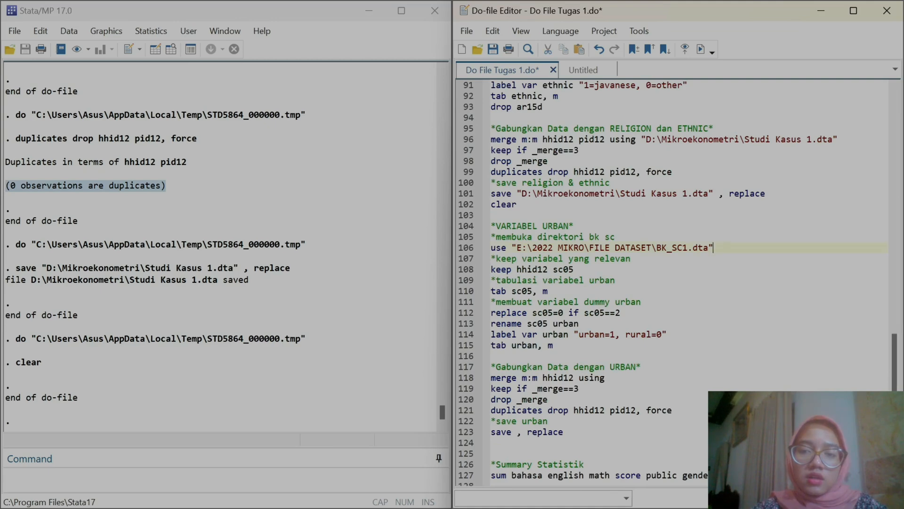
pyautogui.moveTo(714, 248); pyautogui.dragTo(516, 248)
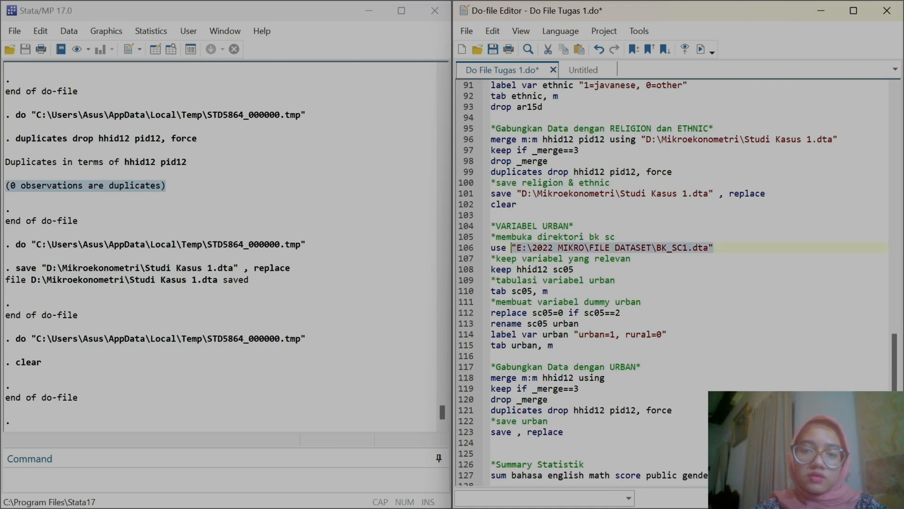
pyautogui.hotkey('ctrl', 'v')
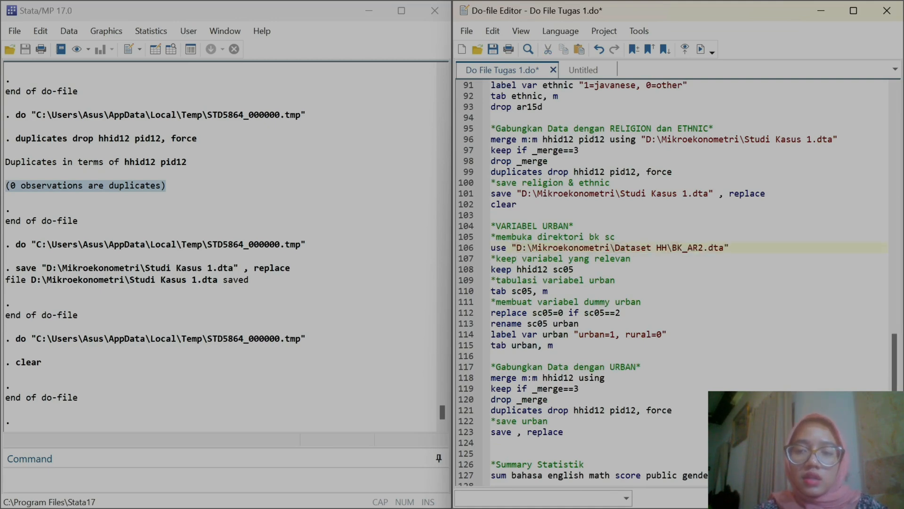
# Change the file name in the urban section's use line to BK_SC1.dta and run the line to load the dataset
pyautogui.press('BackSpace')
pyautogui.press('BackSpace')
pyautogui.press('BackSpace')
pyautogui.write('SC1')
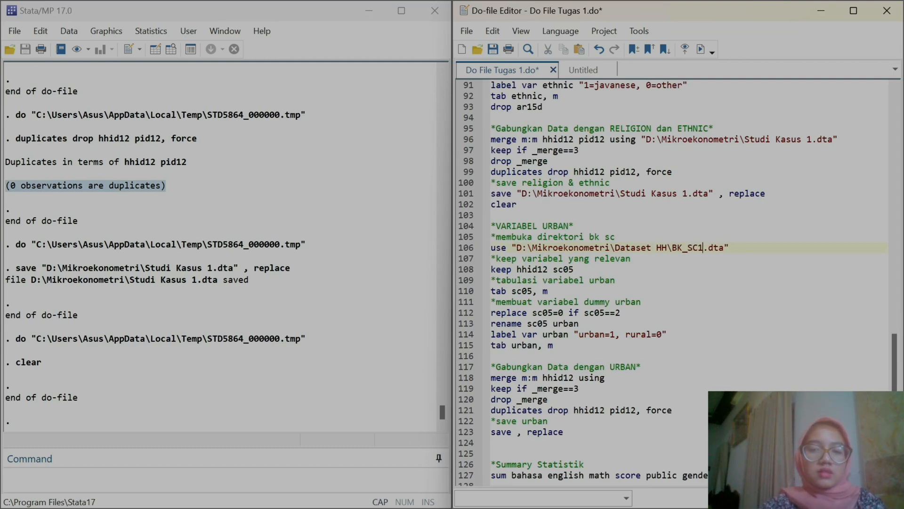
pyautogui.click(460, 250)
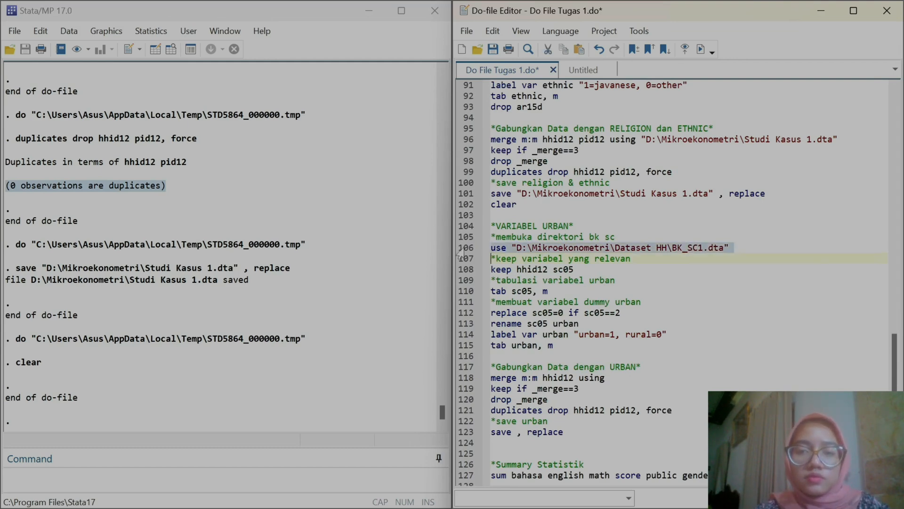
pyautogui.click(701, 49)
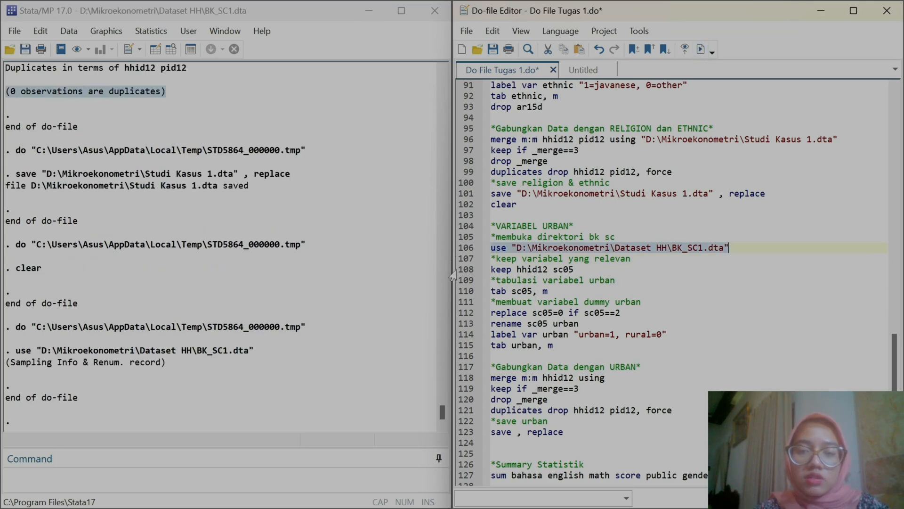
# Review the dataset's variable list, and keep only the household ID and urban/rural variables by running "keep hhid12 sc05"
pyautogui.click(226, 31)
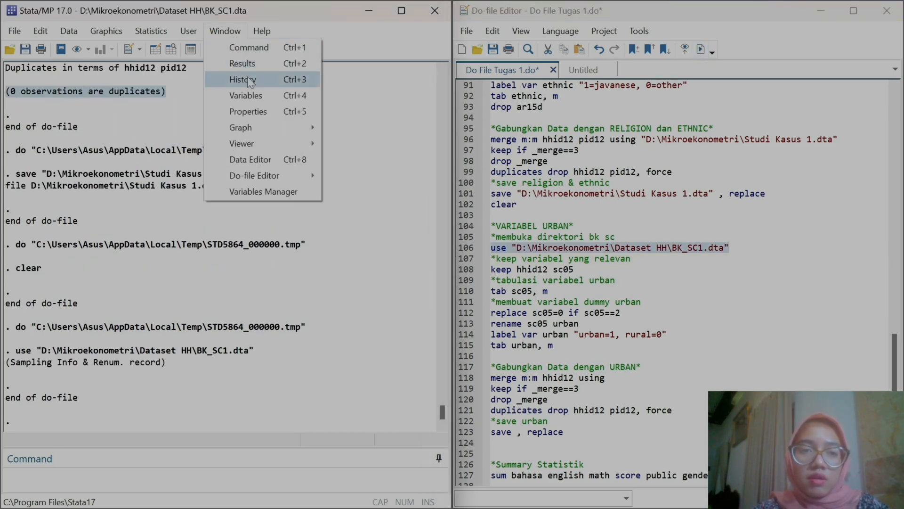
pyautogui.click(246, 95)
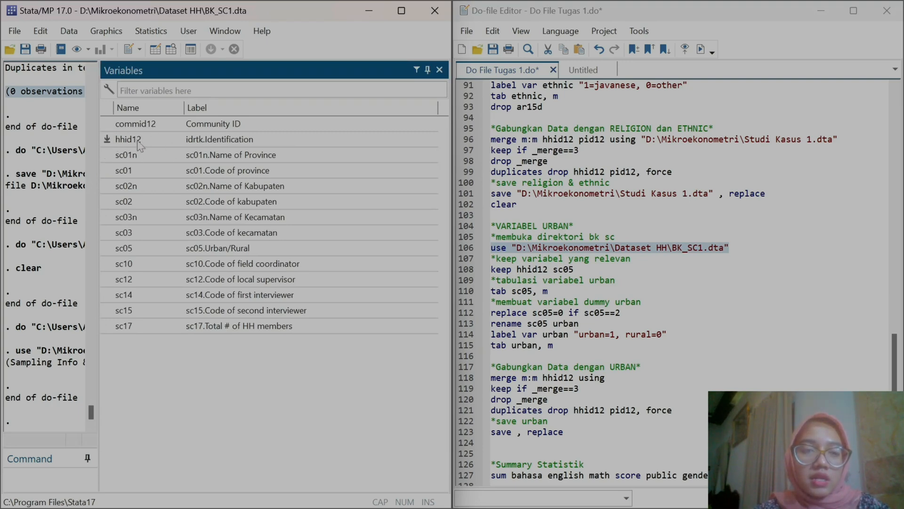
pyautogui.click(440, 70)
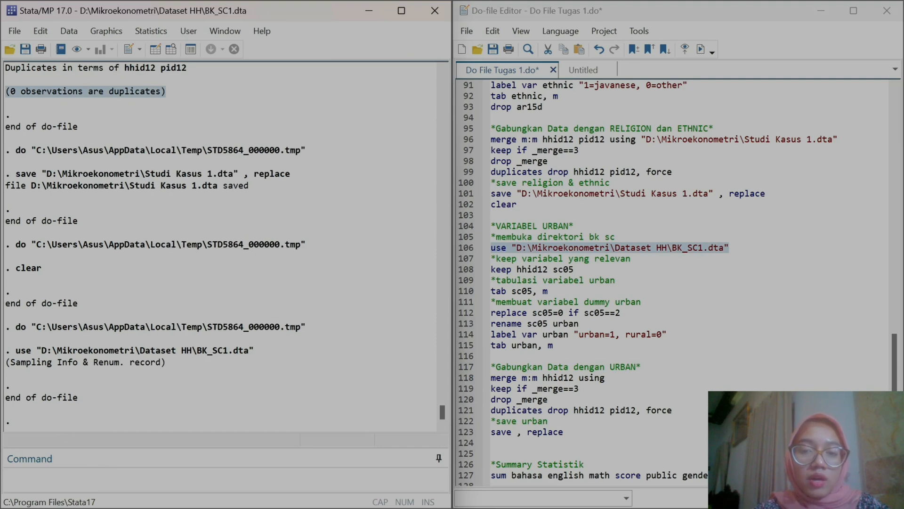
pyautogui.click(464, 270)
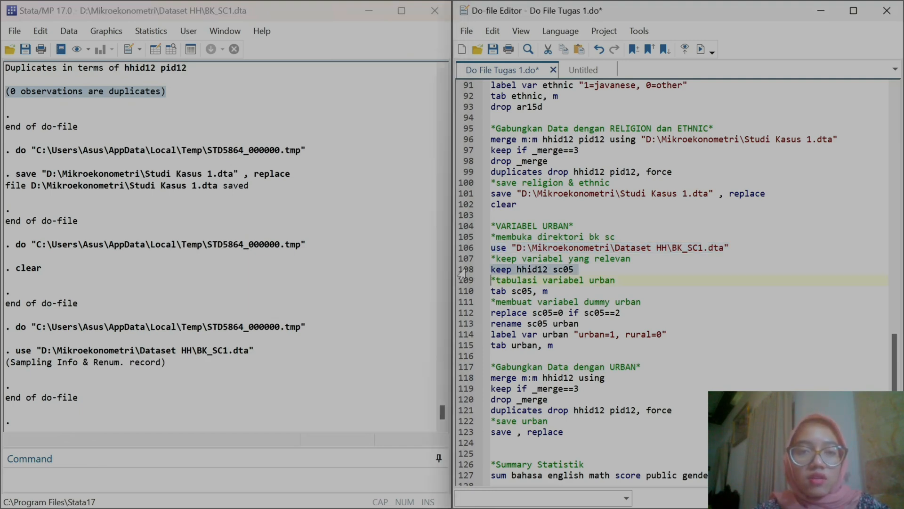
pyautogui.click(701, 49)
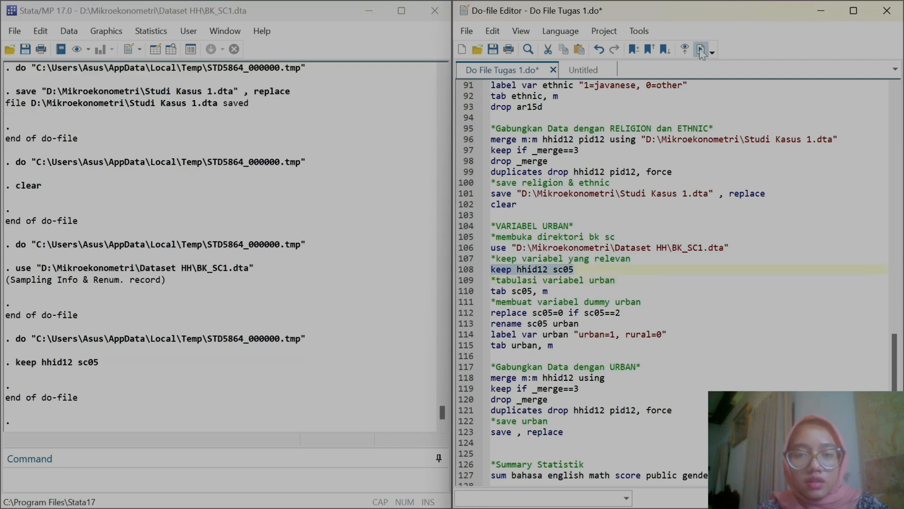
# Tabulate the urban/rural variable by running "tab sc05, m", and check the code used for rural
pyautogui.click(462, 292)
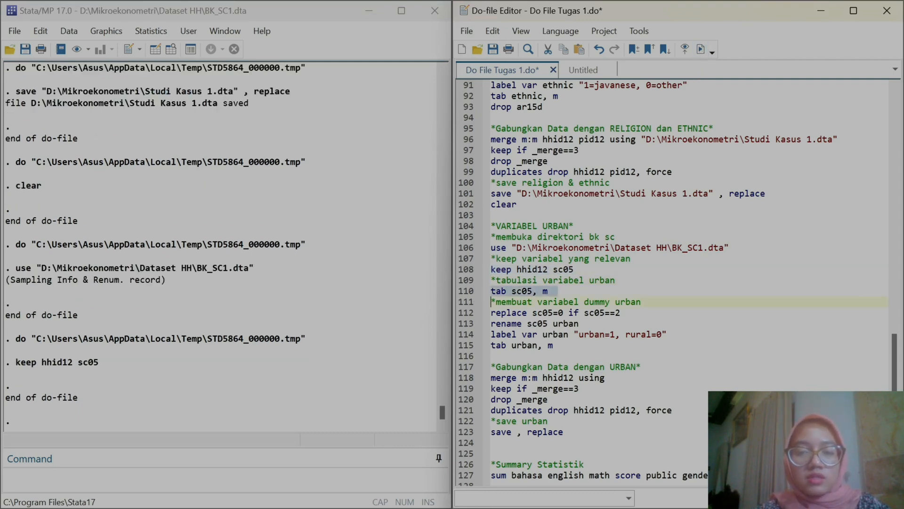
pyautogui.click(701, 48)
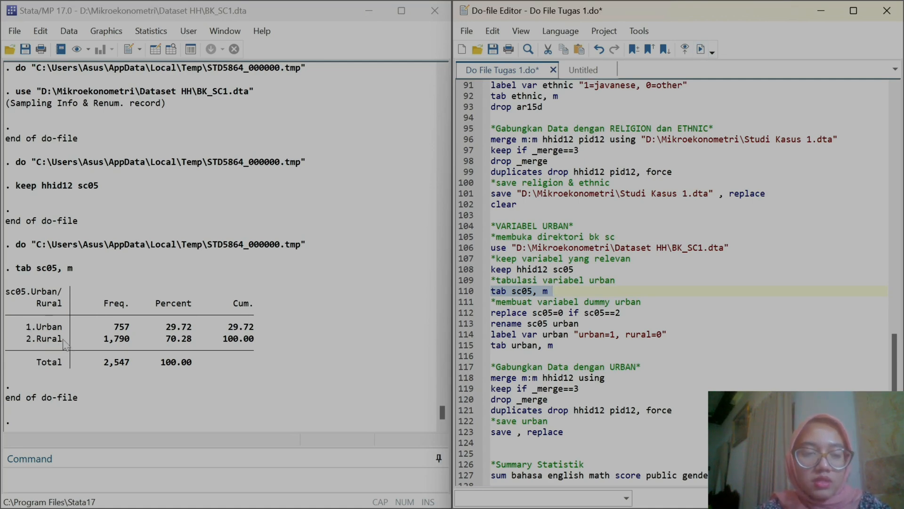
pyautogui.moveTo(64, 344); pyautogui.dragTo(28, 345)
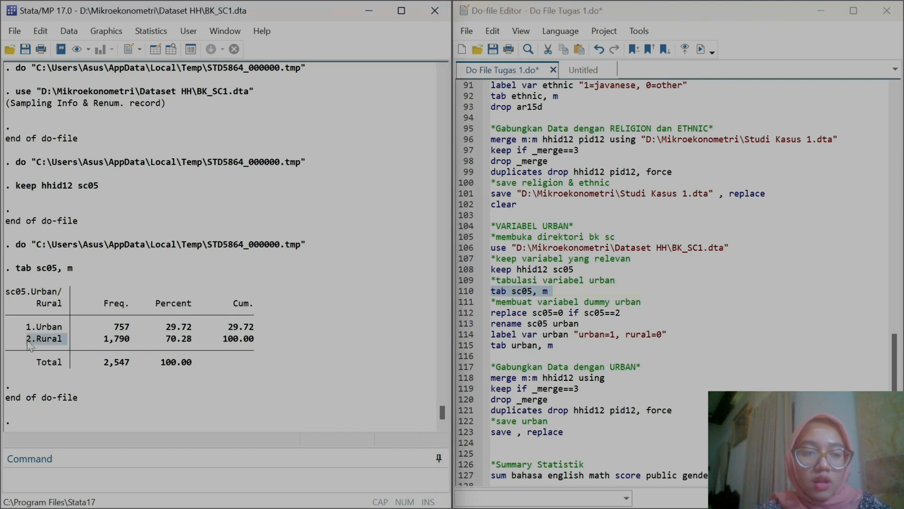
# Recode rural to 0 by running "replace sc05=0 if sc05==2", and rename the variable with "rename sc05 urban"
pyautogui.click(464, 315)
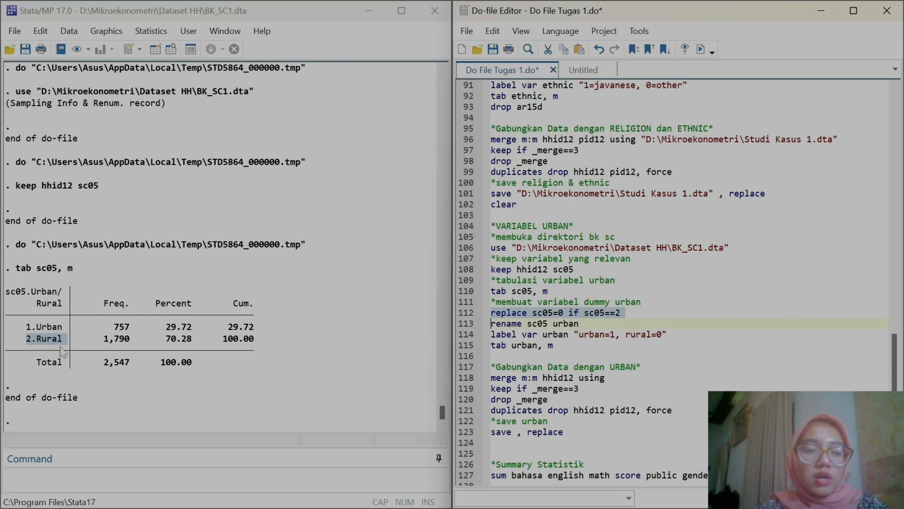
pyautogui.click(701, 49)
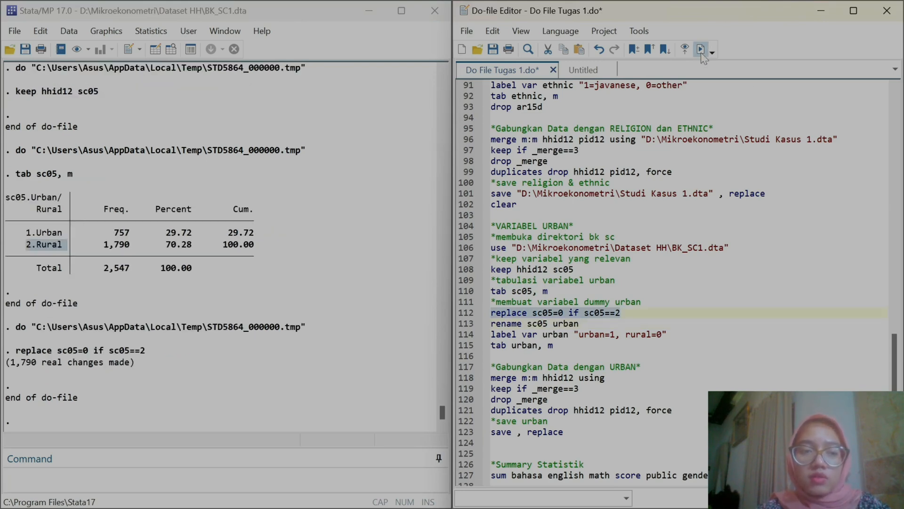
pyautogui.click(464, 324)
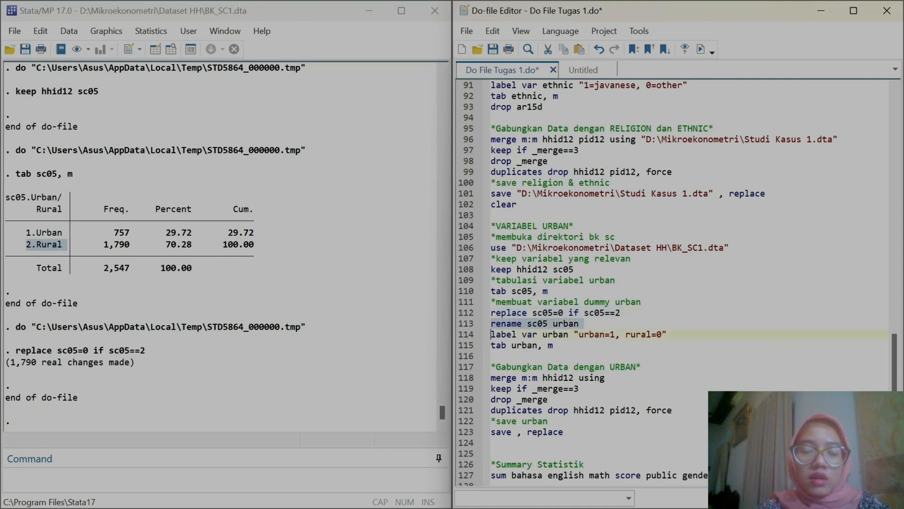
pyautogui.click(700, 49)
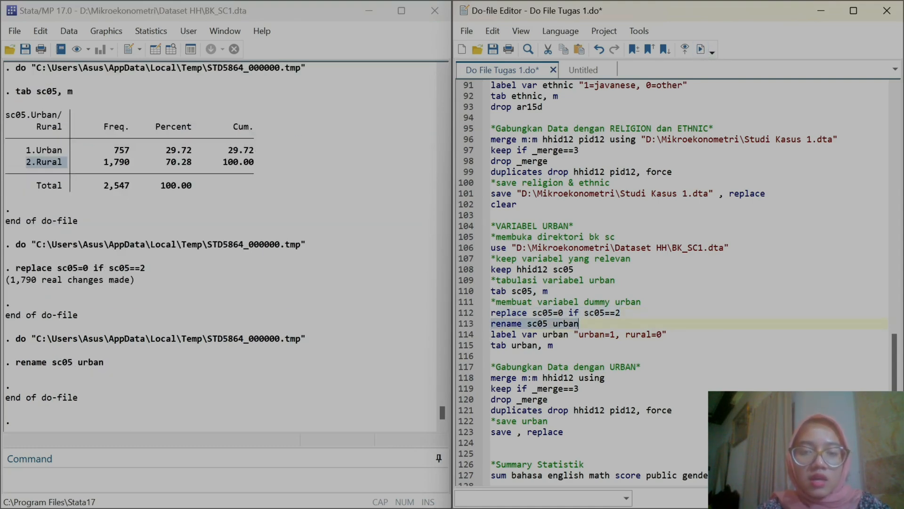
# Label the urban variable "urban=1, rural=0", and run "tab urban, m" to compare it with the original sc05 tabulation
pyautogui.click(469, 335)
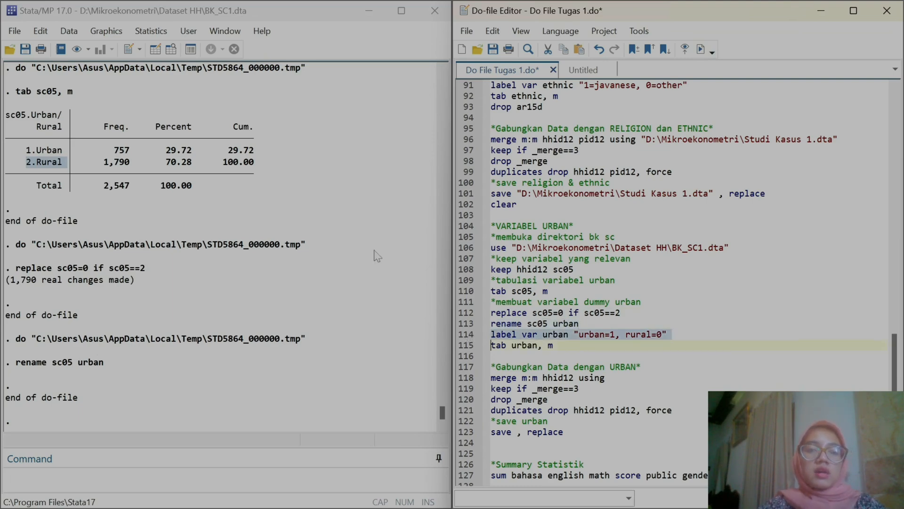
pyautogui.click(701, 49)
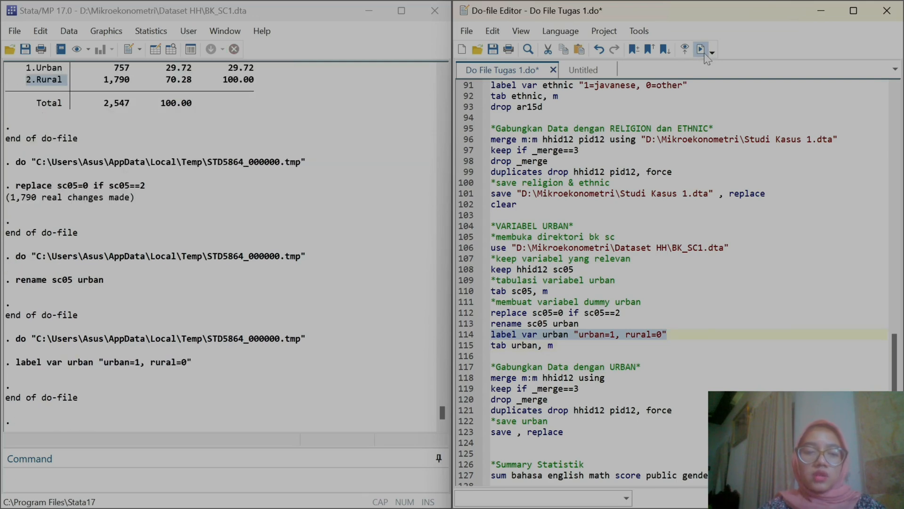
pyautogui.click(469, 345)
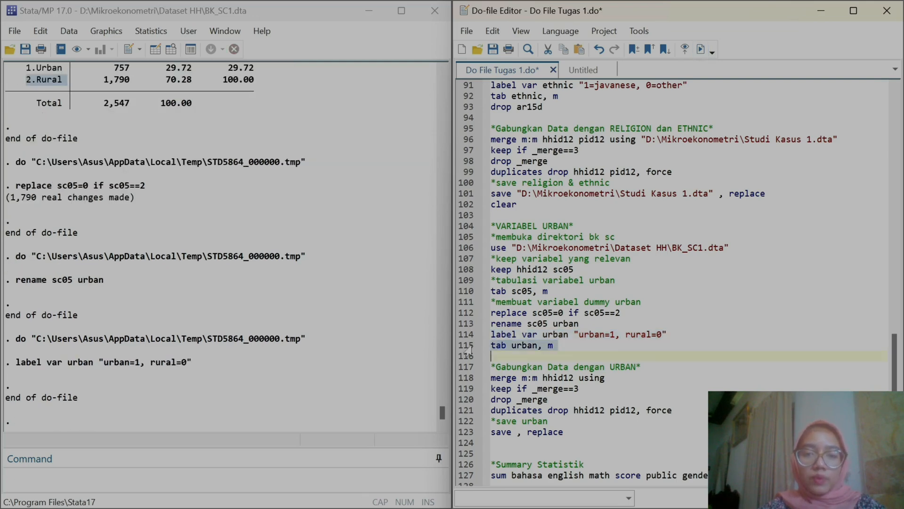
pyautogui.click(700, 49)
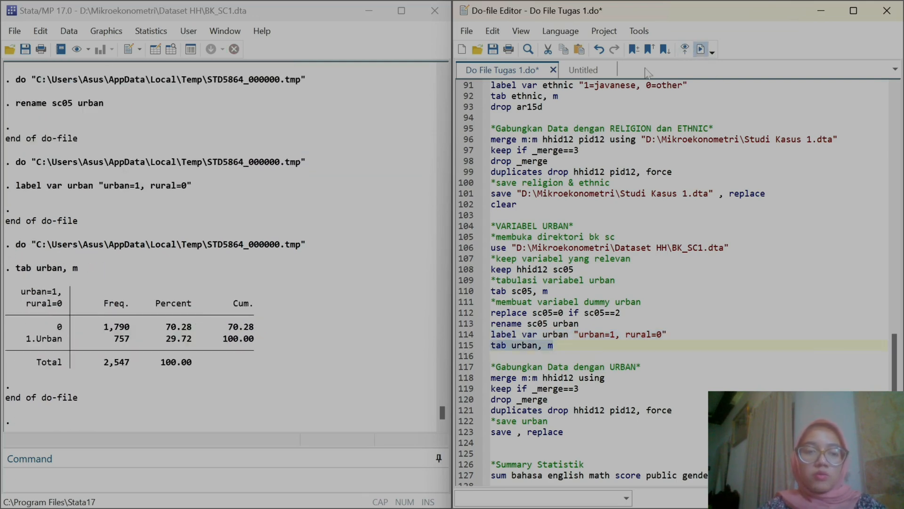
pyautogui.moveTo(17, 288); pyautogui.dragTo(67, 309)
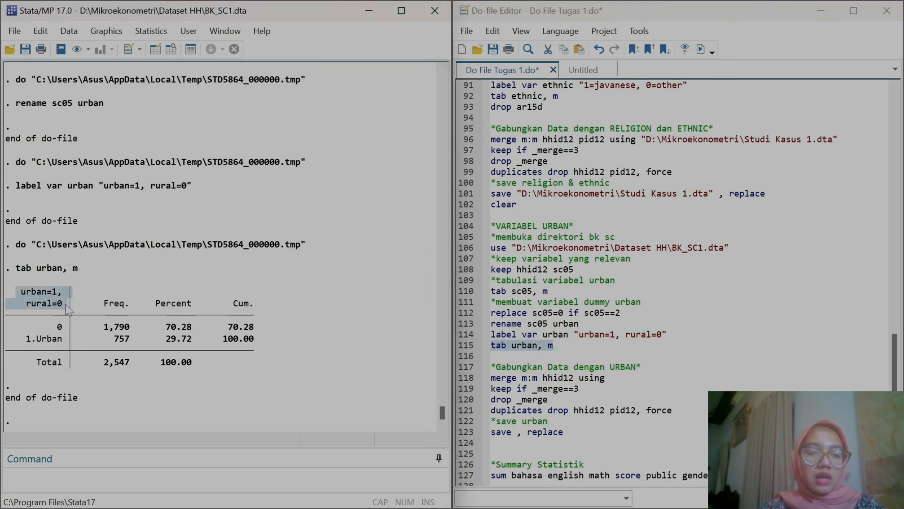
pyautogui.scroll(8, 122, 269)
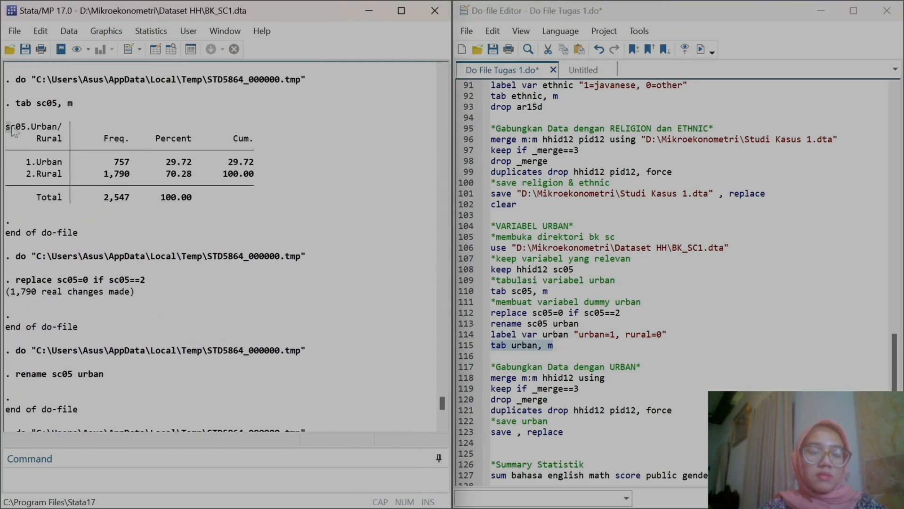
# Compare the labels of the sc05 and urban tabulations, and run the m:m merge on hhid12 using "D:\Mikroekonometri\Studi Kasus 1.dta"
pyautogui.moveTo(5, 123); pyautogui.dragTo(64, 137)
pyautogui.scroll(-8, 66, 139)
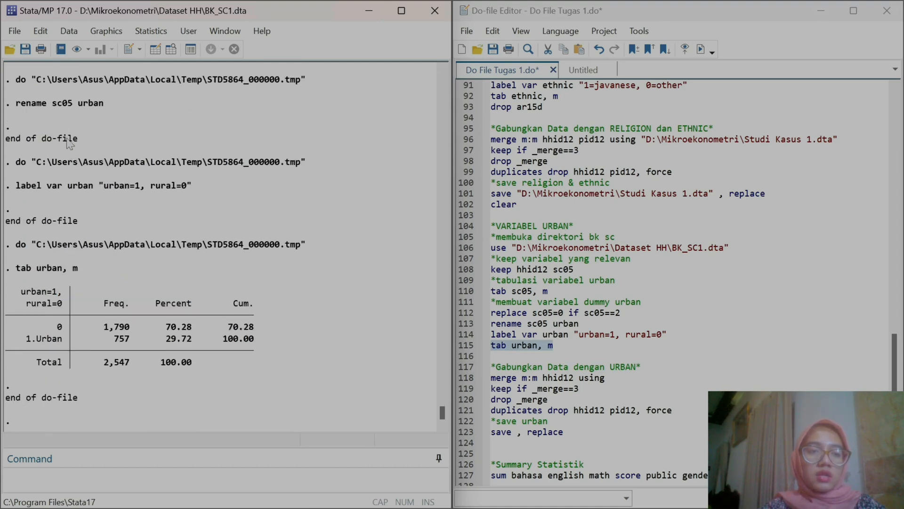
pyautogui.moveTo(19, 291); pyautogui.dragTo(63, 306)
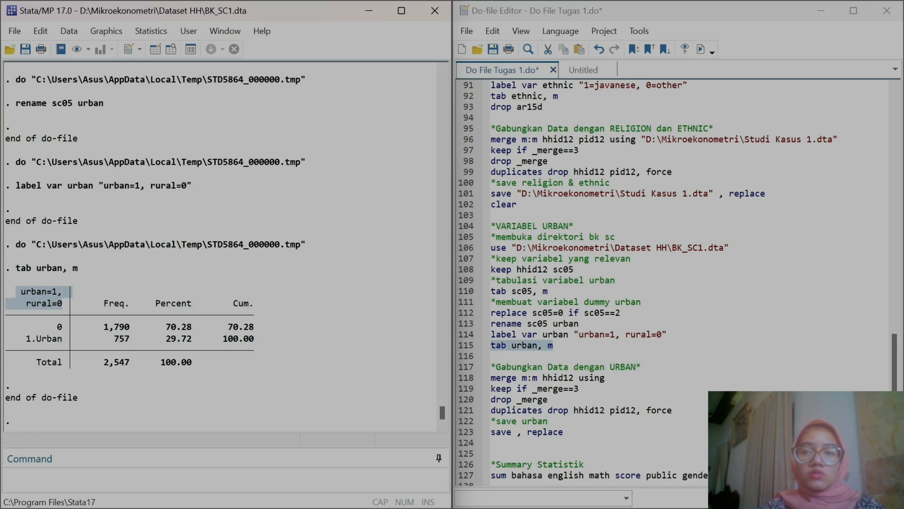
pyautogui.moveTo(641, 139); pyautogui.dragTo(843, 141)
pyautogui.hotkey('ctrl', 'c')
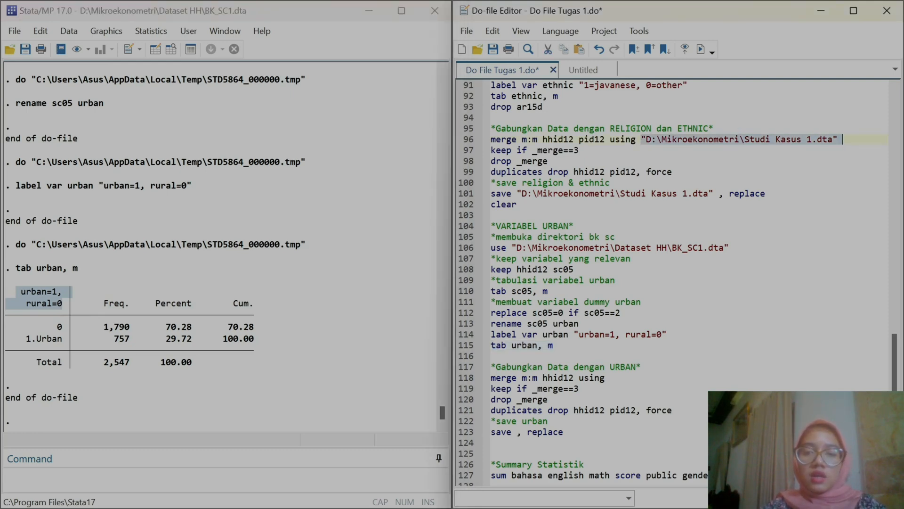
pyautogui.click(607, 377)
pyautogui.hotkey('ctrl', 'v')
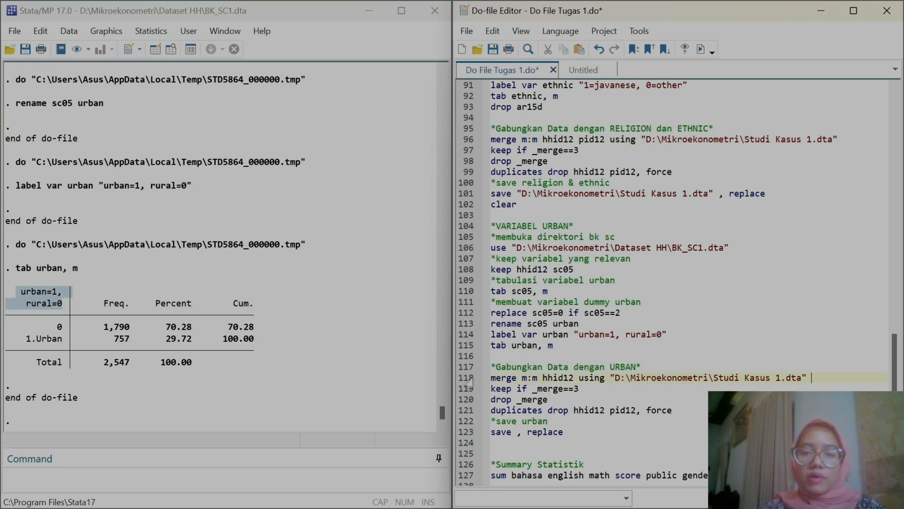
pyautogui.press('Home')
pyautogui.hotkey('shift', 'Down')
pyautogui.click(701, 49)
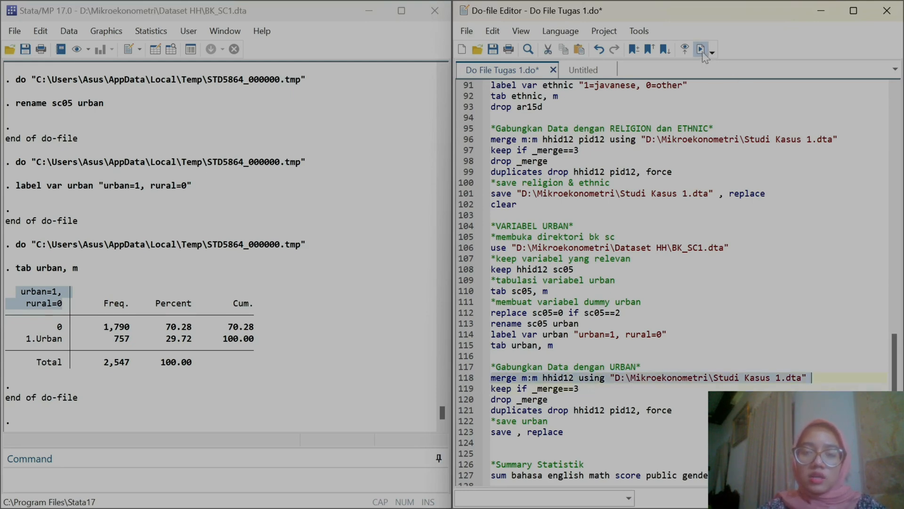
# Keep only the matched observations by running "keep if _merge==3", and remove the merge indicator with "drop _merge"
pyautogui.click(466, 388)
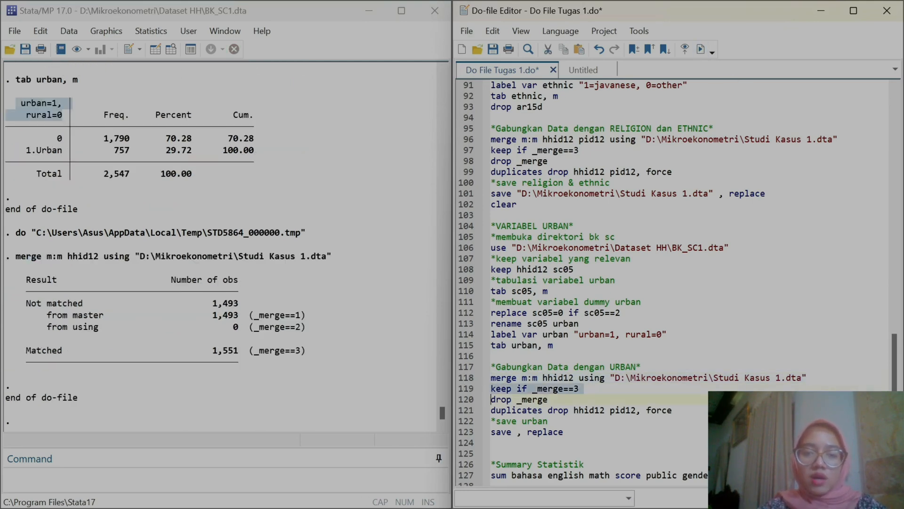
pyautogui.click(701, 49)
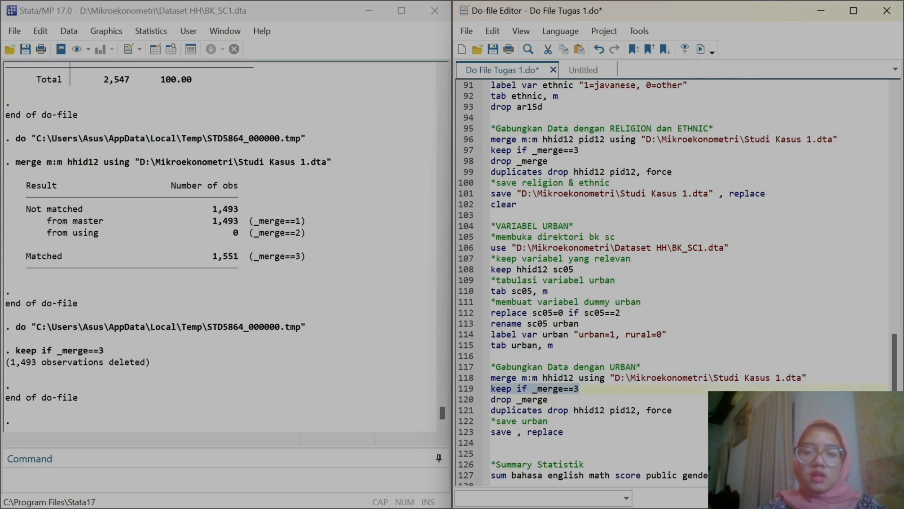
pyautogui.click(469, 400)
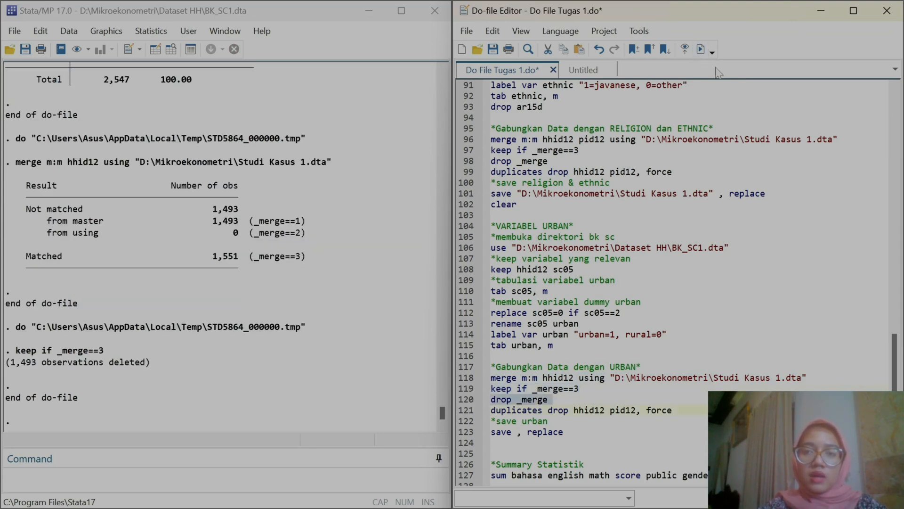
pyautogui.click(701, 50)
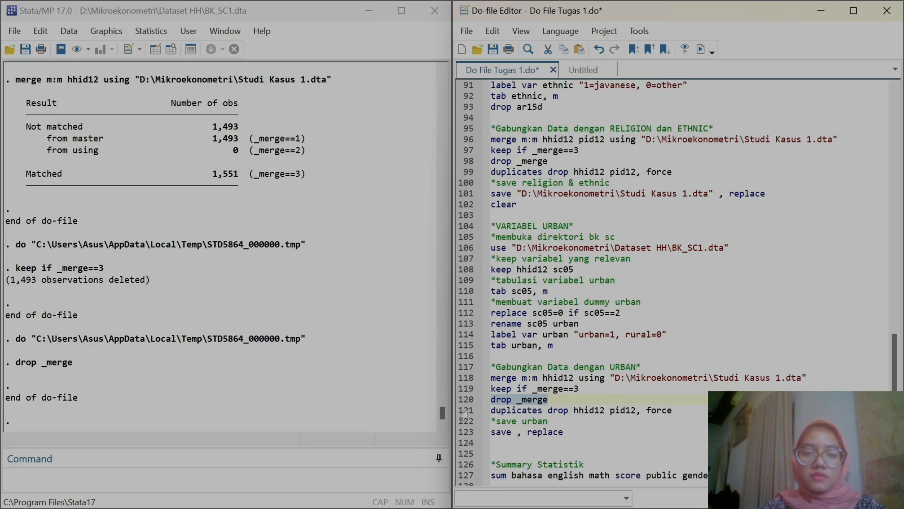
# Compare the merge key with the duplicate identifiers, run "duplicates drop hhid12 pid12, force", and check the reported duplicates
pyautogui.click(537, 420)
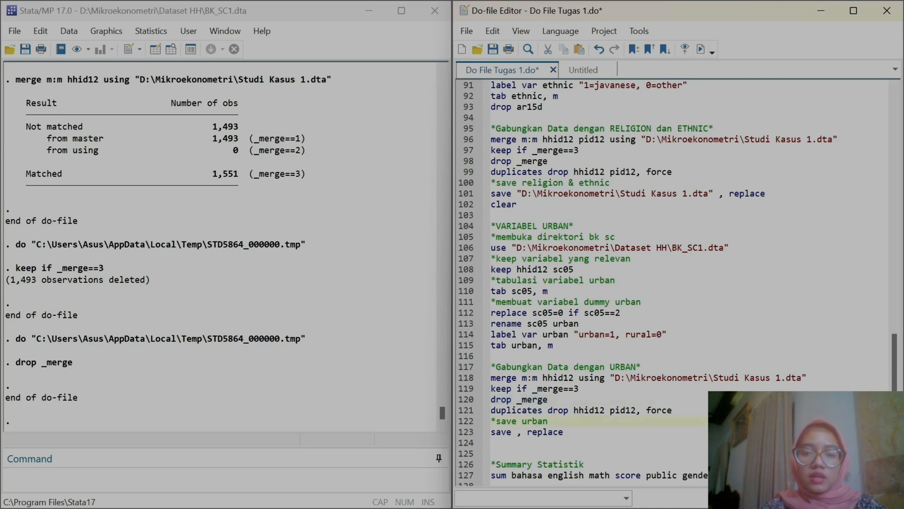
pyautogui.click(458, 410)
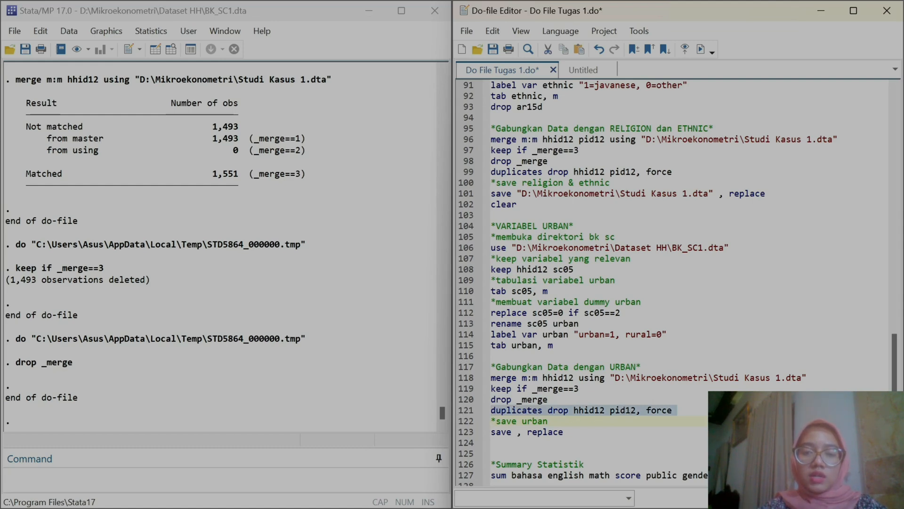
pyautogui.moveTo(579, 378); pyautogui.dragTo(548, 378)
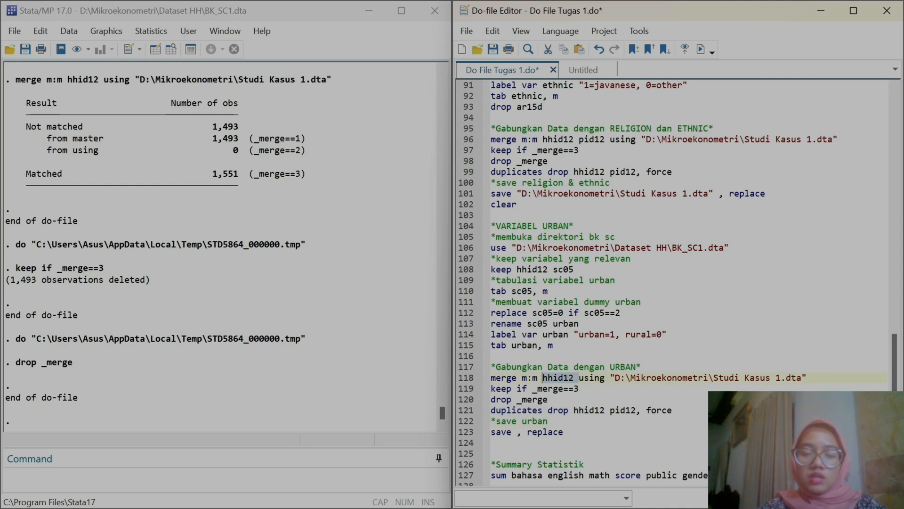
pyautogui.moveTo(605, 410); pyautogui.dragTo(584, 410)
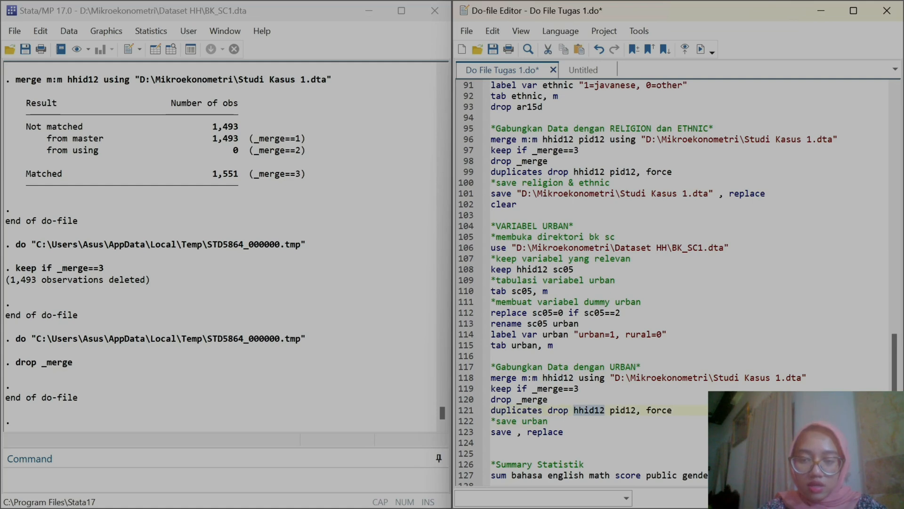
pyautogui.moveTo(636, 410); pyautogui.dragTo(569, 410)
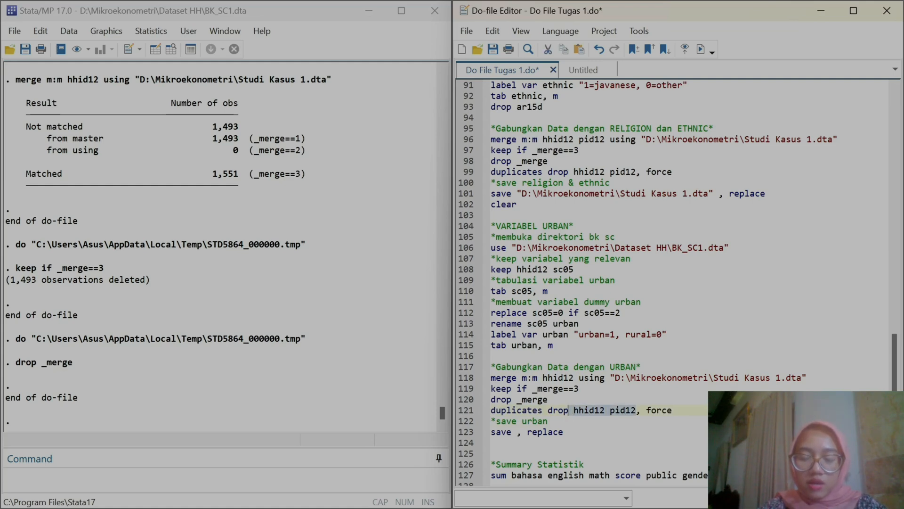
pyautogui.moveTo(580, 377); pyautogui.dragTo(542, 377)
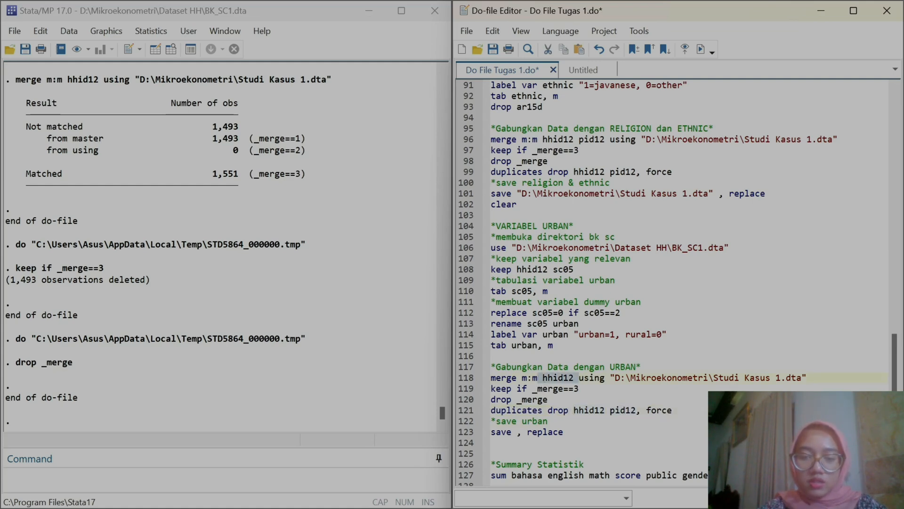
pyautogui.click(465, 412)
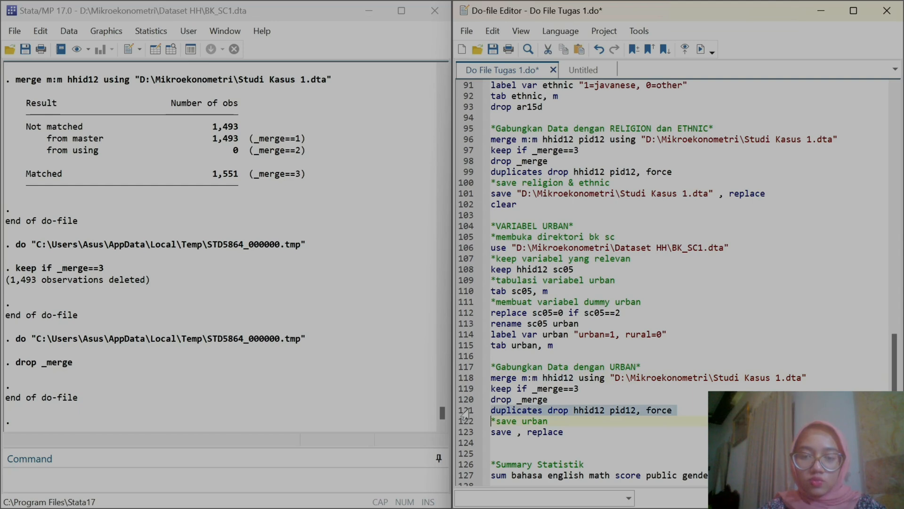
pyautogui.click(701, 49)
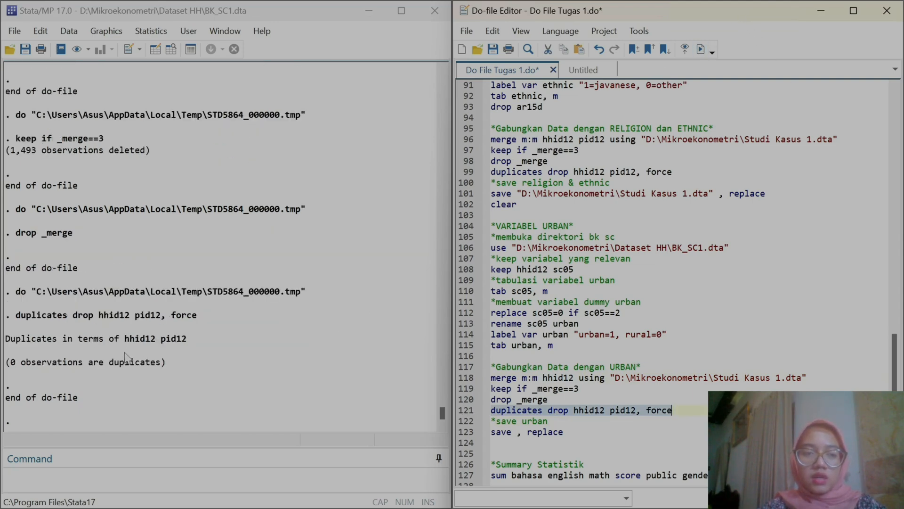
pyautogui.moveTo(177, 363); pyautogui.dragTo(6, 363)
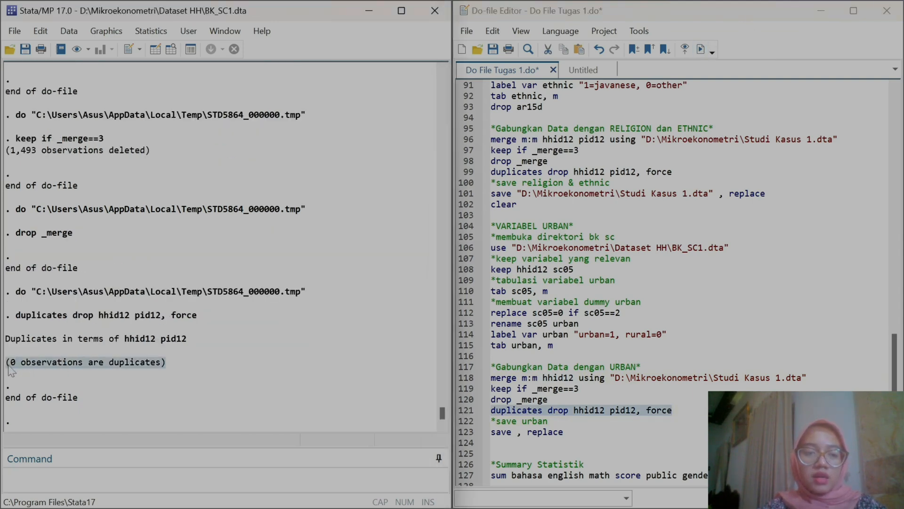
# Complete the urban save command with the path "D:\Mikroekonometri\Studi Kasus 1.dta" and run it with the replace option
pyautogui.click(517, 432)
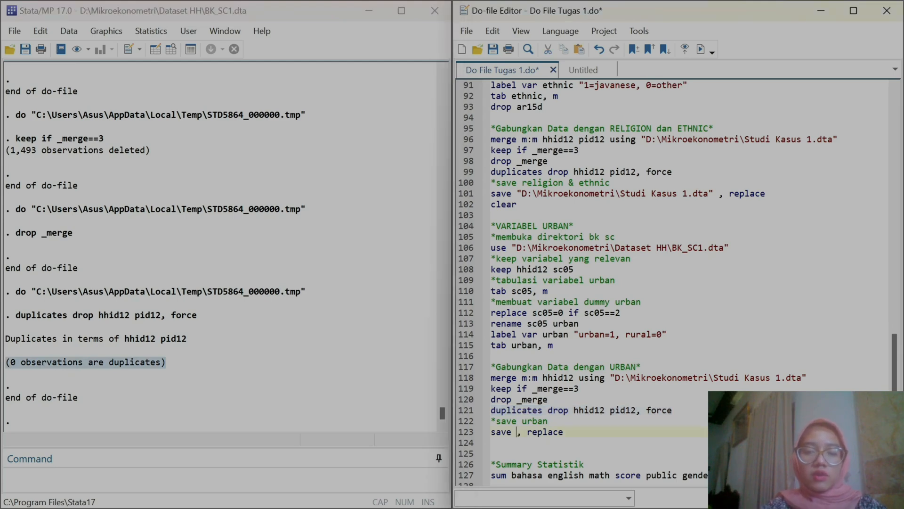
pyautogui.hotkey('ctrl', 'v')
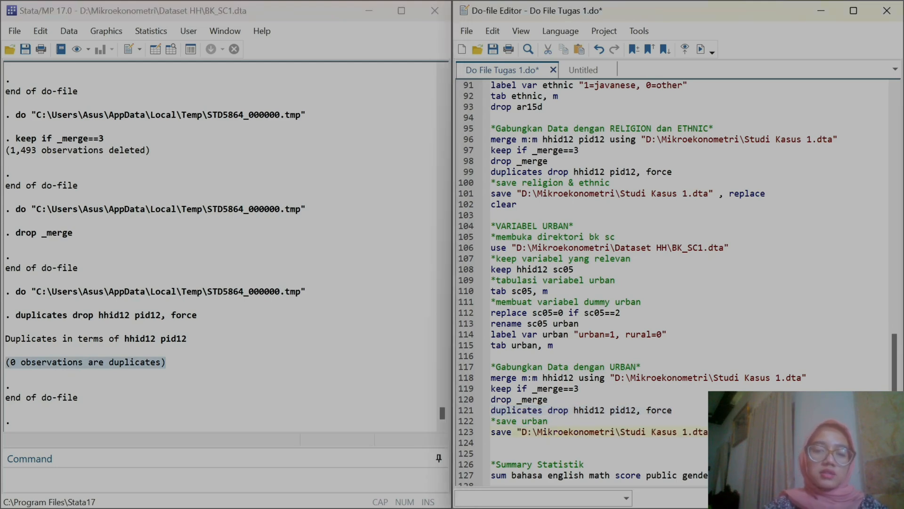
pyautogui.click(463, 432)
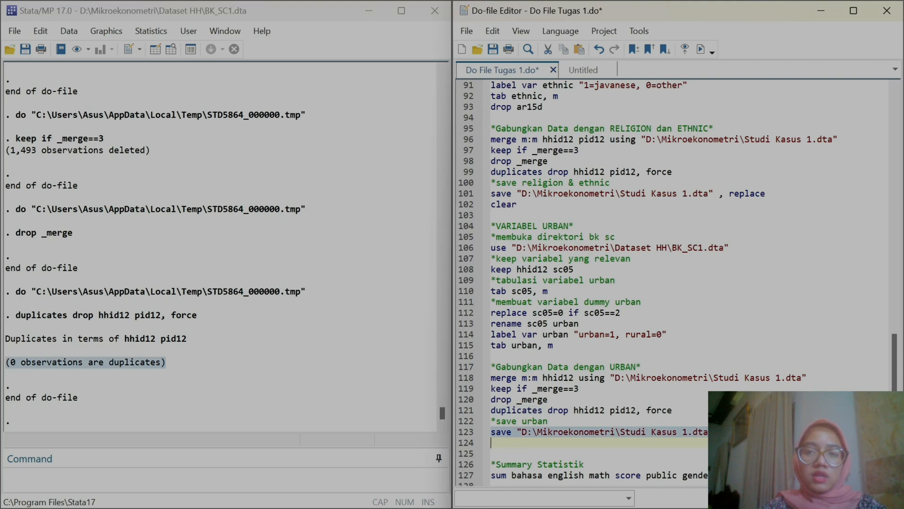
pyautogui.click(700, 49)
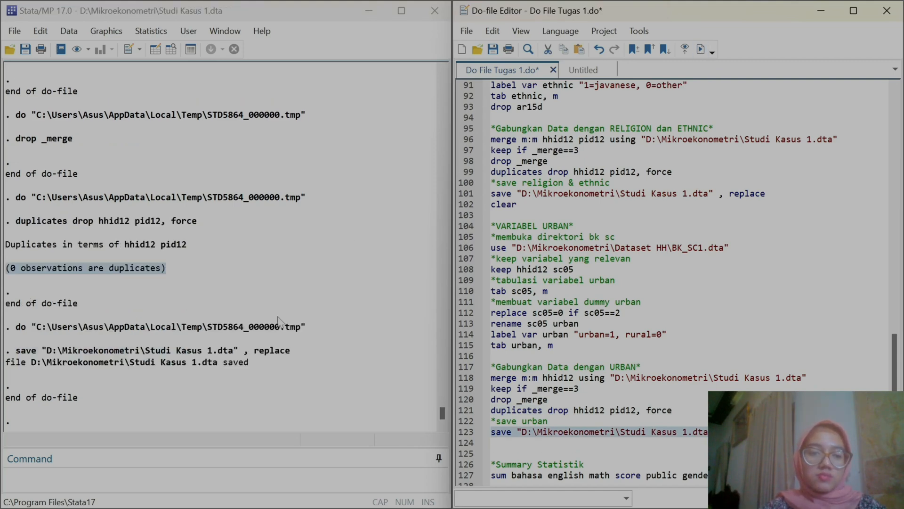
# Switch to the assignment answer key PDF in Edge, review the variable source table and summary statistics question, and return to Stata
pyautogui.scroll(-3, 677, 283)
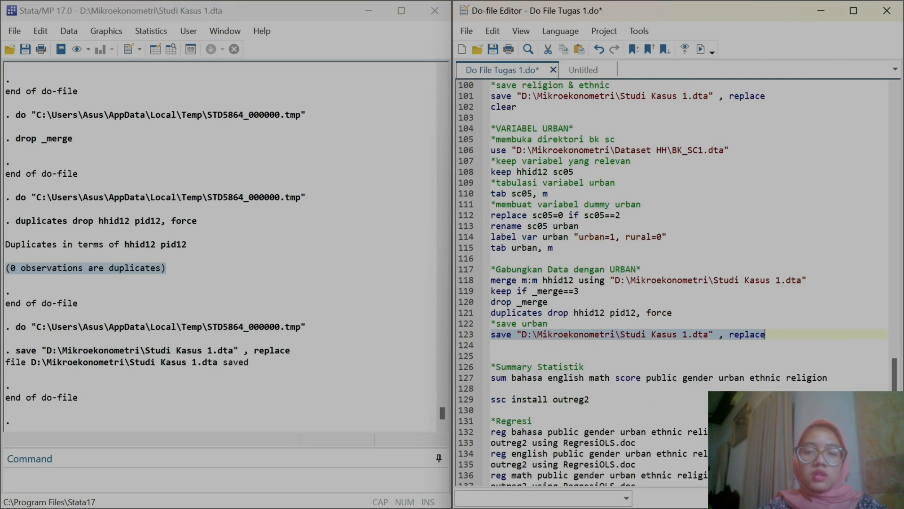
pyautogui.scroll(2, 673, 283)
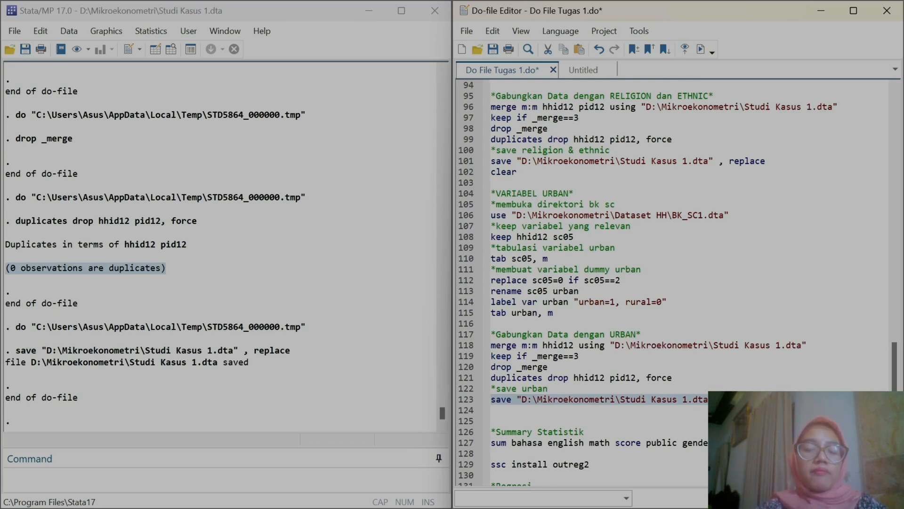
pyautogui.moveTo(547, 497)
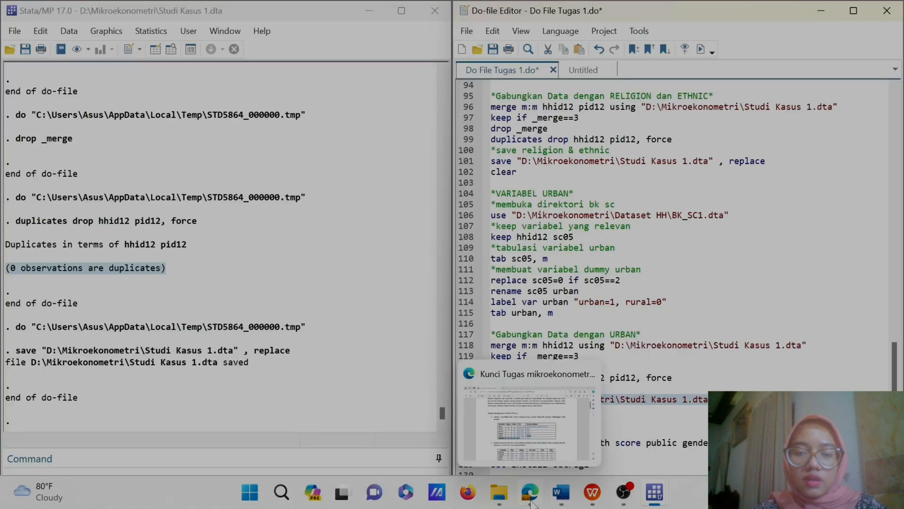
pyautogui.click(518, 456)
pyautogui.scroll(-3, 518, 456)
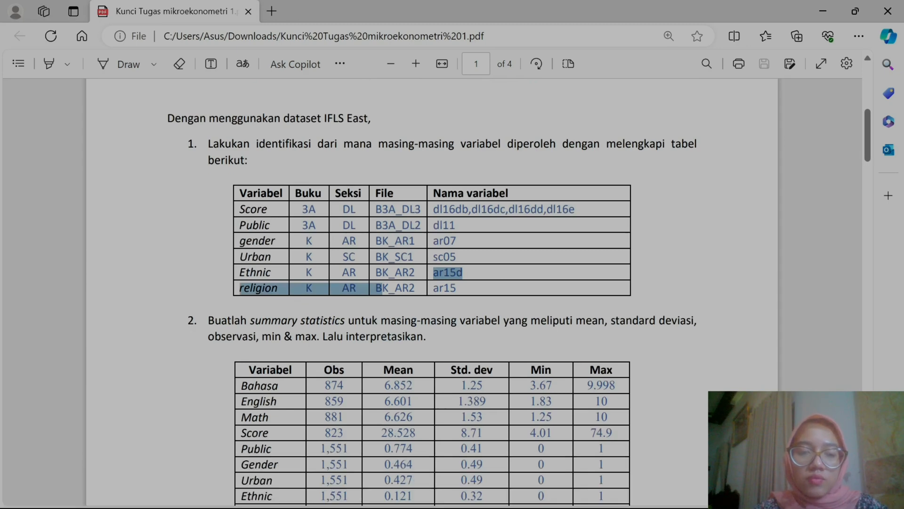
pyautogui.moveTo(250, 321); pyautogui.dragTo(372, 337)
pyautogui.click(438, 345)
pyautogui.scroll(2, 440, 345)
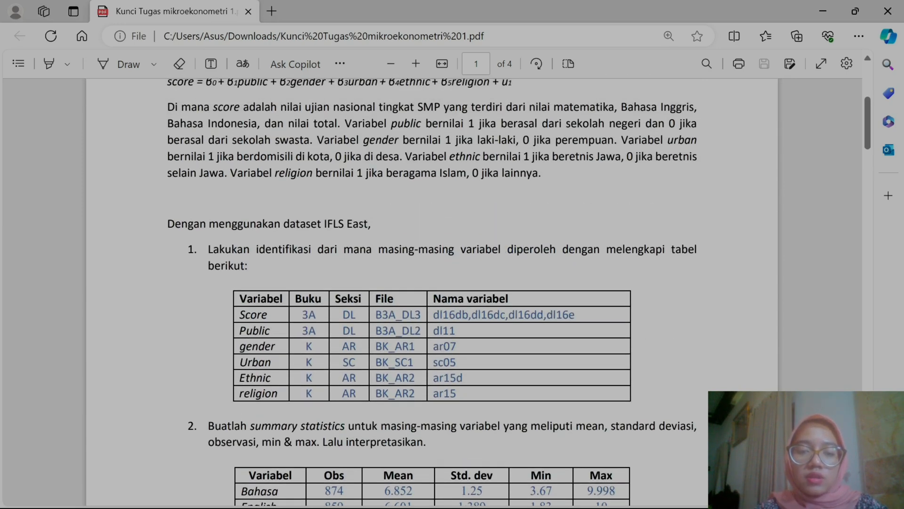
pyautogui.moveTo(664, 500)
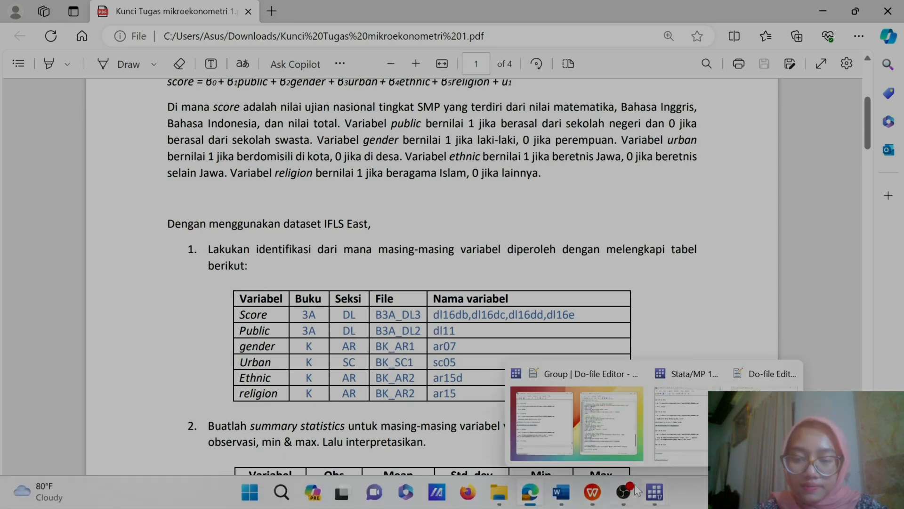
pyautogui.click(570, 430)
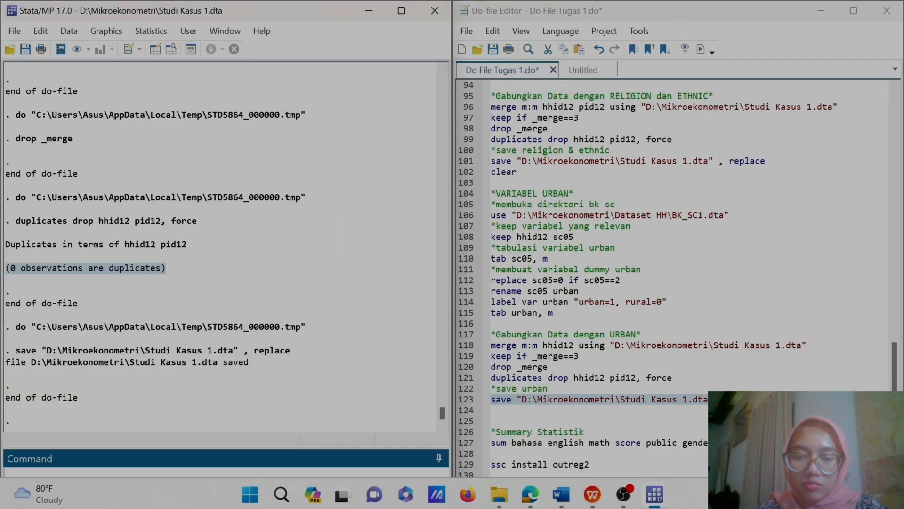
# Run "sum bahasa english math score public gender urban ethnic religion" and review the resulting summary statistics table
pyautogui.scroll(-3, 548, 405)
pyautogui.click(501, 345)
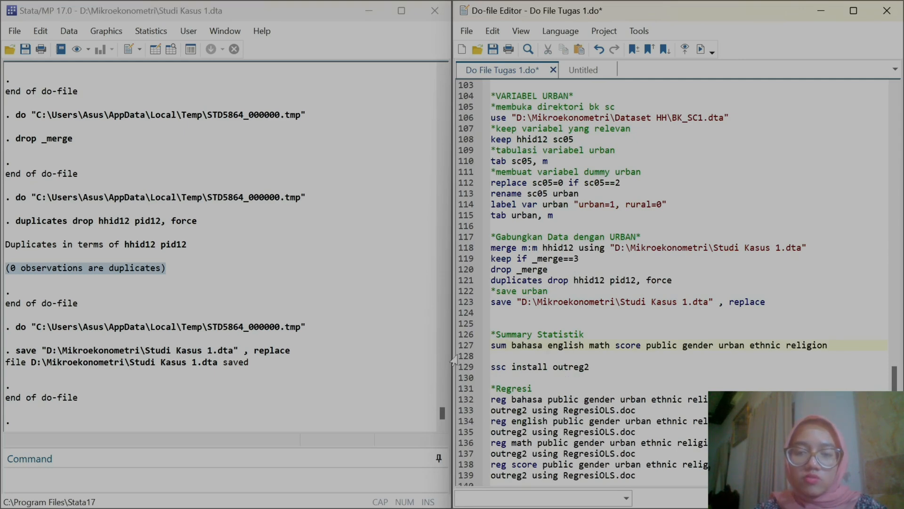
pyautogui.click(464, 346)
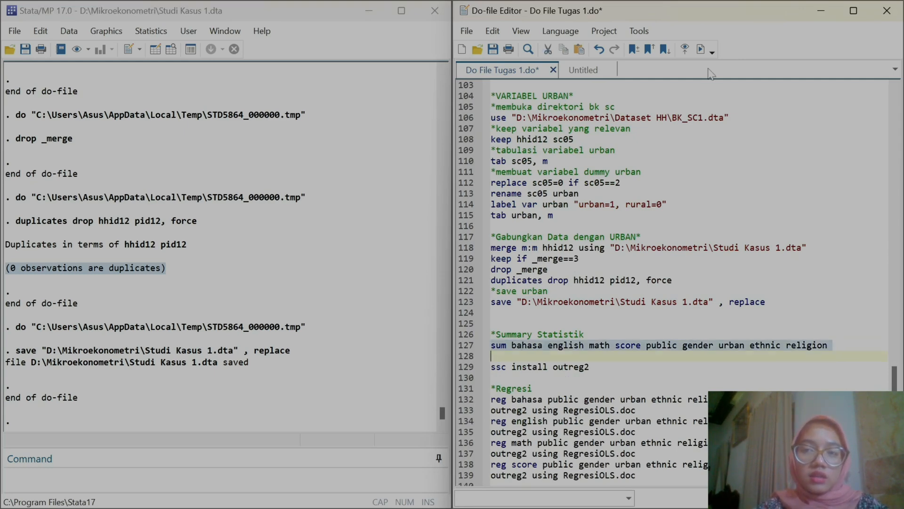
pyautogui.click(701, 49)
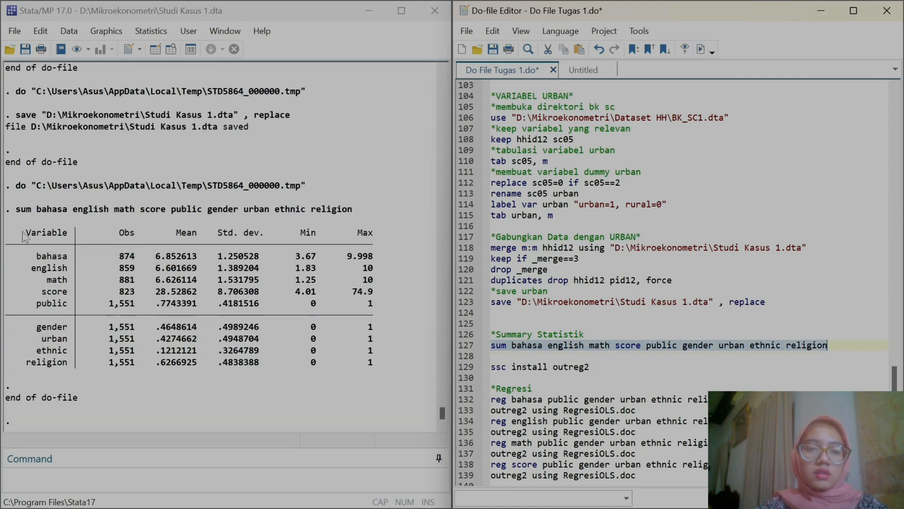
pyautogui.moveTo(21, 231); pyautogui.dragTo(376, 371)
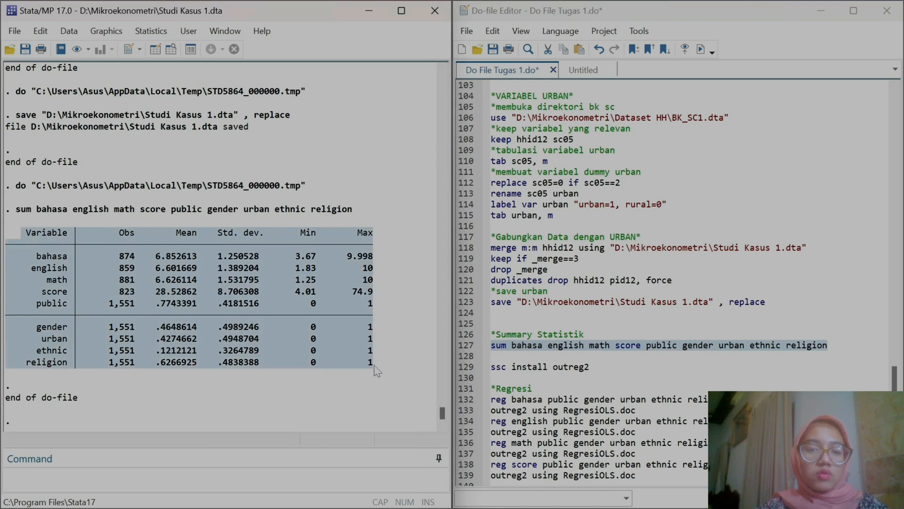
pyautogui.click(317, 346)
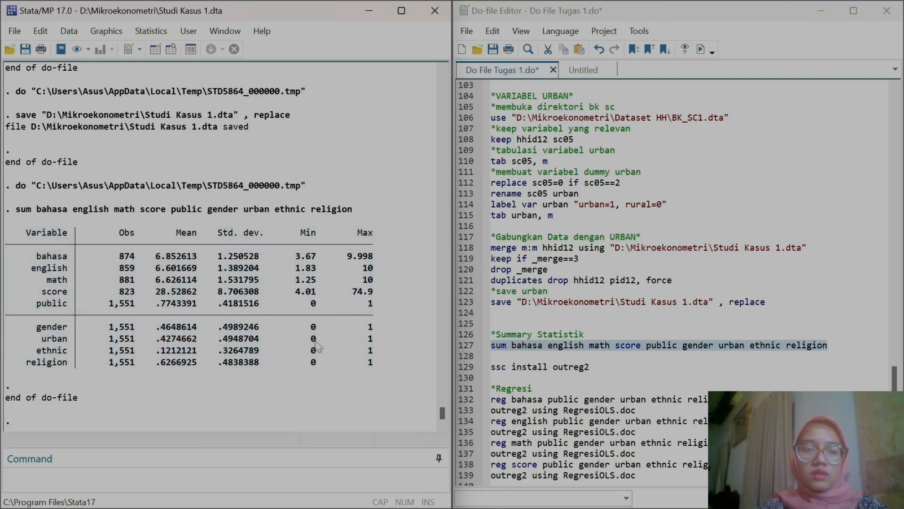
pyautogui.moveTo(28, 234); pyautogui.dragTo(386, 369)
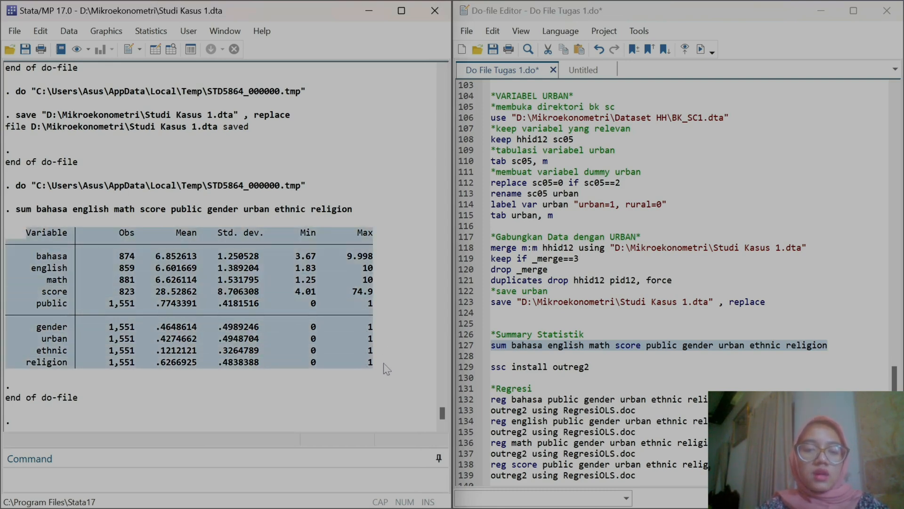
# Copy the selected summary statistics table as a picture, switch to the Word answer key, and replace the old table picture under question 2 with it
pyautogui.rightClick(281, 306)
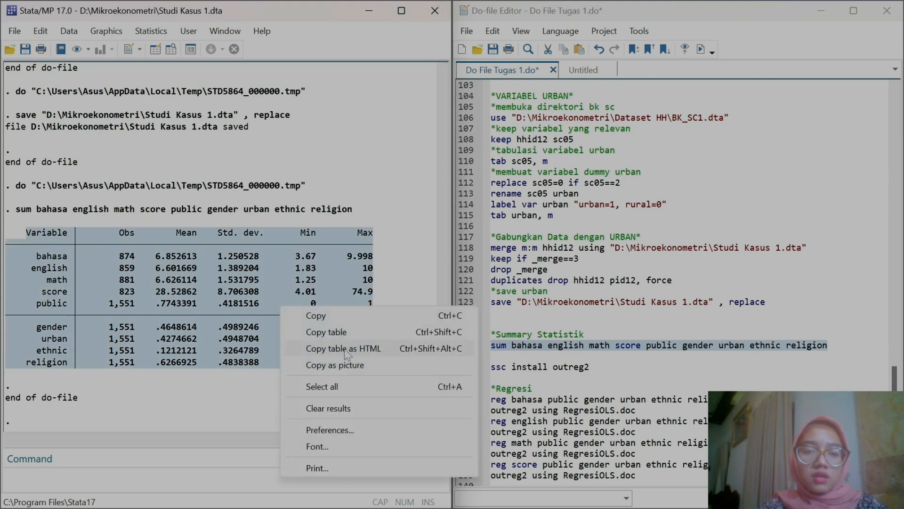
pyautogui.click(356, 367)
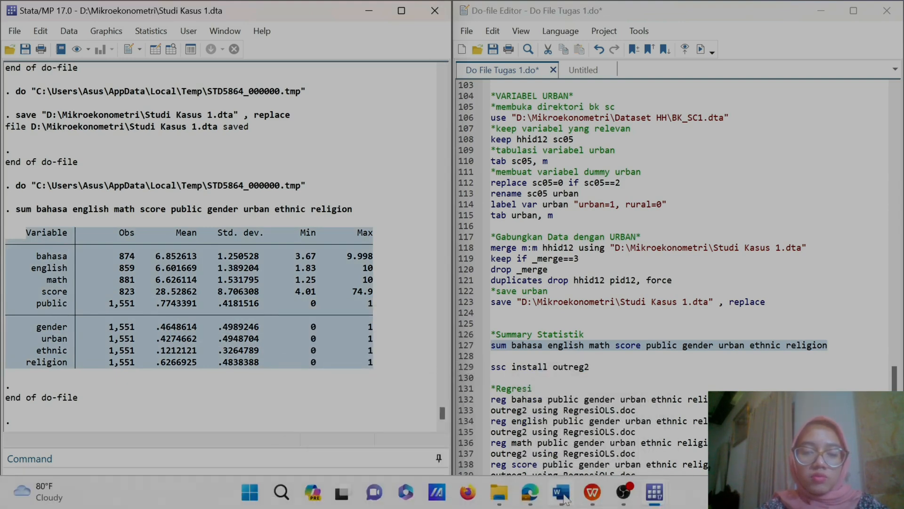
pyautogui.click(563, 497)
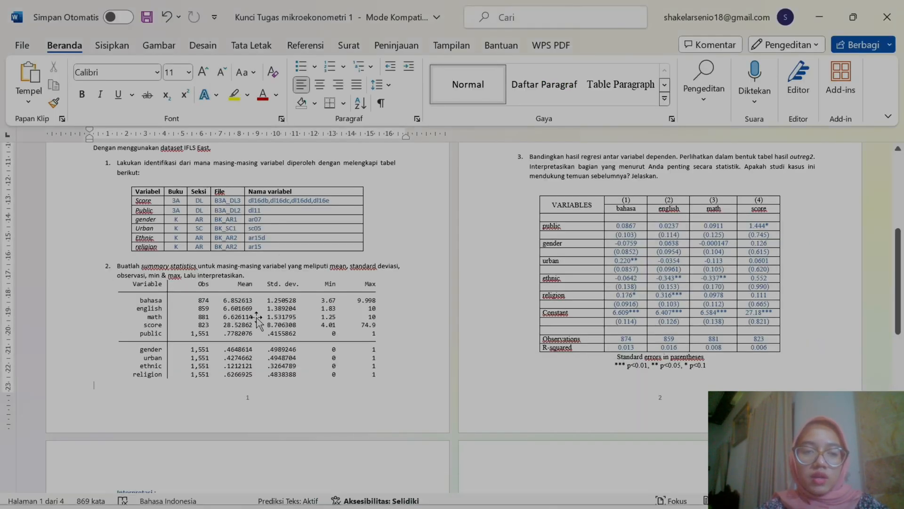
pyautogui.click(257, 321)
pyautogui.press('Delete')
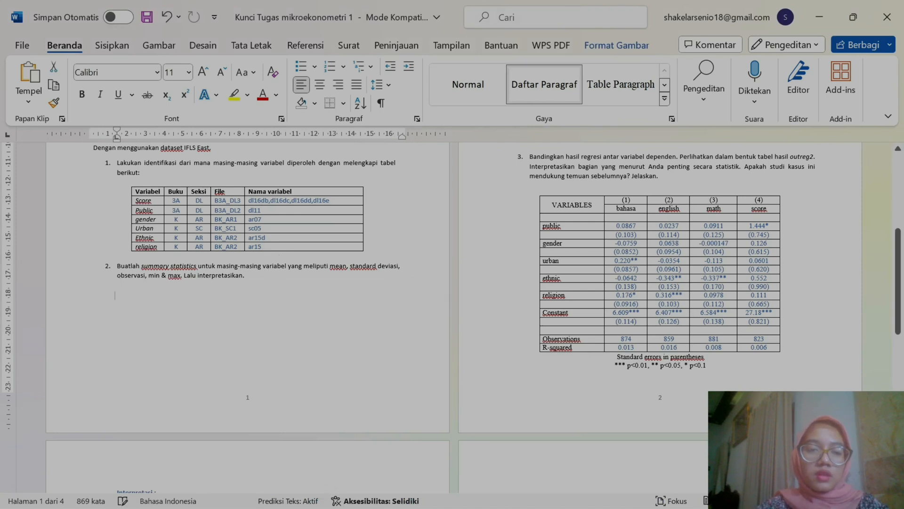
pyautogui.hotkey('ctrl', 'v')
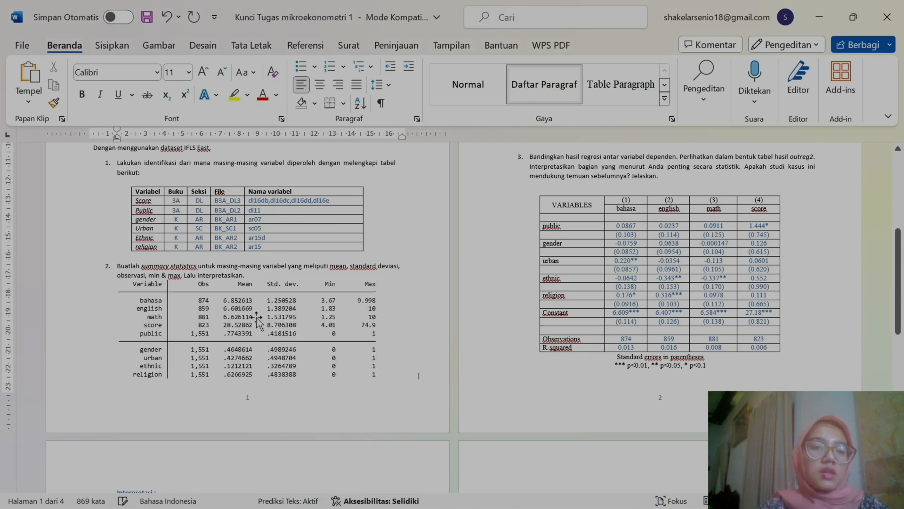
pyautogui.click(362, 336)
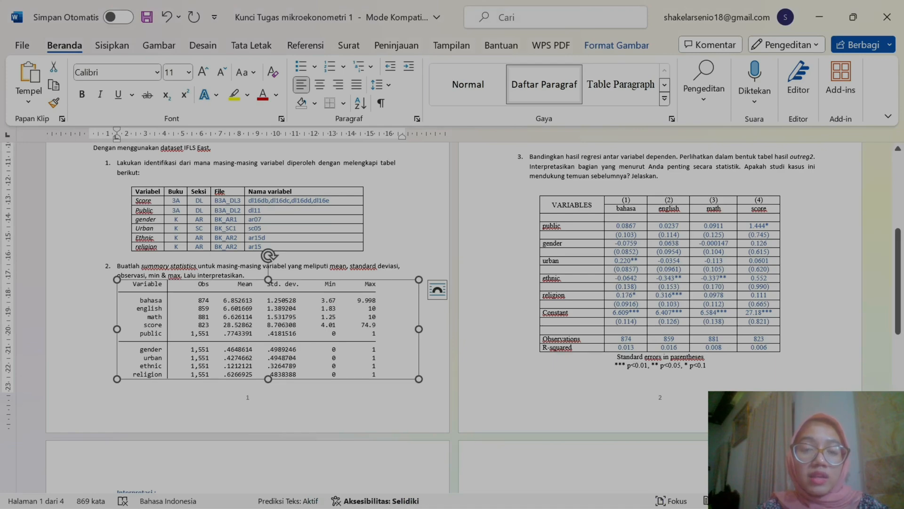
# Compare the mean bahasa, english, math and score values in the pasted table with the interpretation bullets on the following page
pyautogui.scroll(5, 420, 325)
pyautogui.scroll(3, 419, 326)
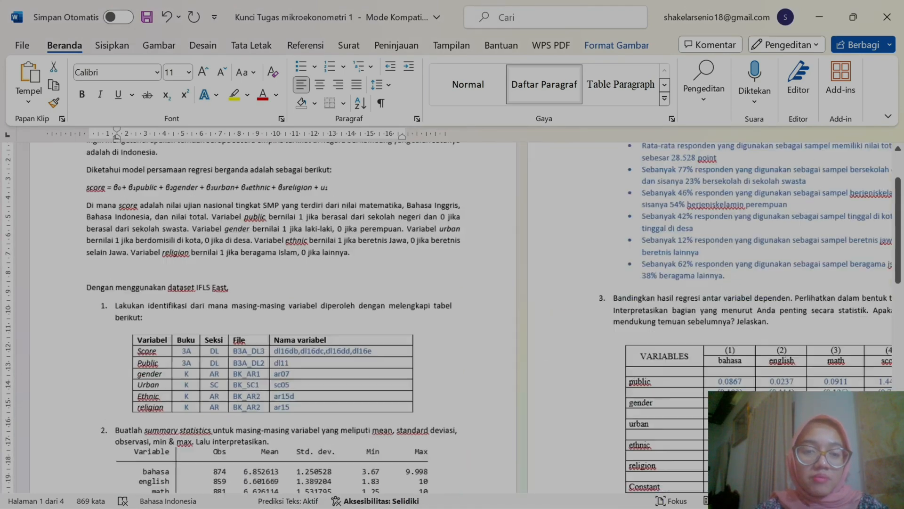
pyautogui.scroll(-5, 417, 332)
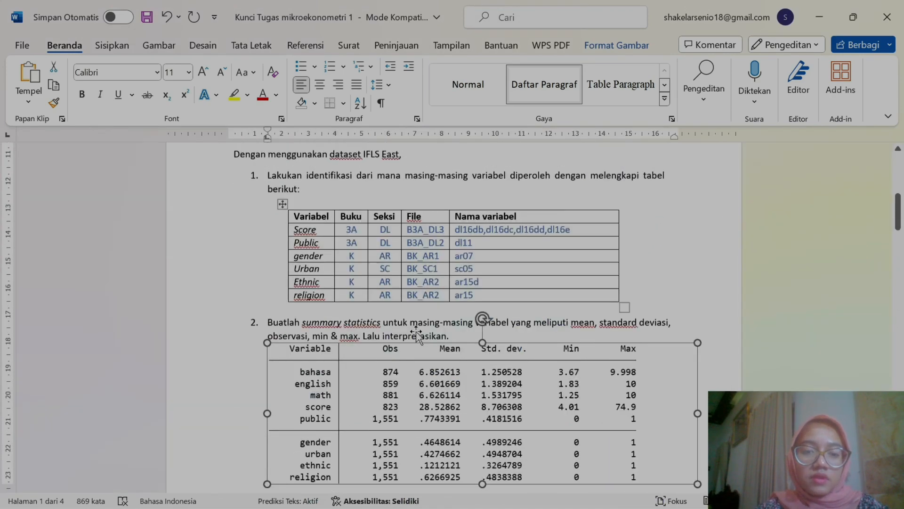
pyautogui.scroll(-1, 416, 332)
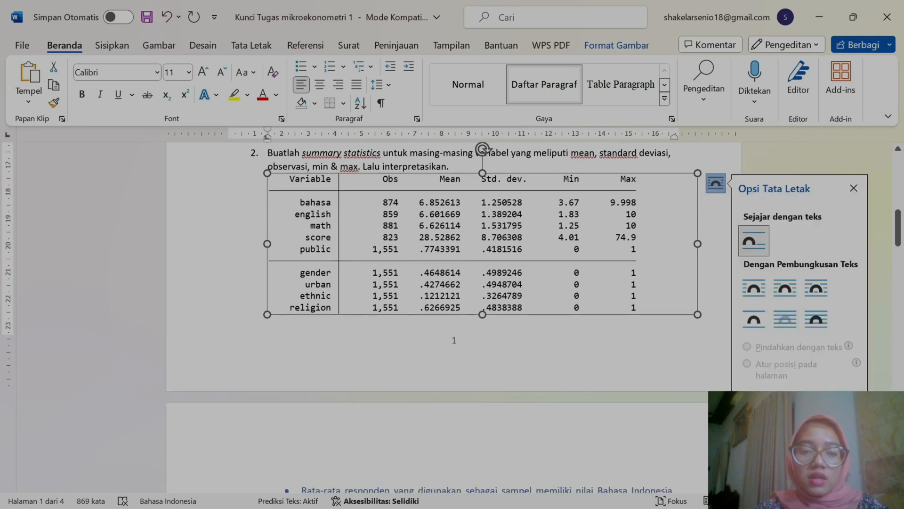
pyautogui.scroll(-1, 416, 332)
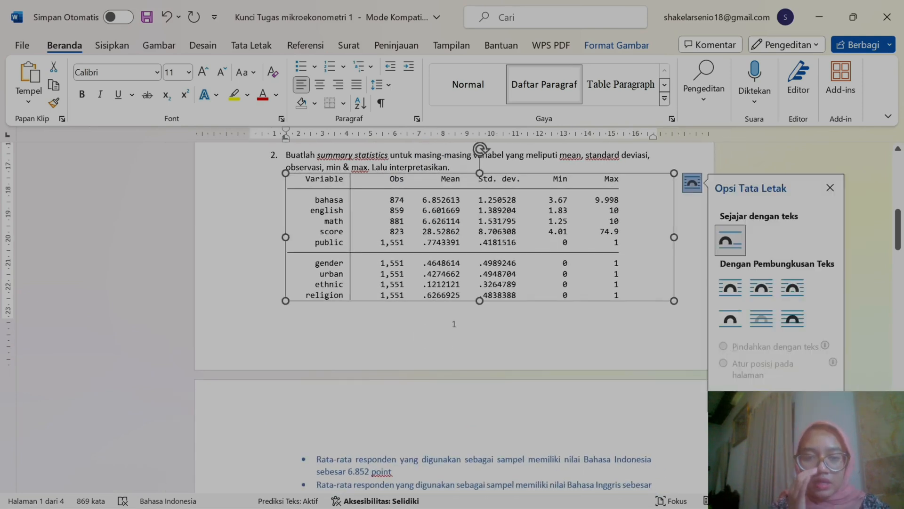
pyautogui.click(439, 458)
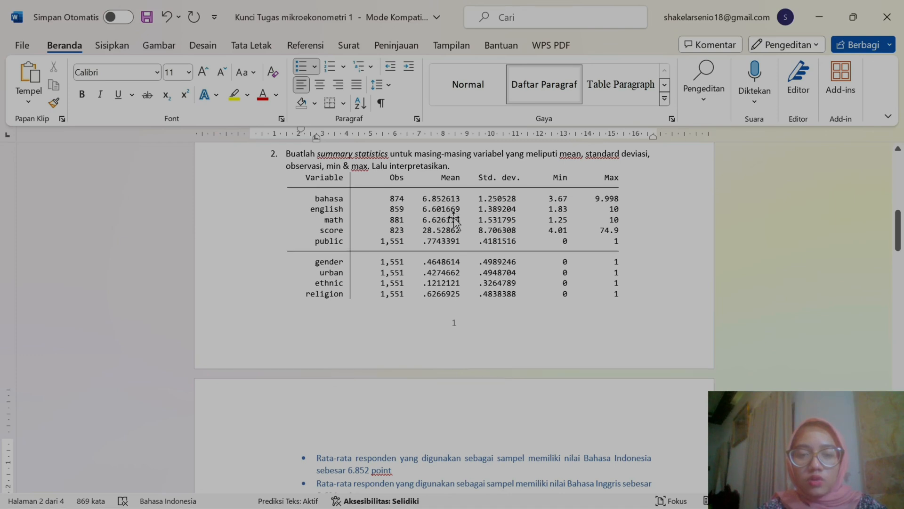
pyautogui.scroll(-1, 442, 207)
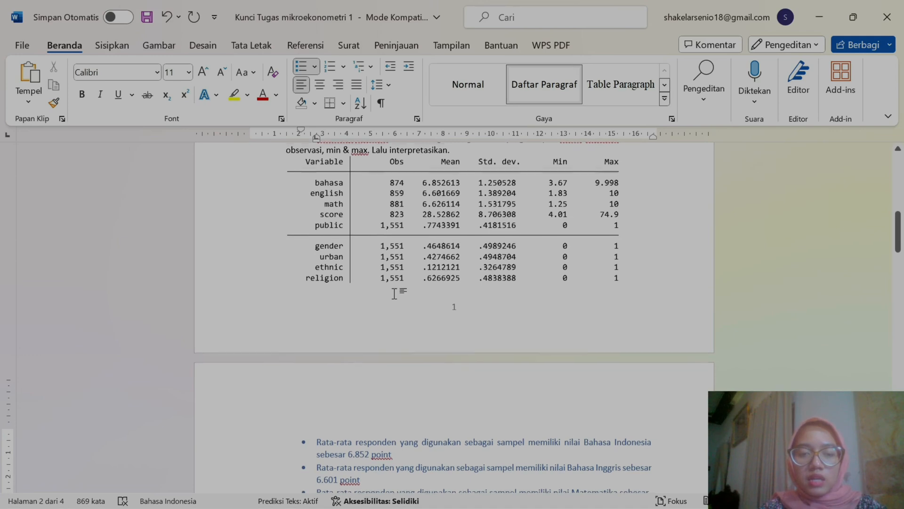
pyautogui.scroll(-1, 454, 316)
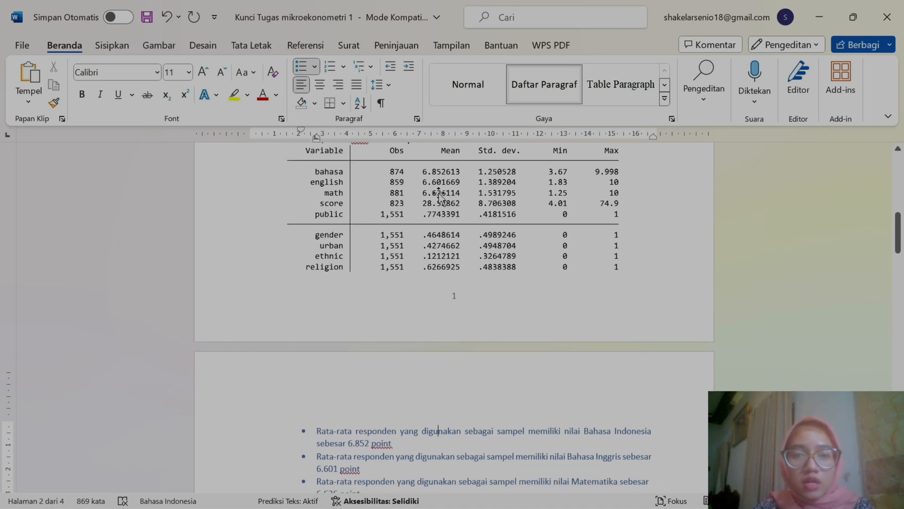
pyautogui.scroll(-3, 453, 202)
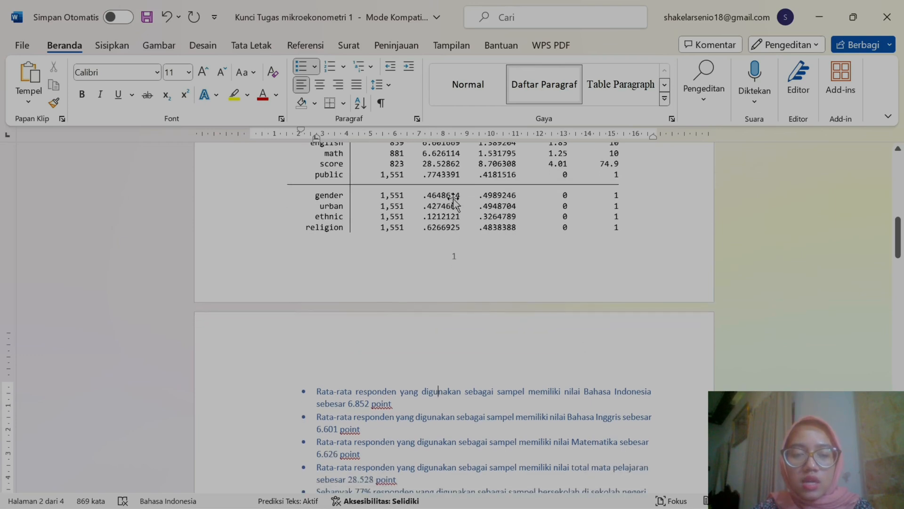
pyautogui.scroll(1, 394, 277)
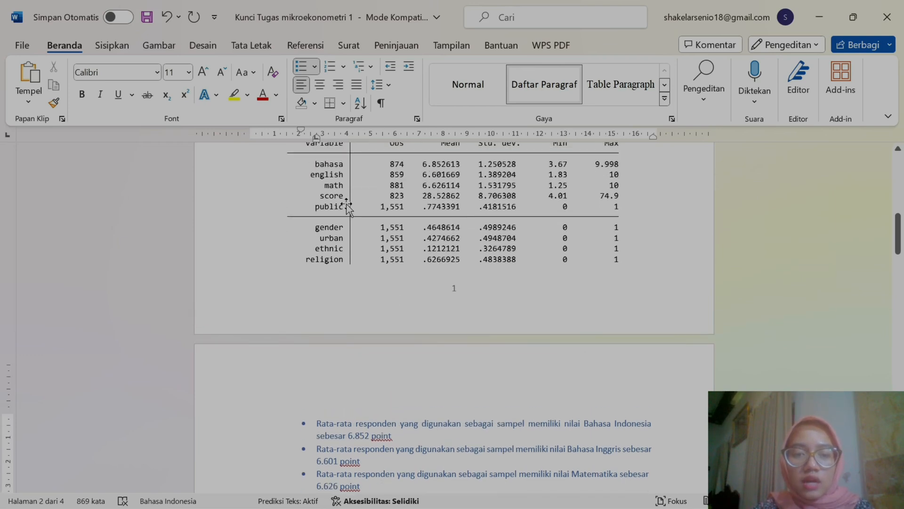
pyautogui.scroll(-3, 369, 244)
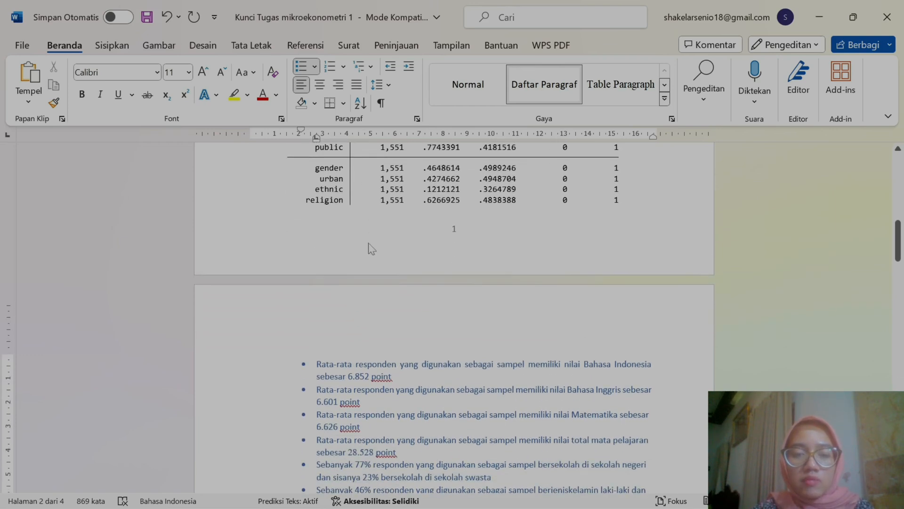
pyautogui.scroll(1, 369, 250)
pyautogui.scroll(-3, 370, 246)
pyautogui.scroll(3, 370, 244)
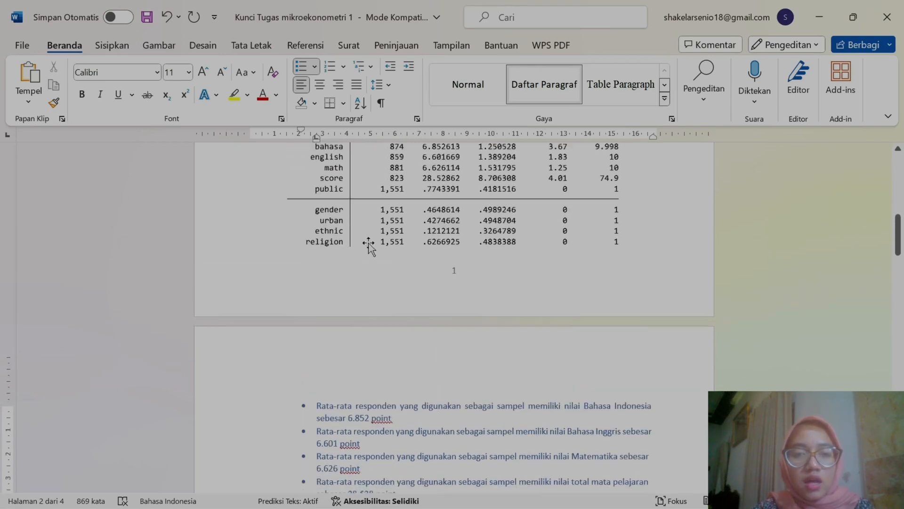
pyautogui.scroll(-3, 370, 248)
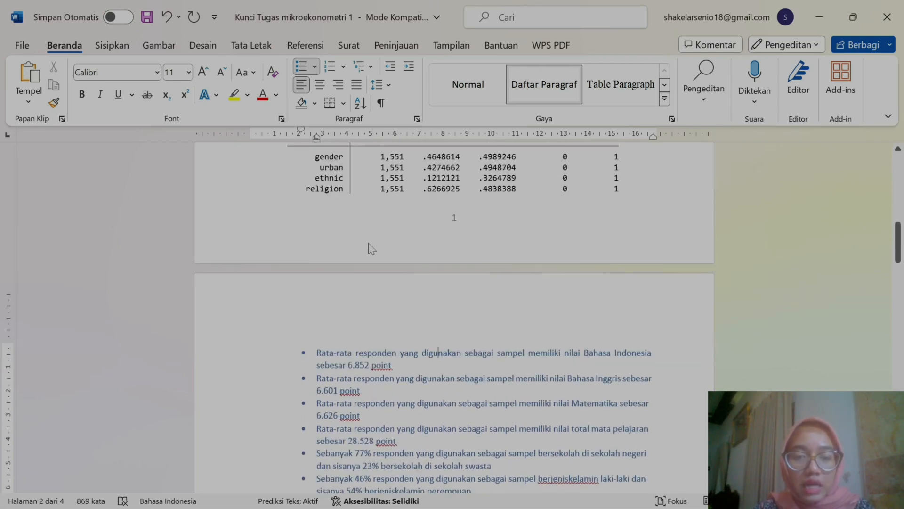
pyautogui.scroll(3, 370, 246)
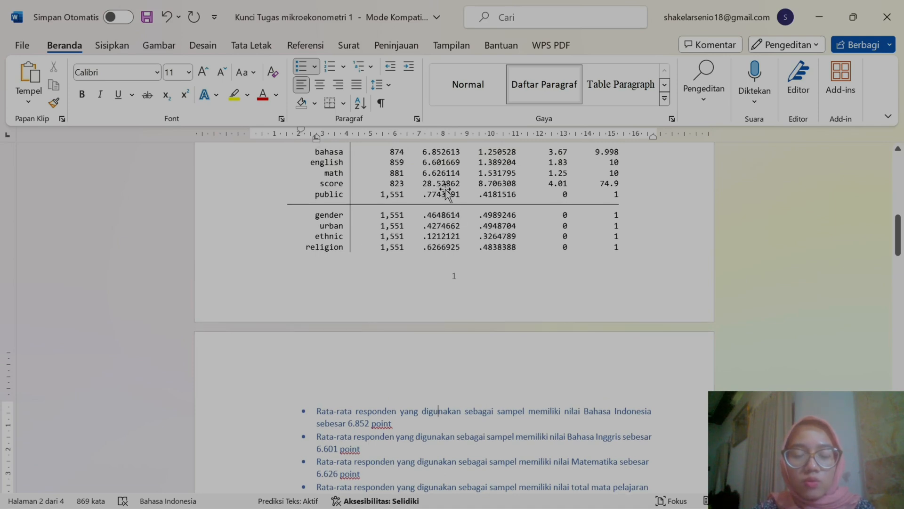
# Compare the means of the public, gender, urban, ethnic and religion dummies with their percentage interpretations in the bullets
pyautogui.scroll(-3, 425, 315)
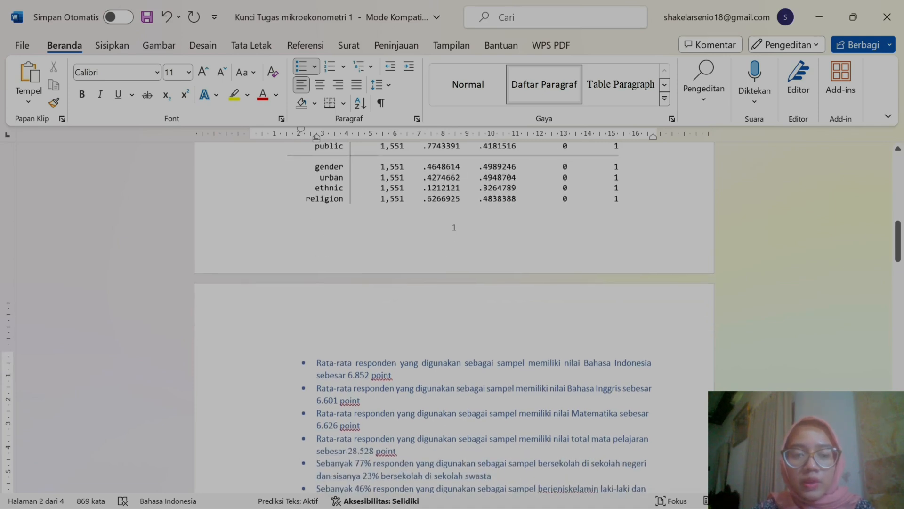
pyautogui.scroll(2, 377, 283)
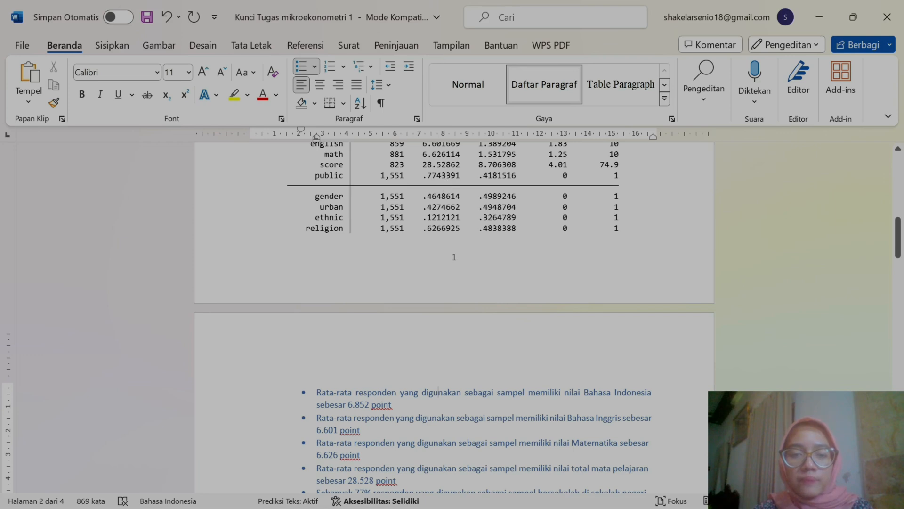
pyautogui.scroll(-1, 452, 316)
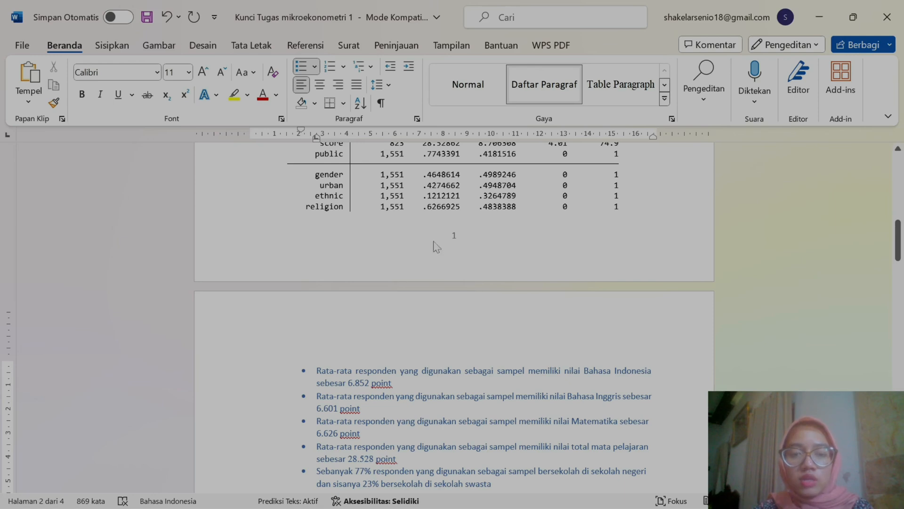
pyautogui.scroll(1, 435, 245)
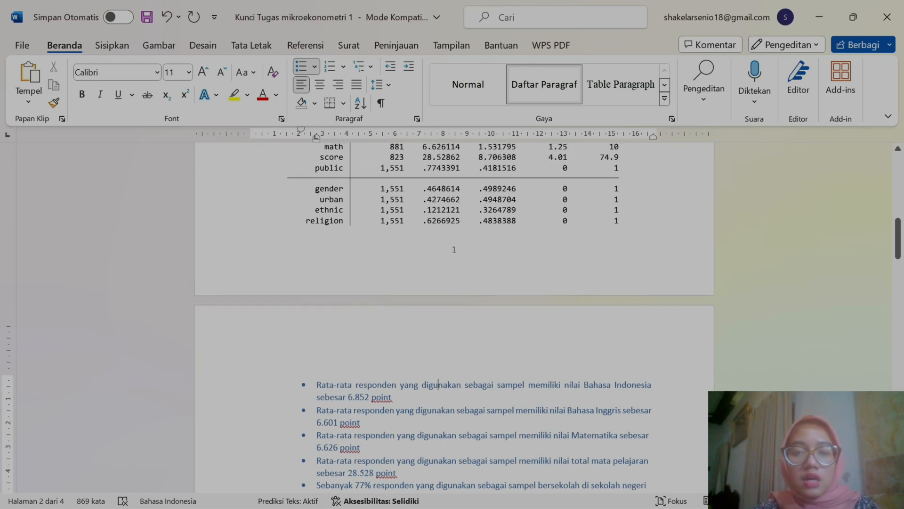
pyautogui.scroll(1, 319, 198)
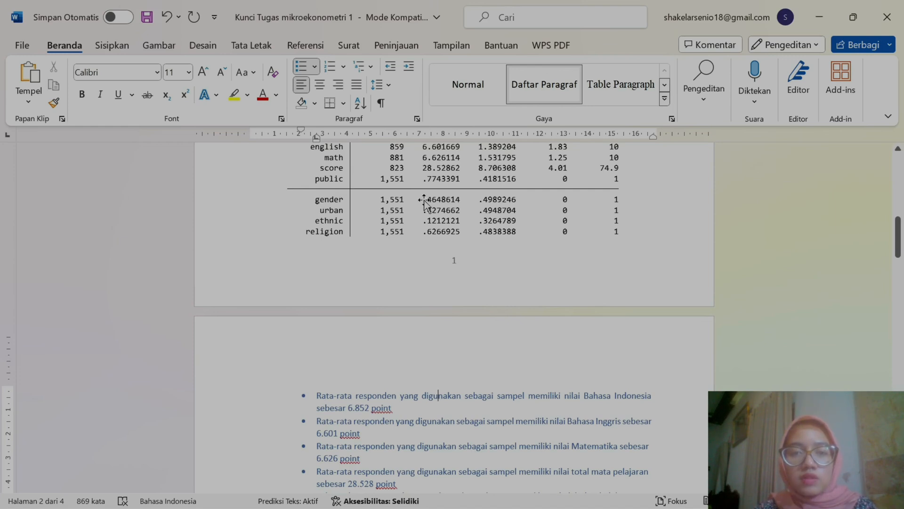
pyautogui.scroll(-5, 436, 236)
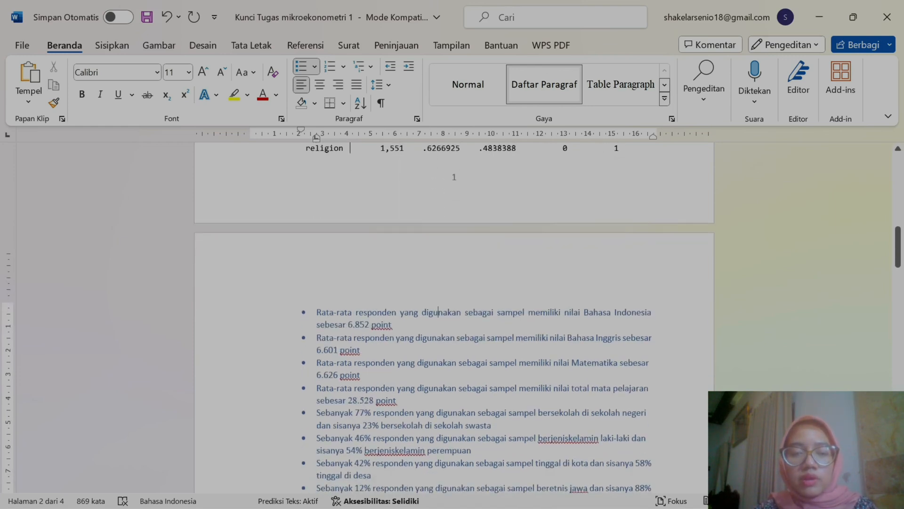
pyautogui.scroll(6, 440, 234)
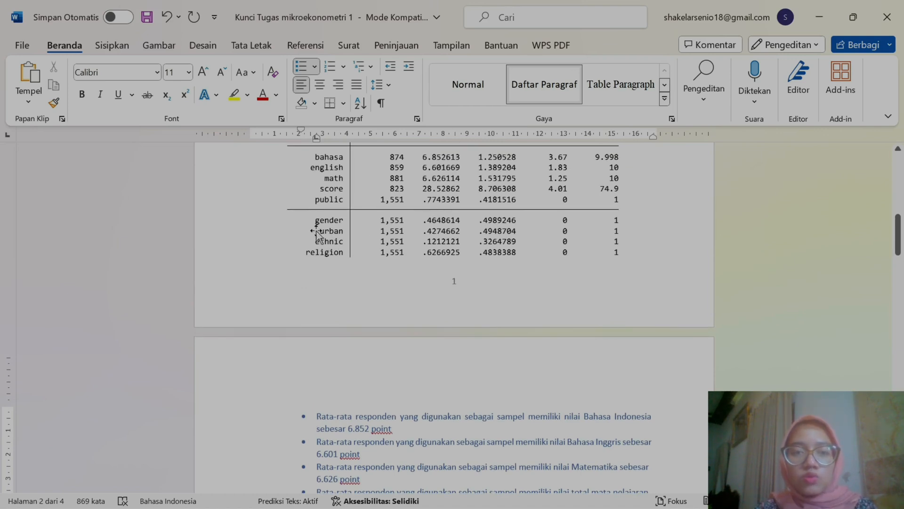
pyautogui.scroll(1, 418, 243)
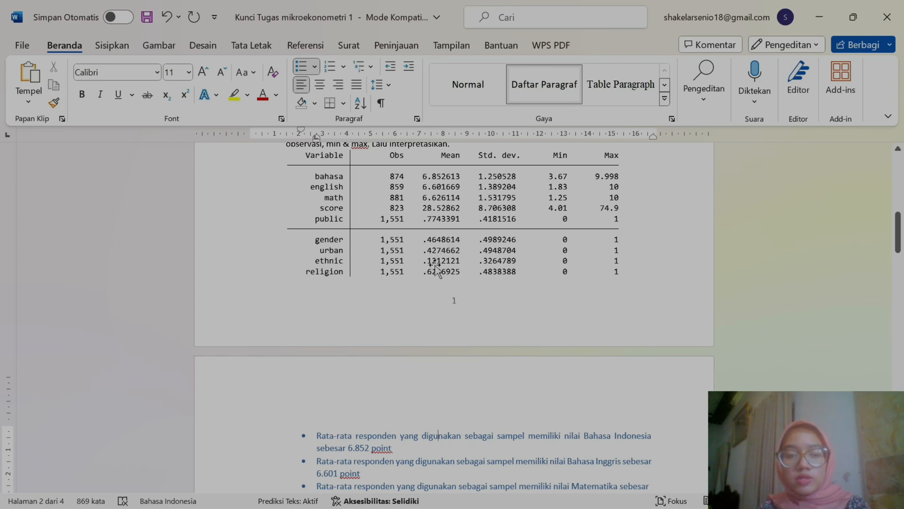
pyautogui.scroll(3, 348, 273)
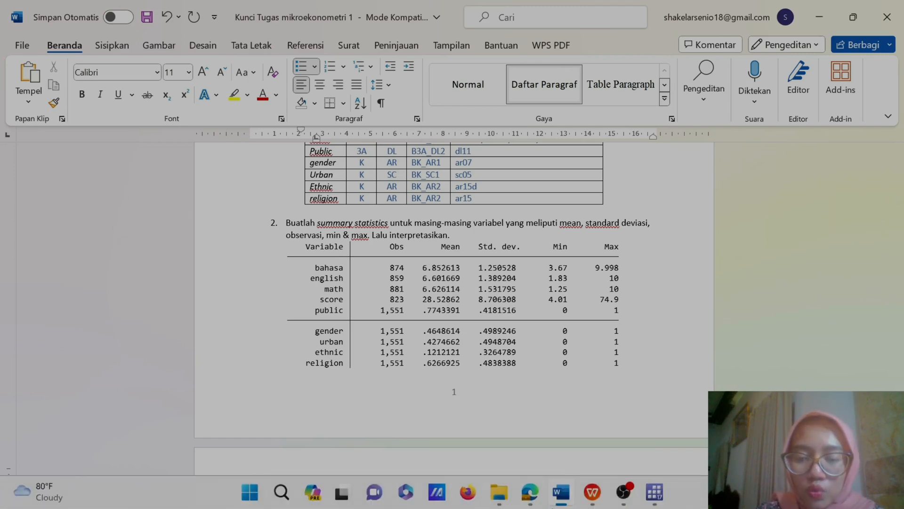
# Switch to the answer key PDF in Edge, read question 3 on comparing regressions with its outreg2 table, and return to Stata
pyautogui.moveTo(644, 498)
pyautogui.click(587, 436)
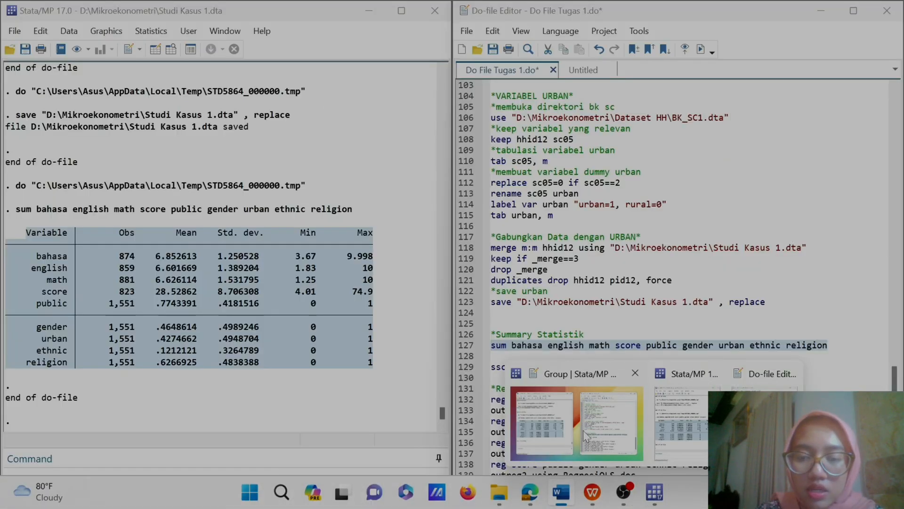
pyautogui.moveTo(530, 492)
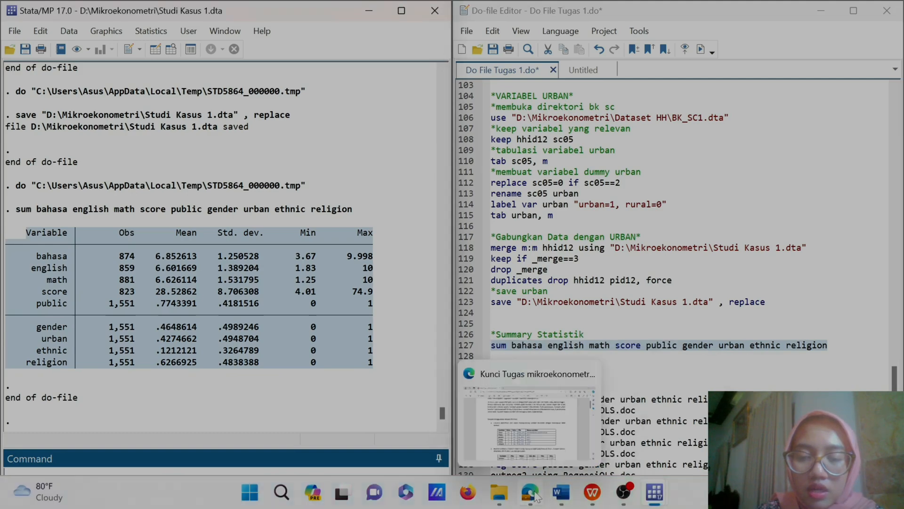
pyautogui.click(529, 428)
pyautogui.scroll(-10, 527, 414)
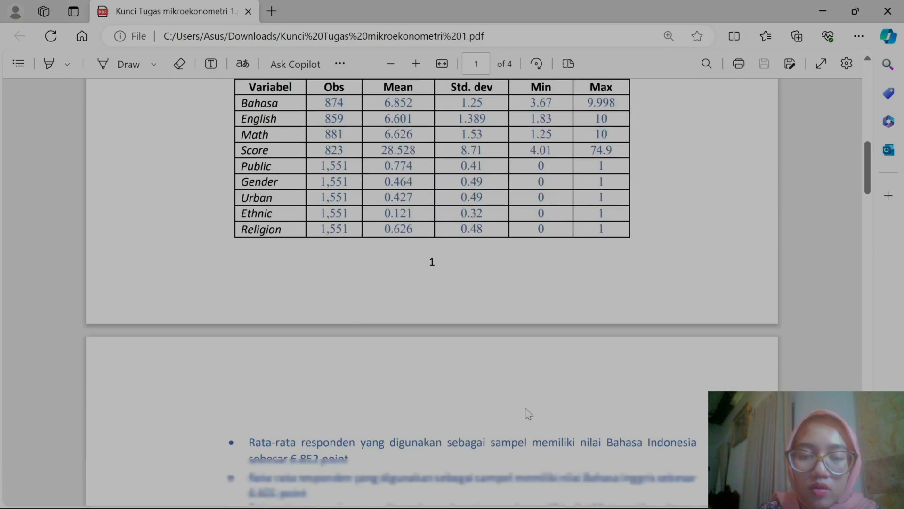
pyautogui.scroll(-10, 527, 413)
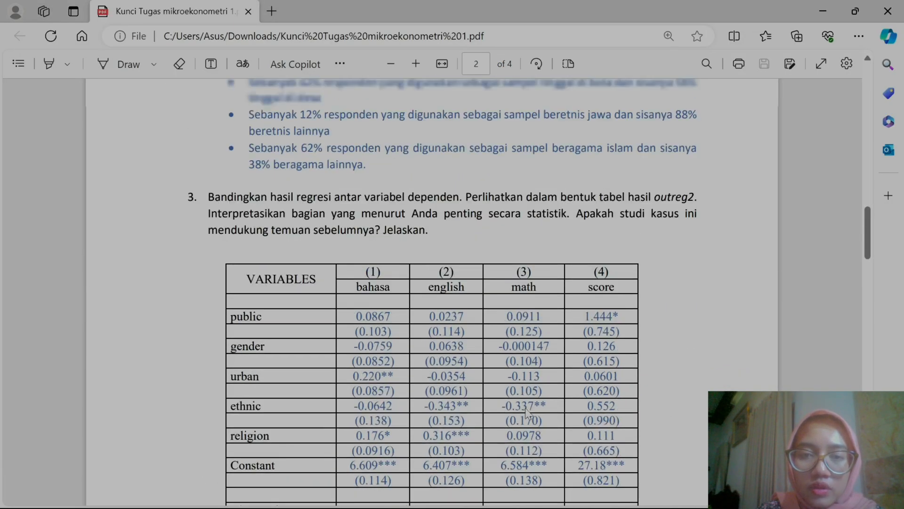
pyautogui.keyDown('ctrl'); pyautogui.scroll(2, 528, 414); pyautogui.keyUp('ctrl')
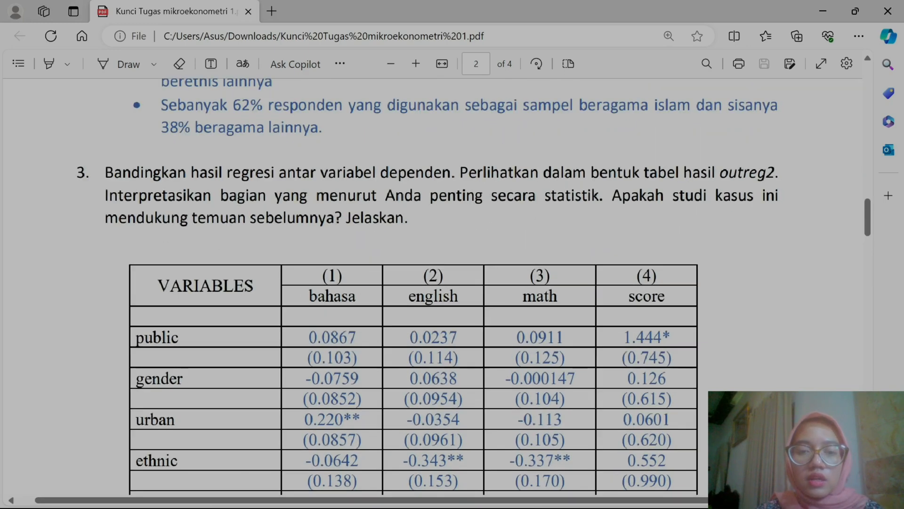
pyautogui.scroll(5, 399, 309)
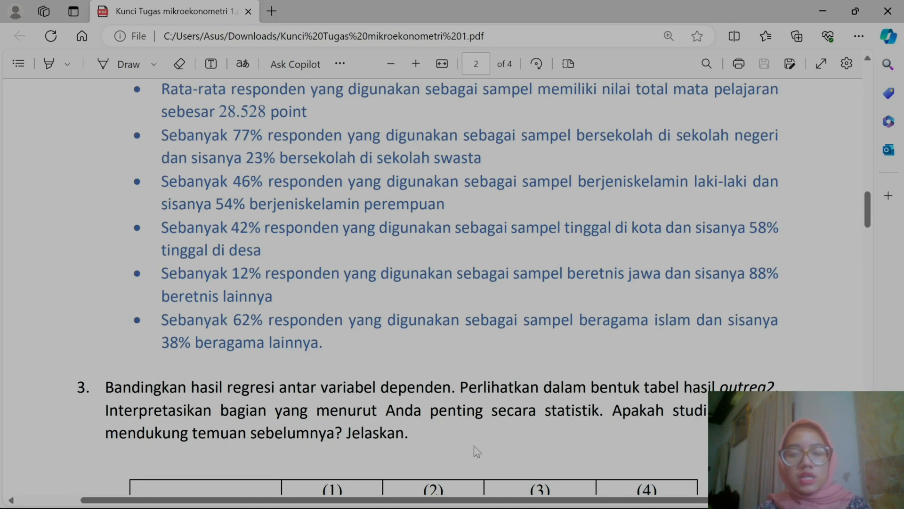
pyautogui.click(828, 13)
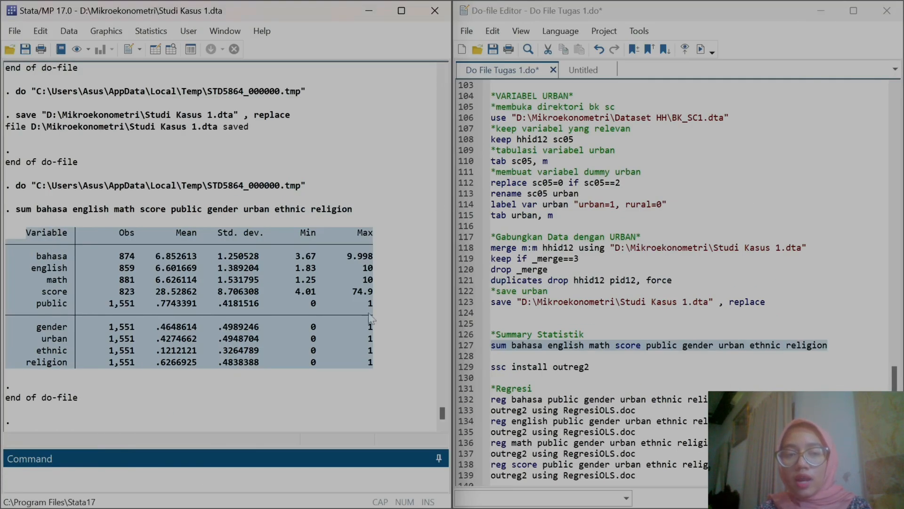
# Run the ssc install outreg2 line from the do-file to install the outreg2 command
pyautogui.scroll(-1, 660, 282)
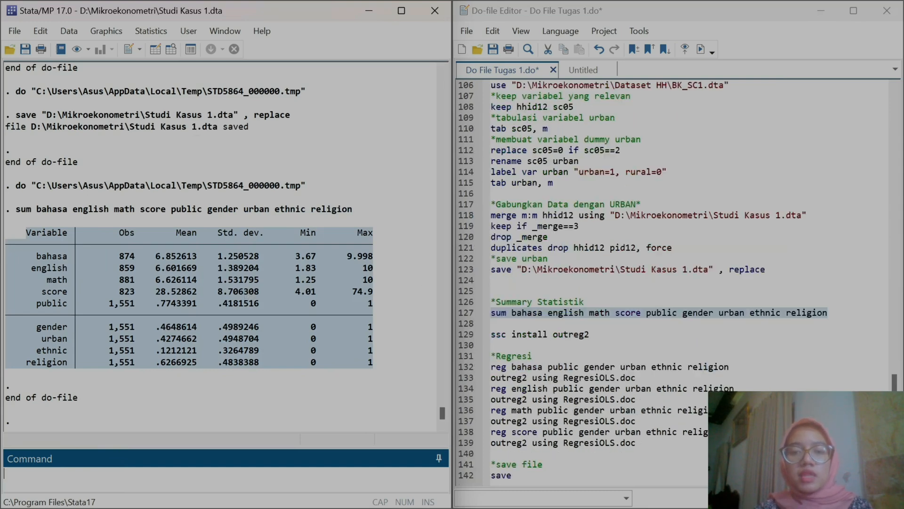
pyautogui.click(589, 334)
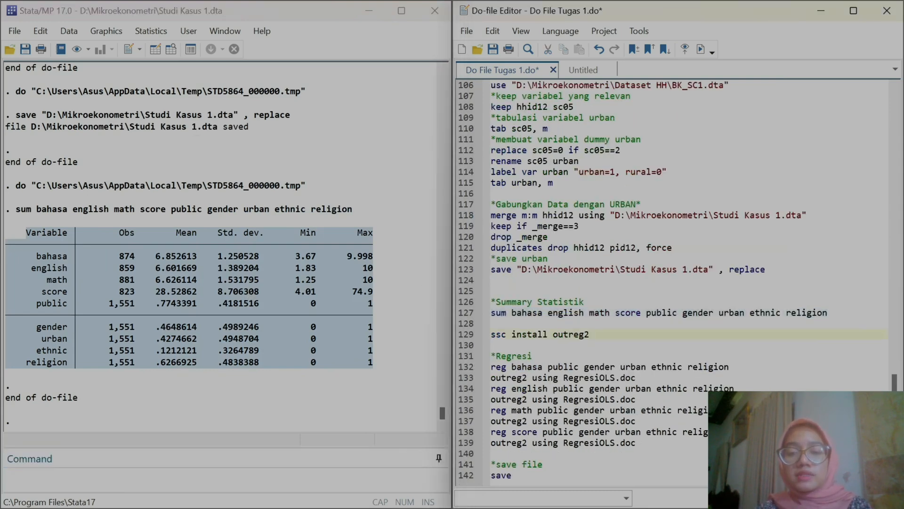
pyautogui.hotkey('shift', 'Left')
pyautogui.hotkey('shift', 'Left')
pyautogui.hotkey('shift', 'Left')
pyautogui.hotkey('shift', 'Left')
pyautogui.hotkey('shift', 'Left')
pyautogui.hotkey('shift', 'Left')
pyautogui.hotkey('shift', 'Left')
pyautogui.hotkey('shift', 'Left')
pyautogui.hotkey('shift', 'Left')
pyautogui.hotkey('shift', 'Left')
pyautogui.hotkey('shift', 'Left')
pyautogui.hotkey('shift', 'Left')
pyautogui.hotkey('shift', 'Left')
pyautogui.hotkey('shift', 'Left')
pyautogui.hotkey('shift', 'Left')
pyautogui.hotkey('shift', 'Left')
pyautogui.hotkey('shift', 'Left')
pyautogui.hotkey('shift', 'Left')
pyautogui.hotkey('shift', 'Left')
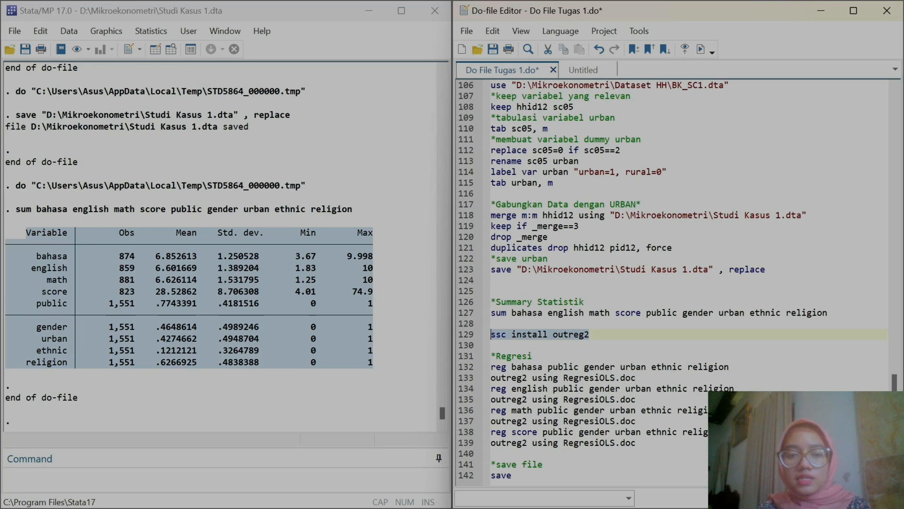
pyautogui.click(701, 49)
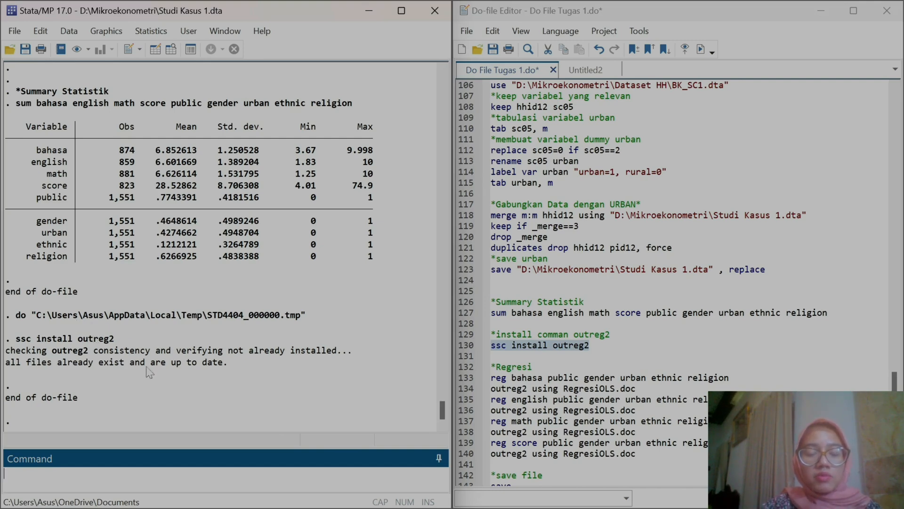
# Extend the comment above the regression commands in the do-file so that it reads *Regresi OLS
pyautogui.scroll(-1, 660, 282)
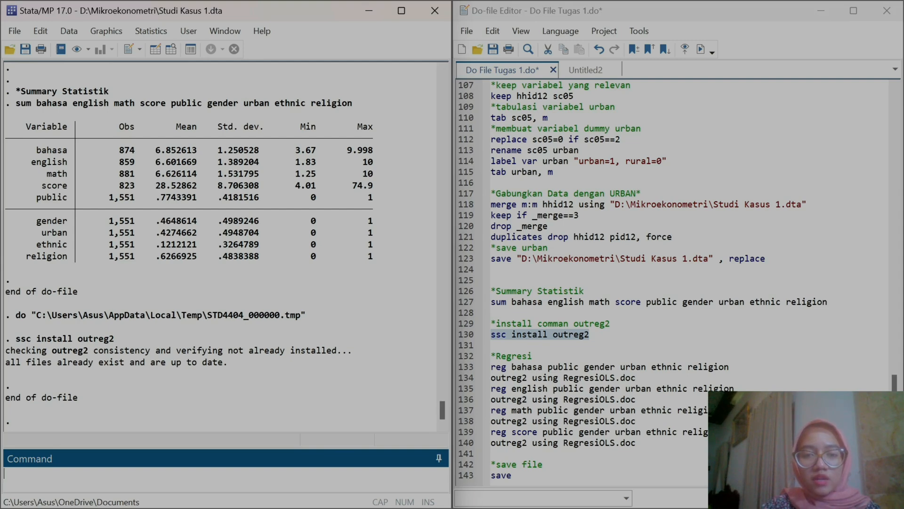
pyautogui.moveTo(590, 334); pyautogui.dragTo(512, 336)
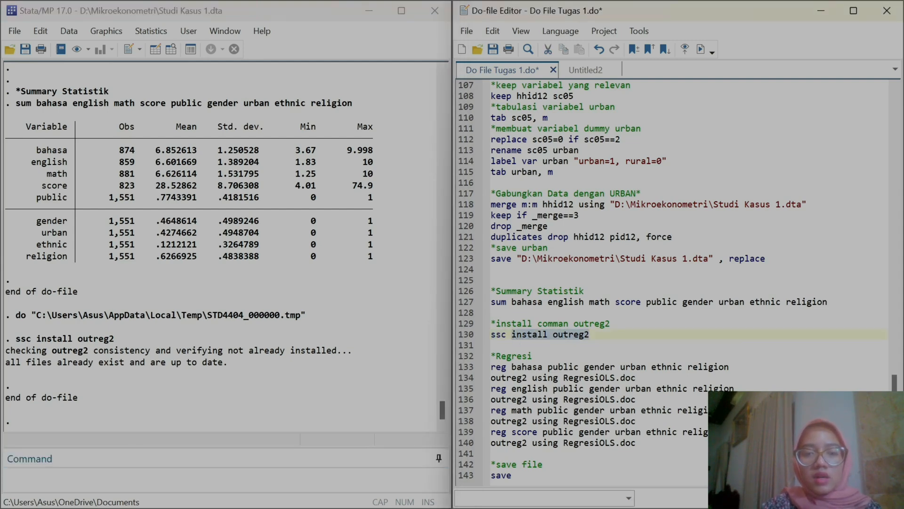
pyautogui.click(533, 356)
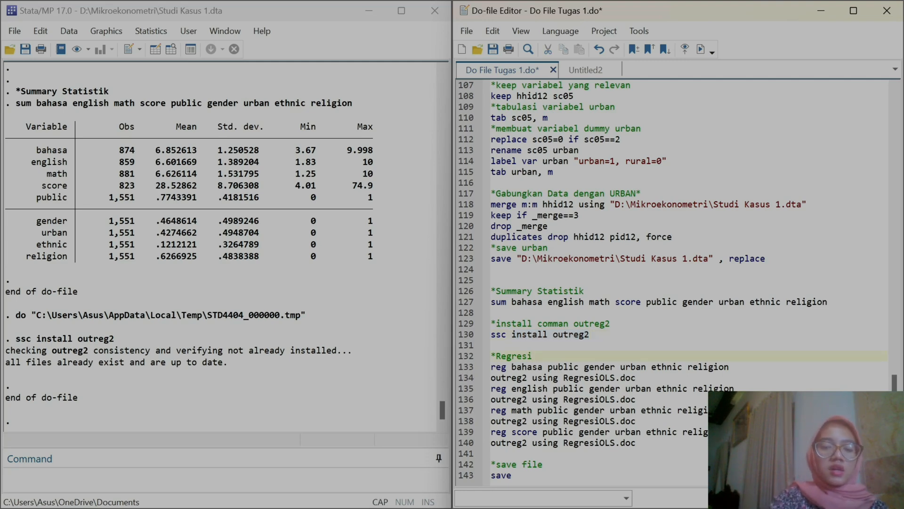
pyautogui.write('OLS')
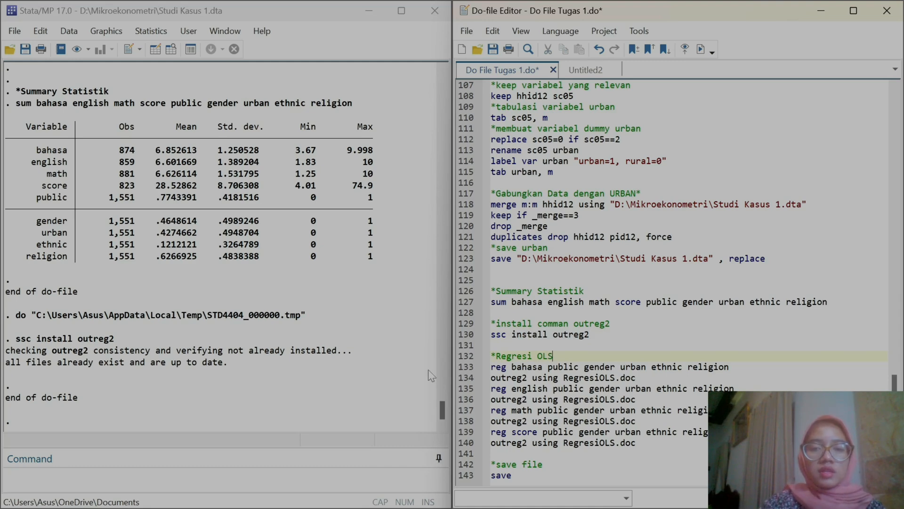
# Run the bahasa, english, math and score regressions on public, gender, urban, ethnic and religion, exporting each with outreg2 to RegresiOLS.doc
pyautogui.click(462, 367)
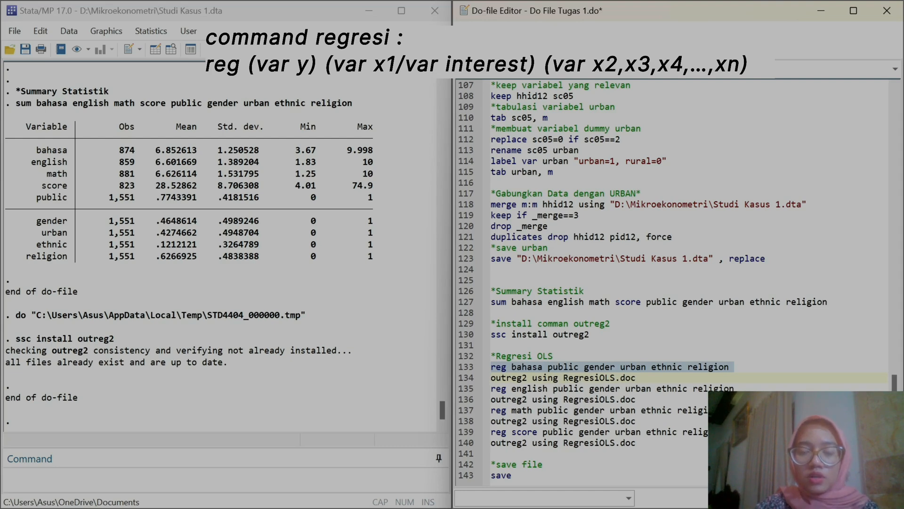
pyautogui.hotkey('ctrl', 'd')
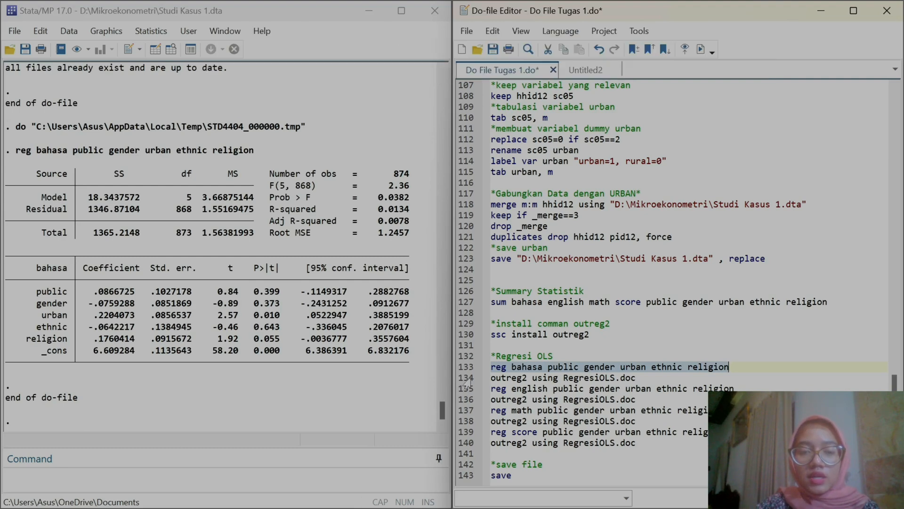
pyautogui.click(461, 379)
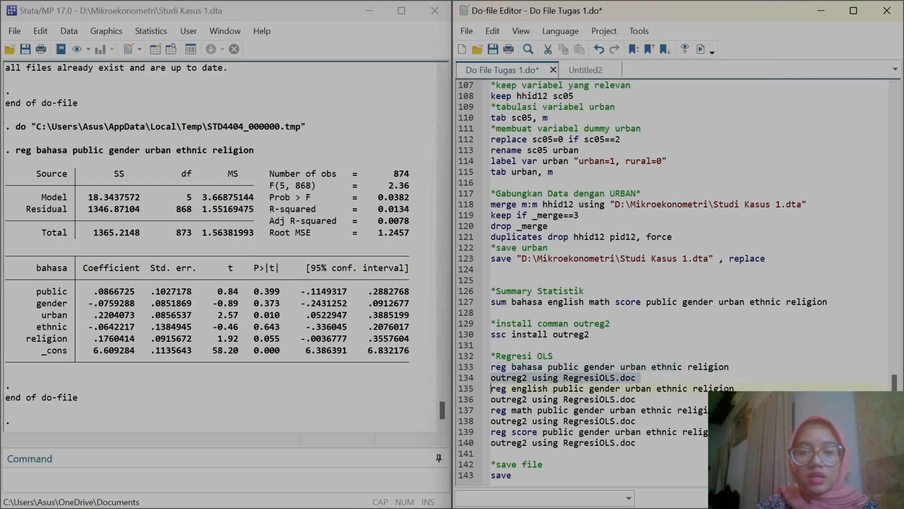
pyautogui.click(701, 50)
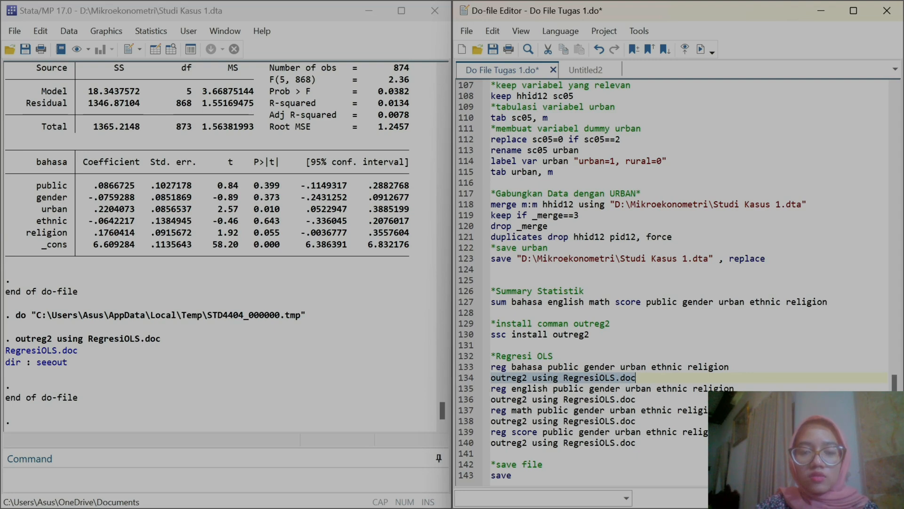
pyautogui.moveTo(490, 388); pyautogui.dragTo(635, 443)
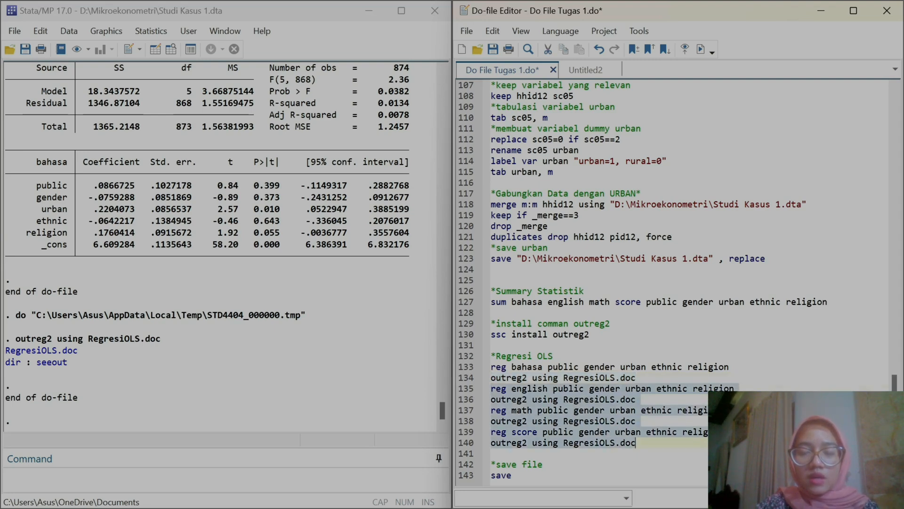
pyautogui.click(701, 50)
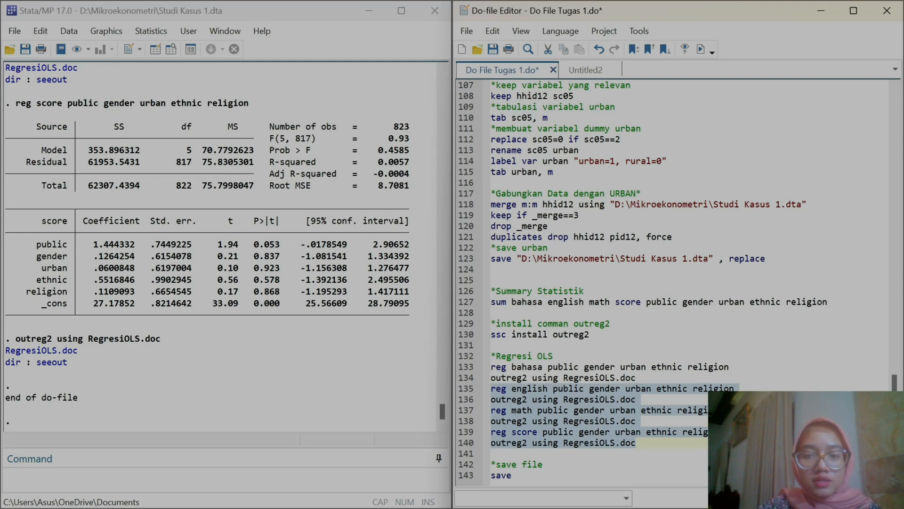
# Open the exported RegresiOLS.doc from the results, view its four-model regression table, and return to Stata
pyautogui.click(37, 355)
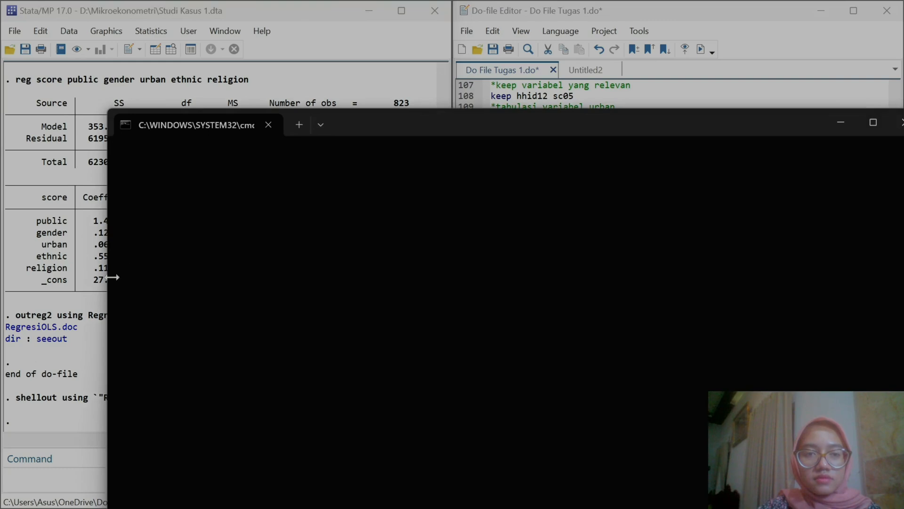
pyautogui.click(896, 124)
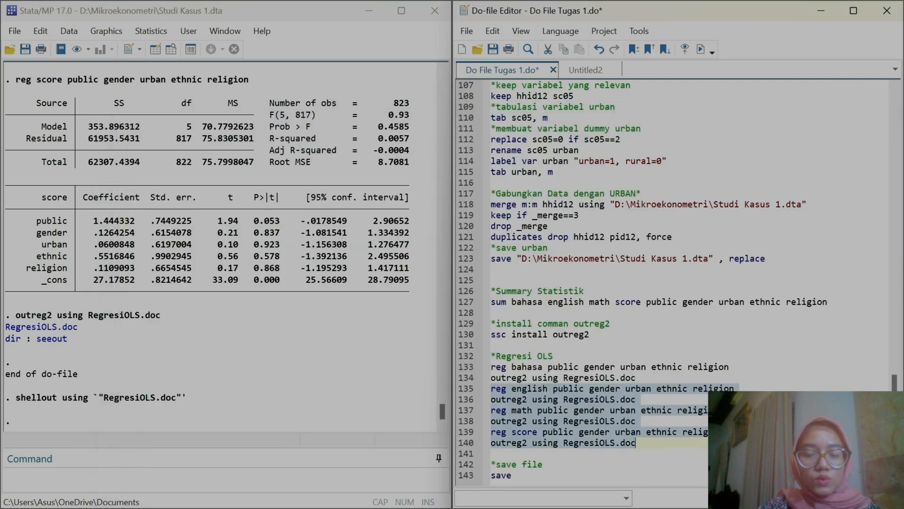
pyautogui.moveTo(632, 503)
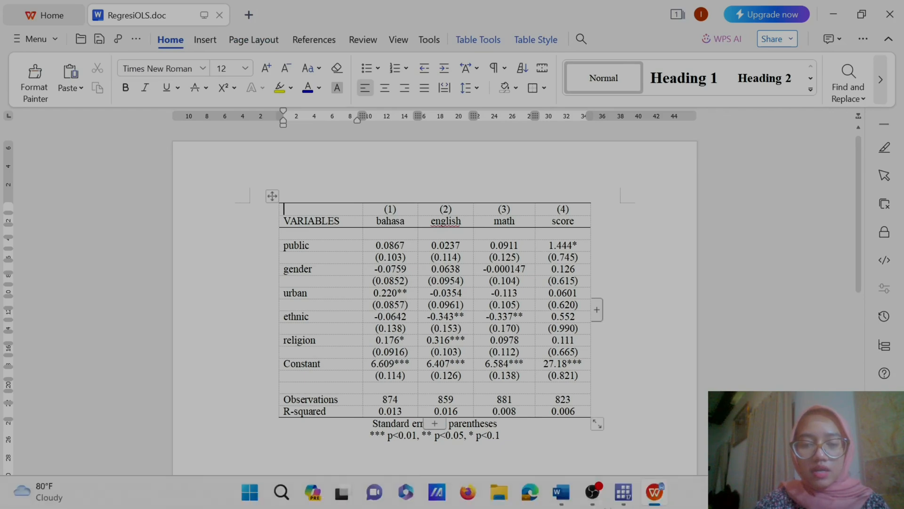
pyautogui.moveTo(623, 484)
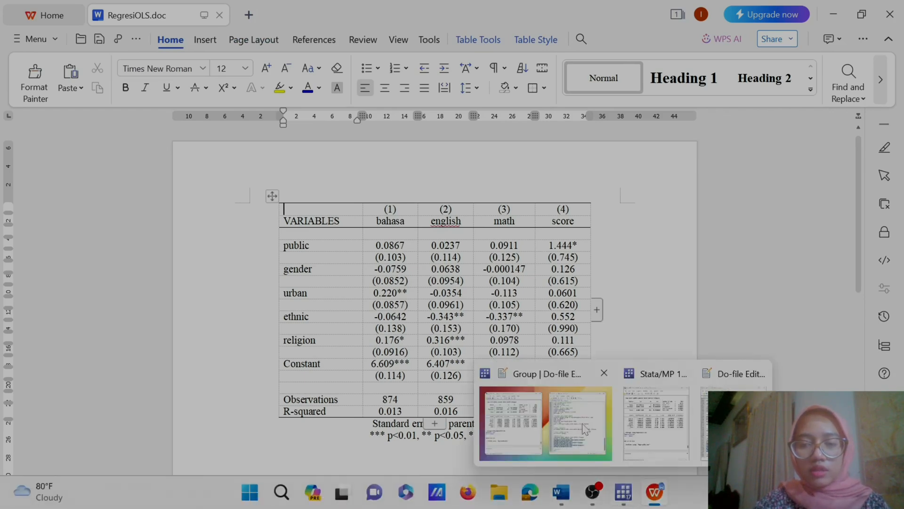
pyautogui.click(560, 415)
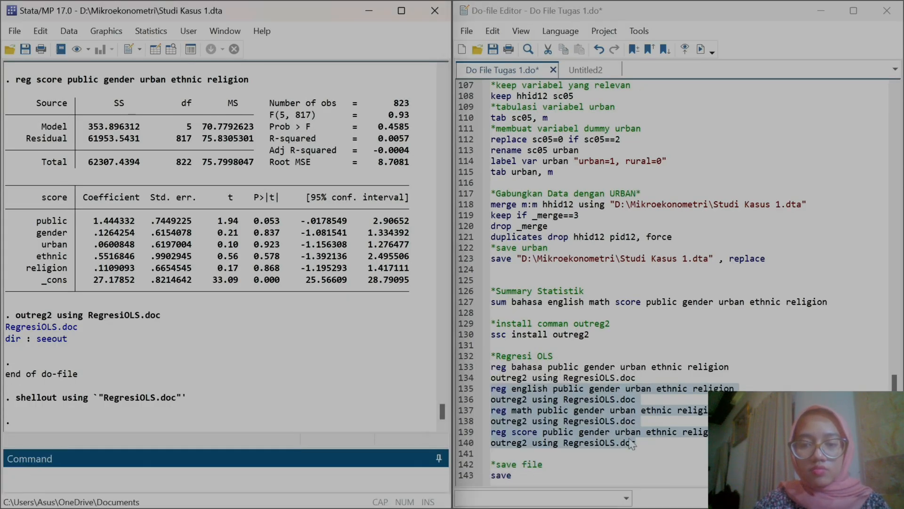
# Complete the final save command with "D:\Mikroekonometri\Studi Kasus 1.dta" and the replace option, and run it to save the dataset
pyautogui.click(516, 475)
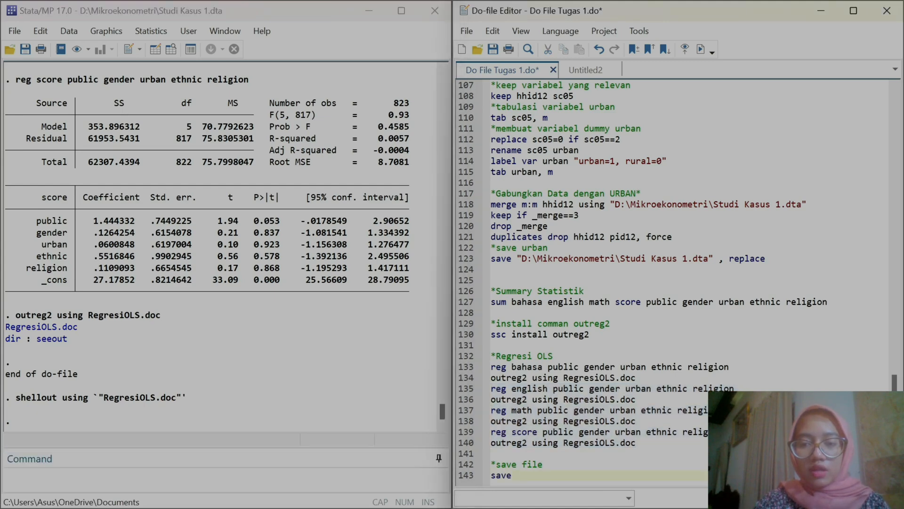
pyautogui.moveTo(512, 258); pyautogui.dragTo(714, 258)
pyautogui.hotkey('ctrl', 'c')
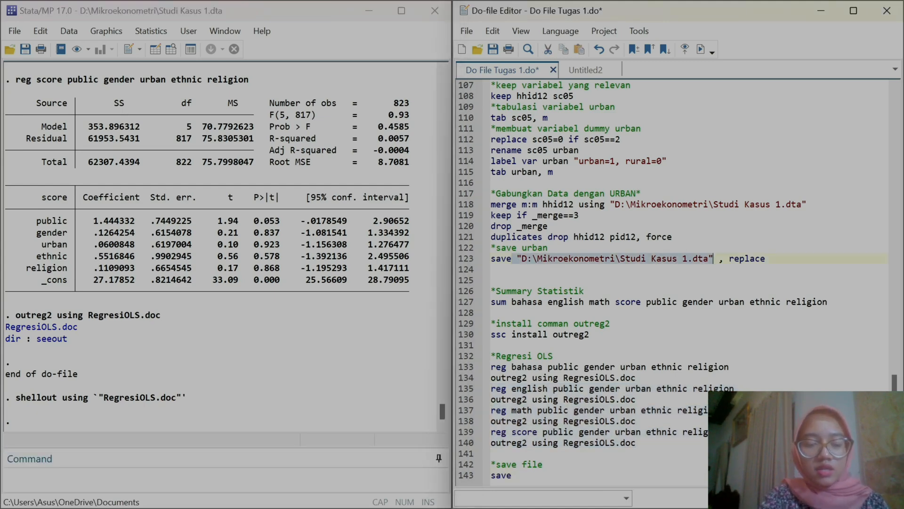
pyautogui.click(516, 475)
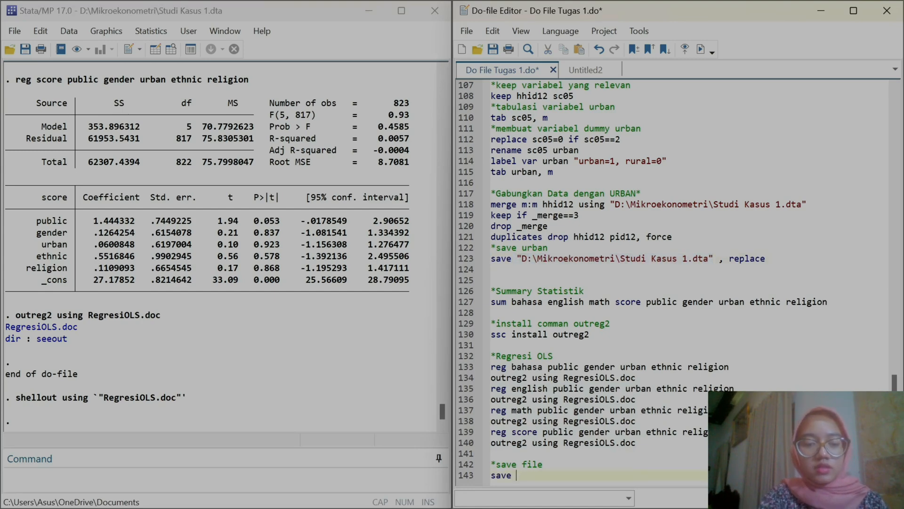
pyautogui.hotkey('ctrl', 'v')
pyautogui.hotkey('shift', 'Home')
pyautogui.hotkey('ctrl', 'd')
pyautogui.click(706, 54)
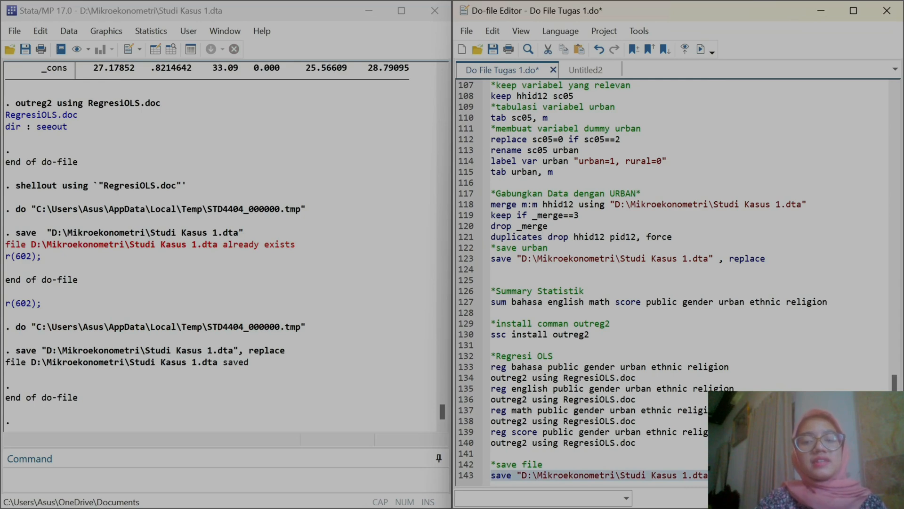
# Switch to the answer key PDF in Edge and bring the question 3 regression table on page 2 up enlarged
pyautogui.click(669, 346)
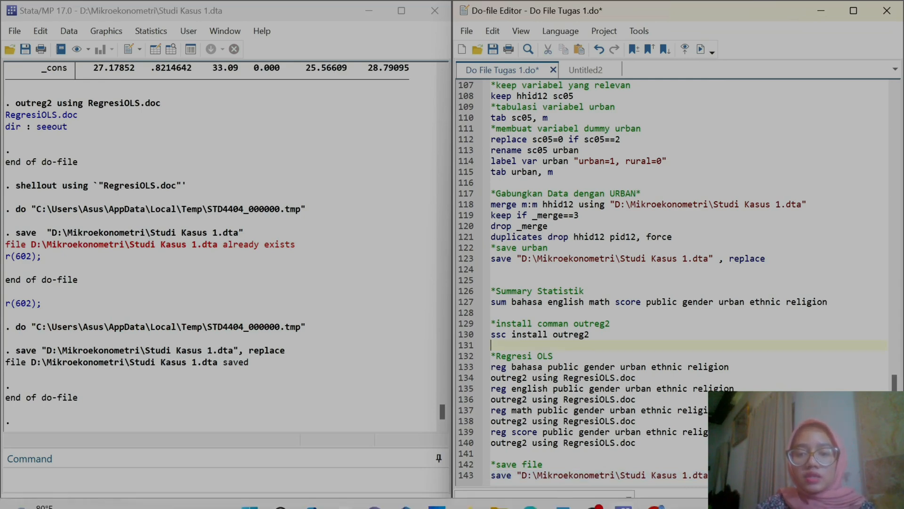
pyautogui.moveTo(619, 494)
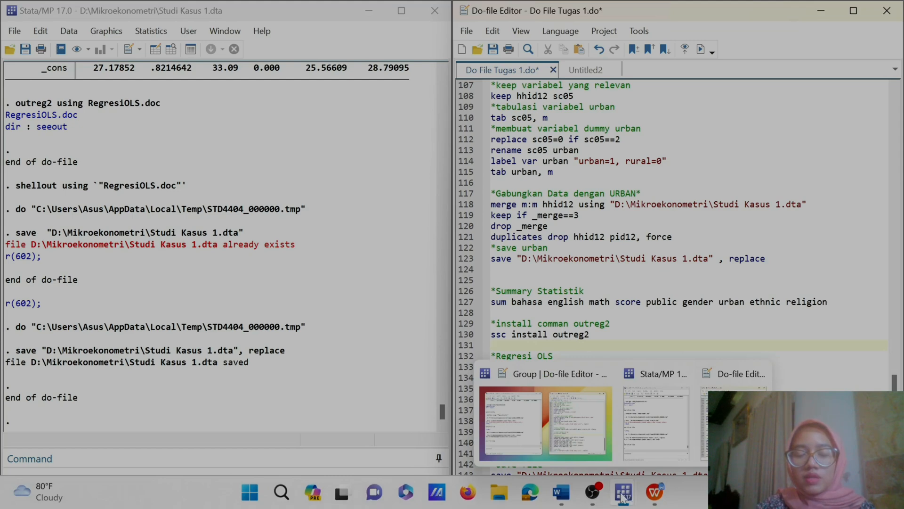
pyautogui.click(601, 420)
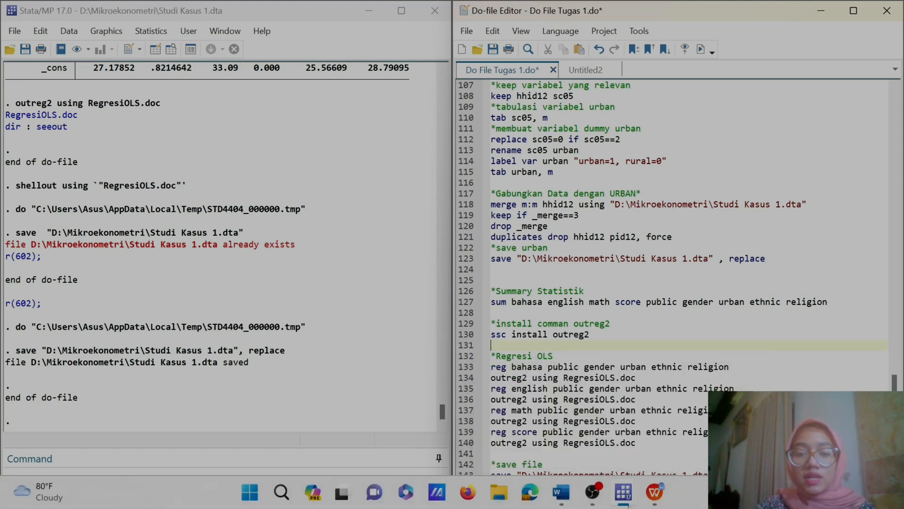
pyautogui.click(397, 494)
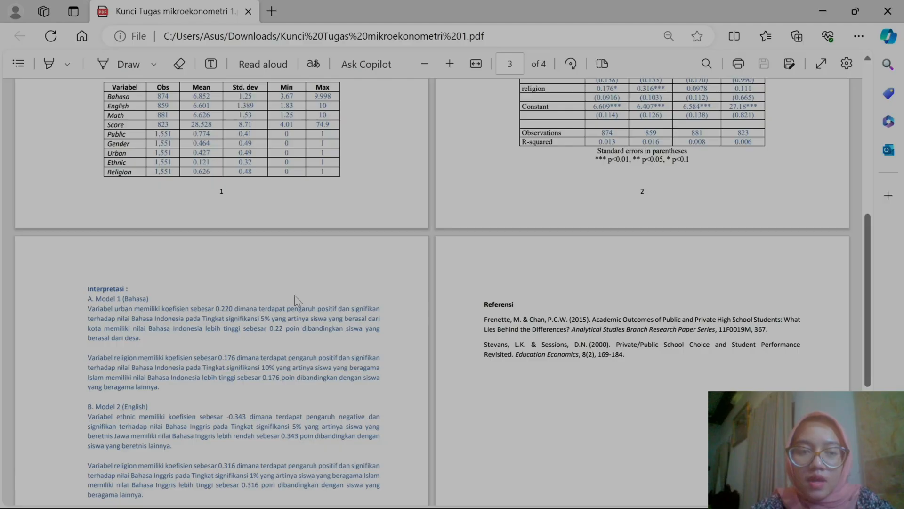
pyautogui.scroll(6, 565, 303)
pyautogui.keyDown('ctrl'); pyautogui.scroll(3, 565, 303); pyautogui.keyUp('ctrl')
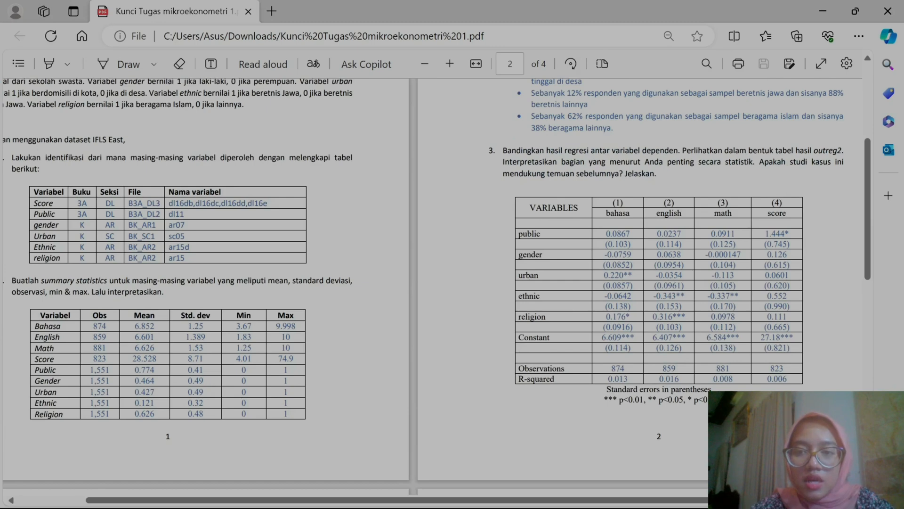
pyautogui.hscroll(2, 422, 290)
pyautogui.keyDown('ctrl'); pyautogui.scroll(2, 664, 297); pyautogui.keyUp('ctrl')
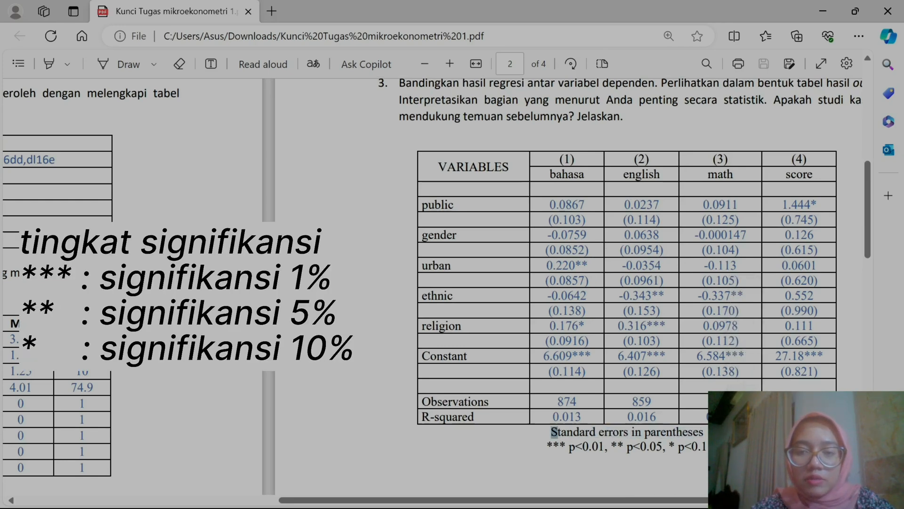
# Examine the significance stars on the urban and religion coefficients in the bahasa model of the regression table
pyautogui.moveTo(588, 267); pyautogui.dragTo(576, 270)
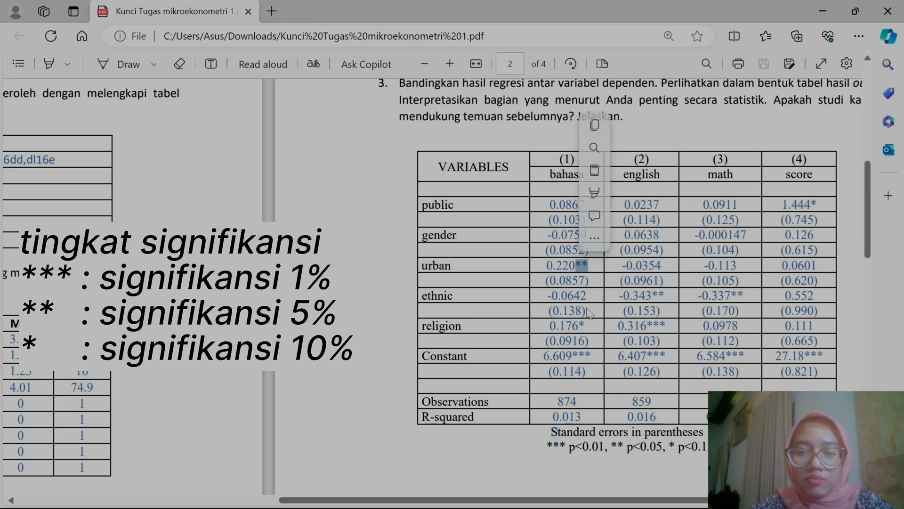
pyautogui.click(594, 326)
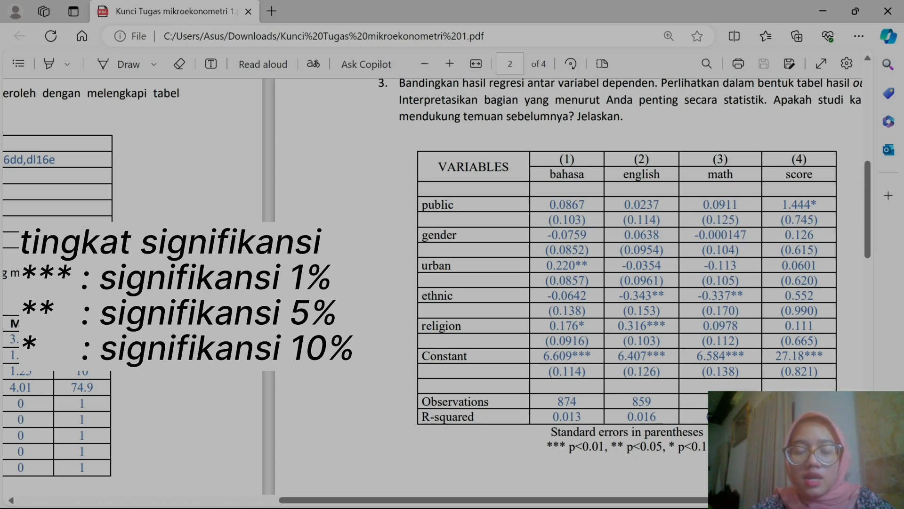
pyautogui.scroll(-1, 527, 276)
pyautogui.hscroll(-3, 527, 276)
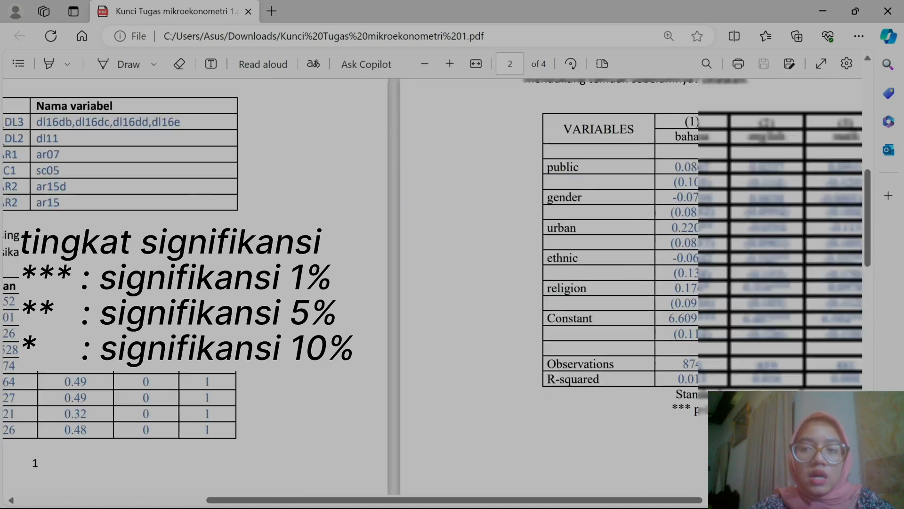
pyautogui.hscroll(3, 452, 283)
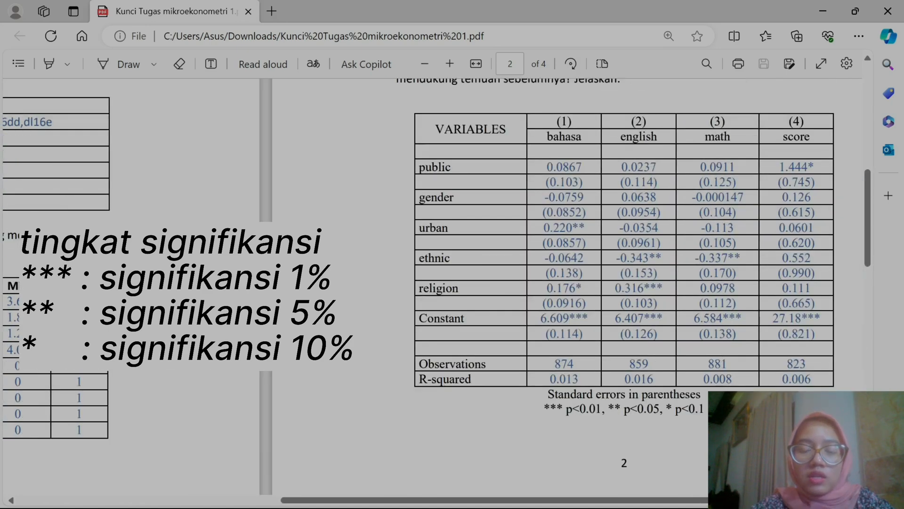
pyautogui.moveTo(556, 119); pyautogui.dragTo(593, 141)
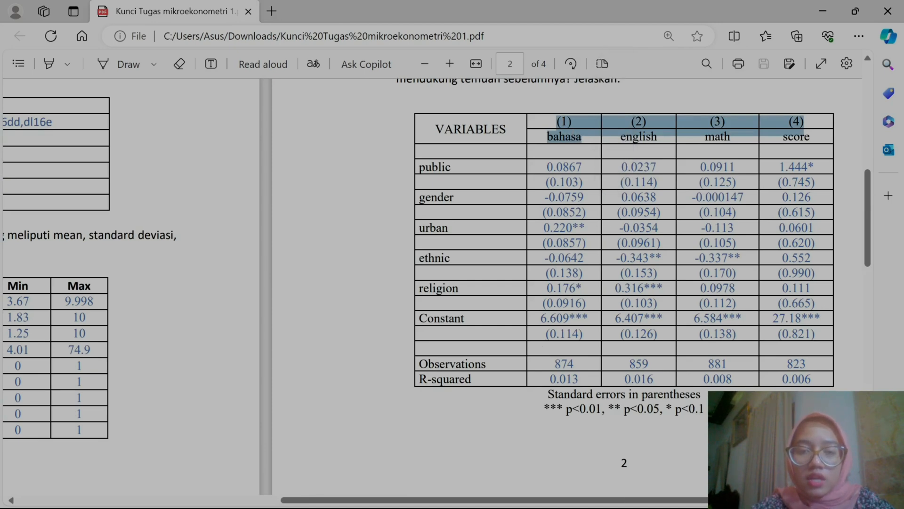
pyautogui.moveTo(587, 228); pyautogui.dragTo(447, 229)
pyautogui.click(586, 288)
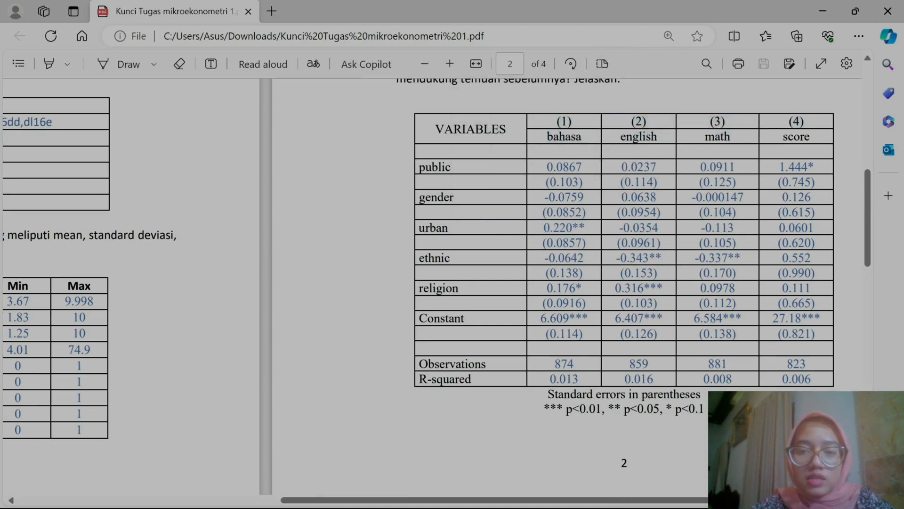
# Mark the religion coefficient of the bahasa model, and check it against the Model 1 (Bahasa) interpretation on page 3
pyautogui.moveTo(586, 288); pyautogui.dragTo(546, 288)
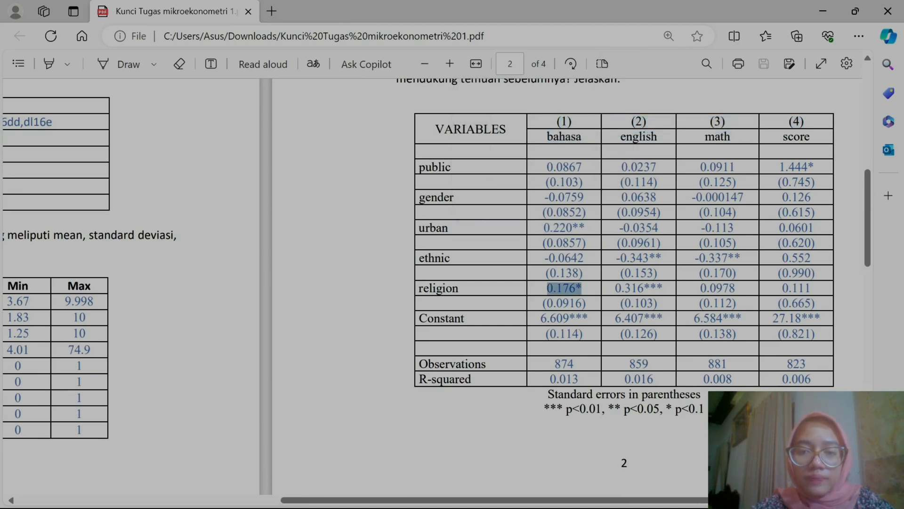
pyautogui.click(443, 482)
pyautogui.scroll(-8, 486, 431)
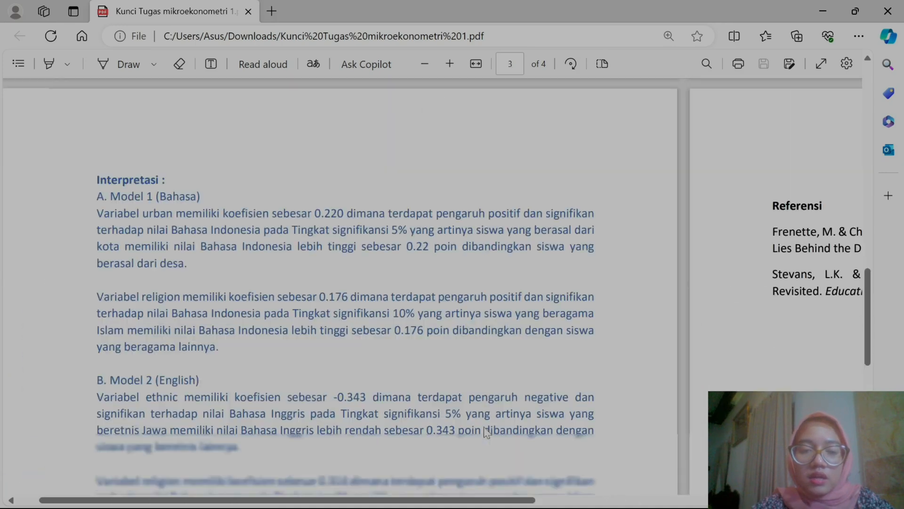
pyautogui.scroll(1, 487, 430)
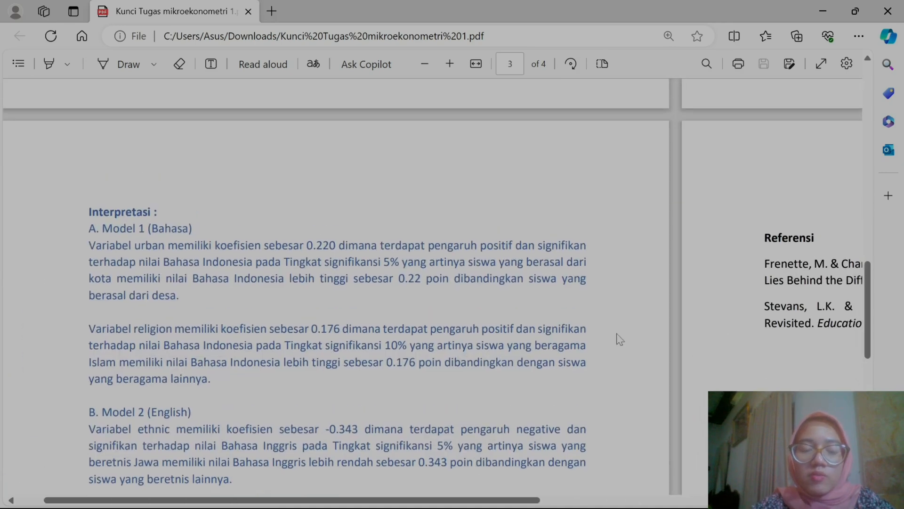
pyautogui.scroll(1, 620, 339)
pyautogui.scroll(3, 620, 339)
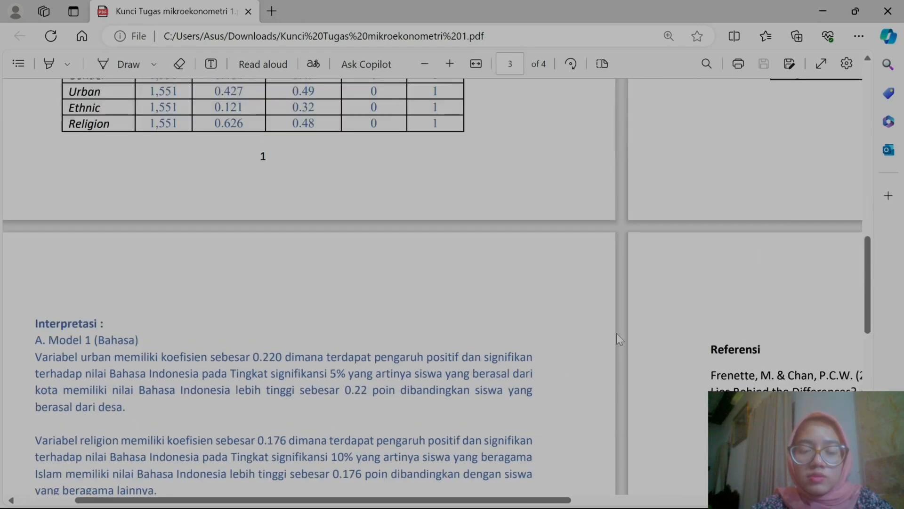
pyautogui.scroll(1, 411, 273)
pyautogui.hscroll(-1, 412, 273)
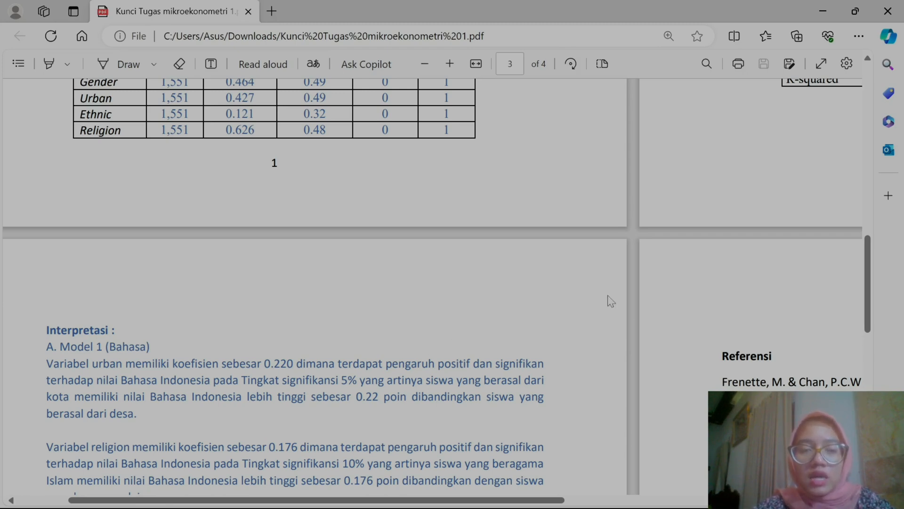
pyautogui.scroll(-1, 611, 300)
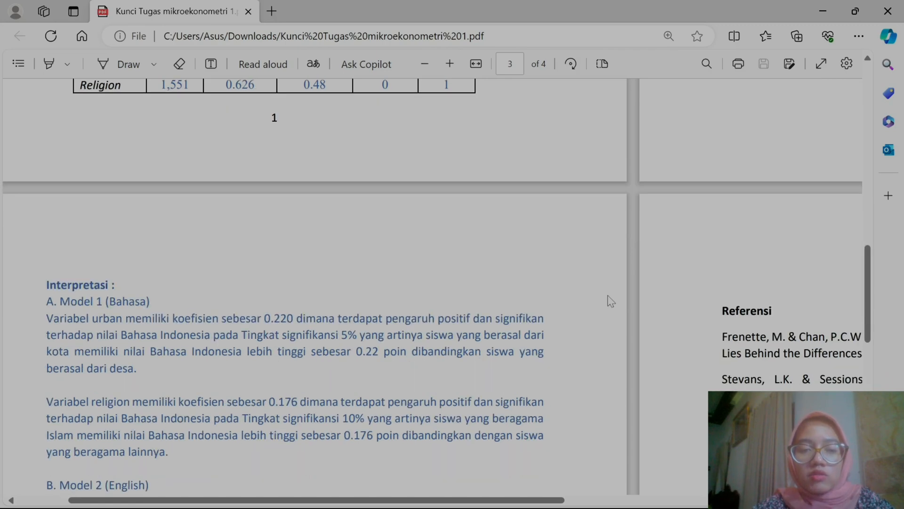
# Return to the question 3 regression table on page 2 and review the coefficients and significance legend across the four models
pyautogui.hscroll(3, 664, 316)
pyautogui.scroll(8, 668, 320)
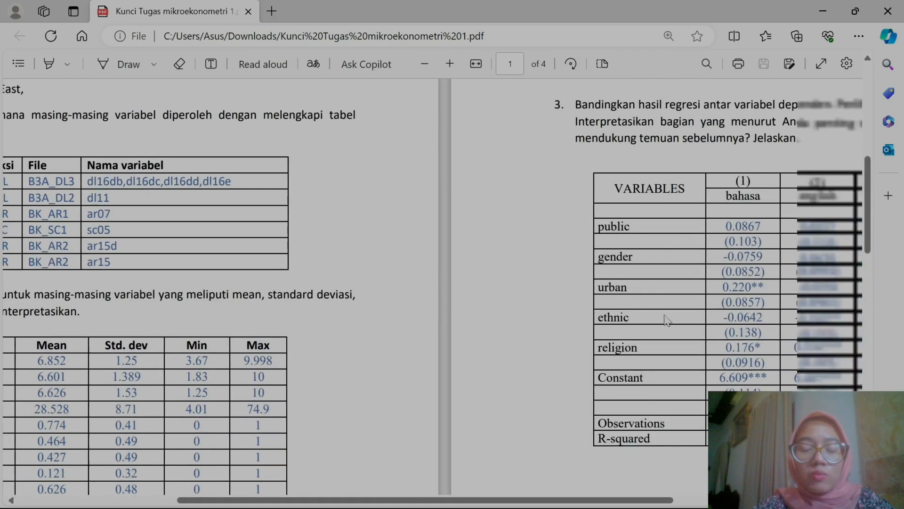
pyautogui.hscroll(4, 611, 307)
pyautogui.hscroll(-4, 610, 307)
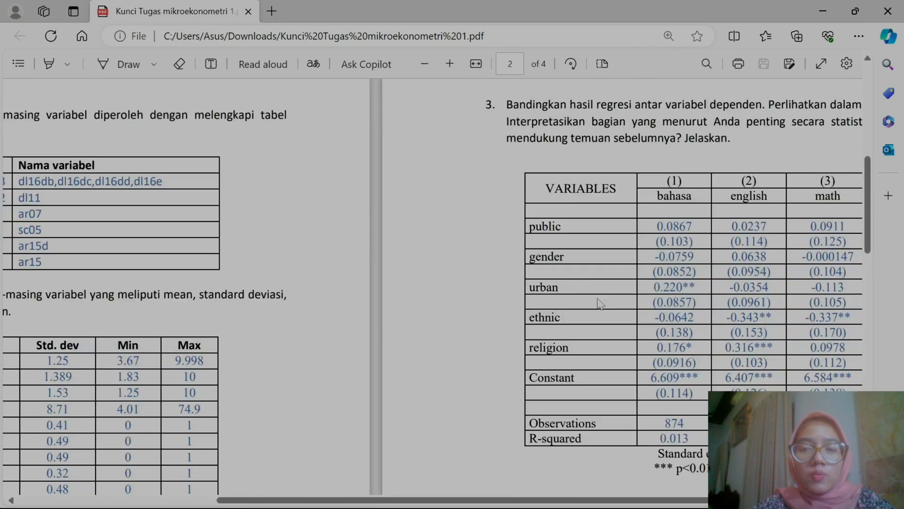
pyautogui.scroll(-8, 598, 304)
pyautogui.hscroll(5, 600, 303)
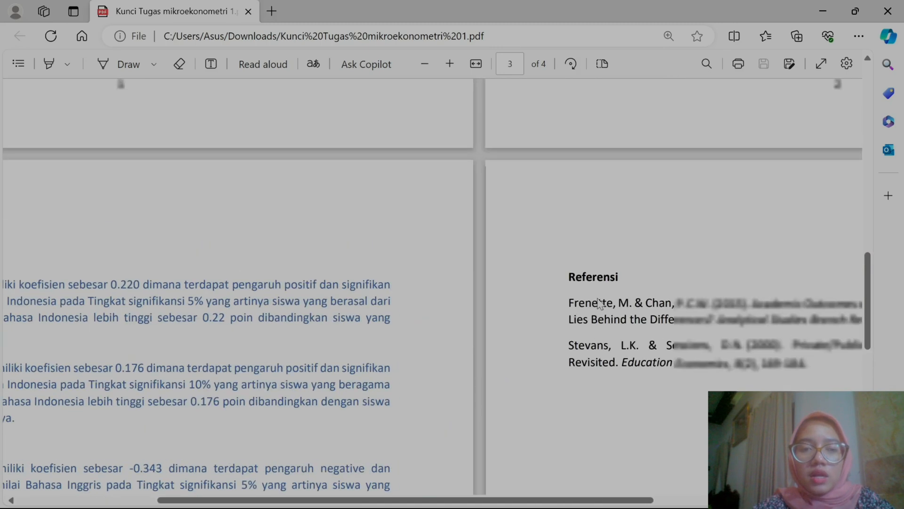
pyautogui.scroll(8, 601, 303)
pyautogui.scroll(3, 598, 303)
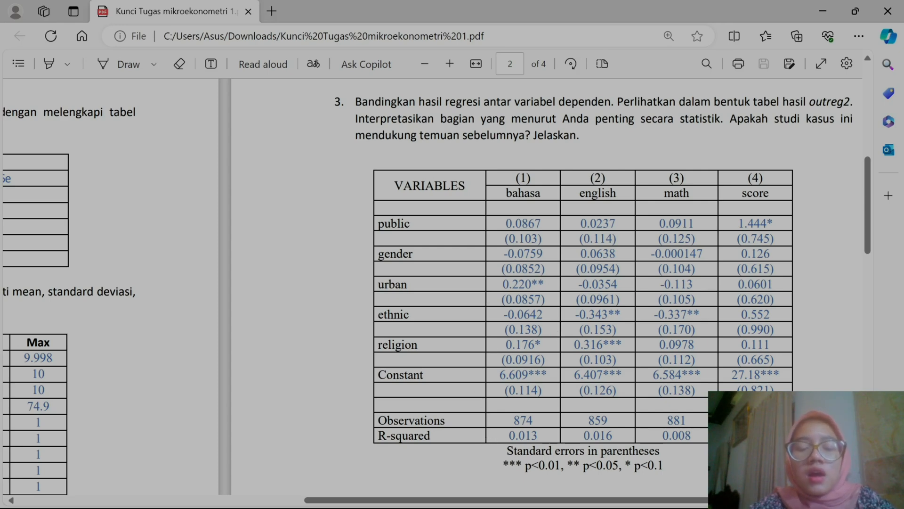
pyautogui.scroll(-1, 460, 361)
pyautogui.hscroll(-1, 461, 360)
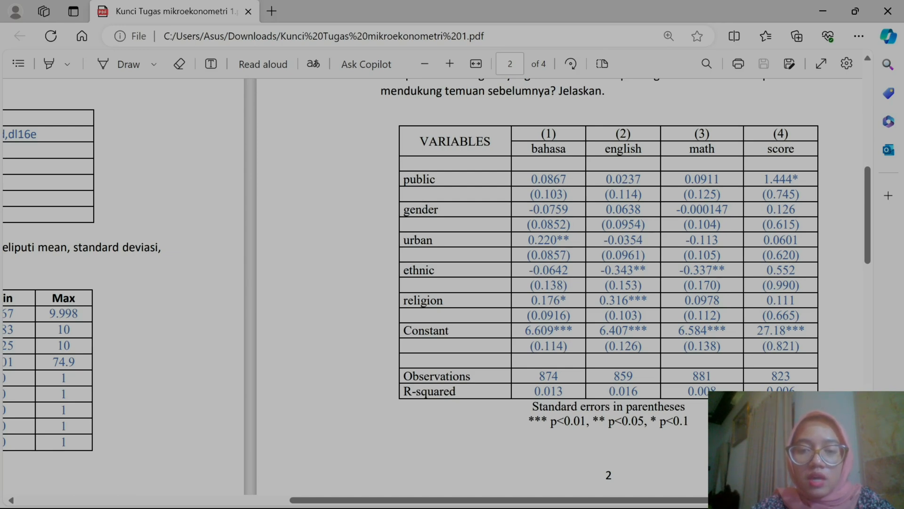
# Read the Model 1 (Bahasa) interpretation paragraphs for the urban and religion variables on page 3
pyautogui.scroll(-6, 434, 282)
pyautogui.hscroll(-5, 433, 283)
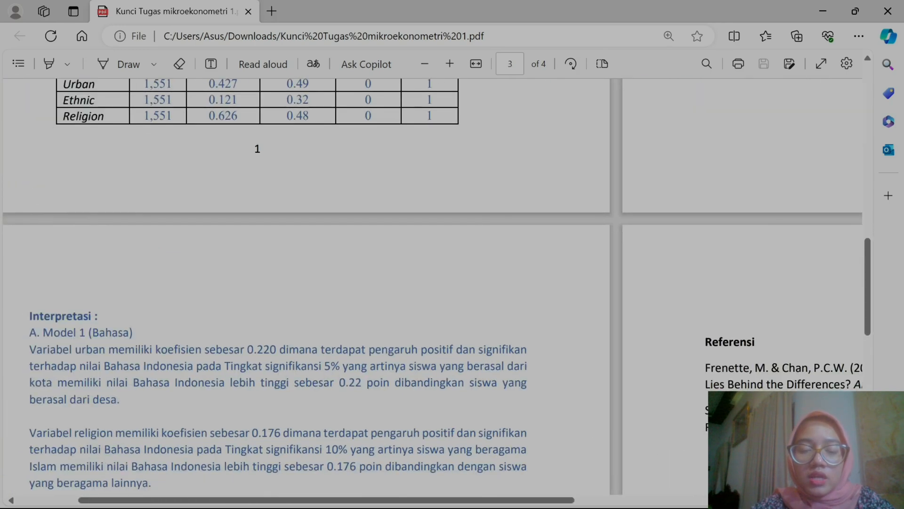
pyautogui.scroll(-3, 434, 283)
pyautogui.scroll(1, 258, 77)
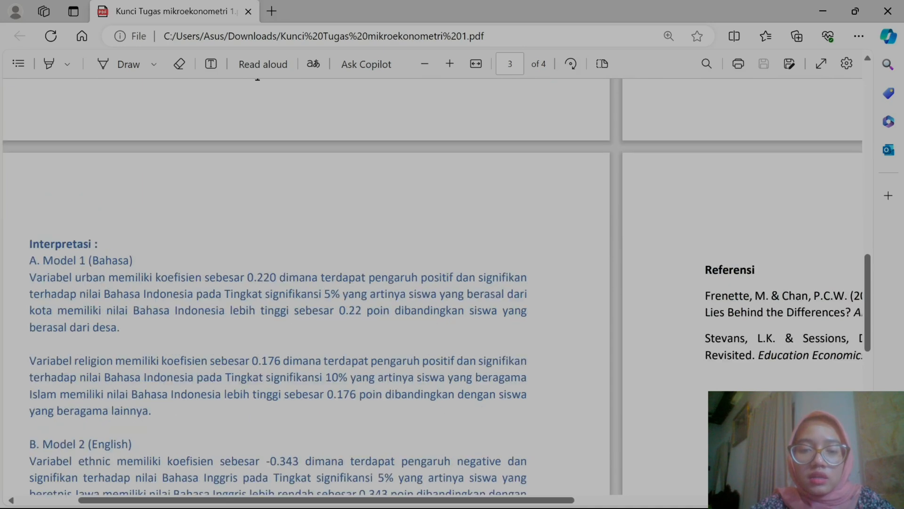
pyautogui.scroll(1, 433, 283)
pyautogui.hscroll(-1, 433, 283)
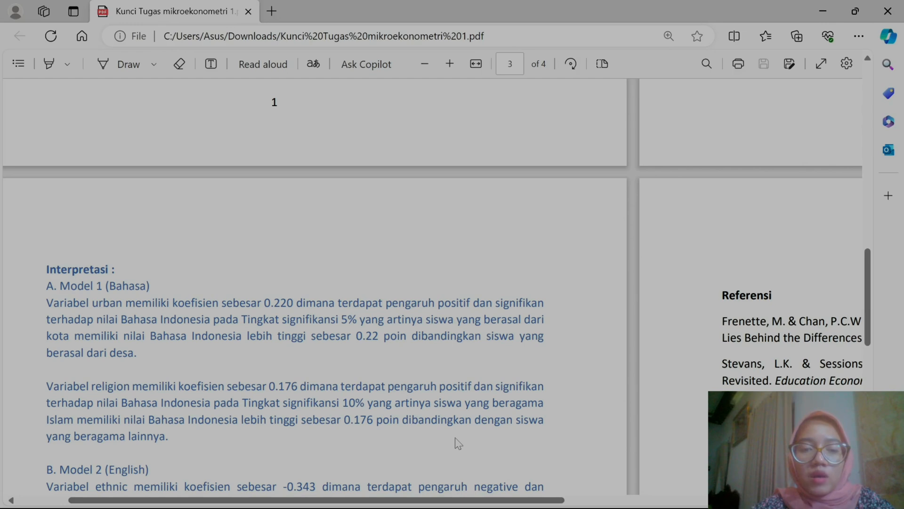
# Examine the english model in the page 2 regression table and mark its religion coefficient
pyautogui.hscroll(5, 564, 380)
pyautogui.scroll(5, 564, 381)
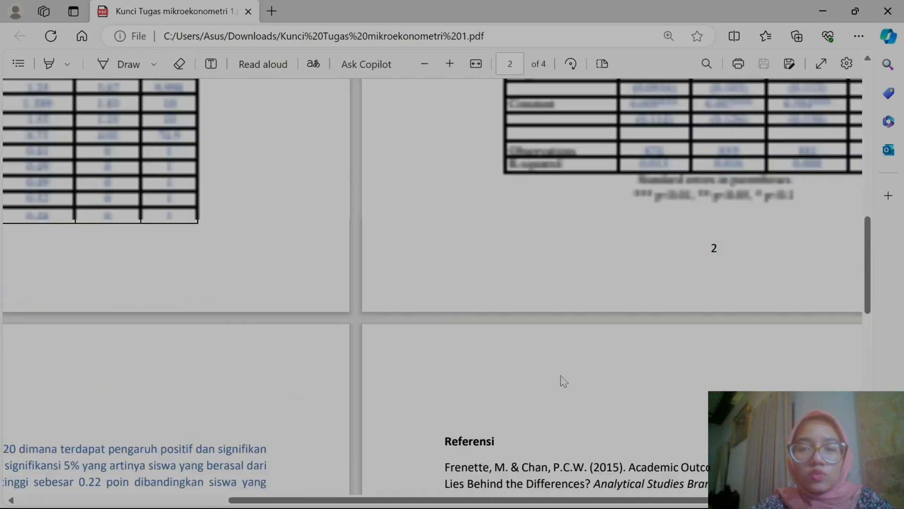
pyautogui.hscroll(1, 564, 381)
pyautogui.scroll(3, 563, 381)
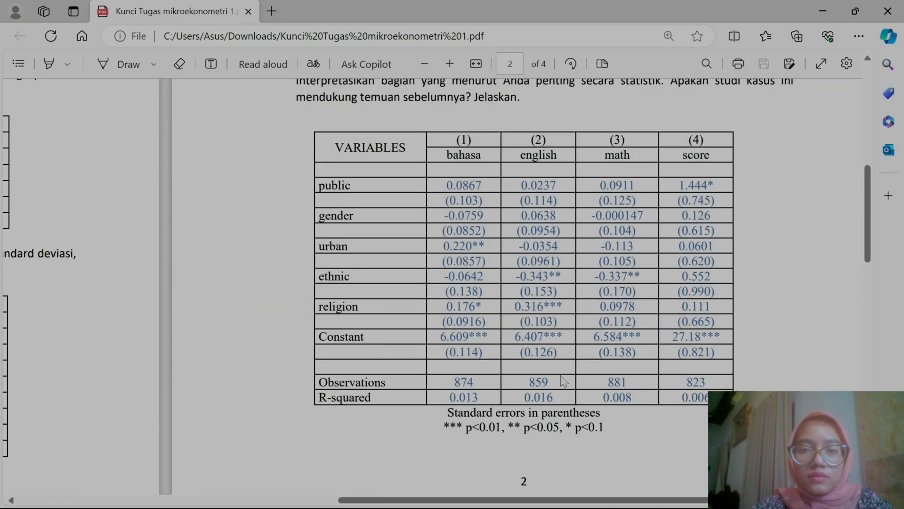
pyautogui.hscroll(1, 563, 381)
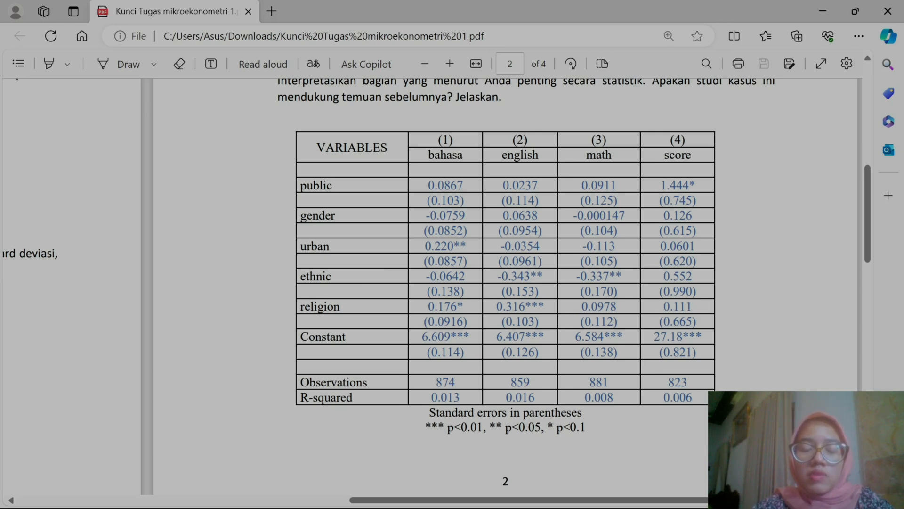
pyautogui.moveTo(497, 306); pyautogui.dragTo(537, 307)
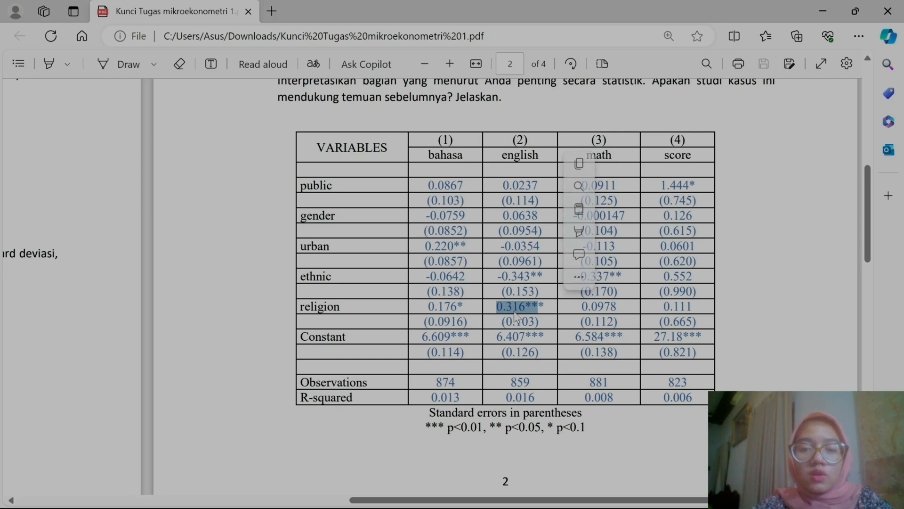
# Read the Model 2 (English) interpretation on page 3 and select its paragraph on the religion variable
pyautogui.scroll(-2, 516, 317)
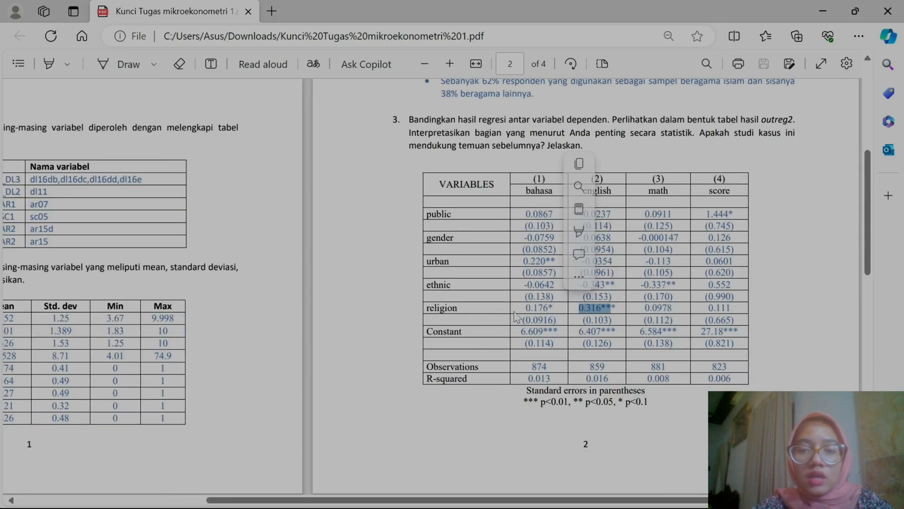
pyautogui.scroll(-2, 517, 316)
pyautogui.scroll(-10, 517, 317)
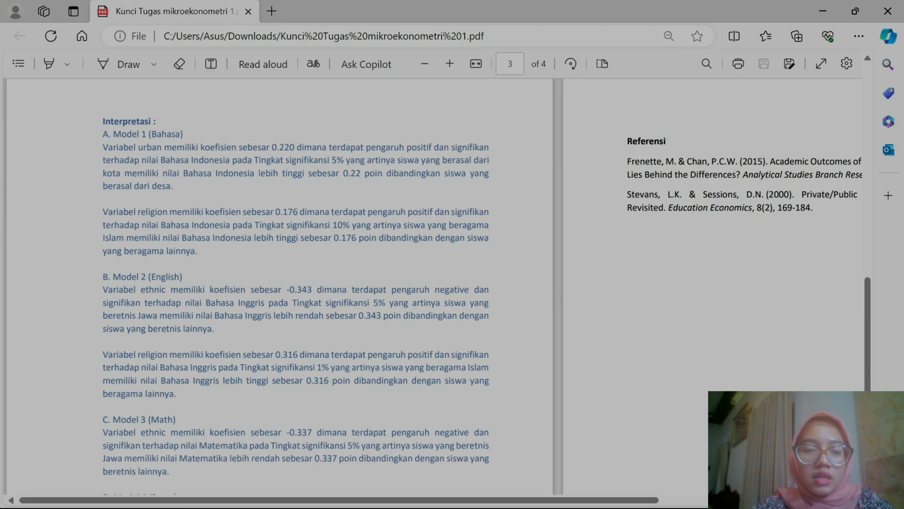
pyautogui.moveTo(103, 354); pyautogui.dragTo(177, 393)
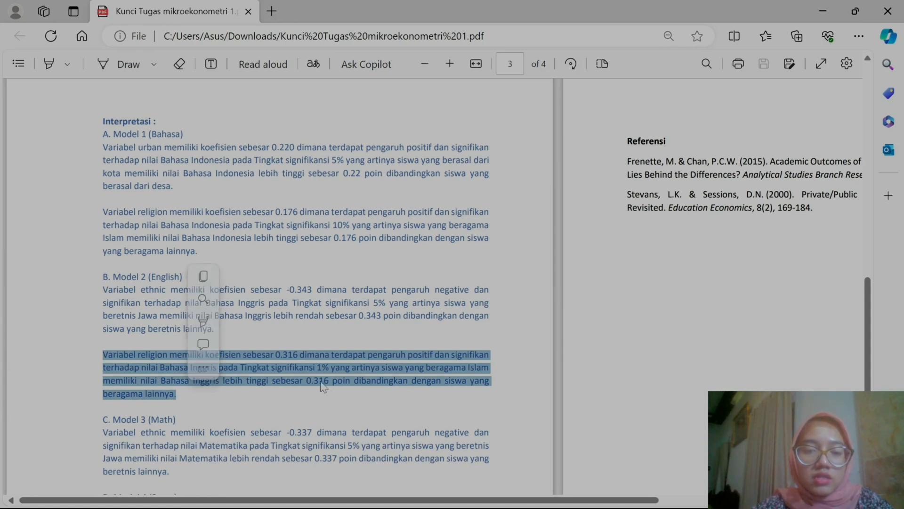
pyautogui.scroll(-2, 378, 341)
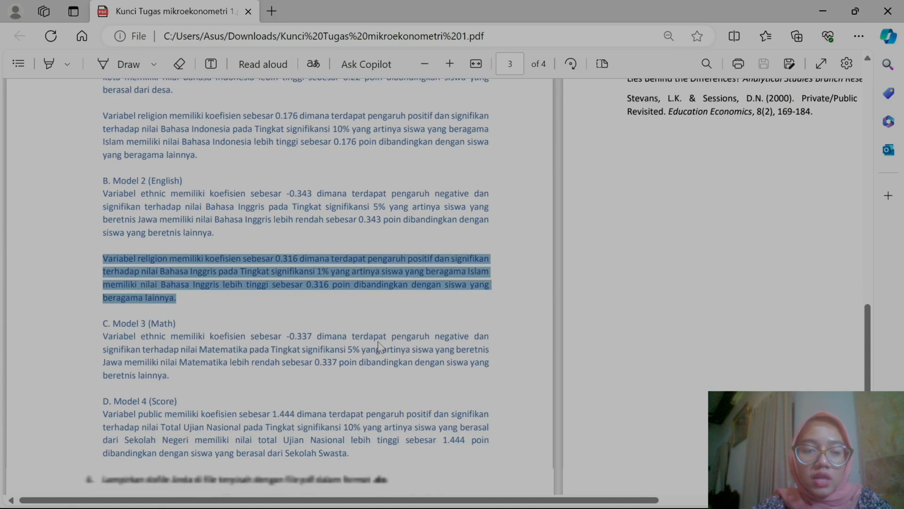
# Bring the regression table back into view and mark the significant ethnic coefficient of the math model
pyautogui.hscroll(4, 379, 342)
pyautogui.scroll(6, 378, 341)
pyautogui.hscroll(1, 378, 342)
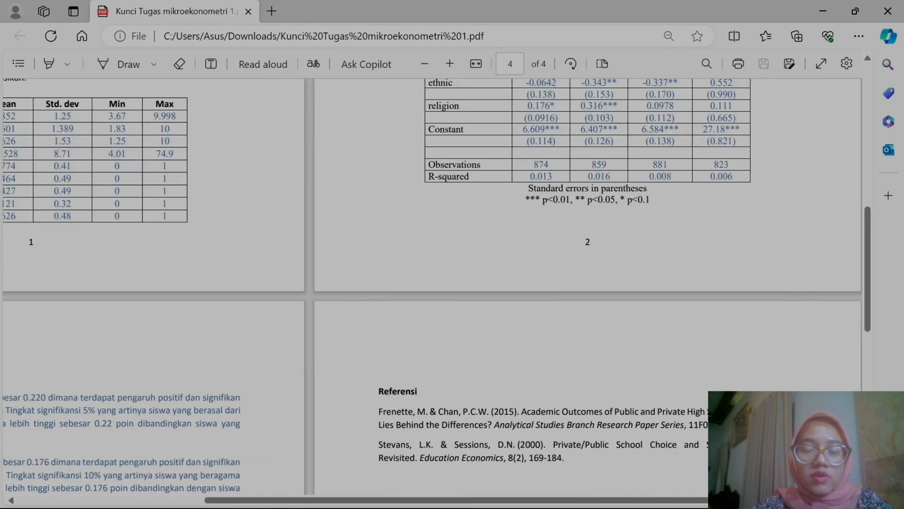
pyautogui.scroll(3, 379, 341)
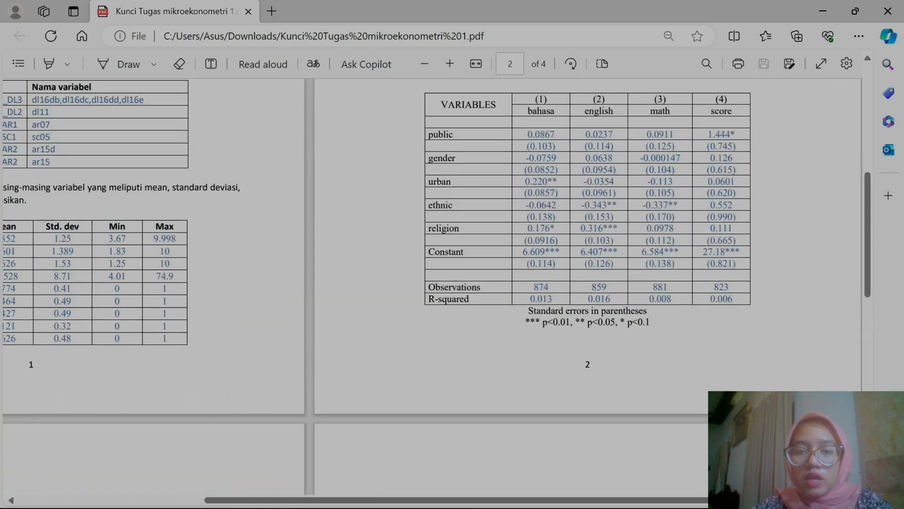
pyautogui.moveTo(678, 205); pyautogui.dragTo(646, 204)
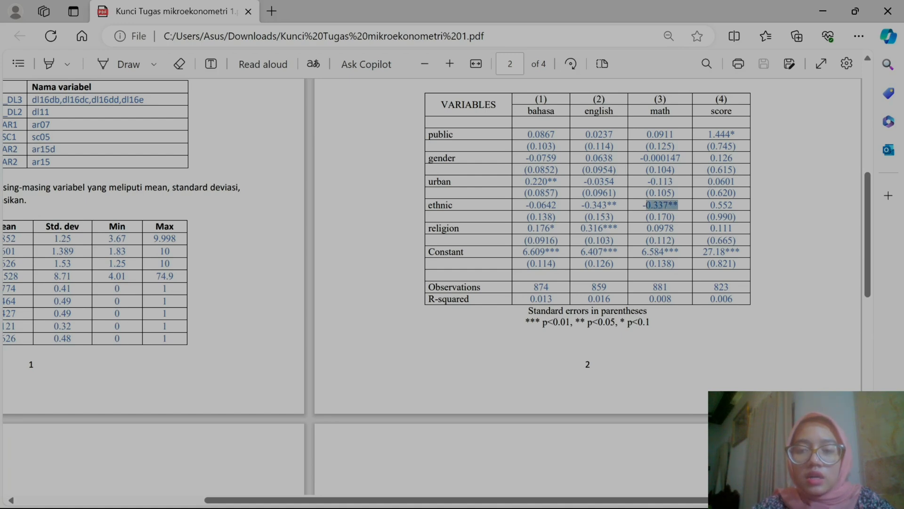
pyautogui.moveTo(646, 205); pyautogui.dragTo(631, 211)
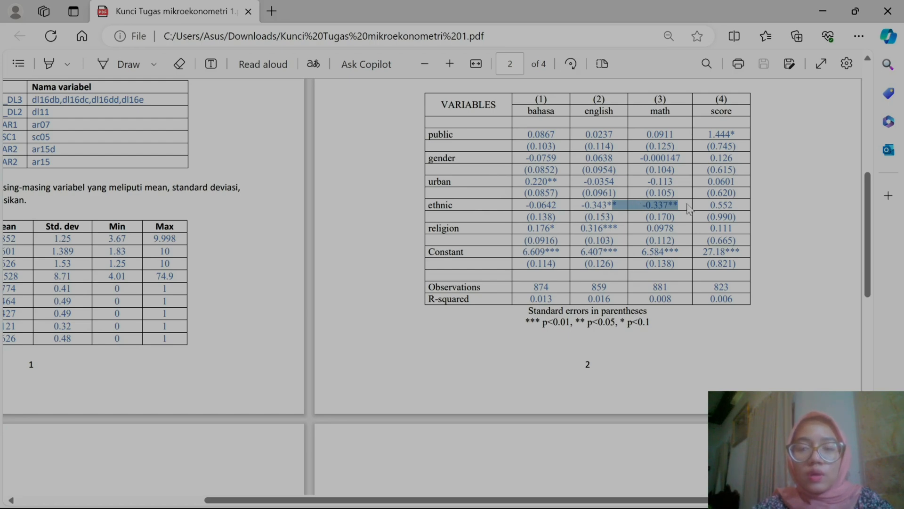
# Read the Model 3 (Math) interpretation of the ethnic variable on page 3
pyautogui.hscroll(-4, 499, 232)
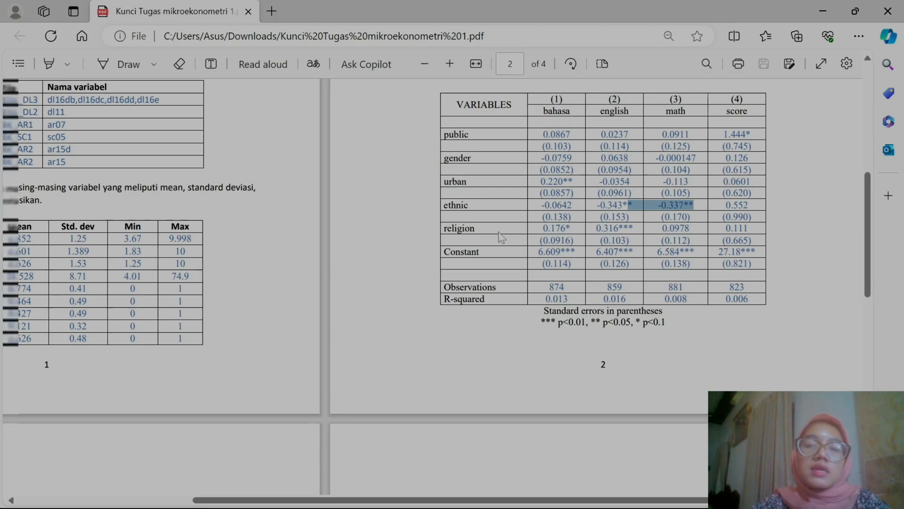
pyautogui.scroll(-5, 499, 233)
pyautogui.scroll(-2, 501, 237)
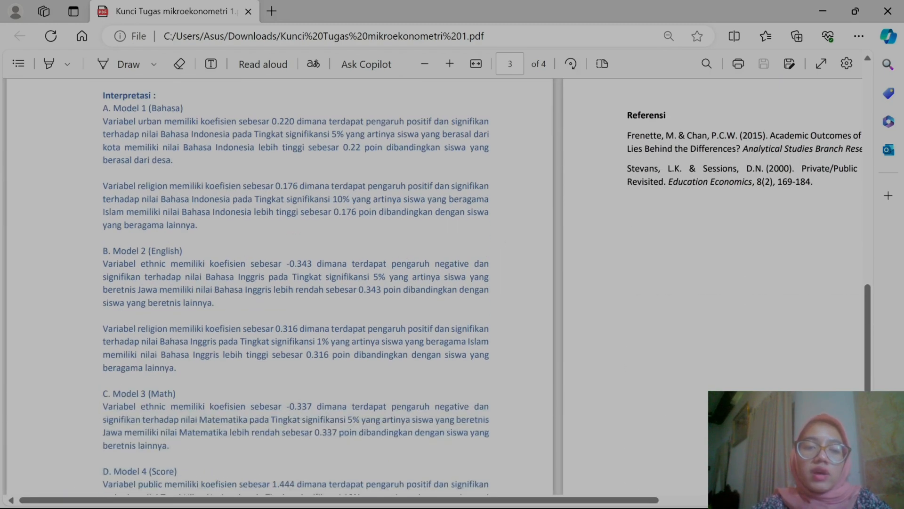
pyautogui.scroll(-2, 187, 450)
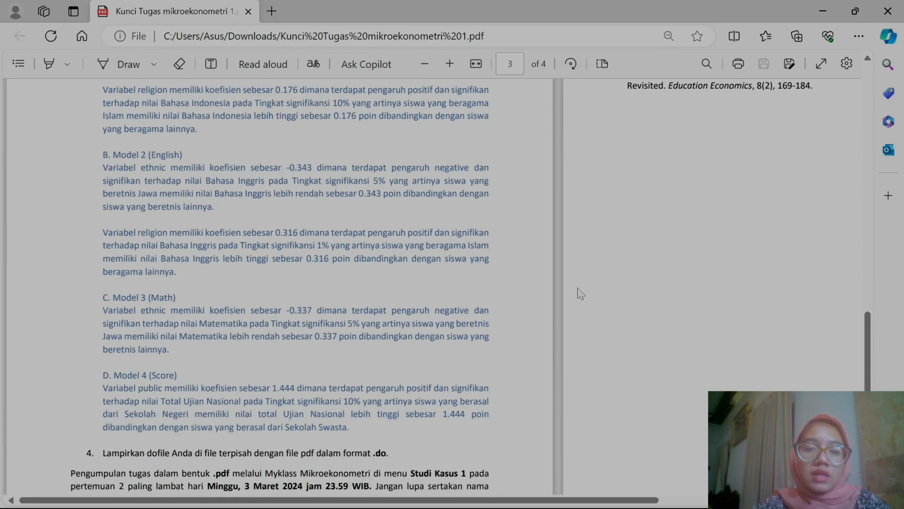
# Examine the public coefficient of the score model in the page 2 regression table
pyautogui.hscroll(2, 579, 290)
pyautogui.scroll(8, 579, 291)
pyautogui.scroll(2, 581, 293)
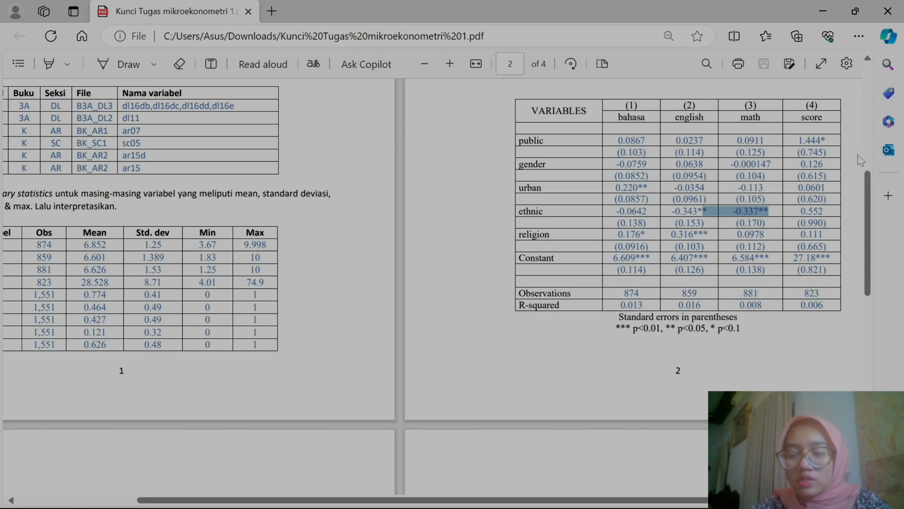
# Read the Model 4 (Score) interpretation on page 3 and mark the phrase "nilai total Ujian Nasional lebih tinggi"
pyautogui.scroll(-15, 439, 340)
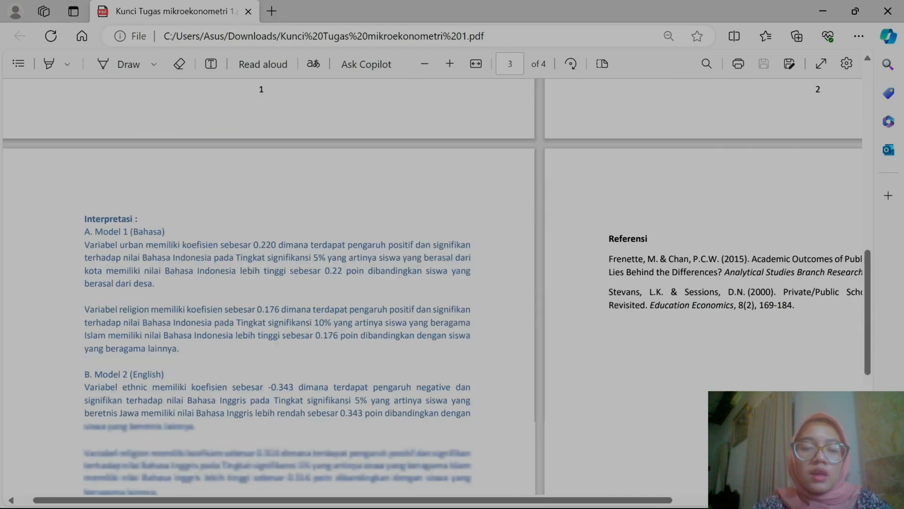
pyautogui.scroll(2, 377, 398)
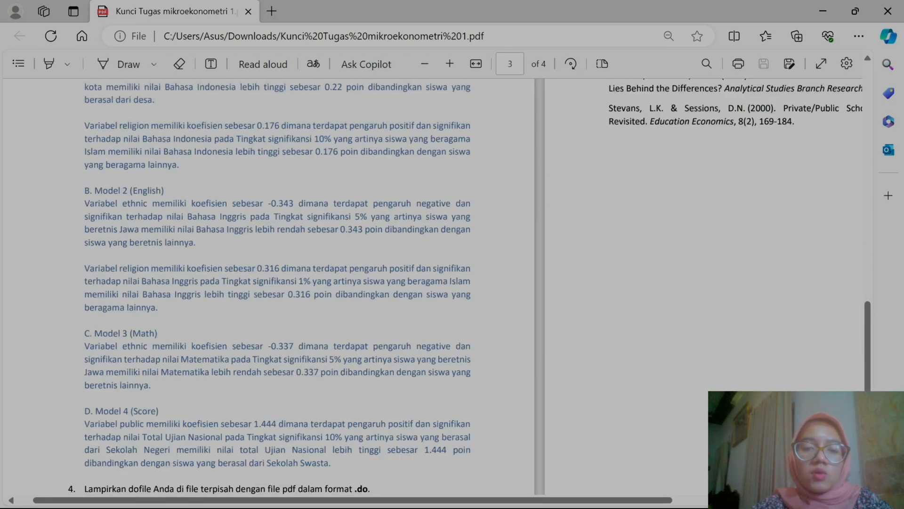
pyautogui.scroll(-1, 375, 399)
pyautogui.scroll(-1, 375, 399)
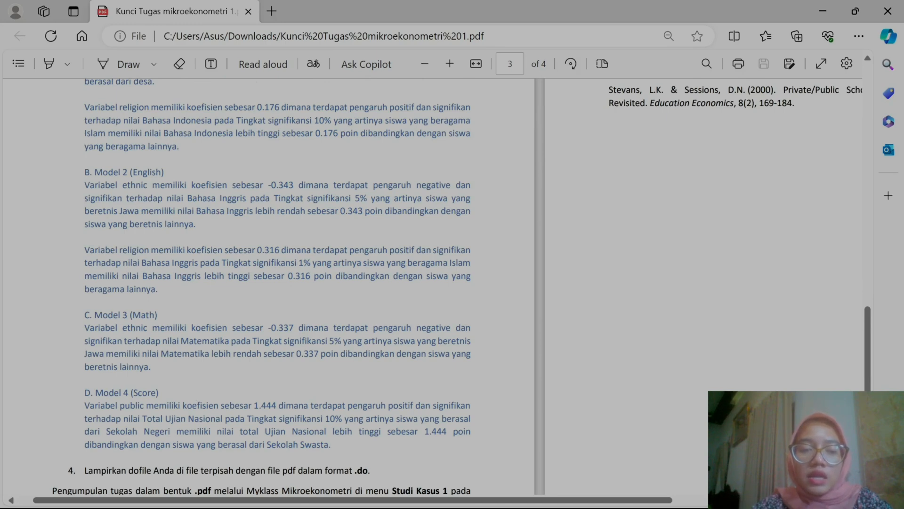
pyautogui.moveTo(211, 431); pyautogui.dragTo(391, 432)
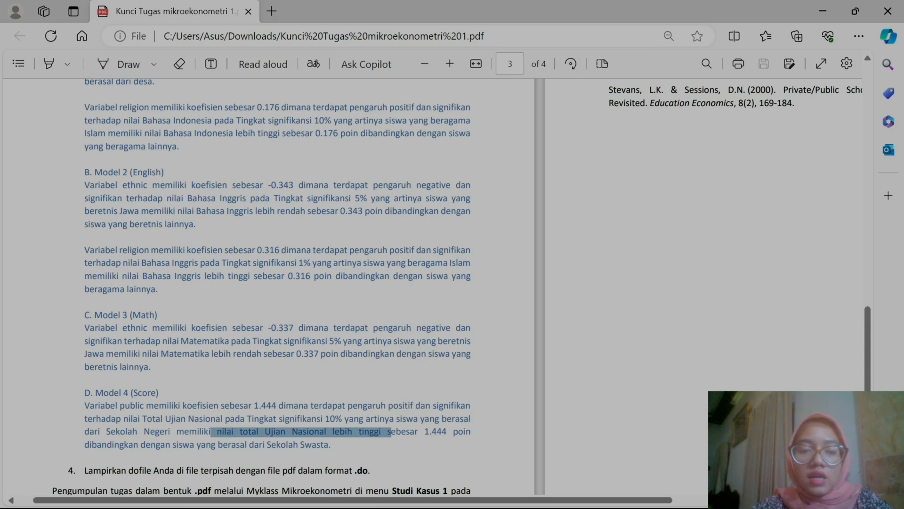
pyautogui.scroll(3, 629, 299)
pyautogui.hscroll(2, 628, 299)
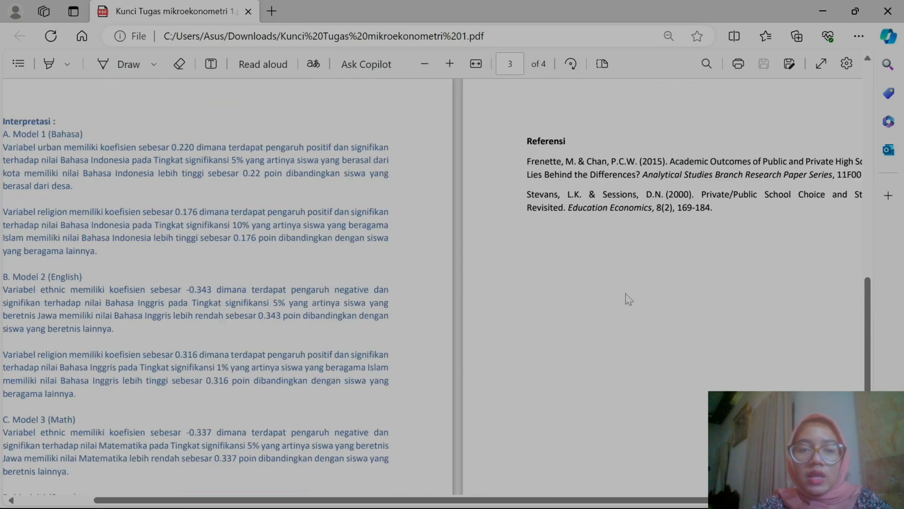
# Return to the introduction on page 1 and mark the citation of the two earlier studies from 2000 and 2015
pyautogui.scroll(10, 629, 299)
pyautogui.hscroll(1, 628, 299)
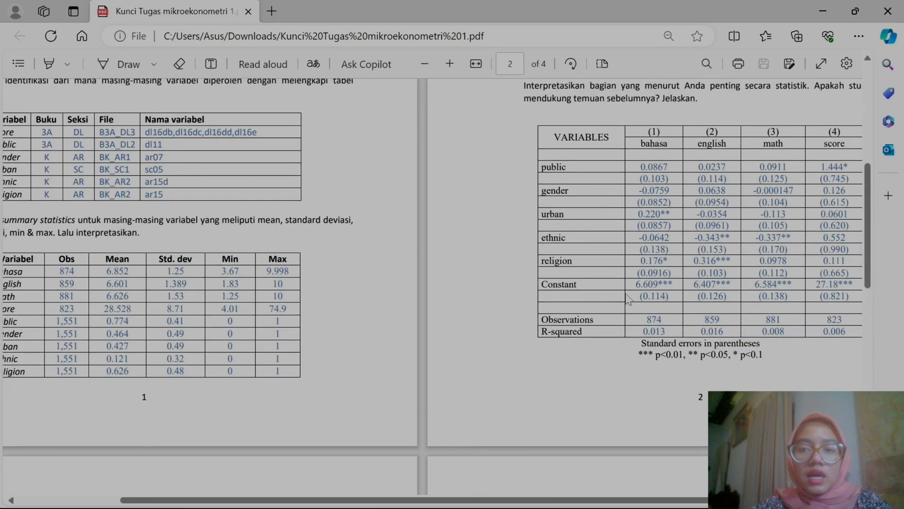
pyautogui.scroll(2, 627, 298)
pyautogui.hscroll(-3, 489, 250)
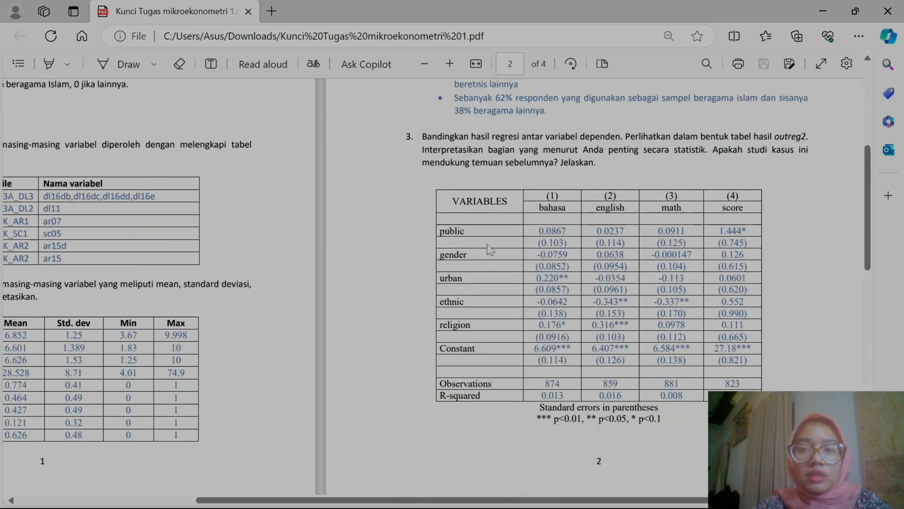
pyautogui.scroll(5, 490, 250)
pyautogui.hscroll(-4, 490, 250)
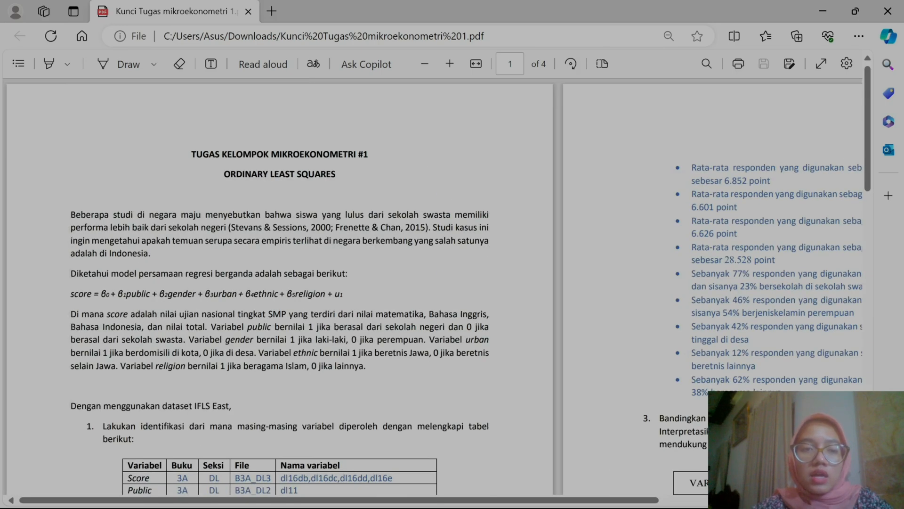
pyautogui.moveTo(222, 228); pyautogui.dragTo(428, 227)
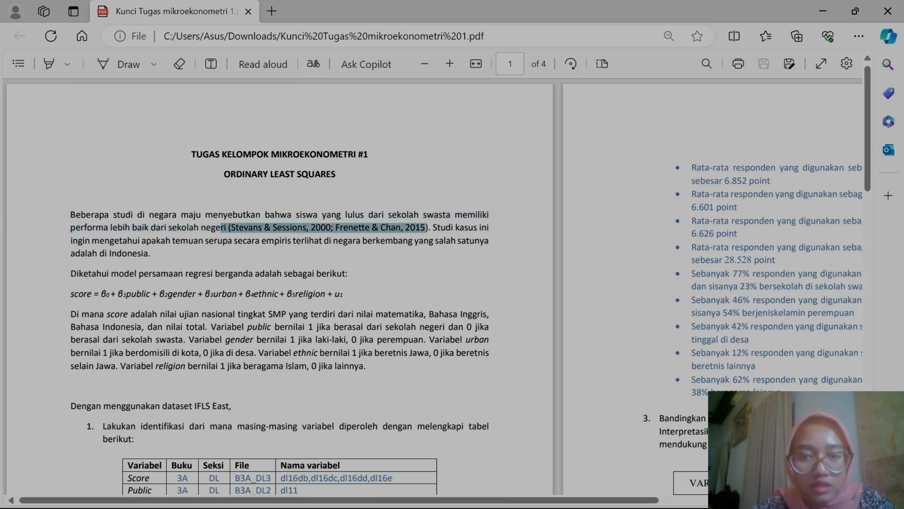
pyautogui.click(427, 228)
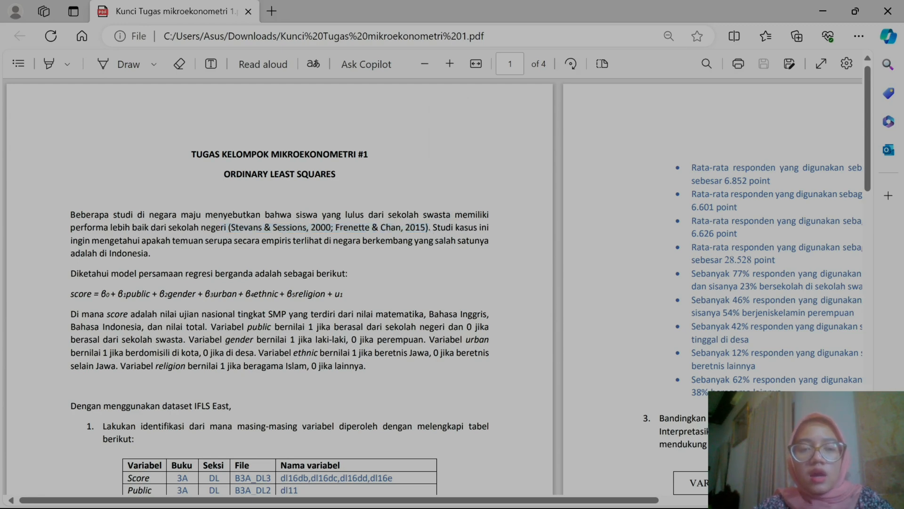
# Check the regression table on page 2 against the Model 4 (Score) interpretation and the do-file instruction on page 3
pyautogui.scroll(-6, 278, 282)
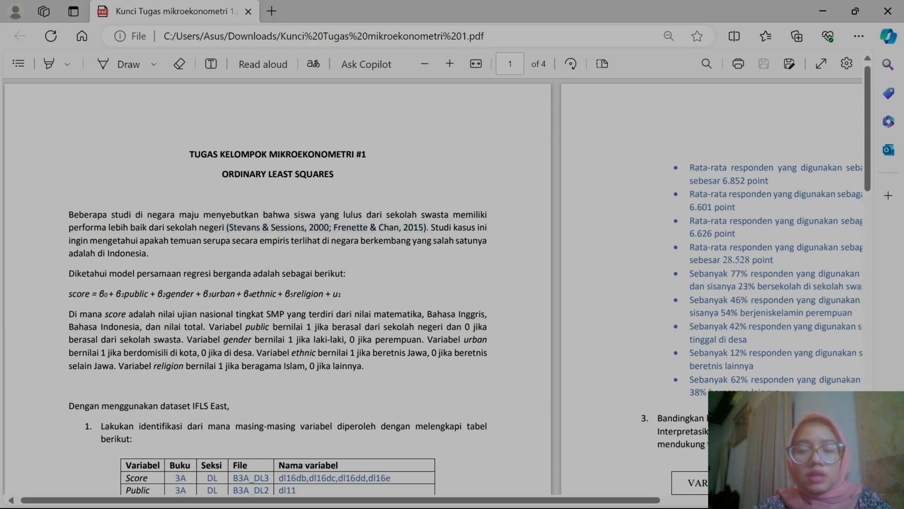
pyautogui.hscroll(5, 433, 283)
pyautogui.scroll(-1, 433, 282)
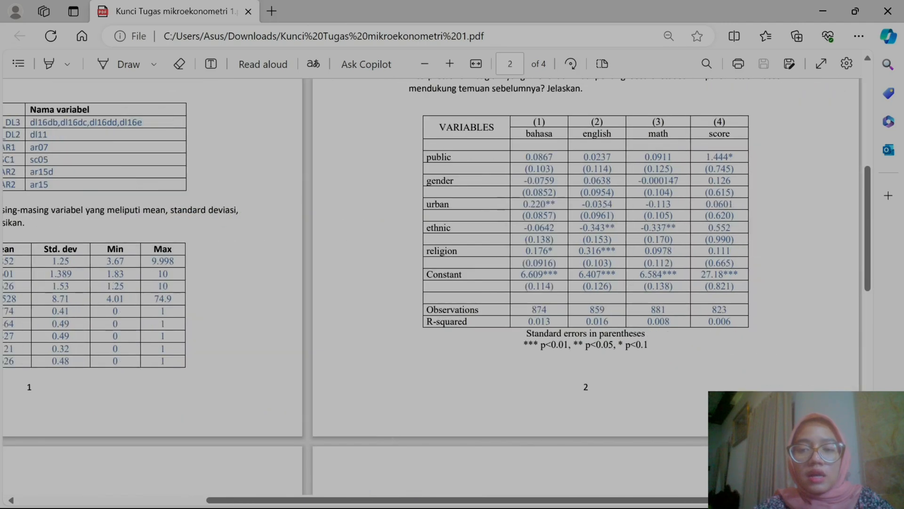
pyautogui.scroll(-10, 434, 283)
pyautogui.hscroll(-4, 433, 283)
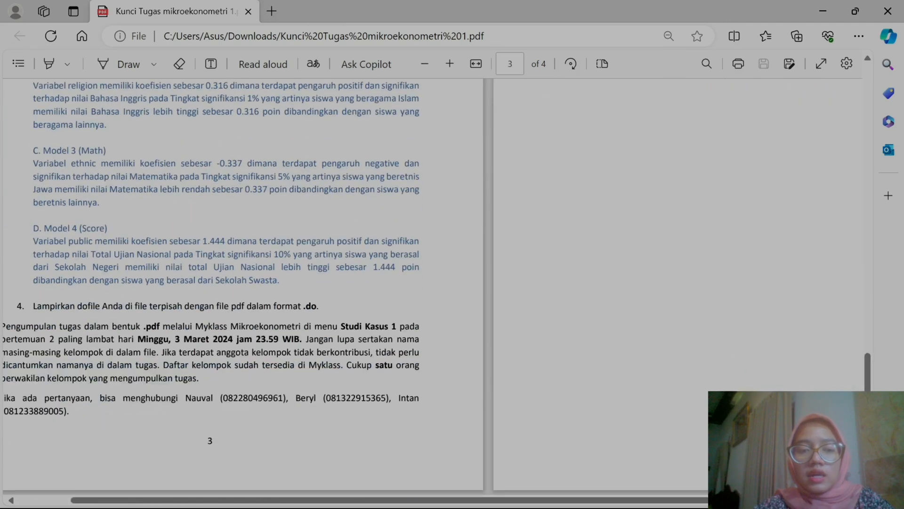
pyautogui.hscroll(-1, 433, 282)
pyautogui.scroll(-3, 434, 283)
# Look over the assignment pages in a reduced two-page overview, finishing on the enlarged introduction and regression equation on page 1
pyautogui.scroll(6, 433, 282)
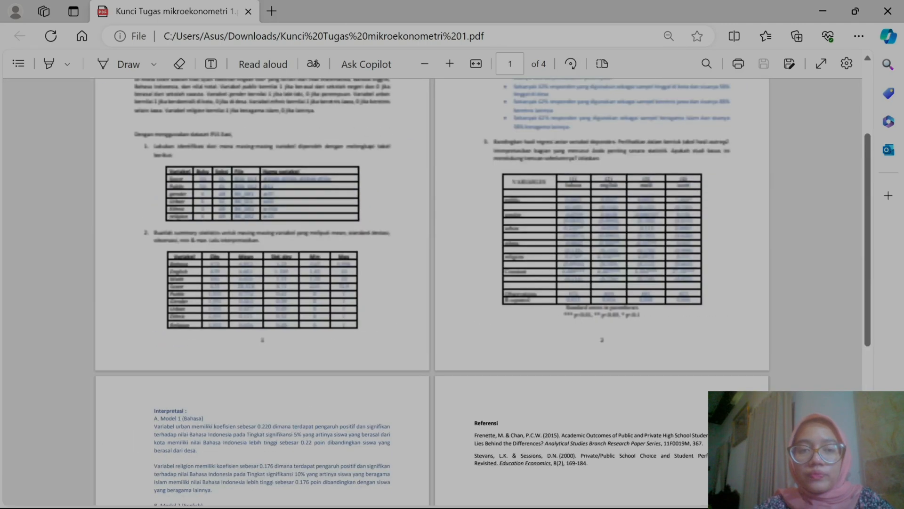
pyautogui.scroll(3, 433, 283)
pyautogui.scroll(-5, 417, 348)
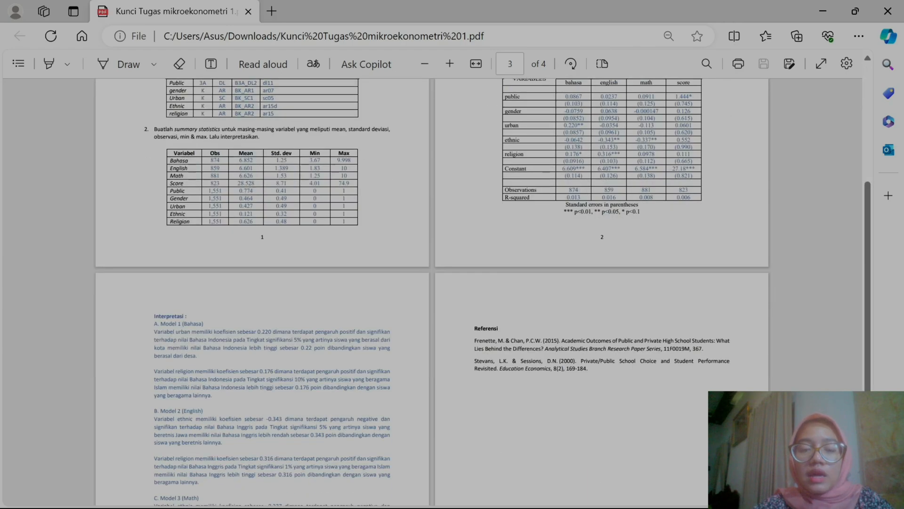
pyautogui.scroll(5, 416, 348)
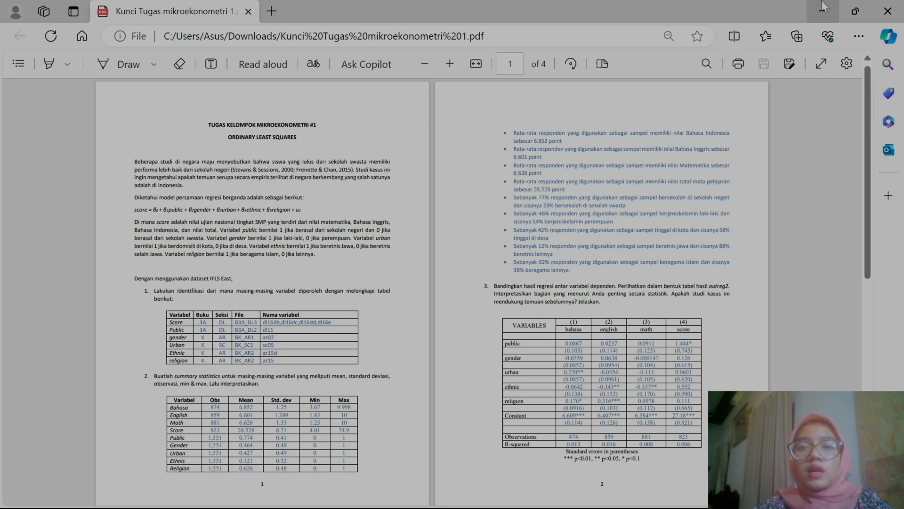
pyautogui.scroll(2, 414, 311)
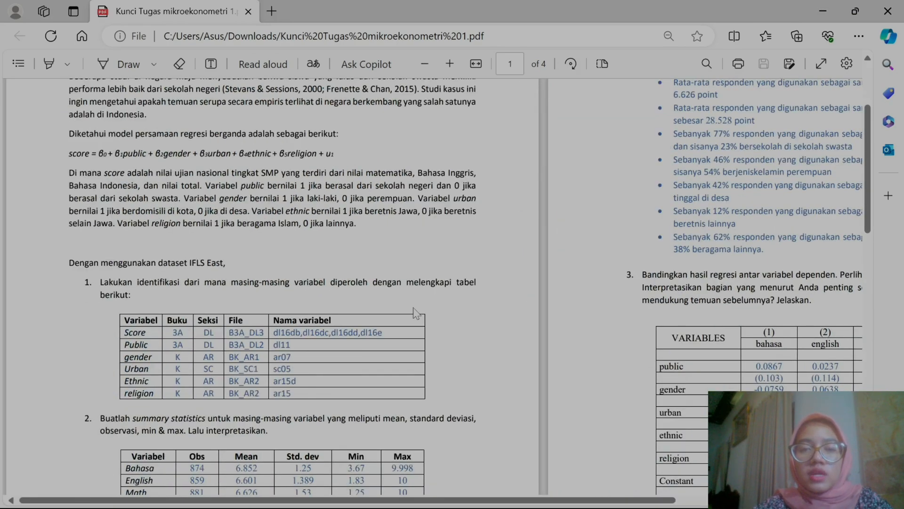
pyautogui.scroll(2, 414, 312)
pyautogui.scroll(3, 414, 312)
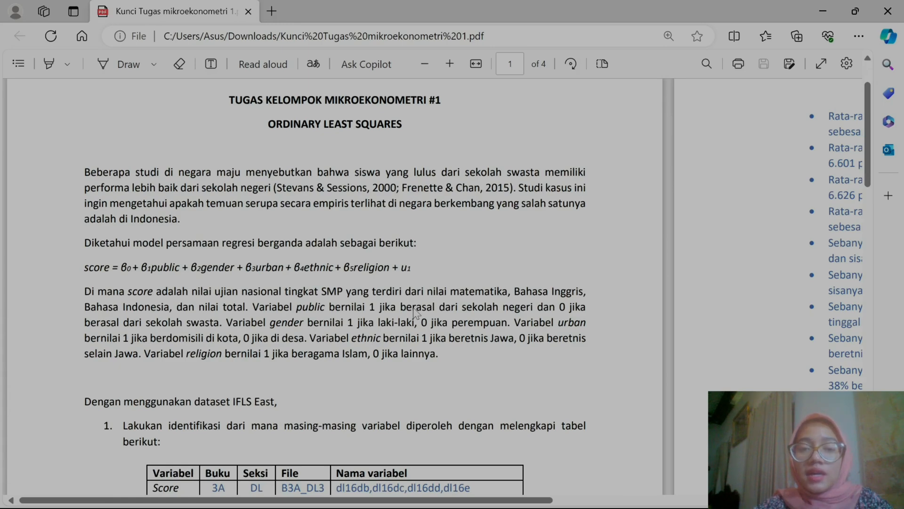
pyautogui.scroll(2, 415, 312)
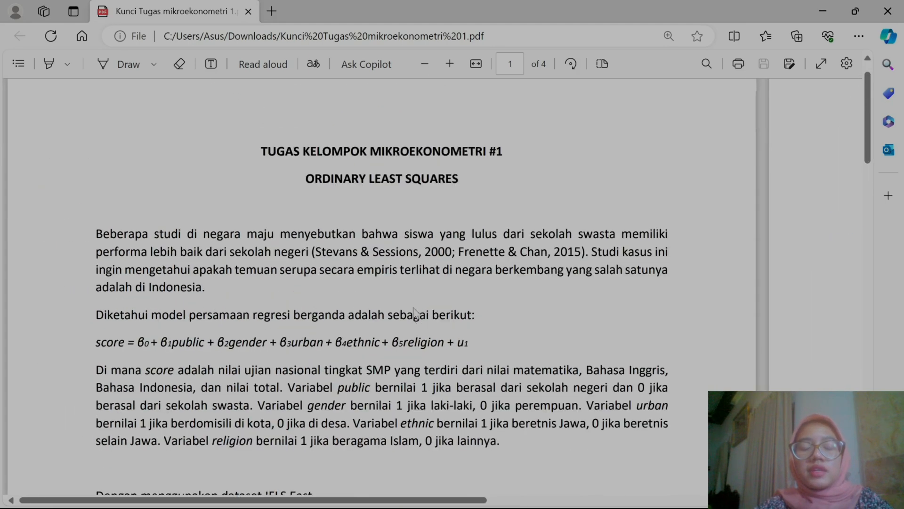